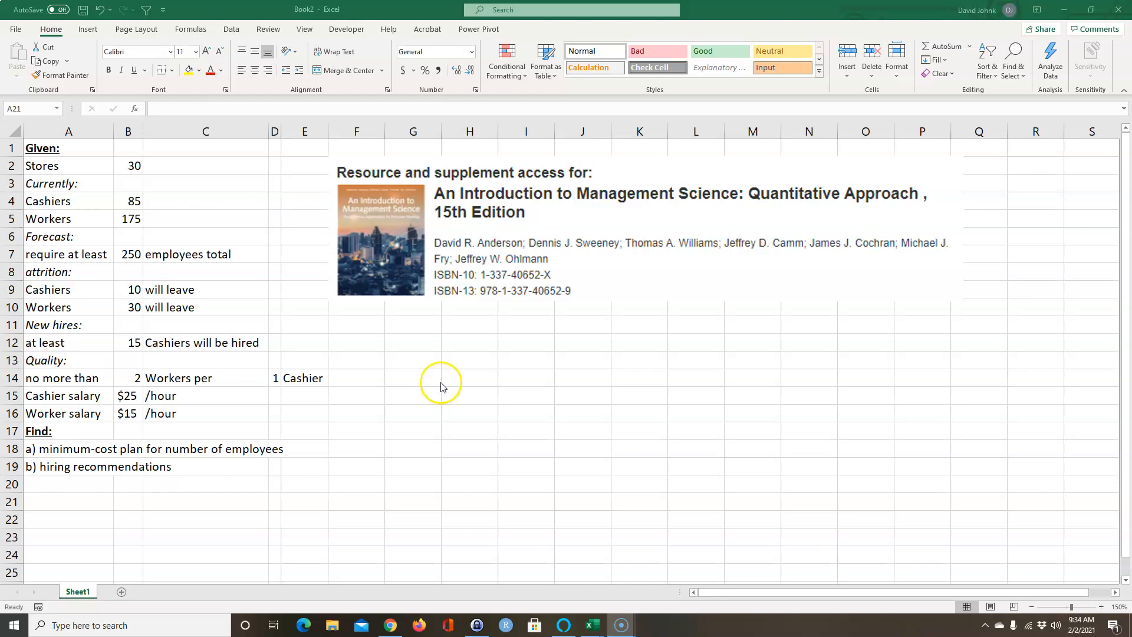
Move the textbook reference picture away from the data so it starts at column R.
click(607, 279)
drag(608, 278, 584, 273)
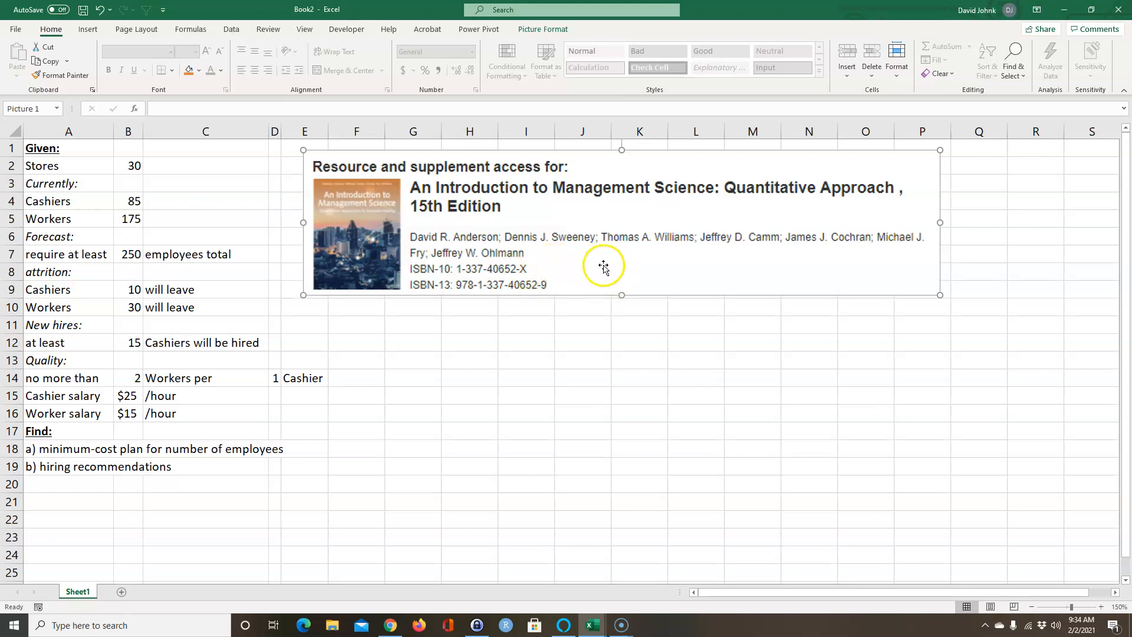
drag(573, 268, 661, 271)
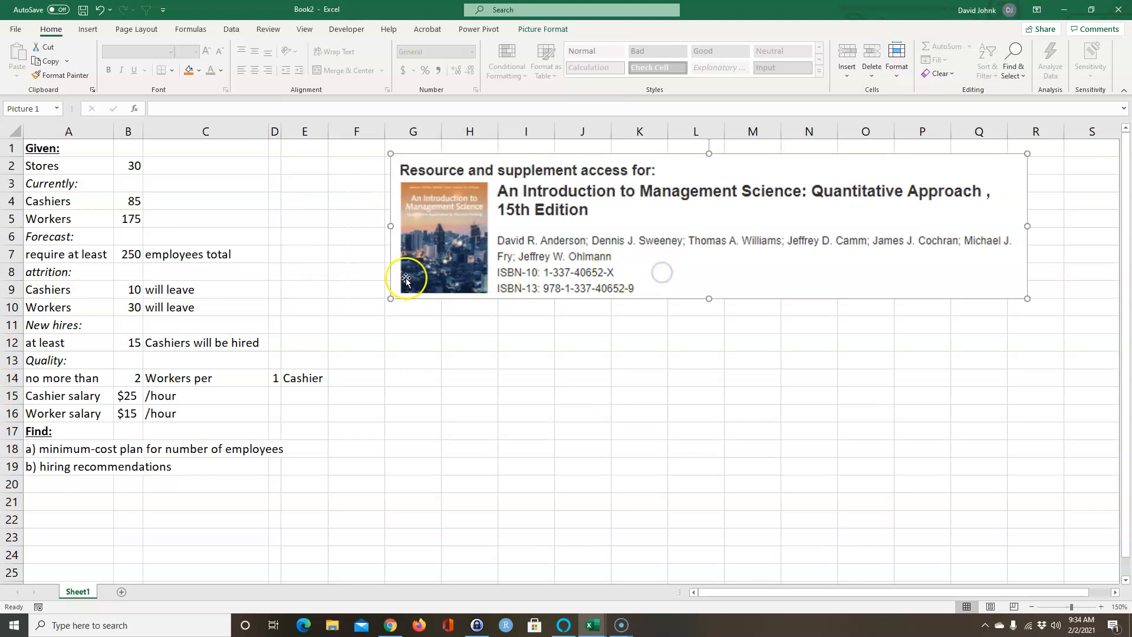
drag(399, 259, 1074, 240)
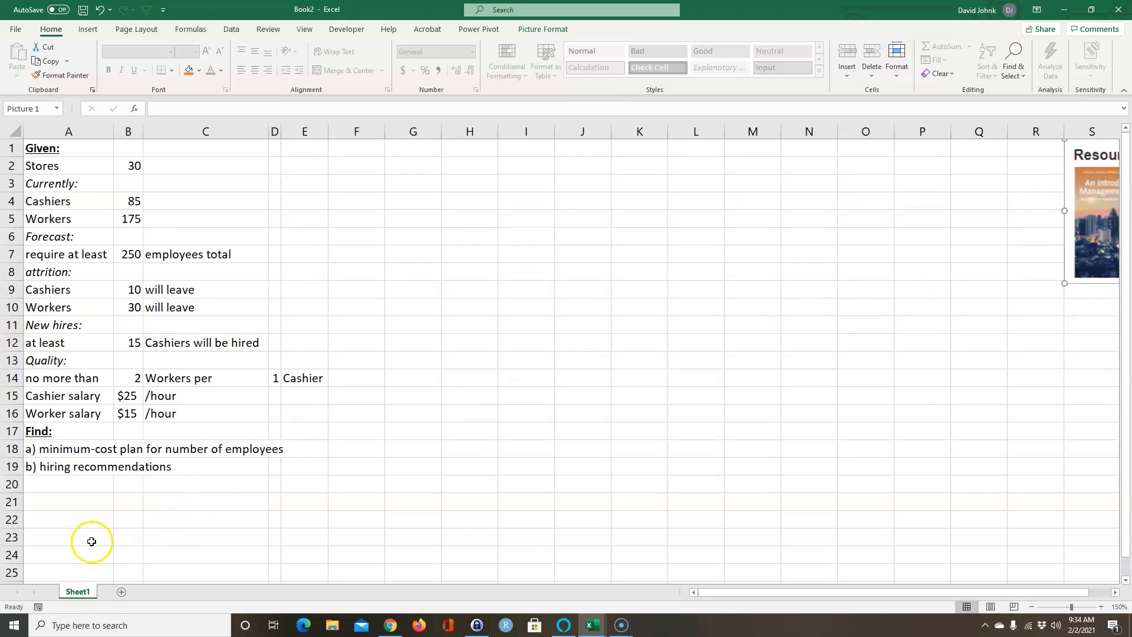
drag(1068, 254, 1043, 249)
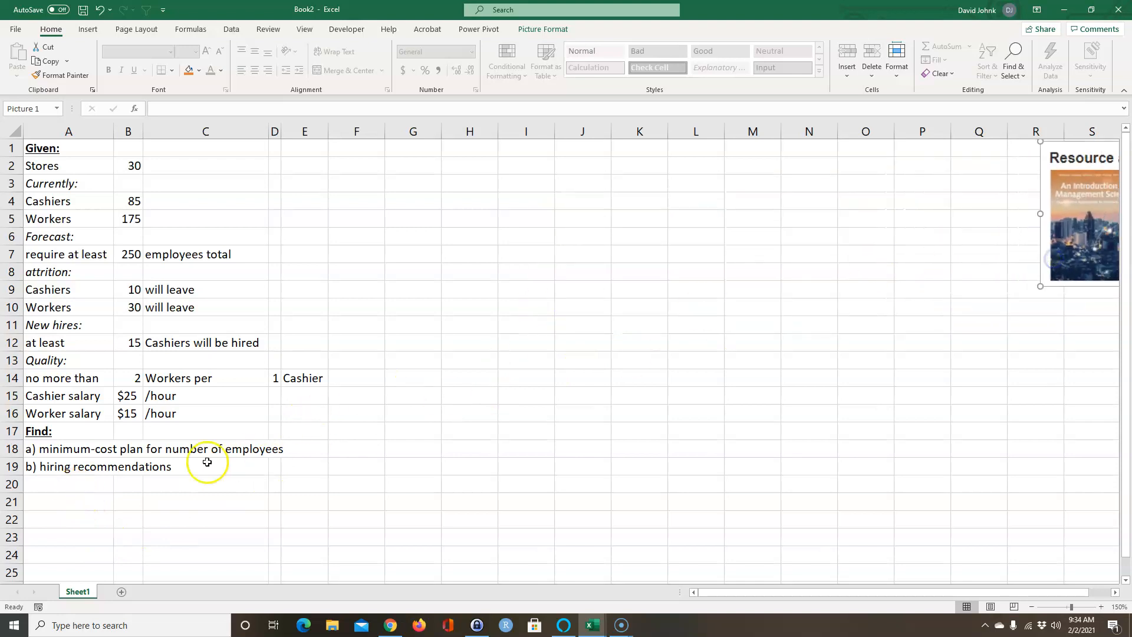
Add the heading "Solution:" in cell A20 and format it bold and underlined.
click(72, 488)
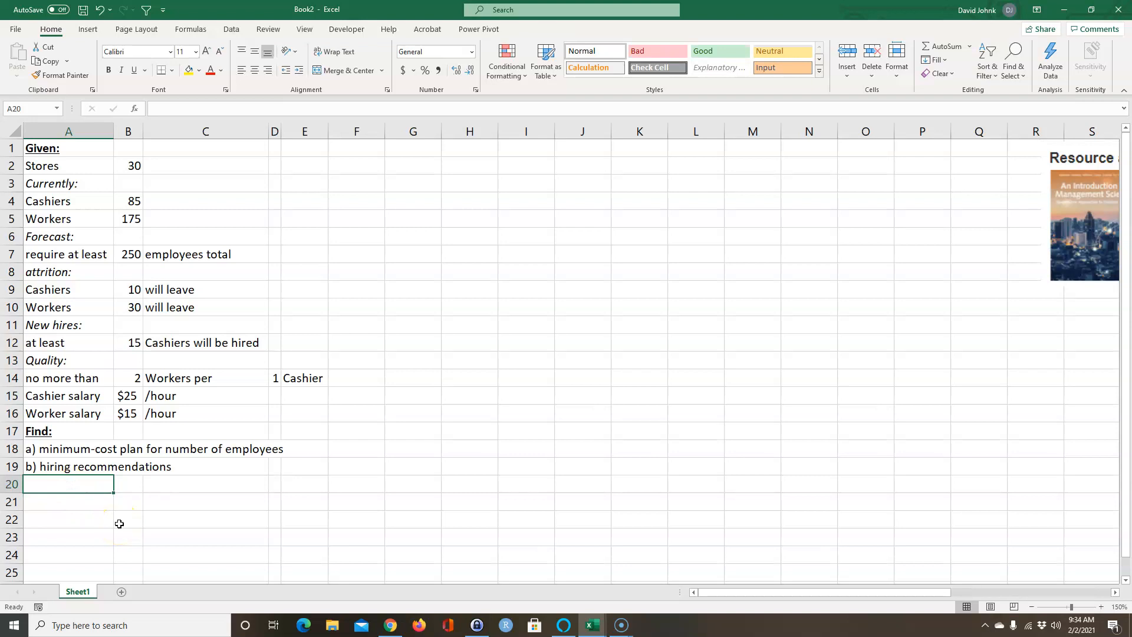
text(Solution:)
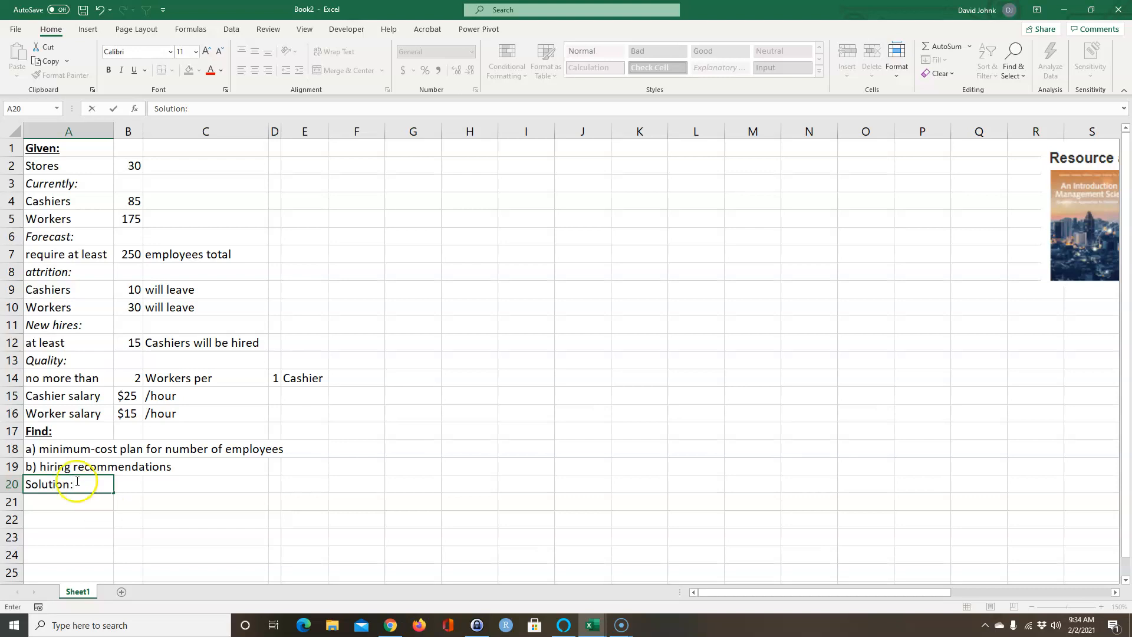
key(Return)
click(54, 485)
click(111, 72)
click(134, 70)
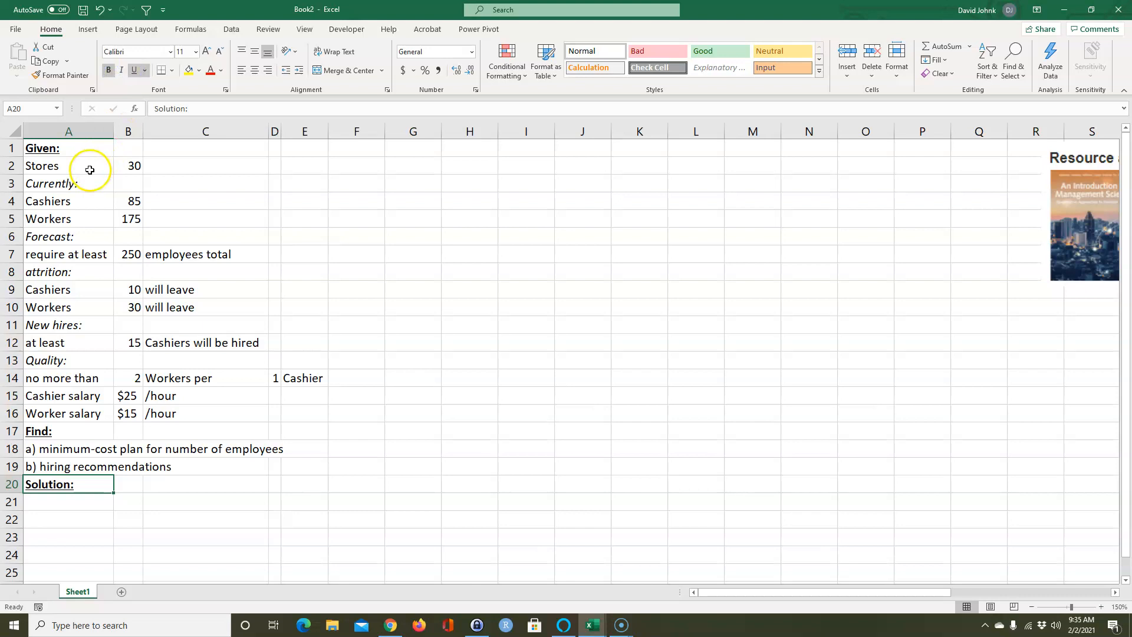
Review the store count and compare the current cashier and worker totals with the forecast employee requirement.
drag(77, 168, 121, 165)
drag(73, 206, 118, 218)
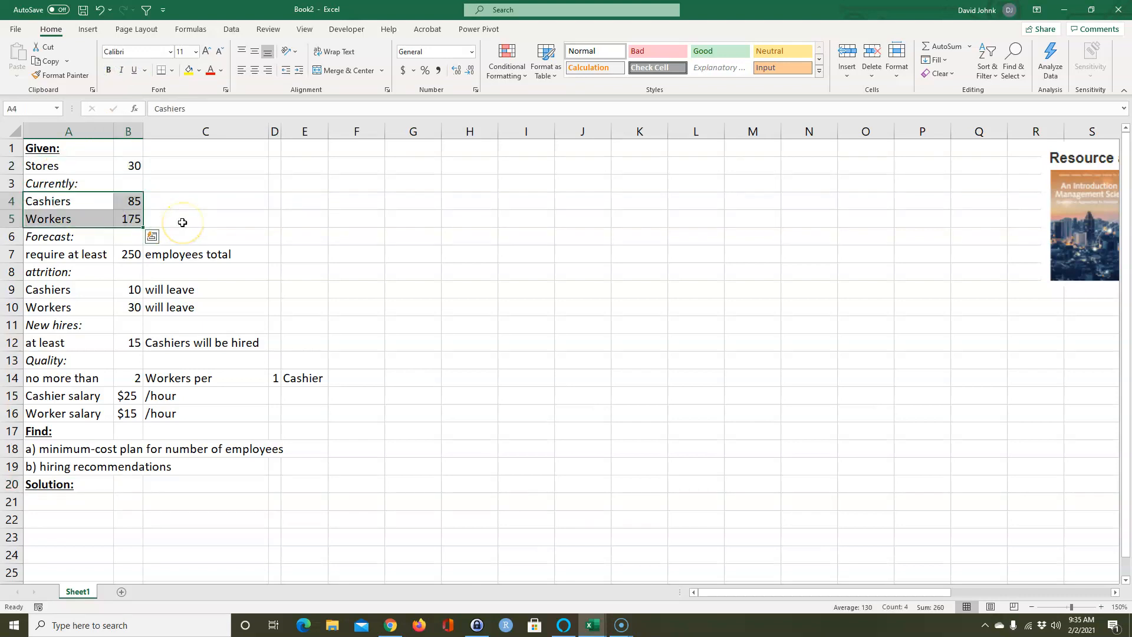
click(128, 202)
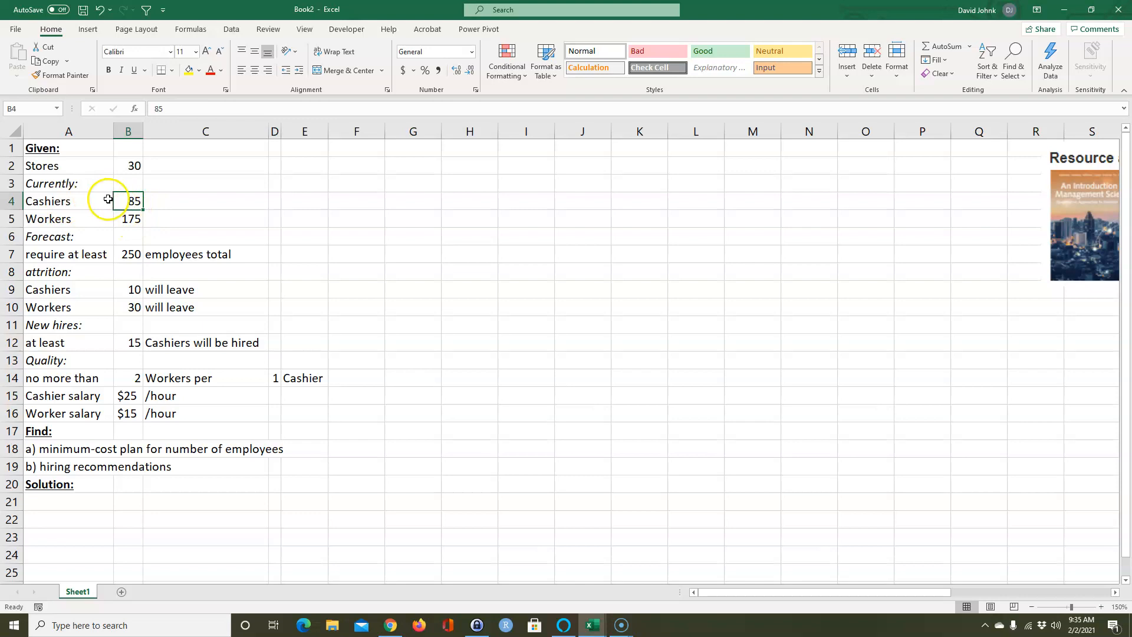
drag(69, 223, 131, 219)
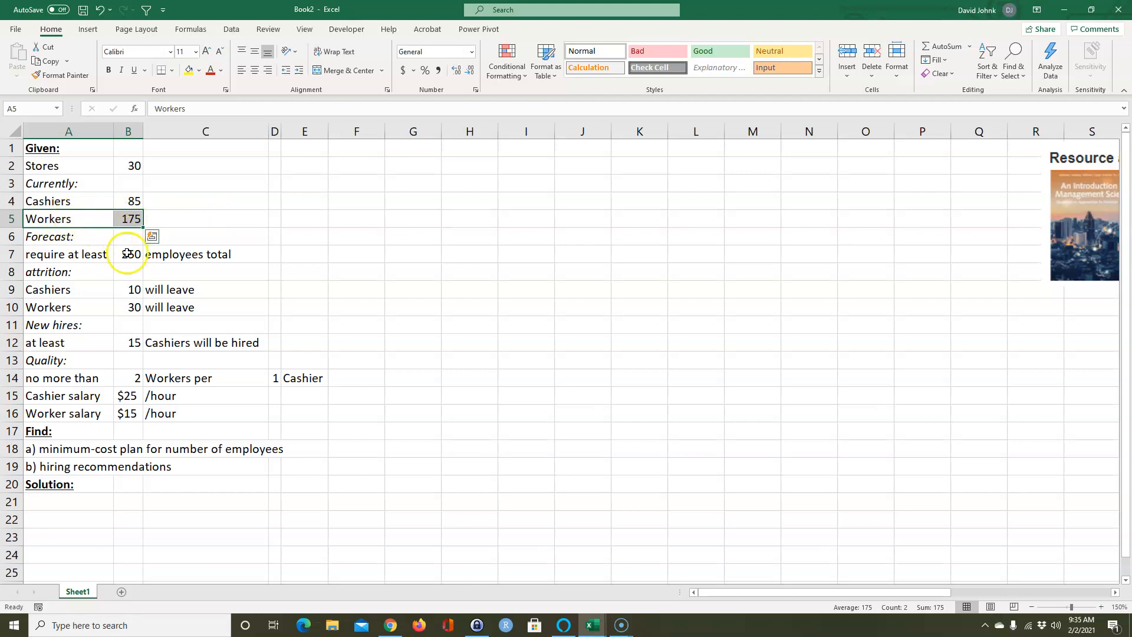
click(87, 252)
drag(88, 252, 121, 252)
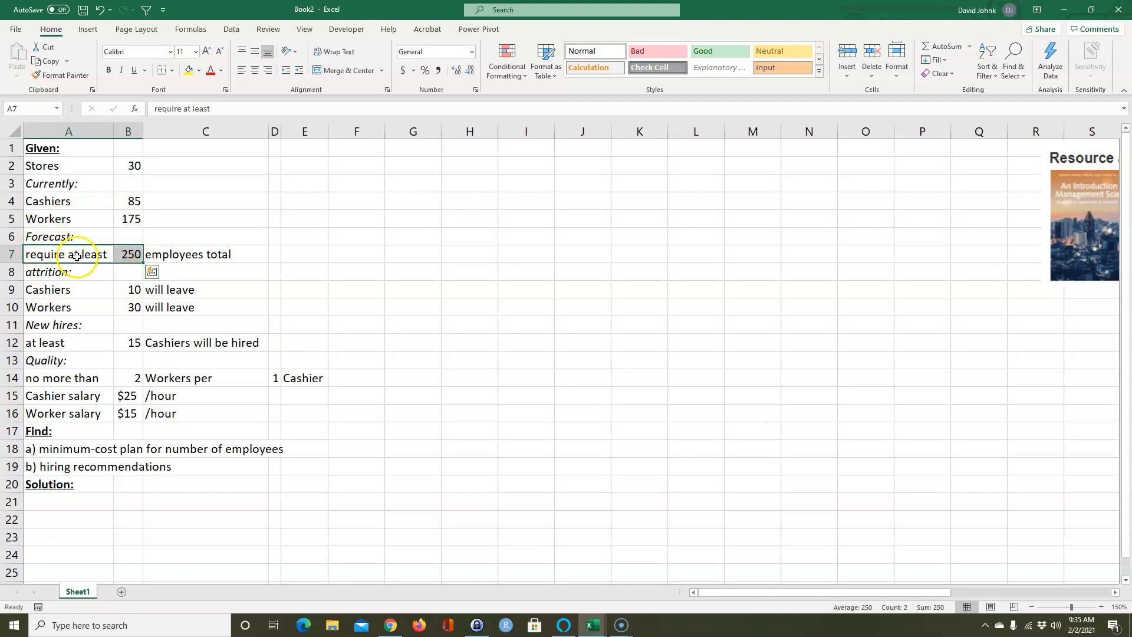
click(130, 254)
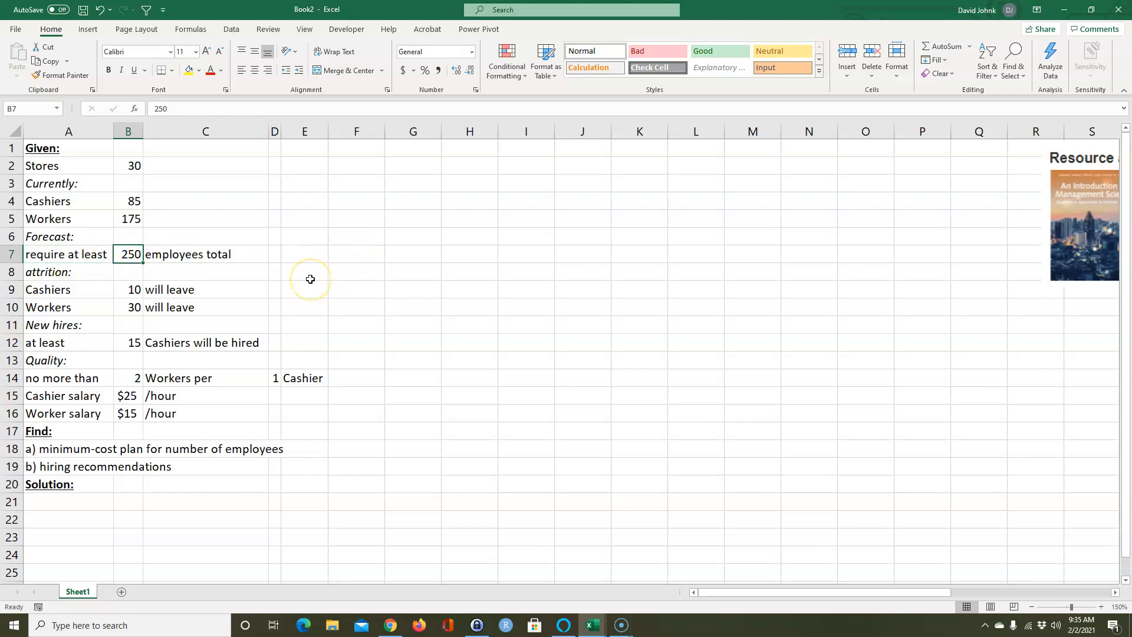
drag(128, 201, 127, 219)
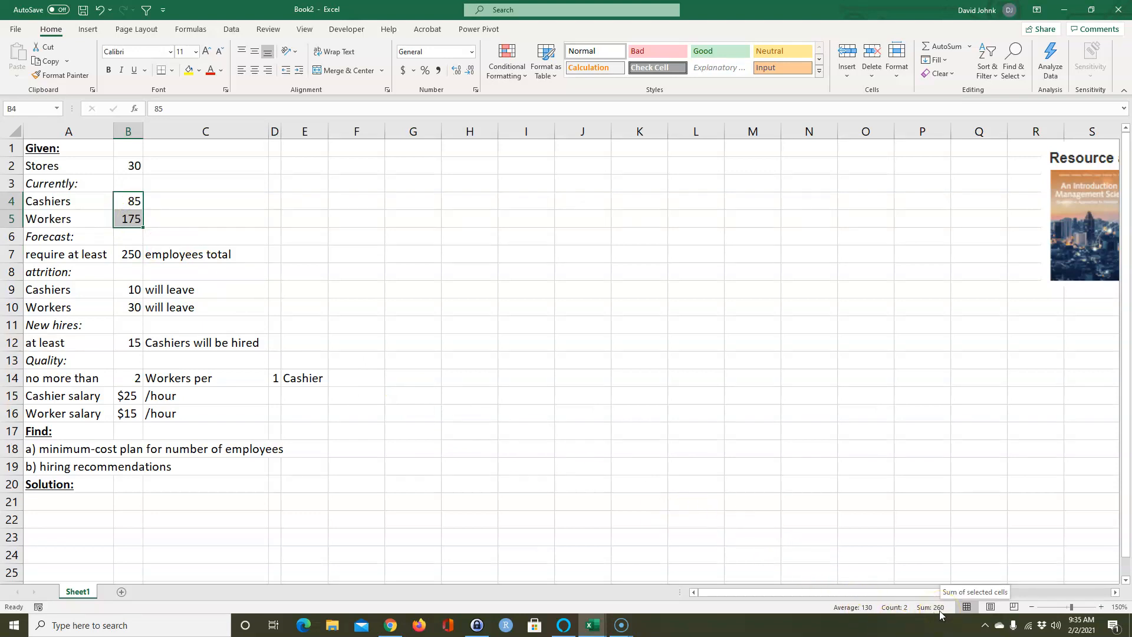
click(130, 255)
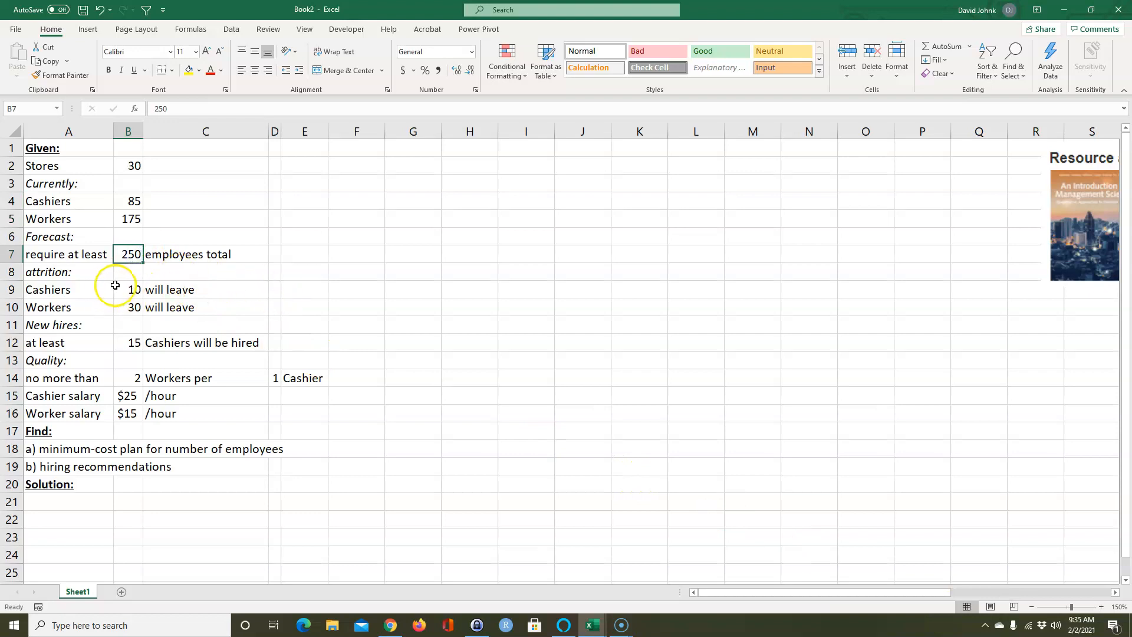
Examine the cashier and worker attrition figures against current staffing, and the minimum number of new cashier hires.
drag(64, 288, 130, 291)
click(77, 292)
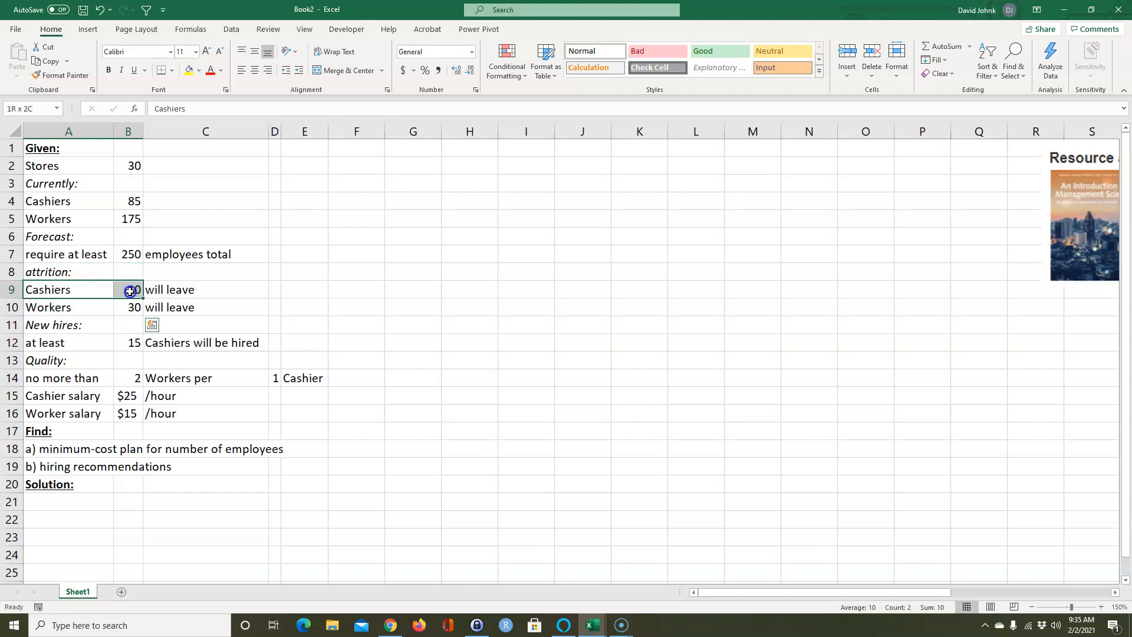
click(131, 200)
click(85, 303)
drag(84, 303, 136, 304)
drag(62, 218, 125, 203)
drag(98, 218, 119, 218)
drag(81, 290, 132, 306)
click(69, 339)
drag(69, 340, 131, 340)
click(136, 344)
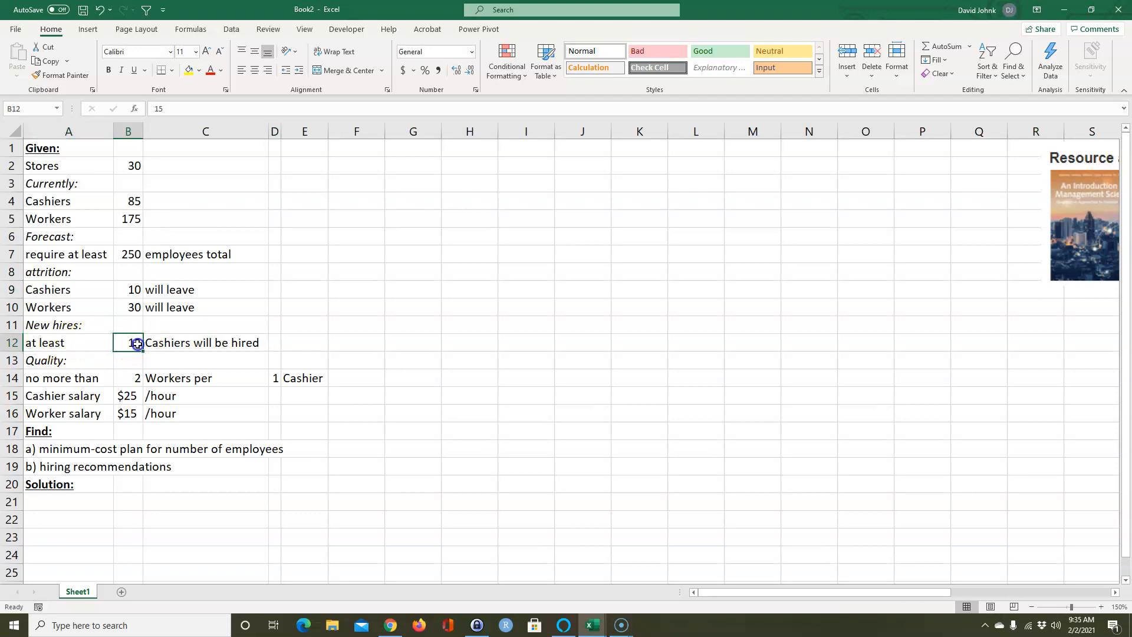
Compare the current cashier count in B4 with the departing cashiers in B9 and the required hires in B12.
click(132, 291)
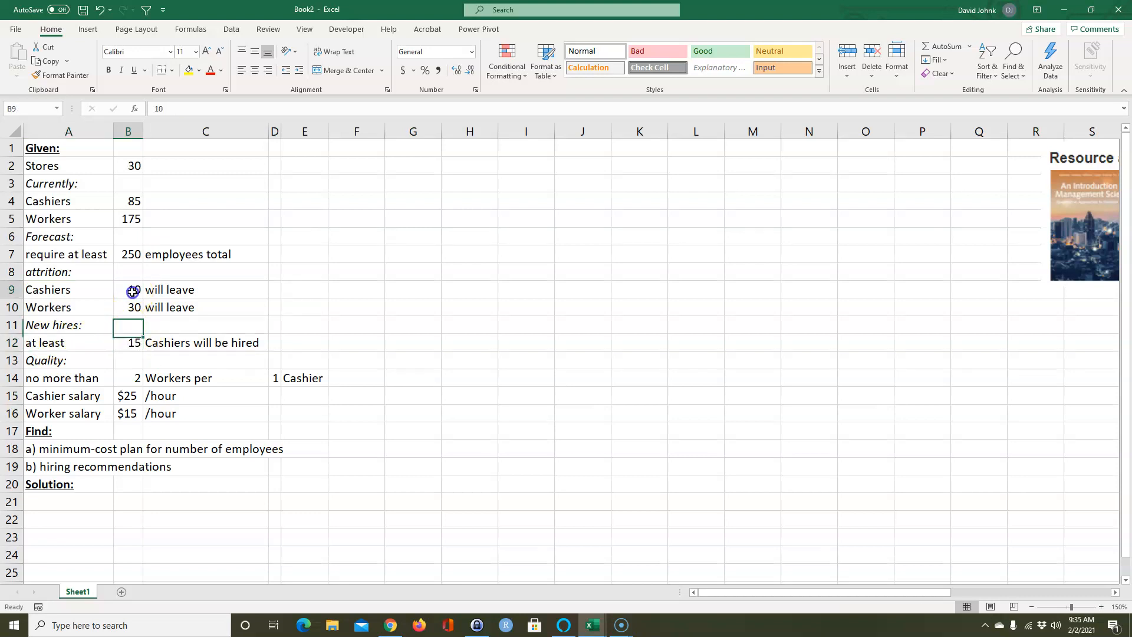
click(133, 199)
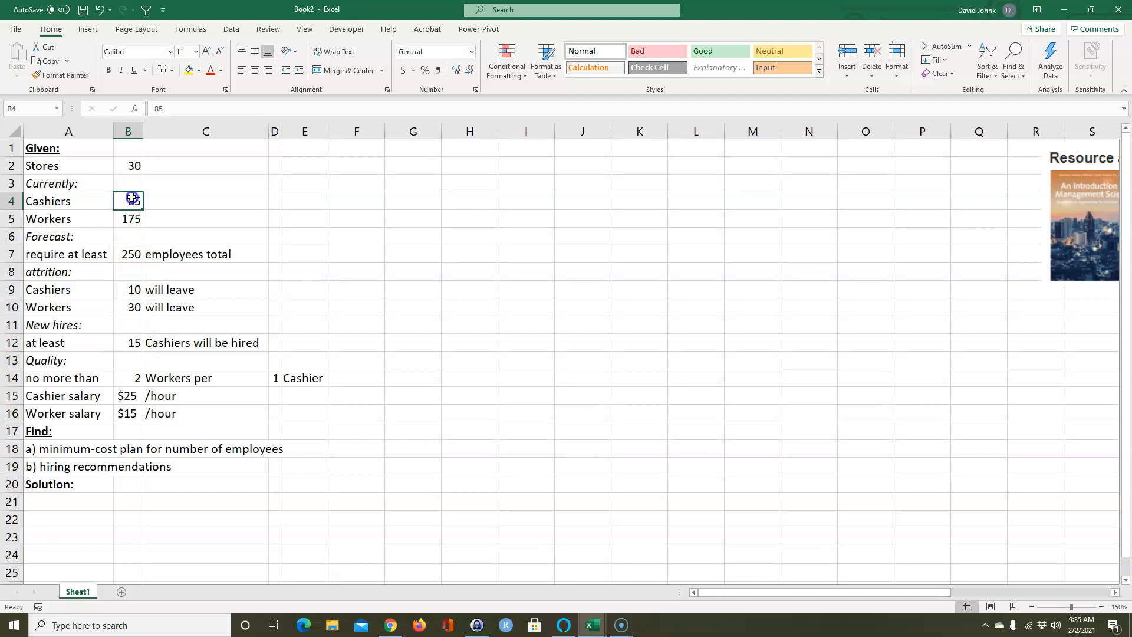
click(132, 288)
click(132, 341)
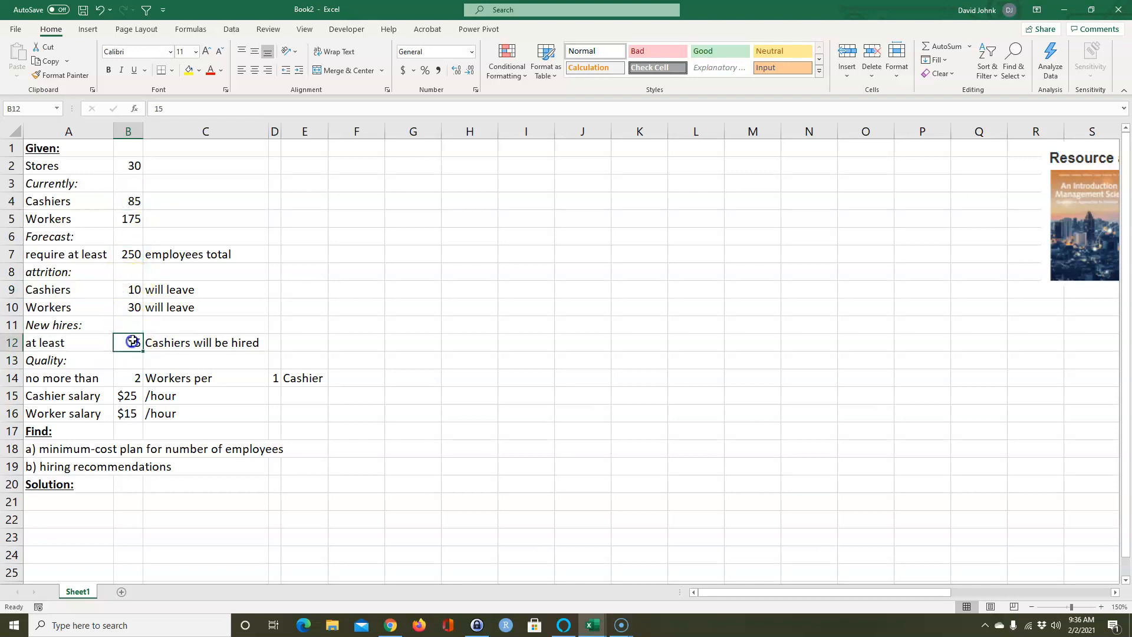
click(128, 289)
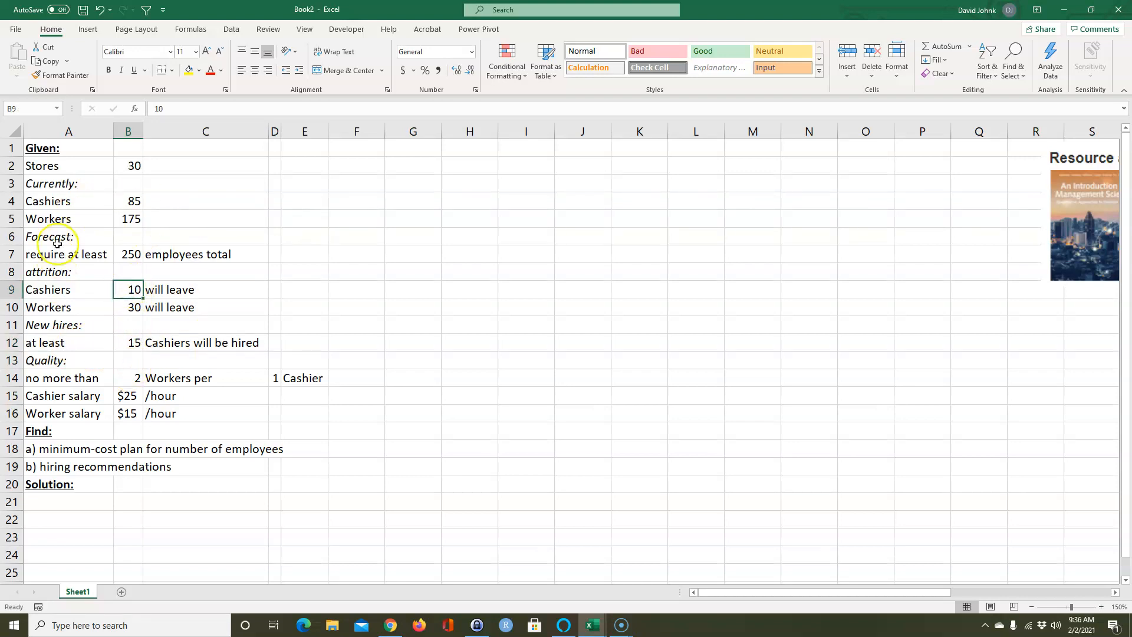
click(135, 341)
click(134, 201)
click(131, 289)
click(135, 340)
click(133, 201)
click(135, 287)
drag(46, 342, 122, 342)
click(131, 290)
click(130, 341)
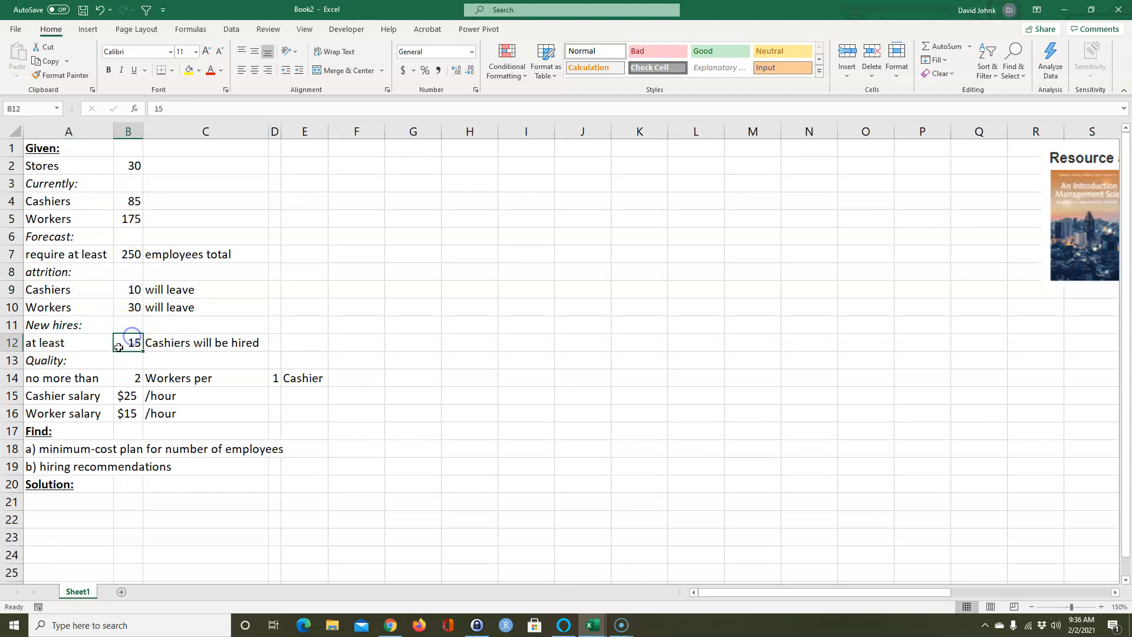
Examine the quality constraint in row 14 limiting the number of workers per cashier.
click(133, 377)
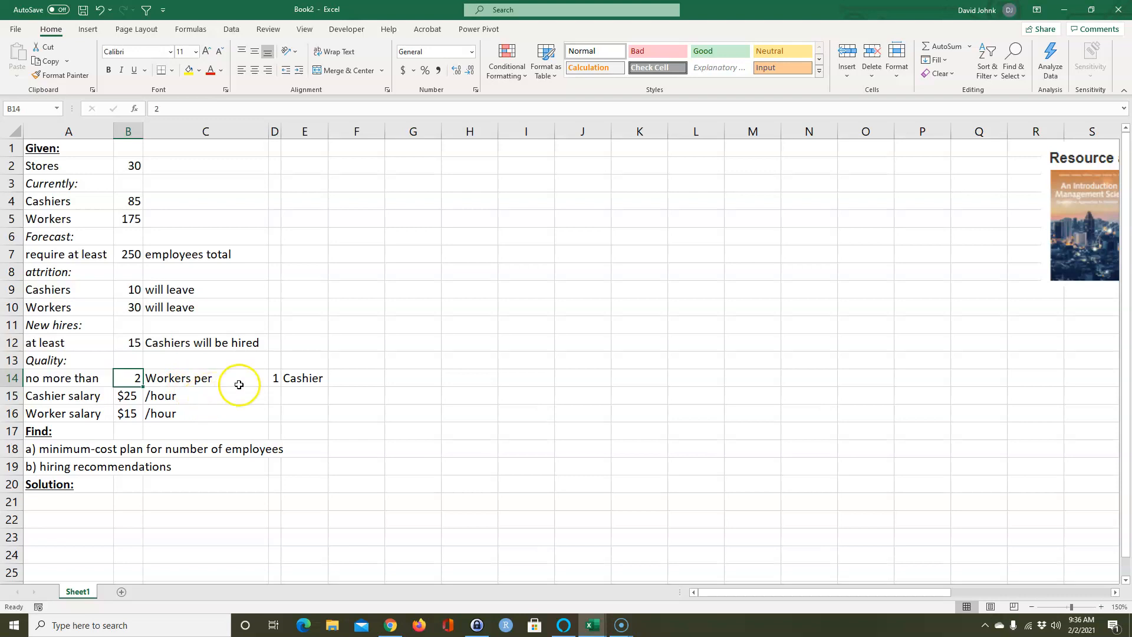
click(276, 378)
click(135, 378)
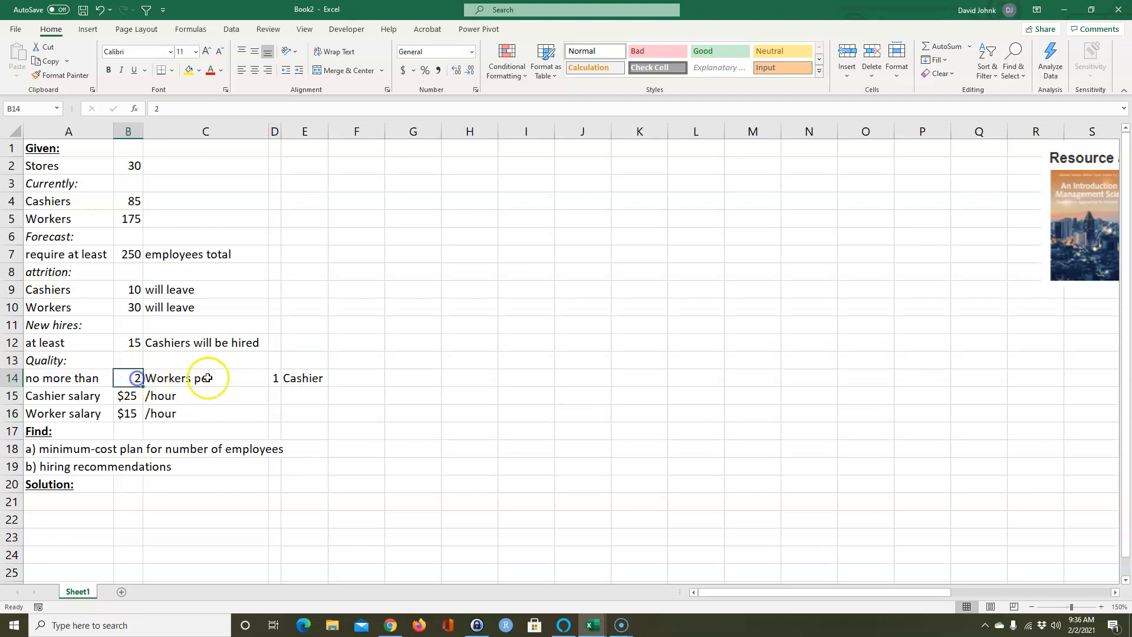
click(137, 377)
click(273, 379)
click(134, 378)
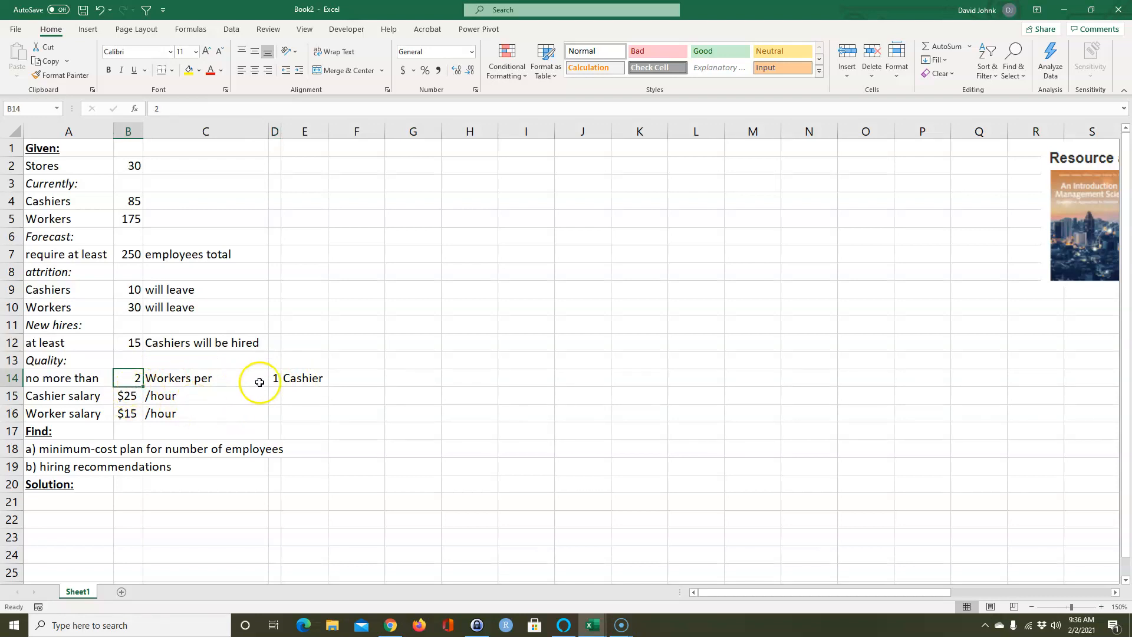
click(273, 379)
click(137, 378)
click(280, 378)
click(134, 378)
click(277, 379)
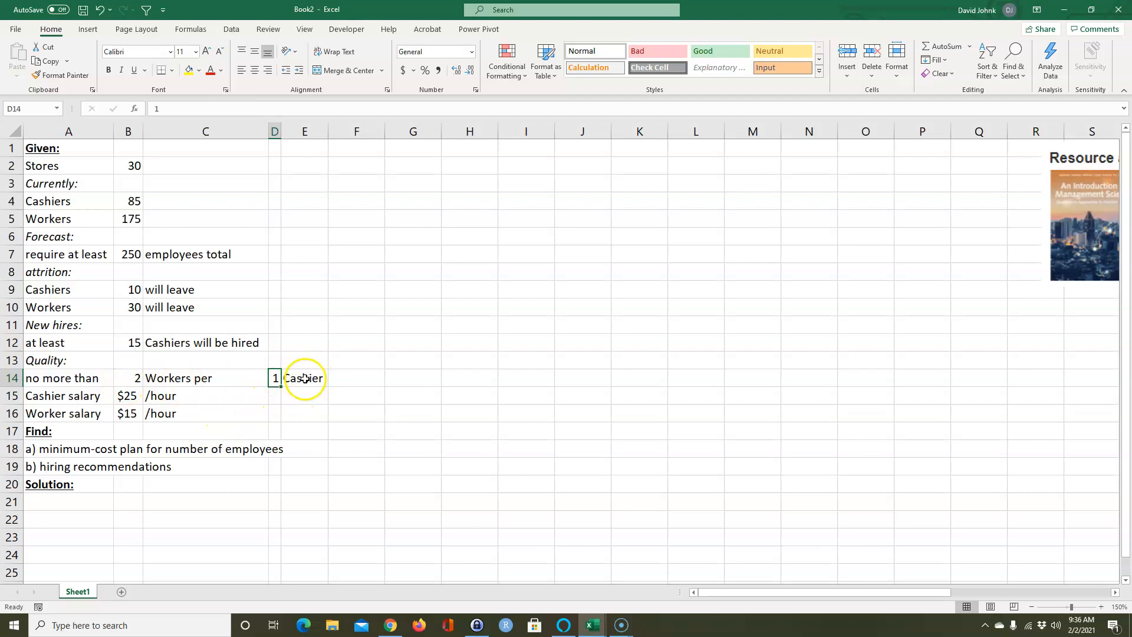
click(125, 377)
click(274, 380)
click(129, 378)
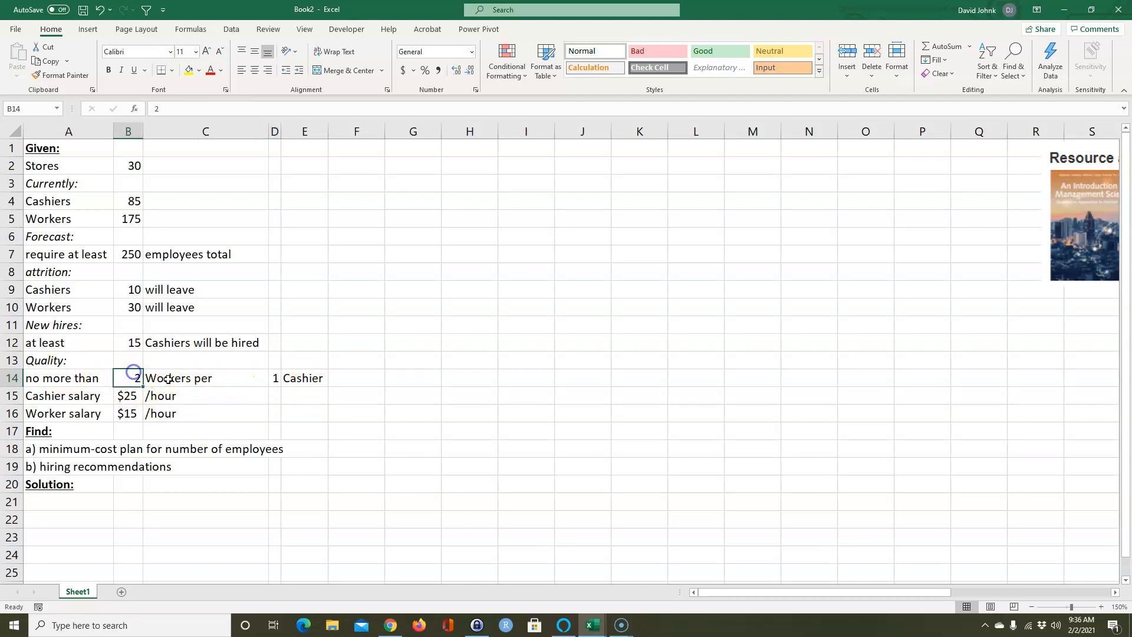
click(276, 376)
Review the hourly salaries of cashiers and workers and the two questions listed under "Find:".
click(127, 395)
click(125, 412)
click(124, 396)
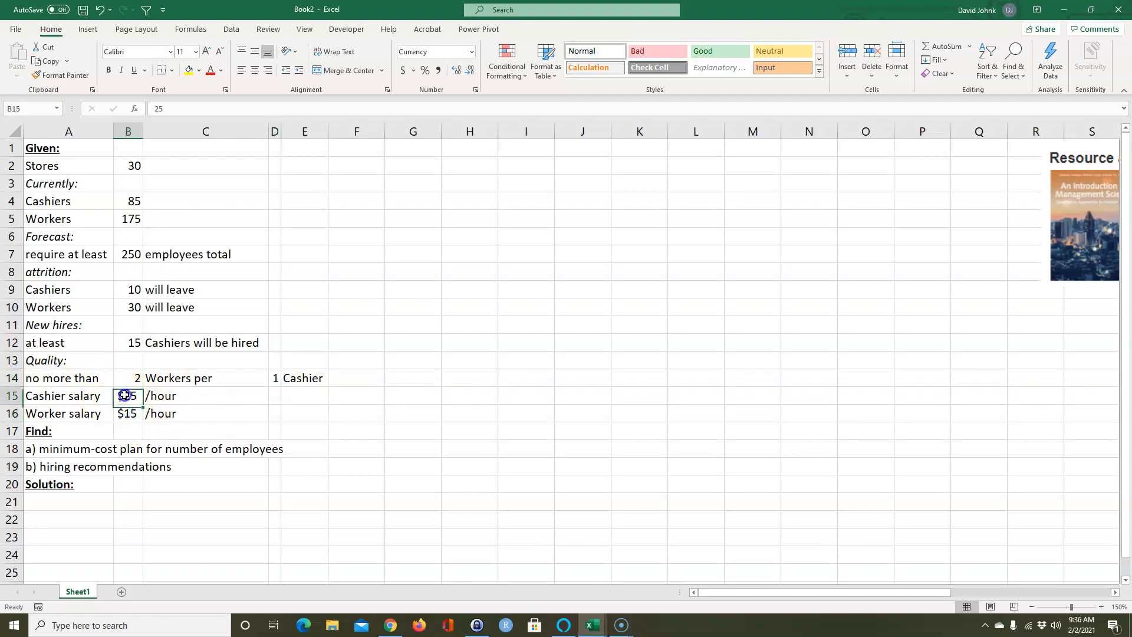
click(123, 411)
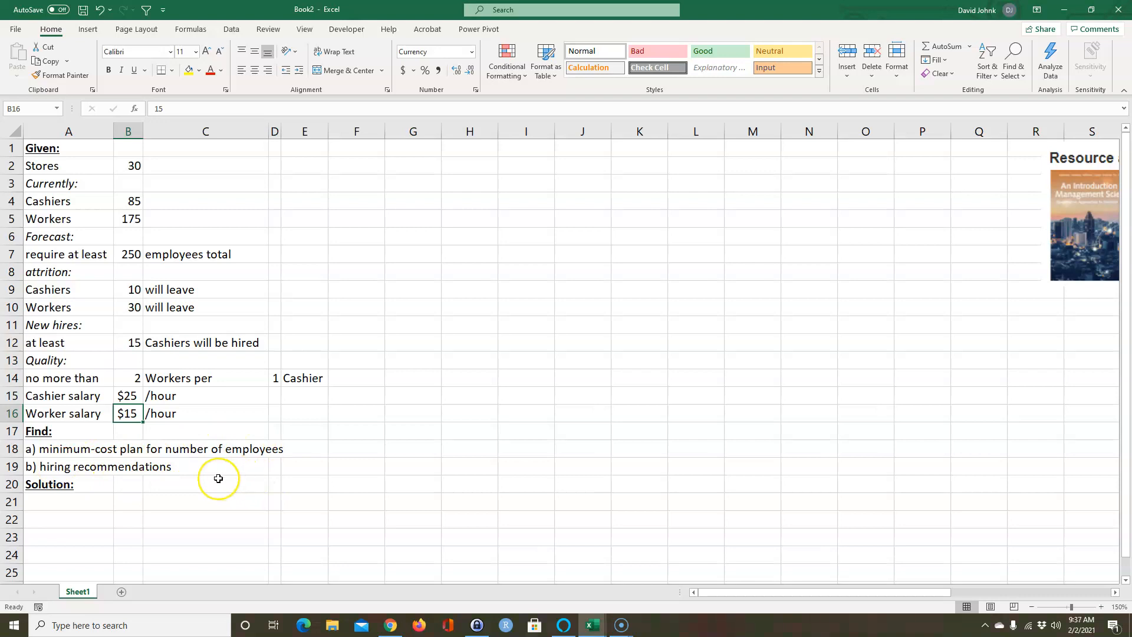
scroll(219, 472, down, 1)
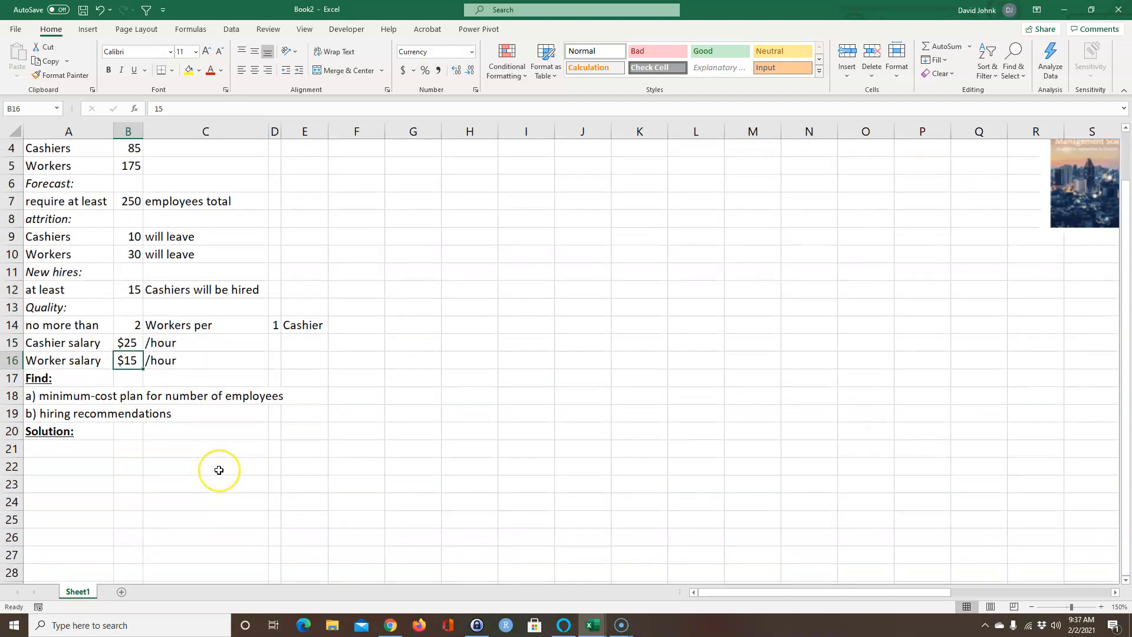
scroll(219, 470, up, 1)
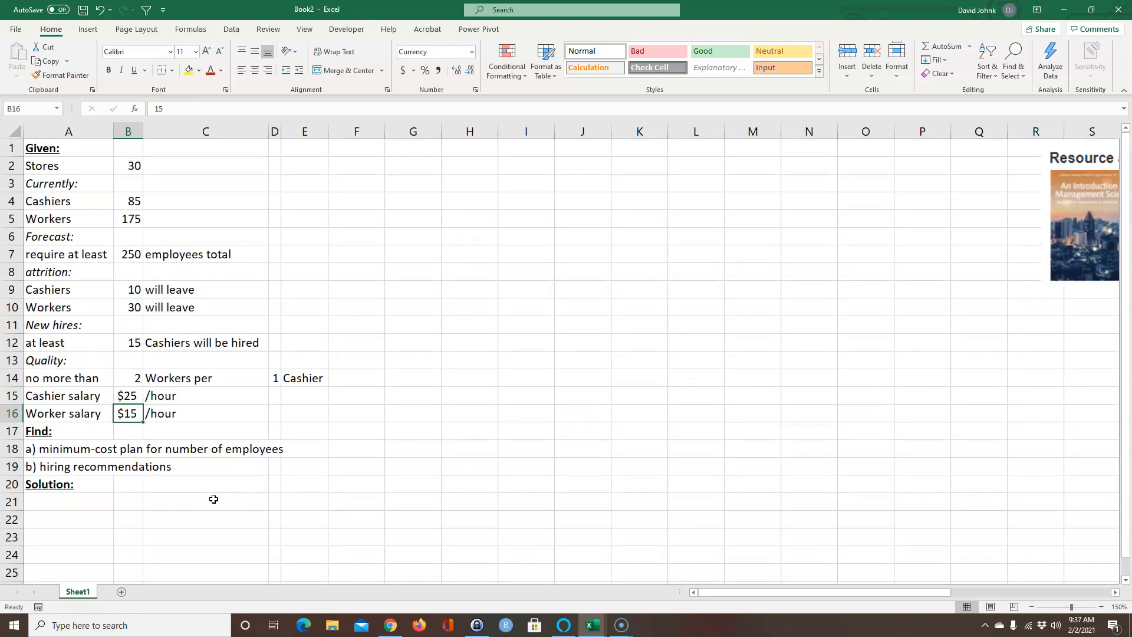
Enter the heading "Declare varibles" in A21, directly under "Solution:".
click(179, 504)
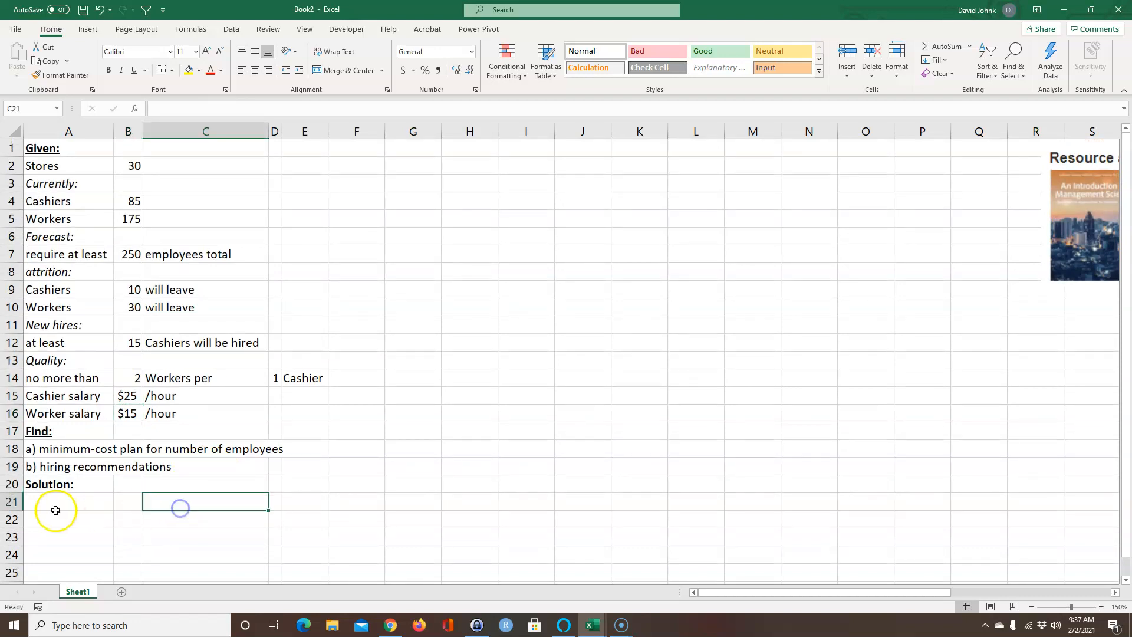
scroll(186, 498, down, 1)
click(61, 452)
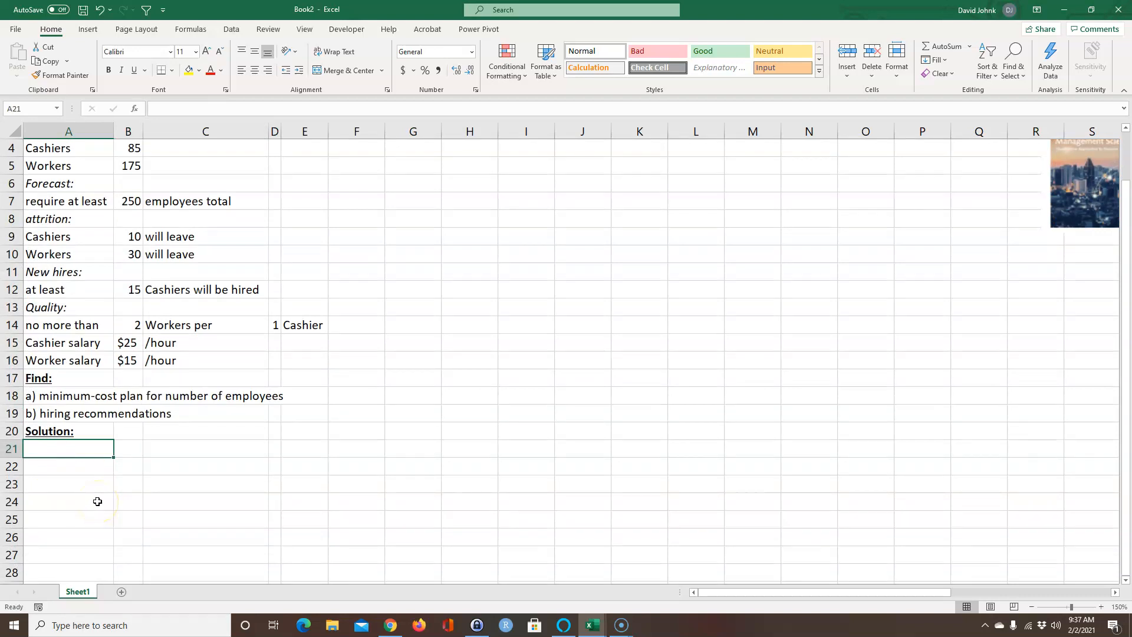
text(Declare varibles)
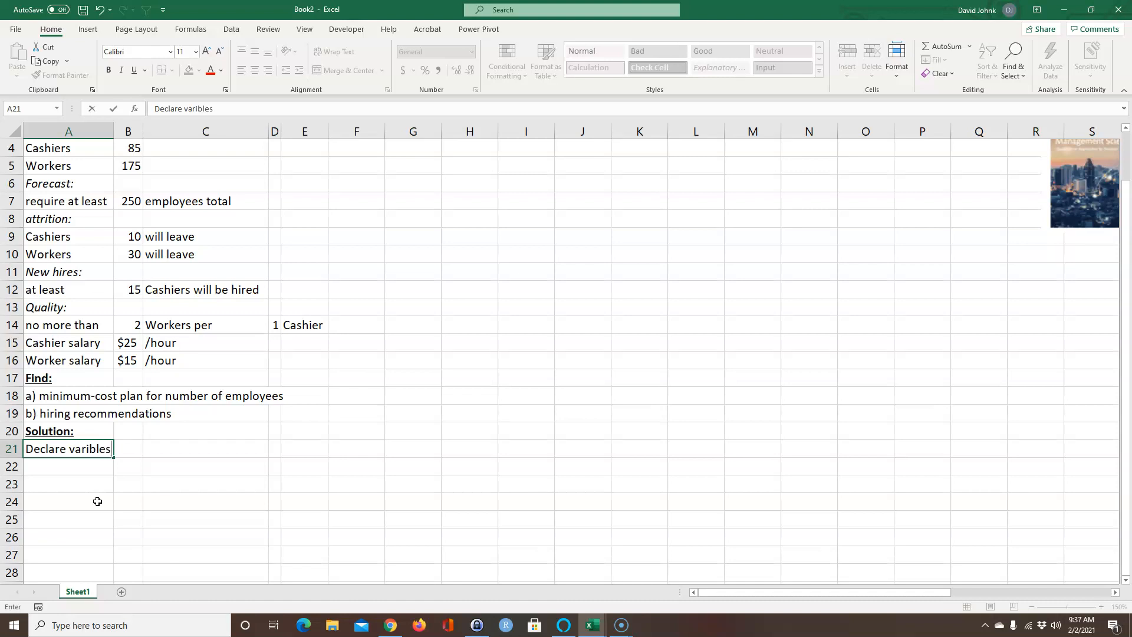
key(Return)
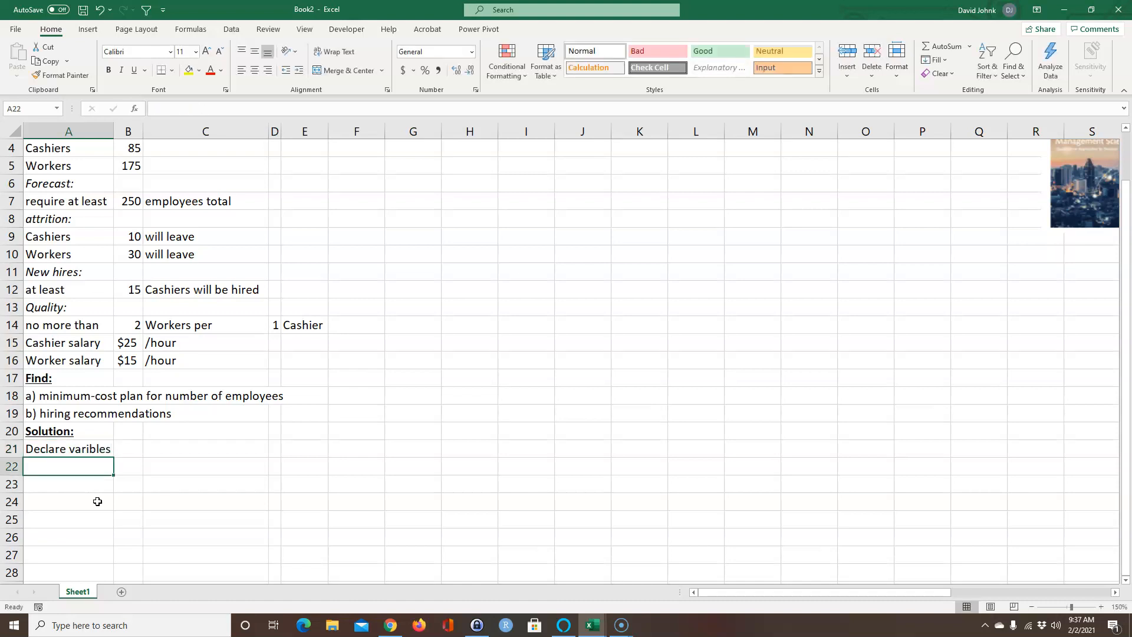
Label A22 "Number of Cashiers", widen column A to fit it, and enter the variable C in B22.
text(Number of Cashiers)
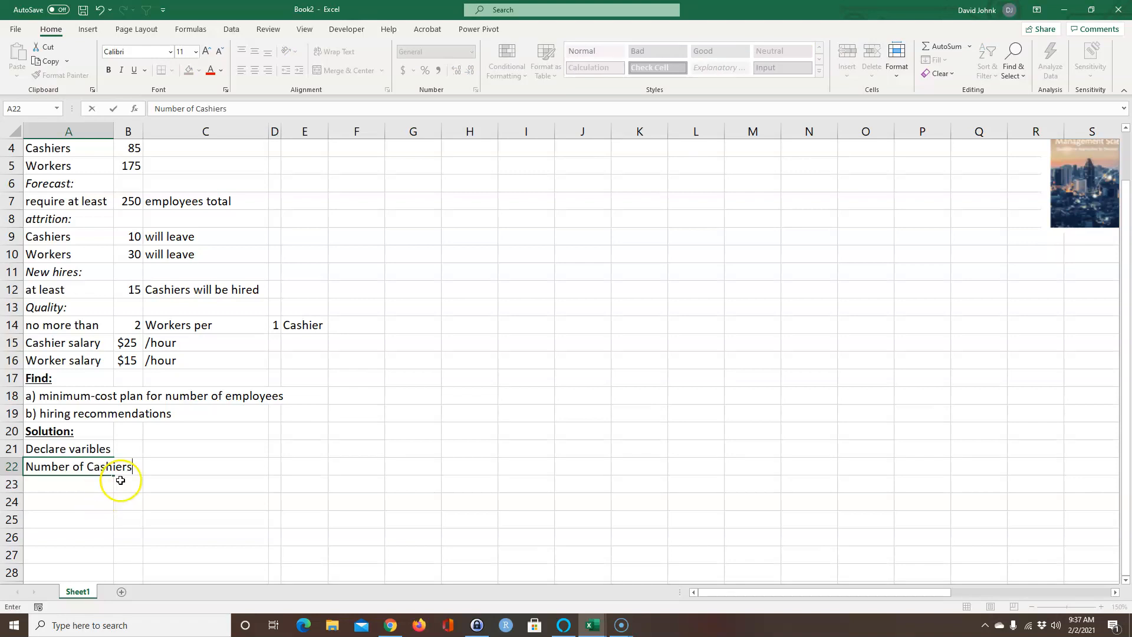
click(138, 466)
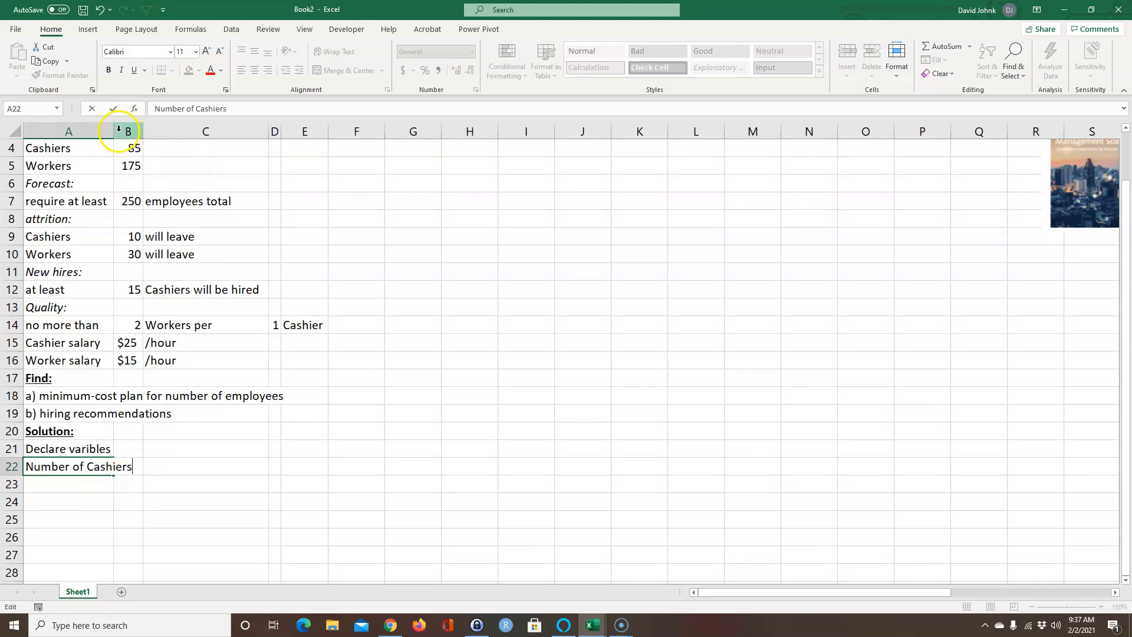
click(110, 129)
drag(113, 128, 138, 128)
click(148, 469)
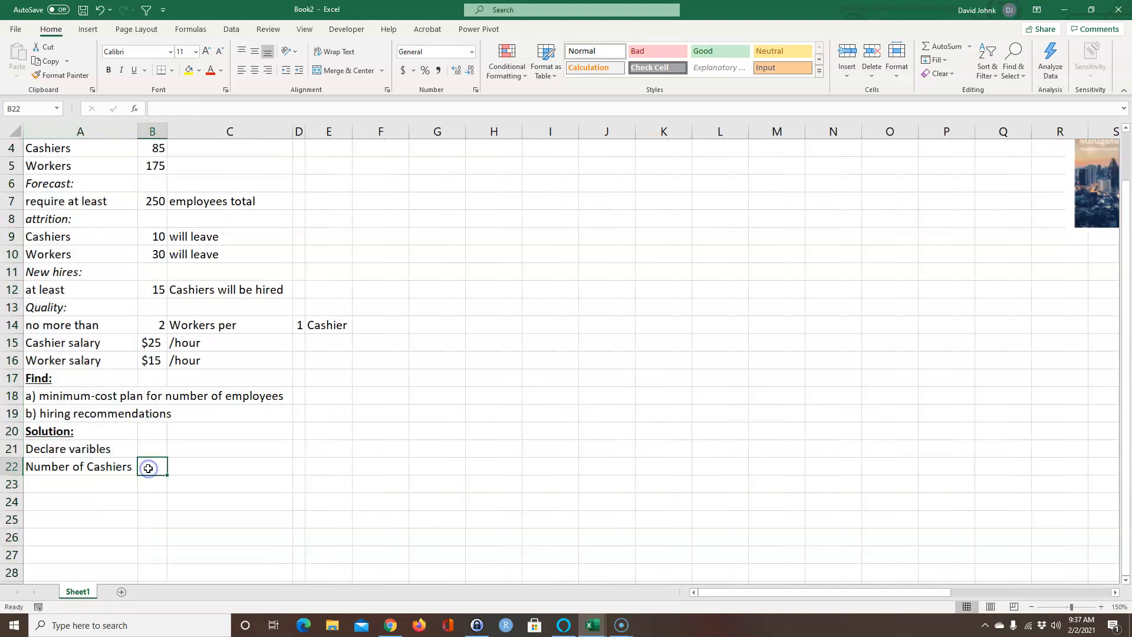
text(C)
key(Tab)
Label A23 "Number of Workers" and enter its variable W in B23.
key(Left)
key(Down)
key(Left)
text(Number of W)
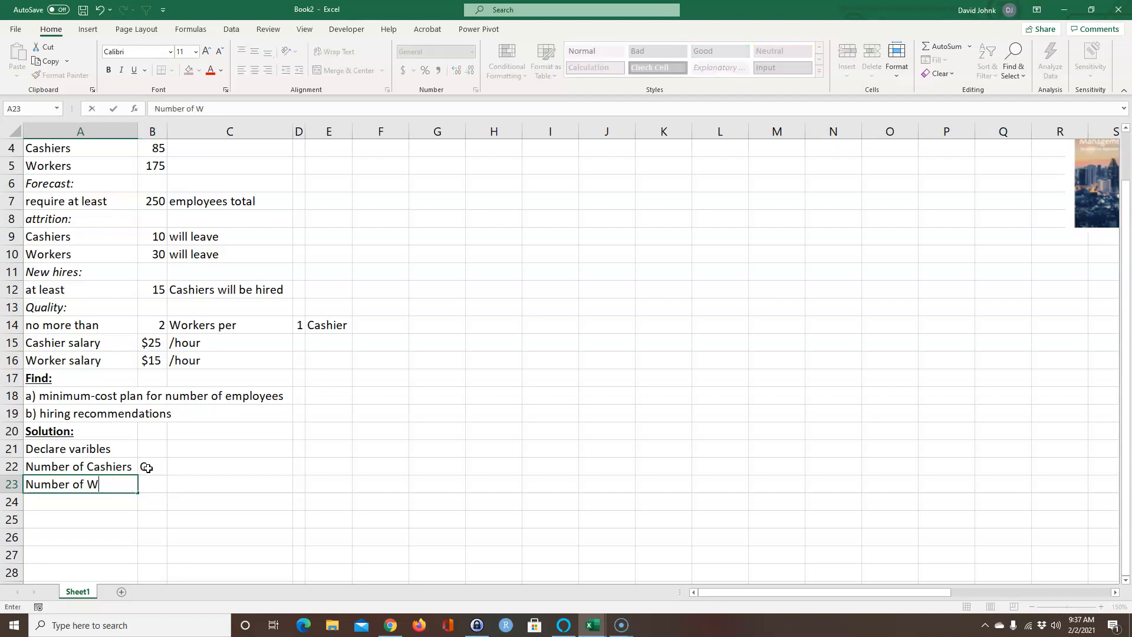
text(rokrdker)
key(BackSpace)
key(BackSpace)
key(BackSpace)
text(kers)
key(Right)
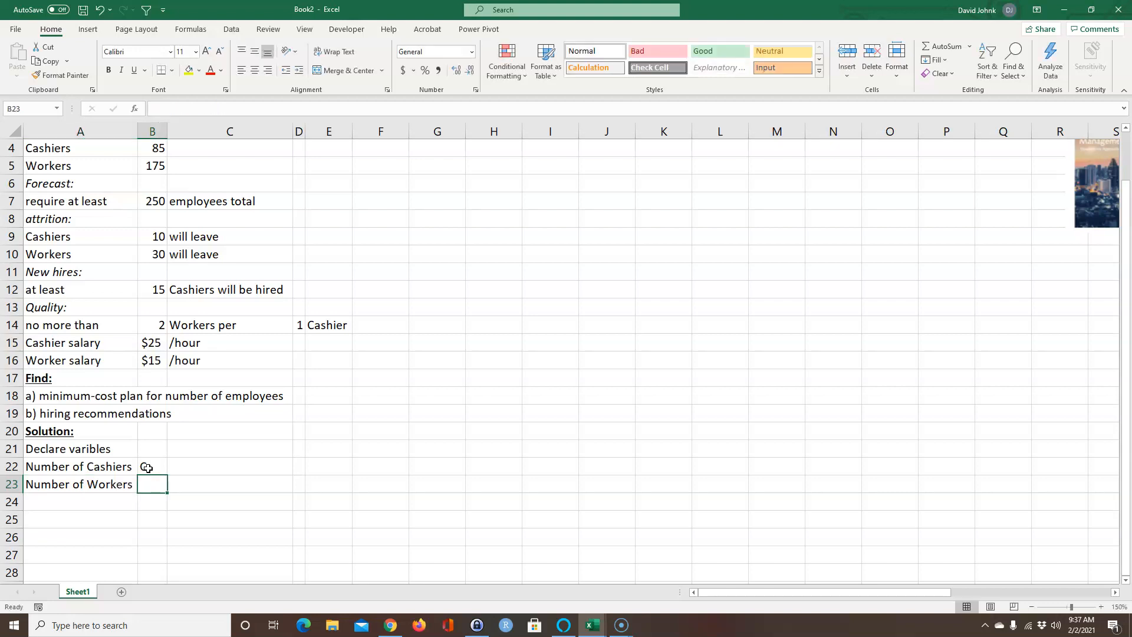
text(W)
key(Return)
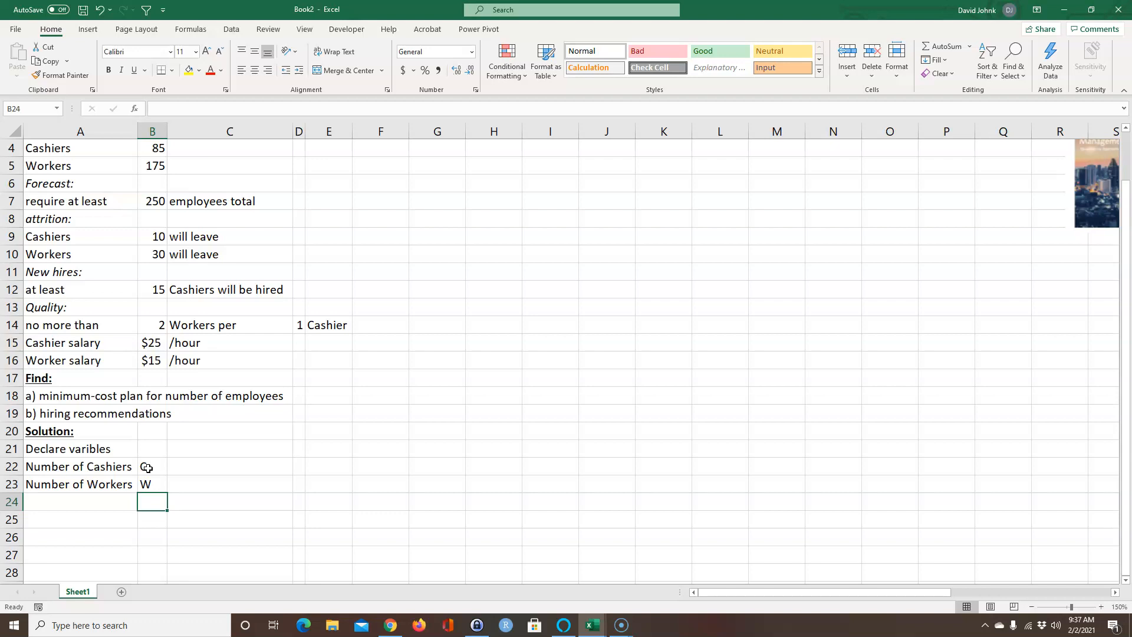
key(Left)
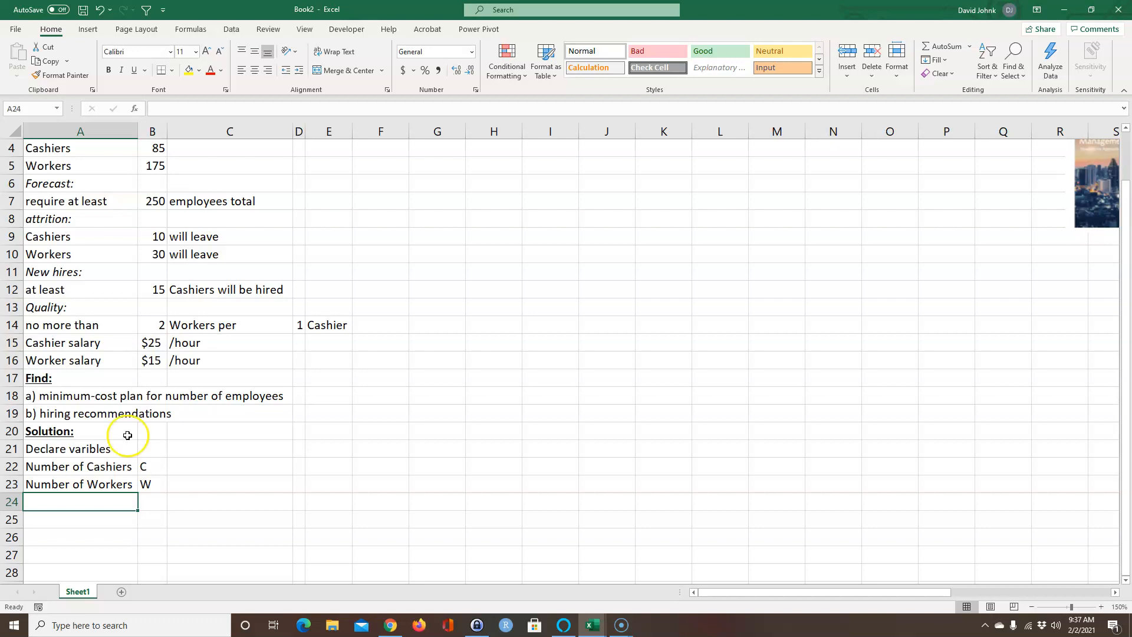
click(150, 466)
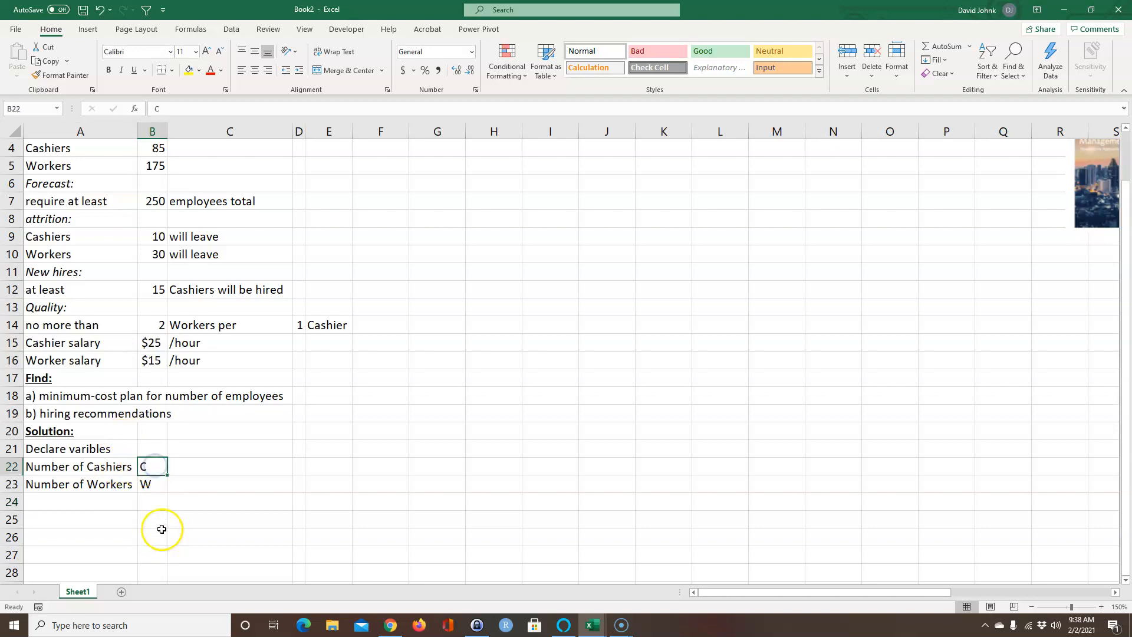
click(145, 483)
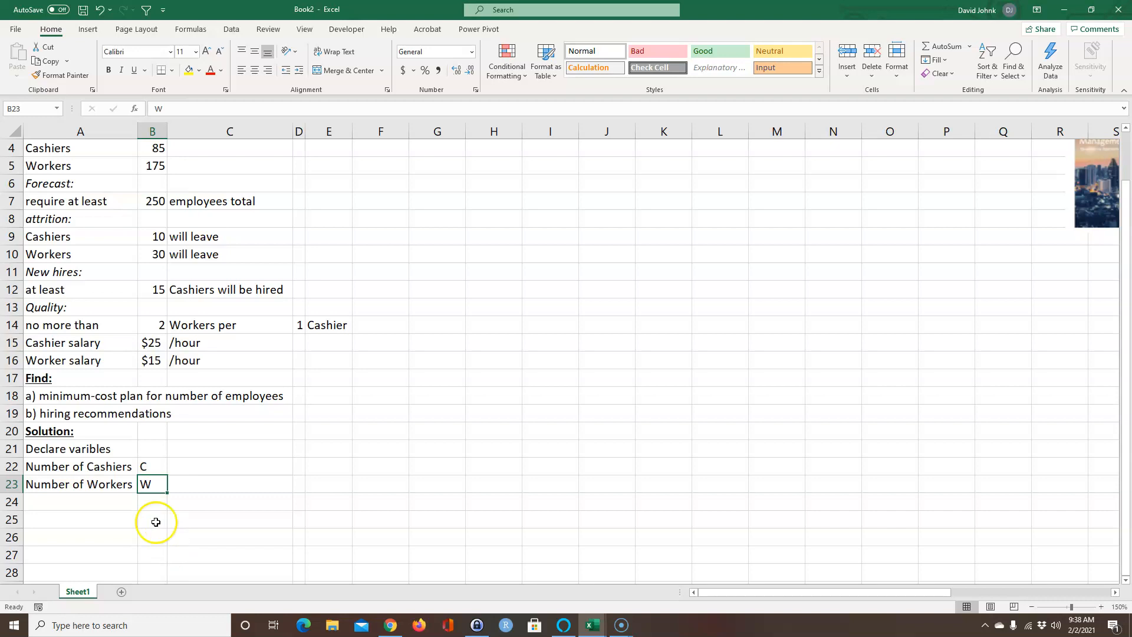
Label A25 "Objective Function", leaving row 24 free above it.
click(75, 502)
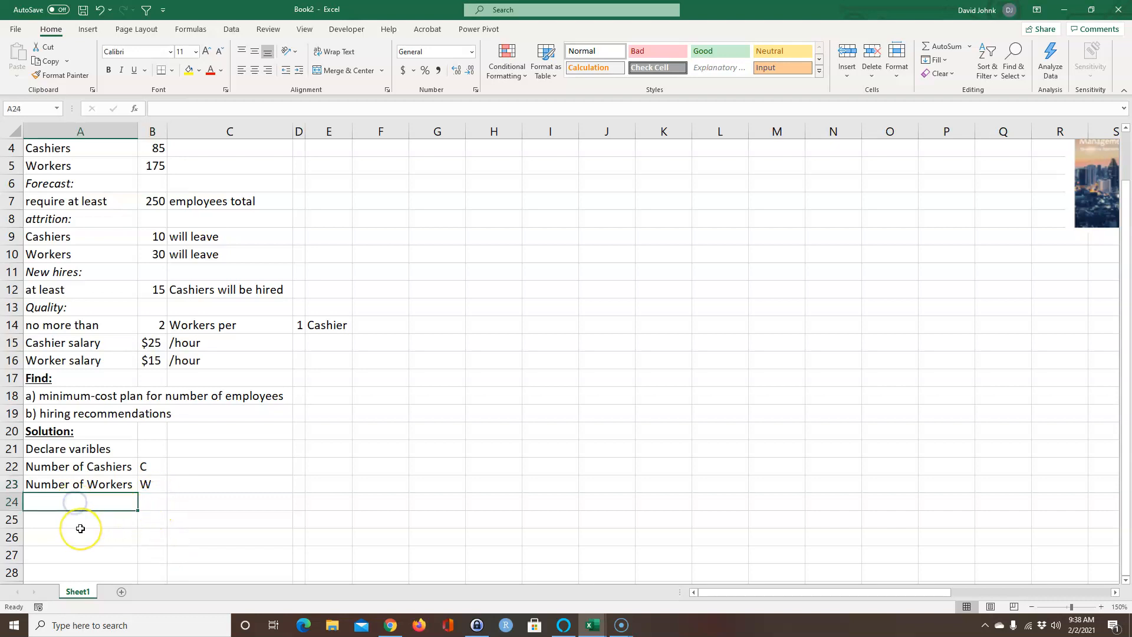
click(79, 527)
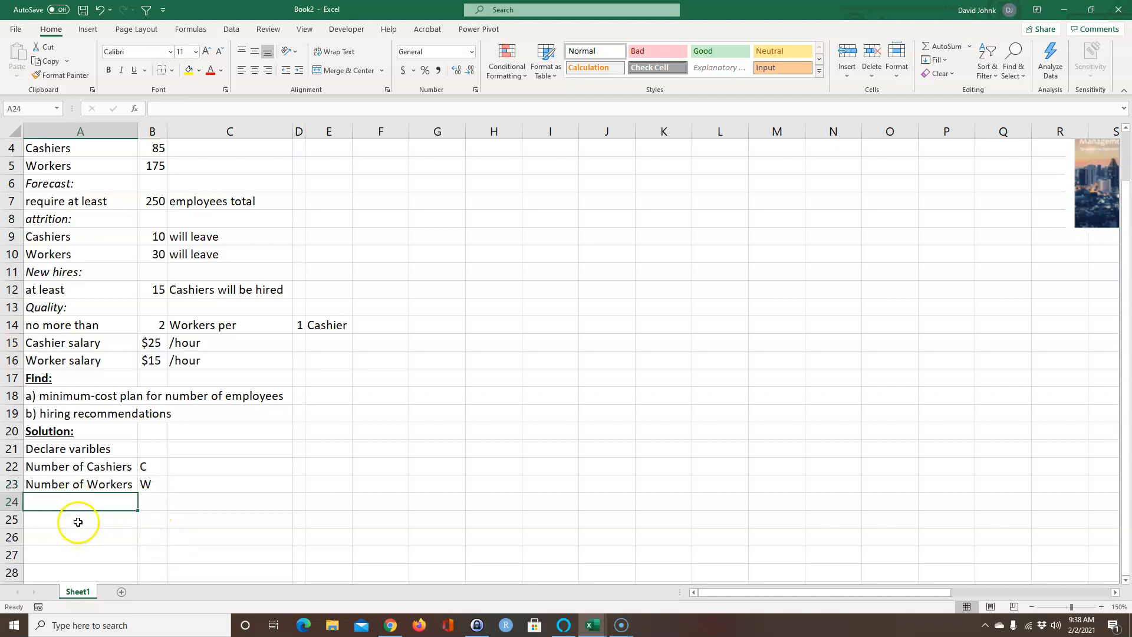
text(Objective)
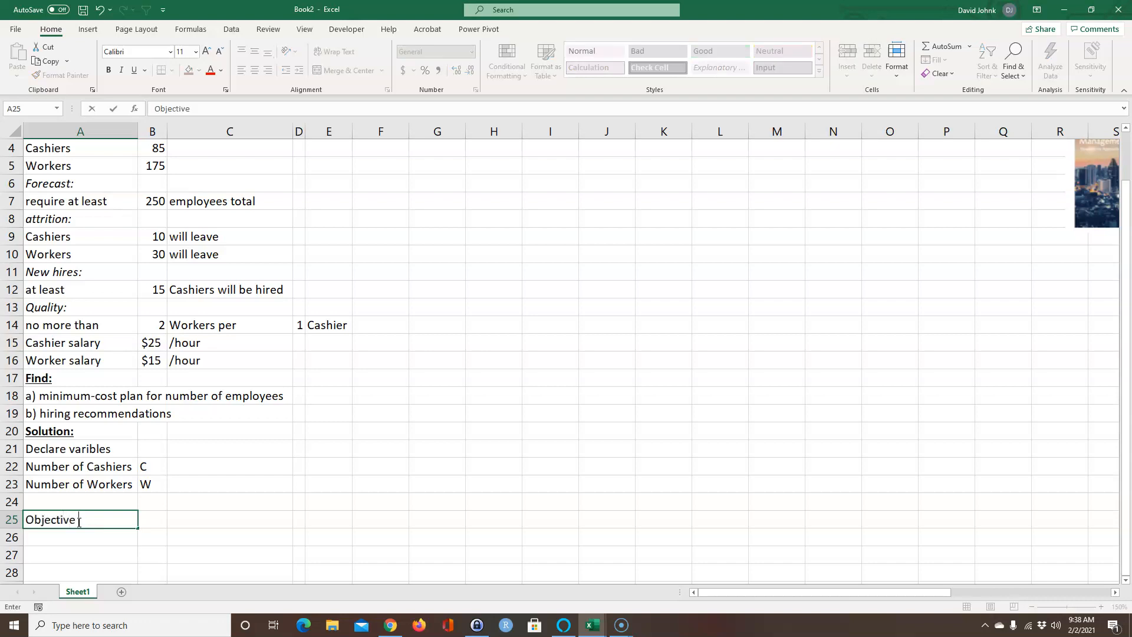
text( Function)
key(Tab)
Enter the variable headings C in B24 and W in C24 above the Objective Function row.
key(Up)
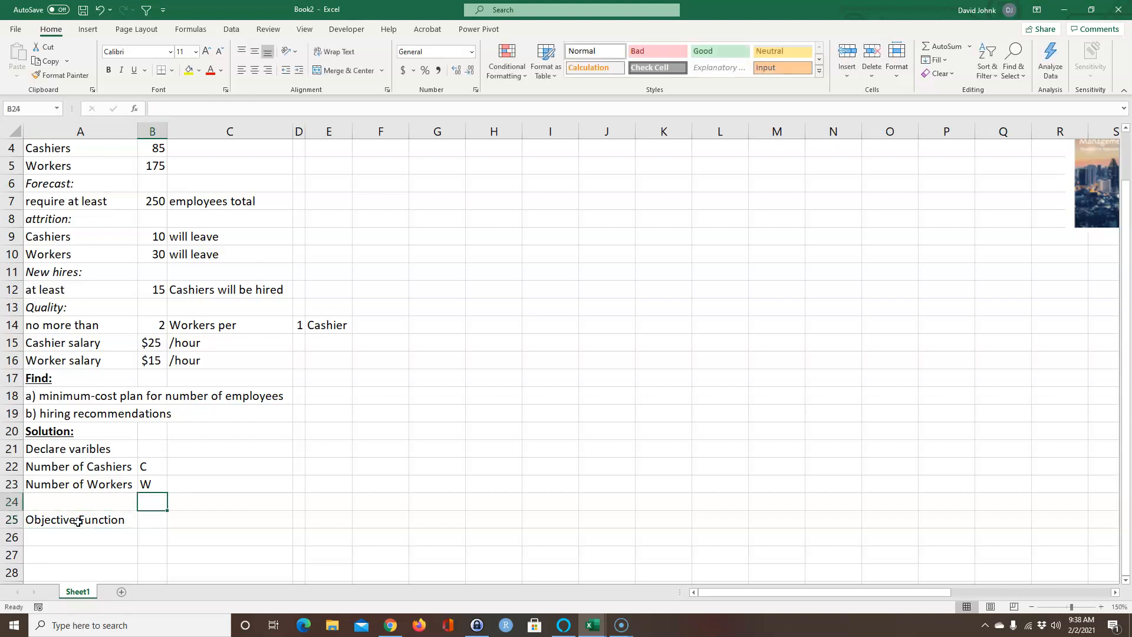
text(c)
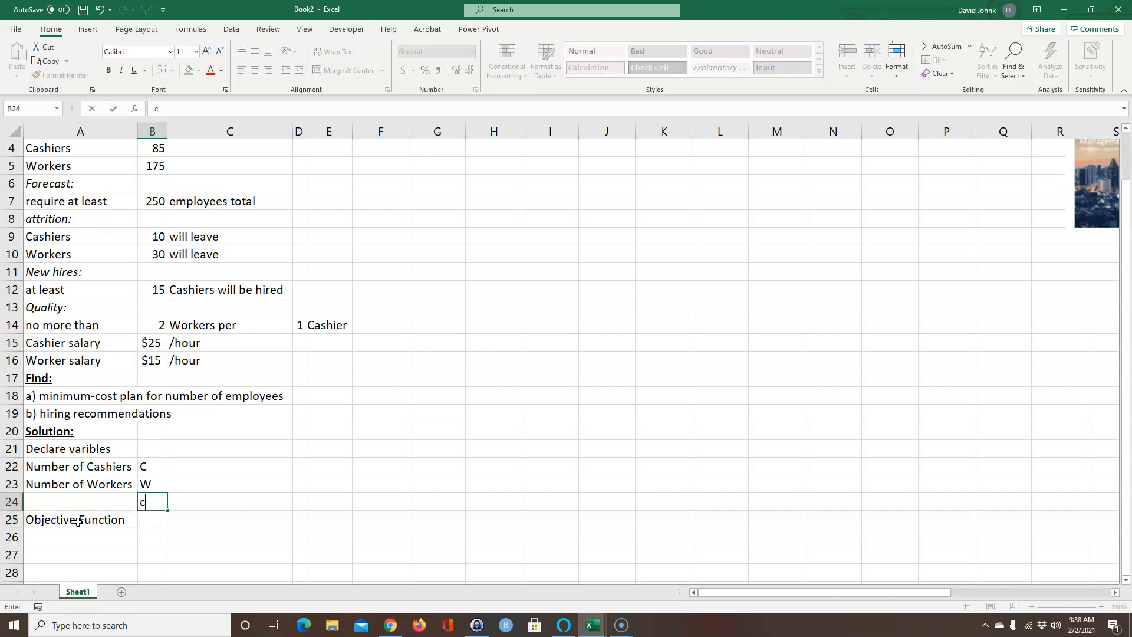
key(Tab)
key(Left)
text(C)
key(Tab)
text(W)
key(Return)
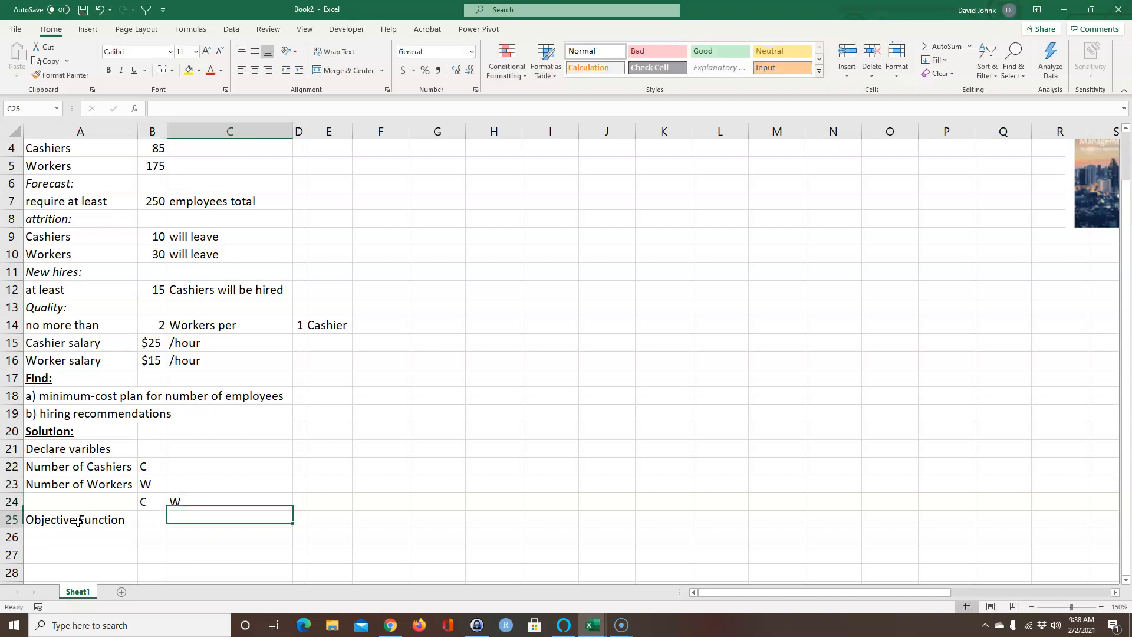
Enter 1 as the coefficient of both C and W in the Objective Function row.
text(1)
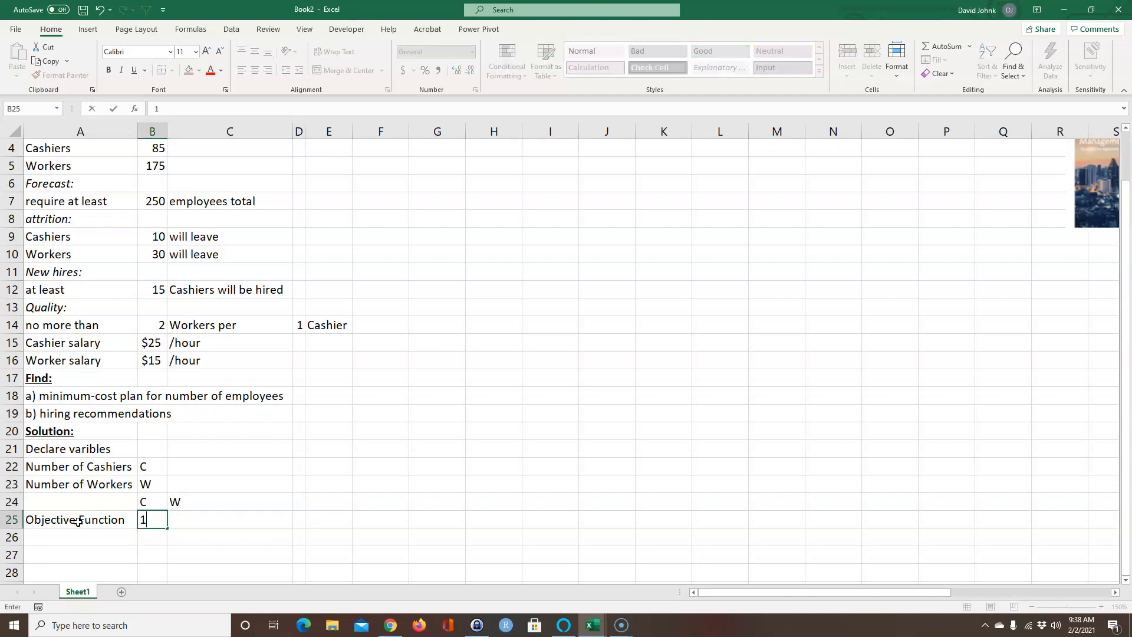
key(Up)
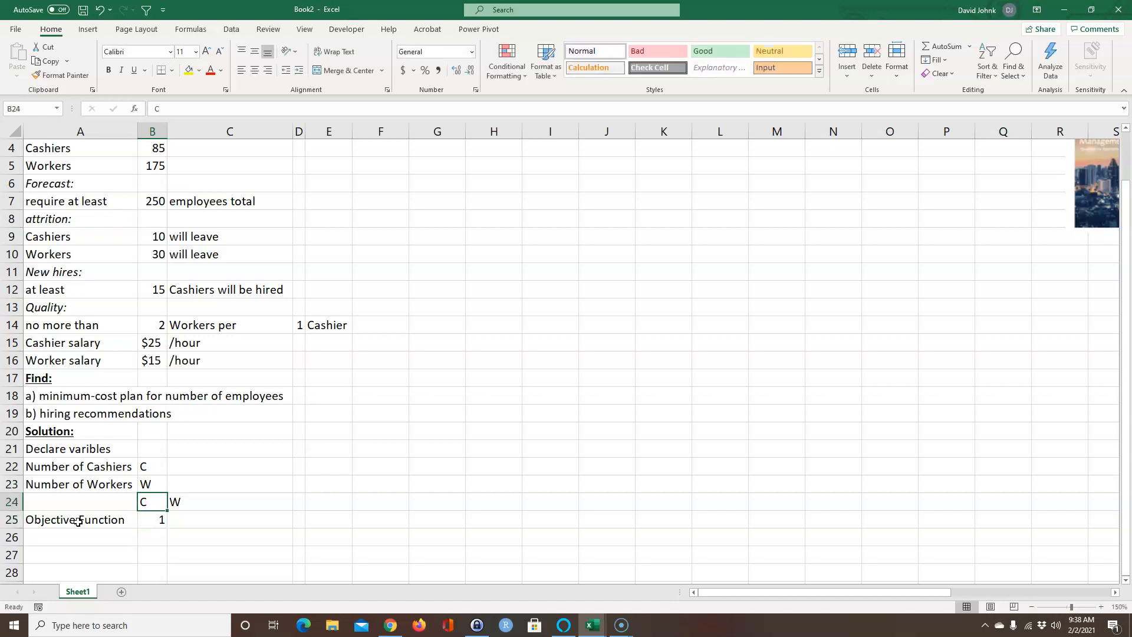
key(Right)
key(Down)
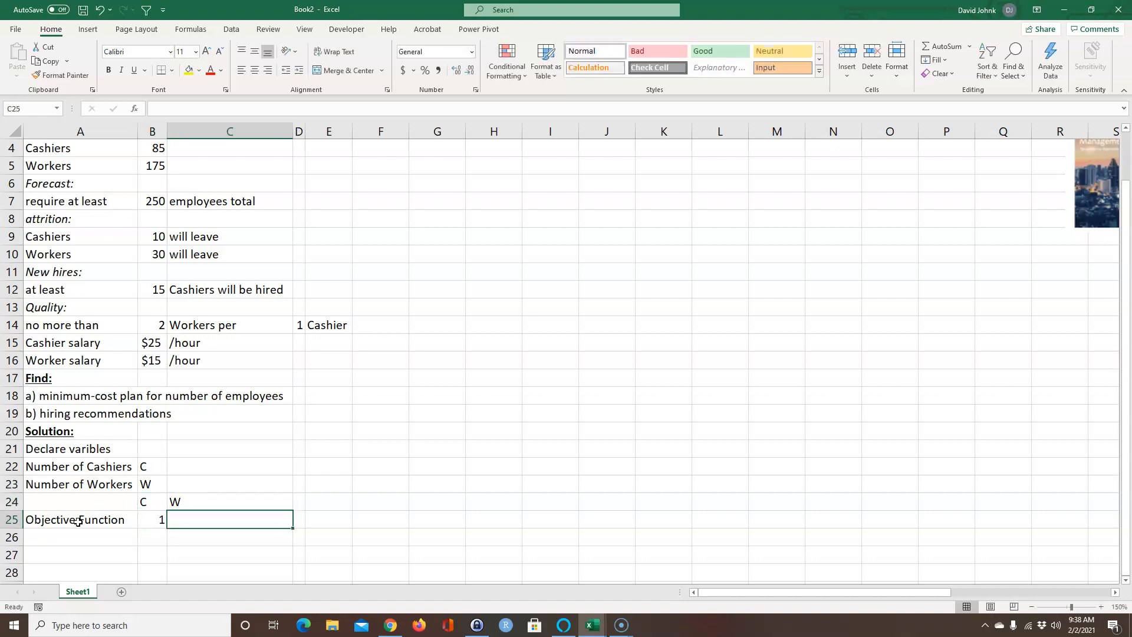
text(1)
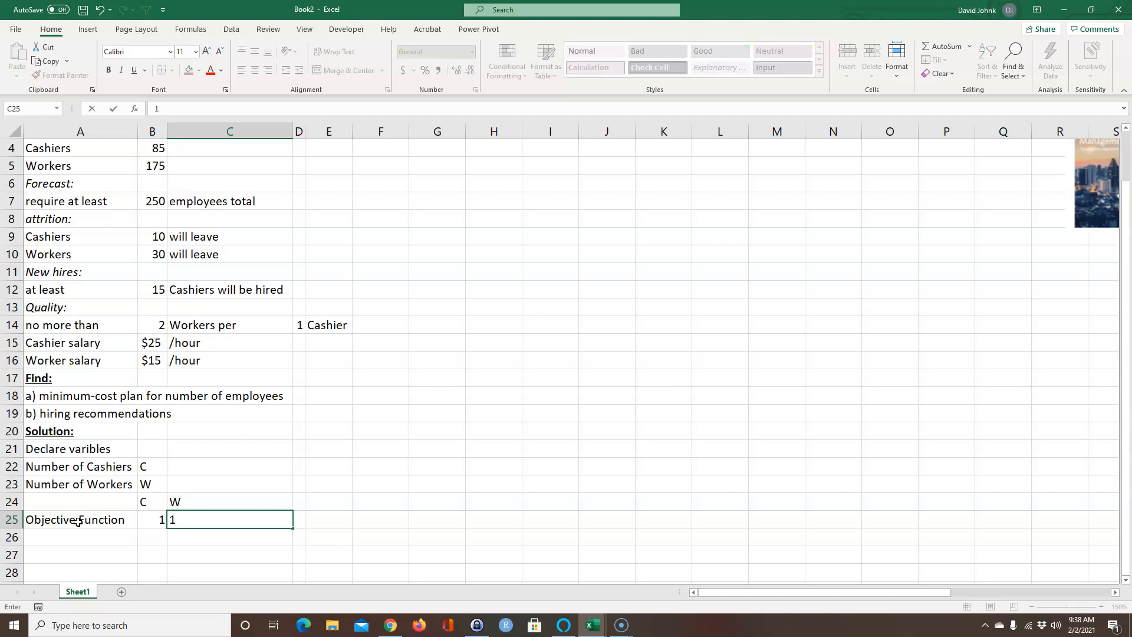
key(Up)
key(Down)
key(Right)
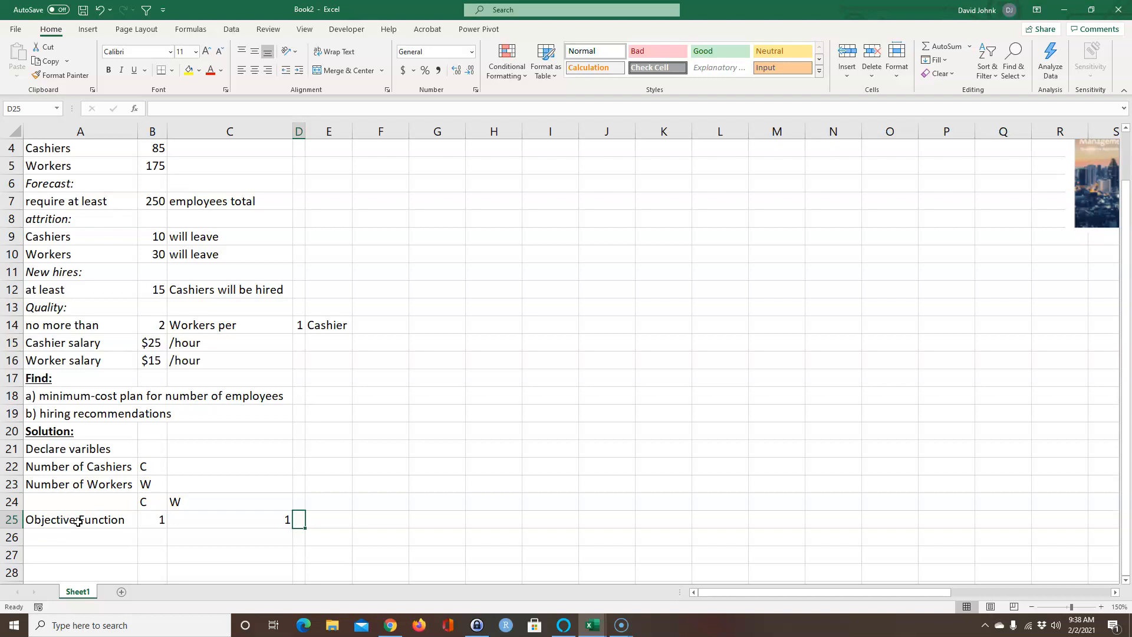
Link the Objective Function coefficients to the salaries, with =B15 in B25 and =B16 in C25.
key(Left)
key(Left)
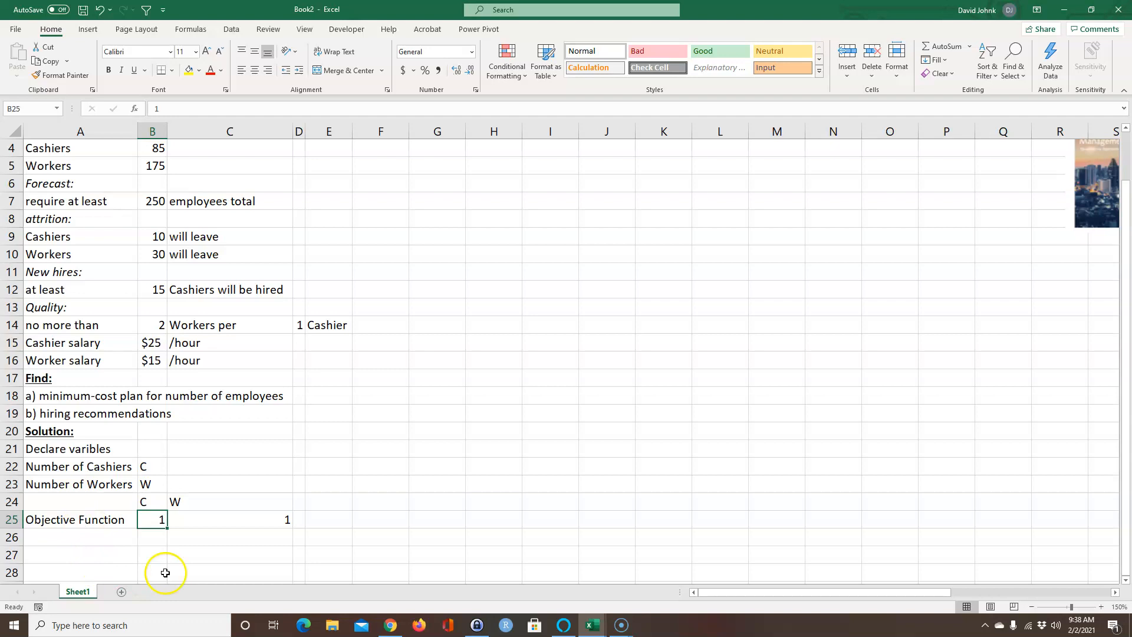
text(=)
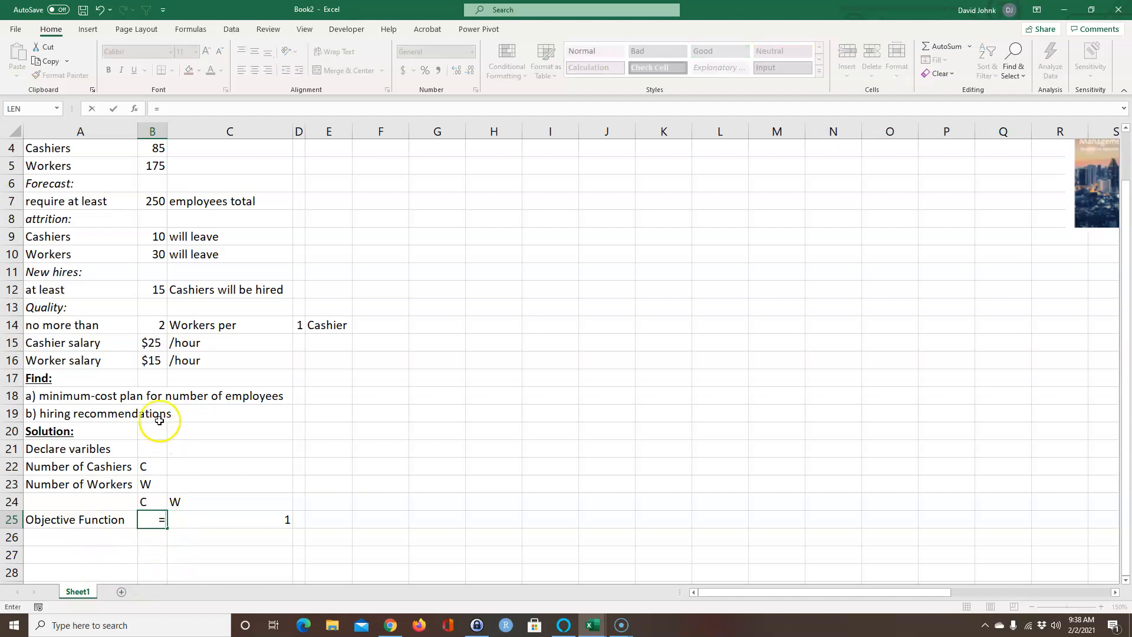
click(151, 342)
key(Return)
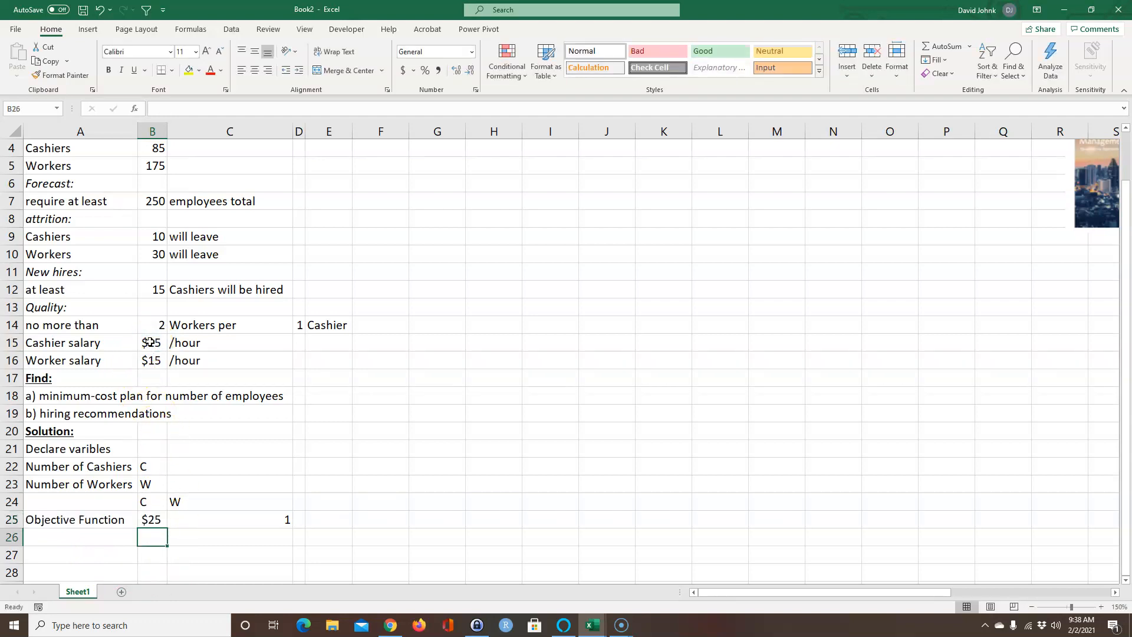
click(197, 518)
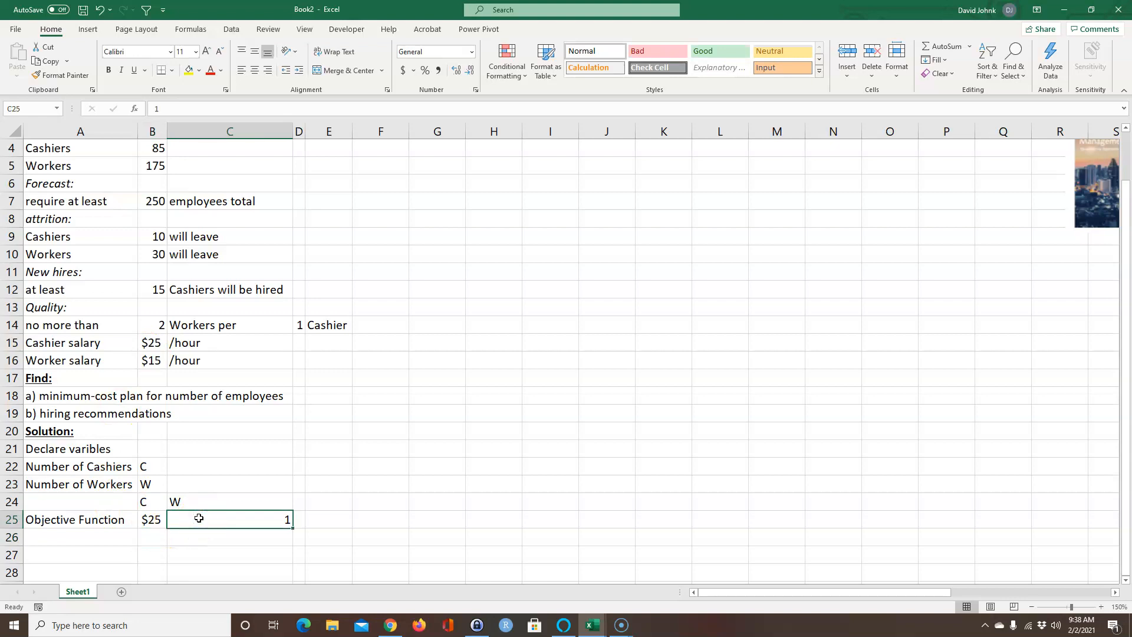
text(=)
click(146, 358)
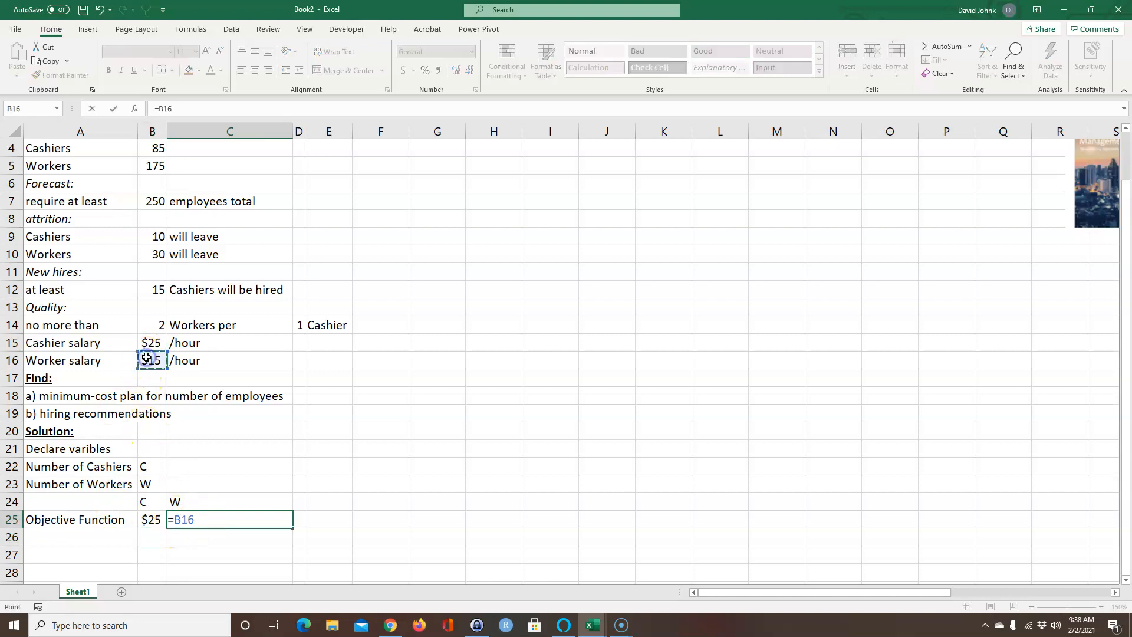
key(Return)
scroll(323, 300, up, 1)
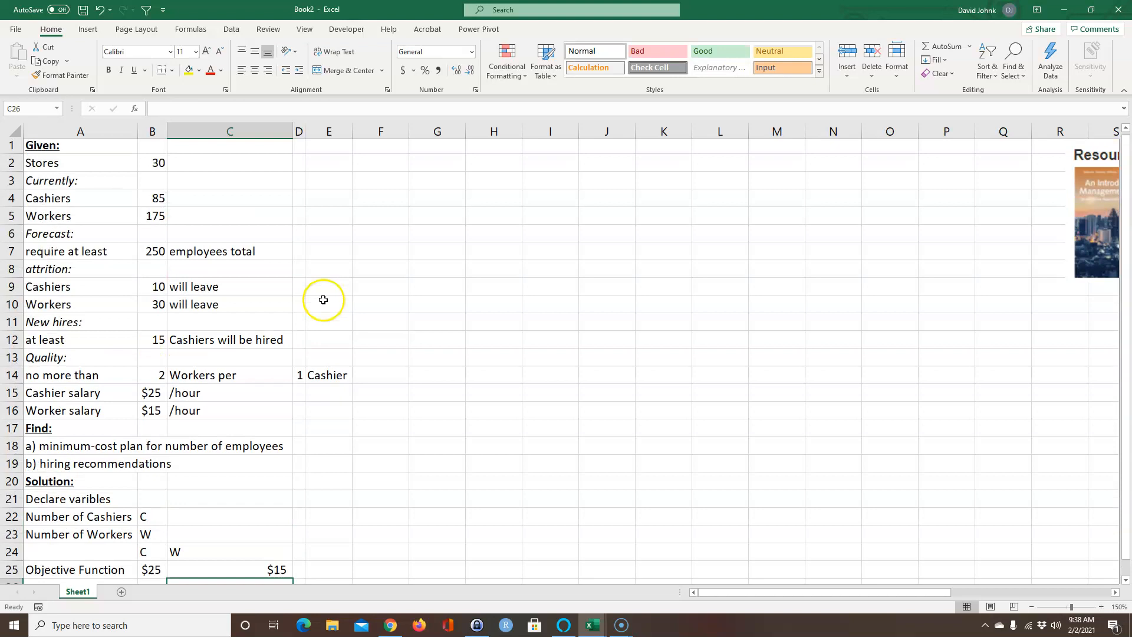
drag(135, 165, 298, 413)
scroll(164, 477, down, 1)
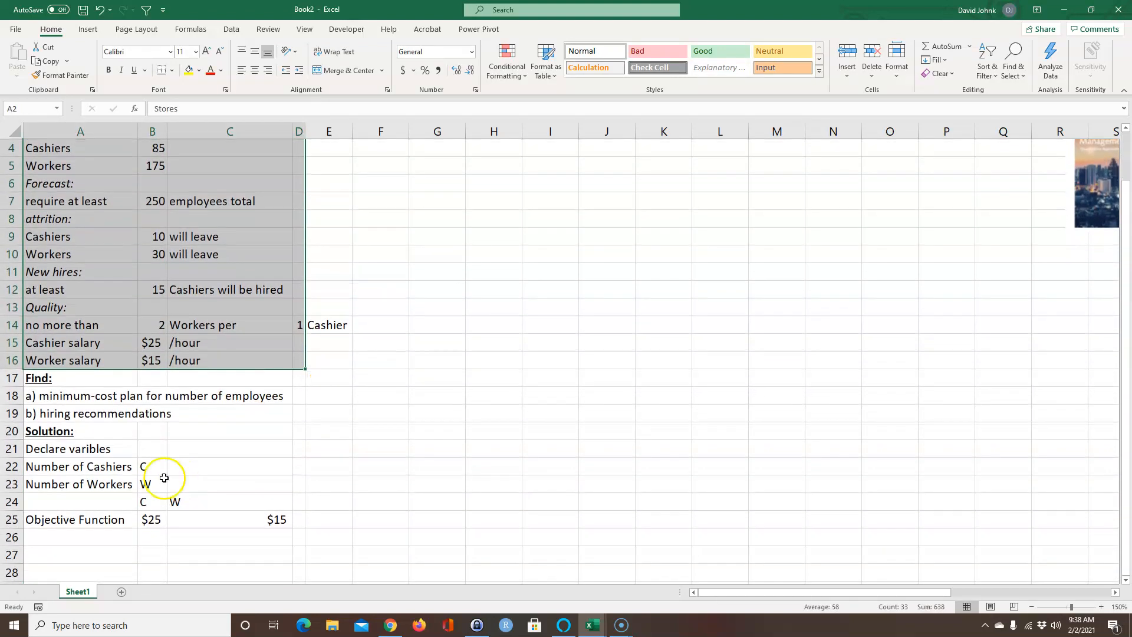
click(210, 543)
Enter the note "minimize (cost)" in D25 beside the objective coefficients.
click(298, 521)
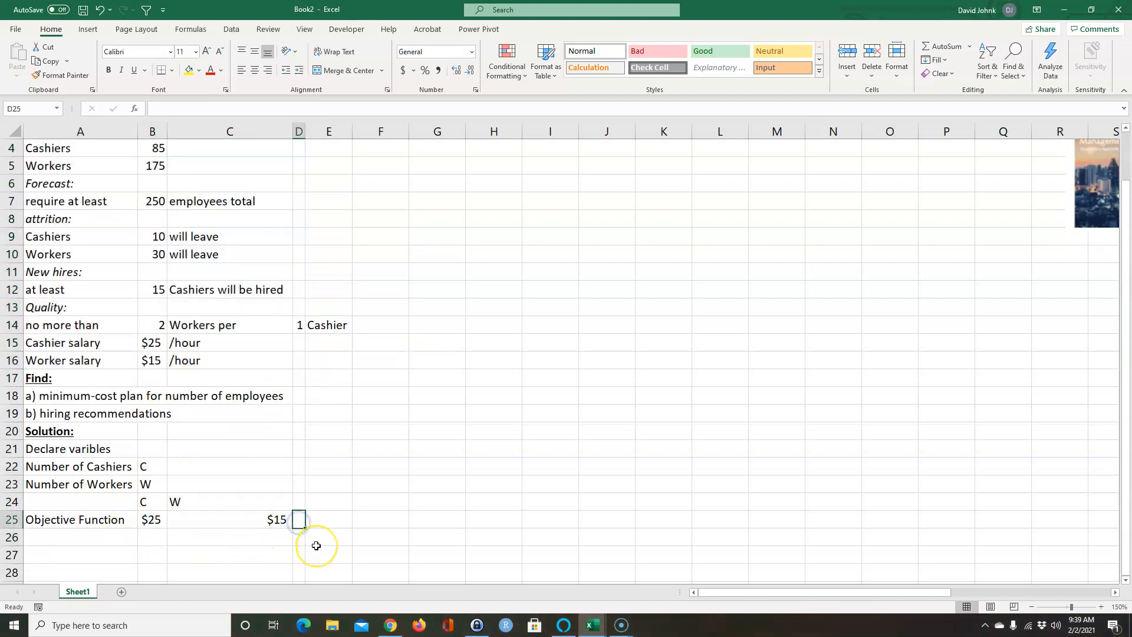
text(min)
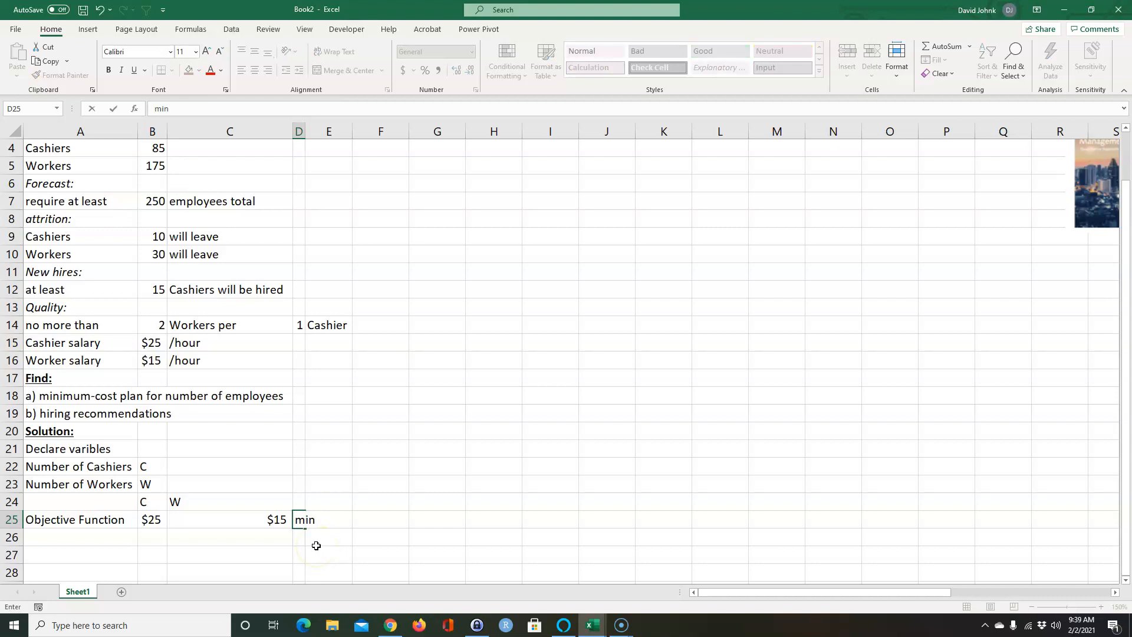
text(imize (cost))
key(Return)
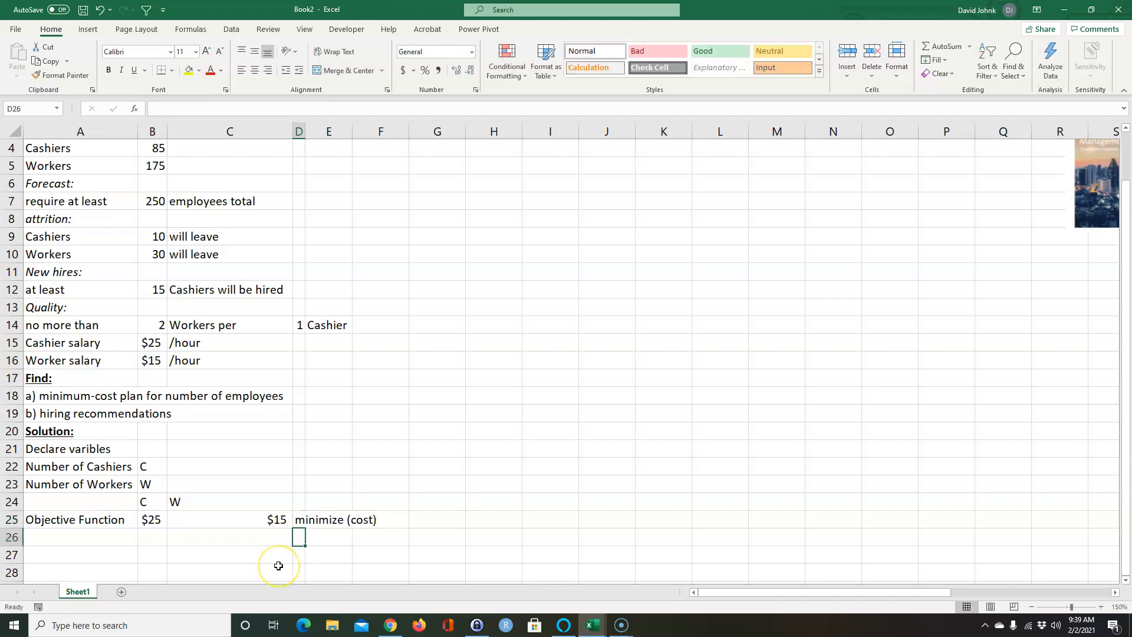
click(176, 557)
drag(91, 519, 230, 522)
click(148, 520)
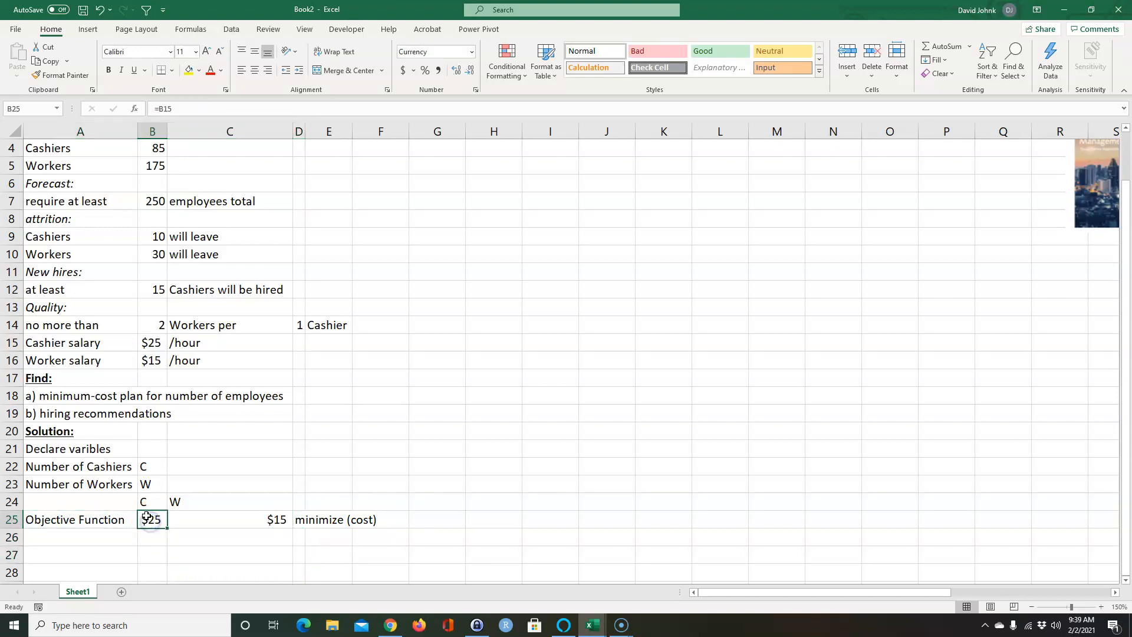
Review the objective function coefficients in B25 and C25 against their C and W headings.
click(146, 502)
text(C)
click(206, 521)
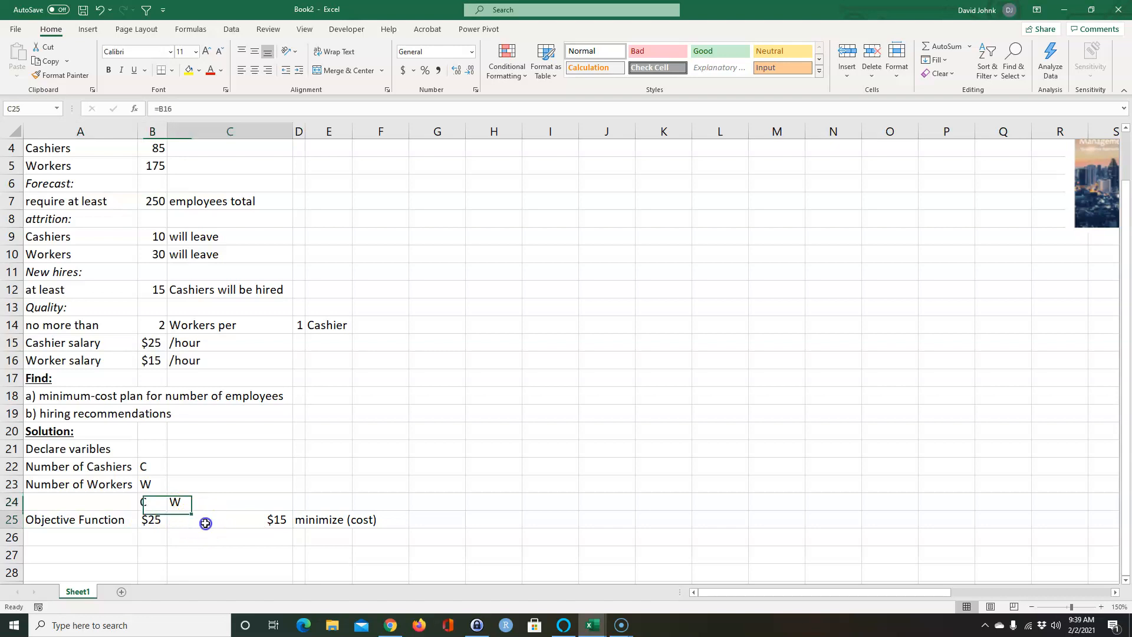
click(151, 516)
click(152, 502)
click(203, 519)
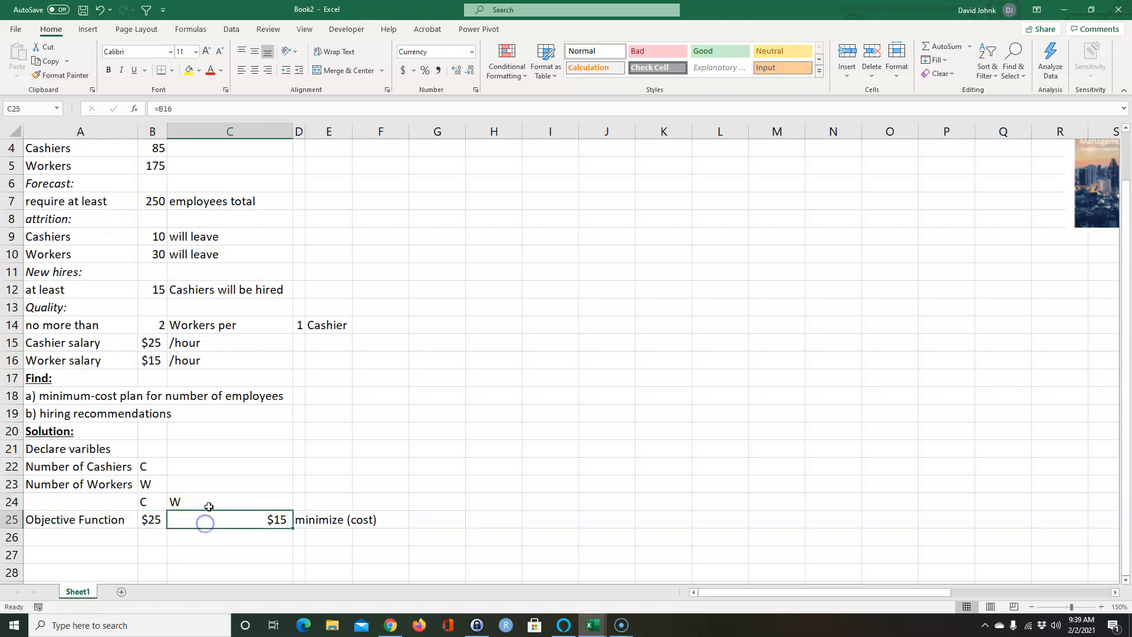
click(212, 503)
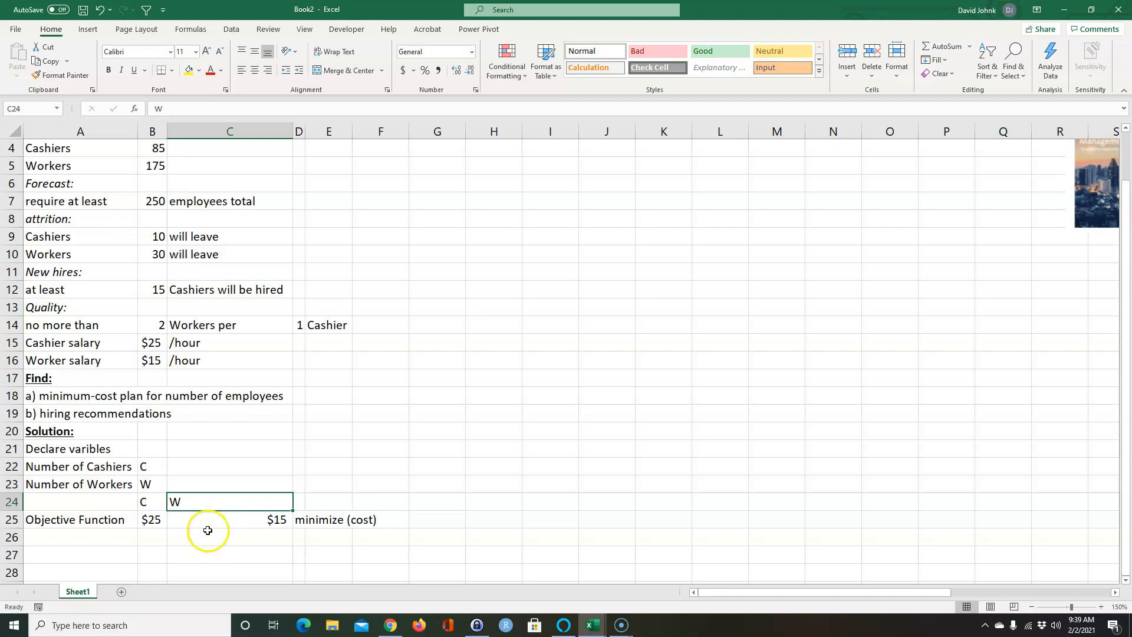
Enter the constraint label "Number Employees" in A26 below Objective Function.
scroll(213, 525, down, 1)
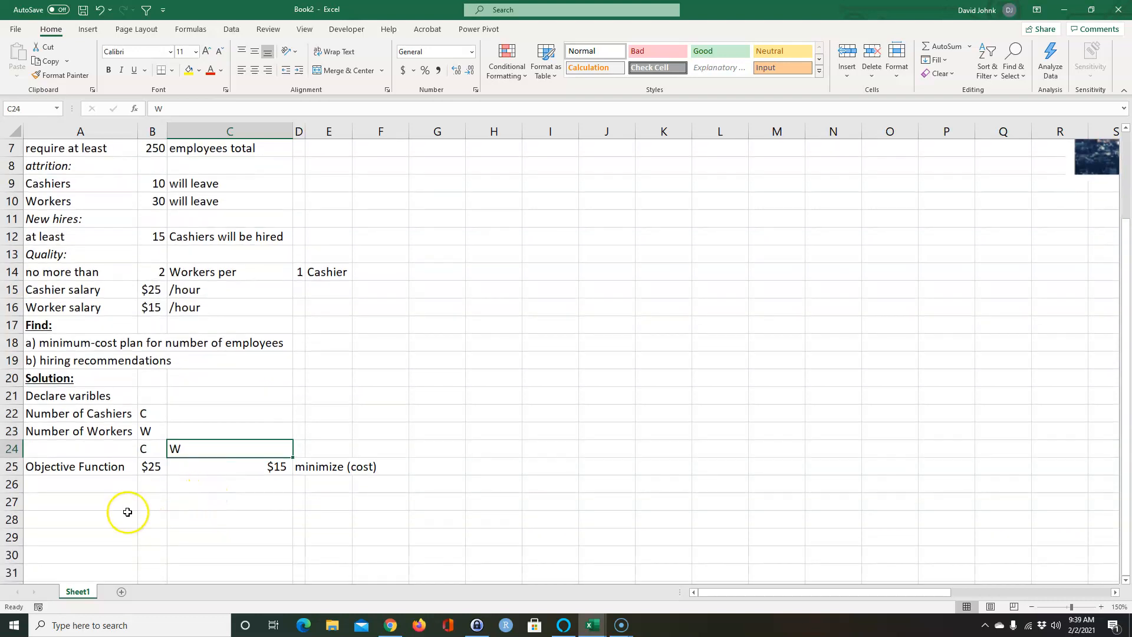
click(69, 484)
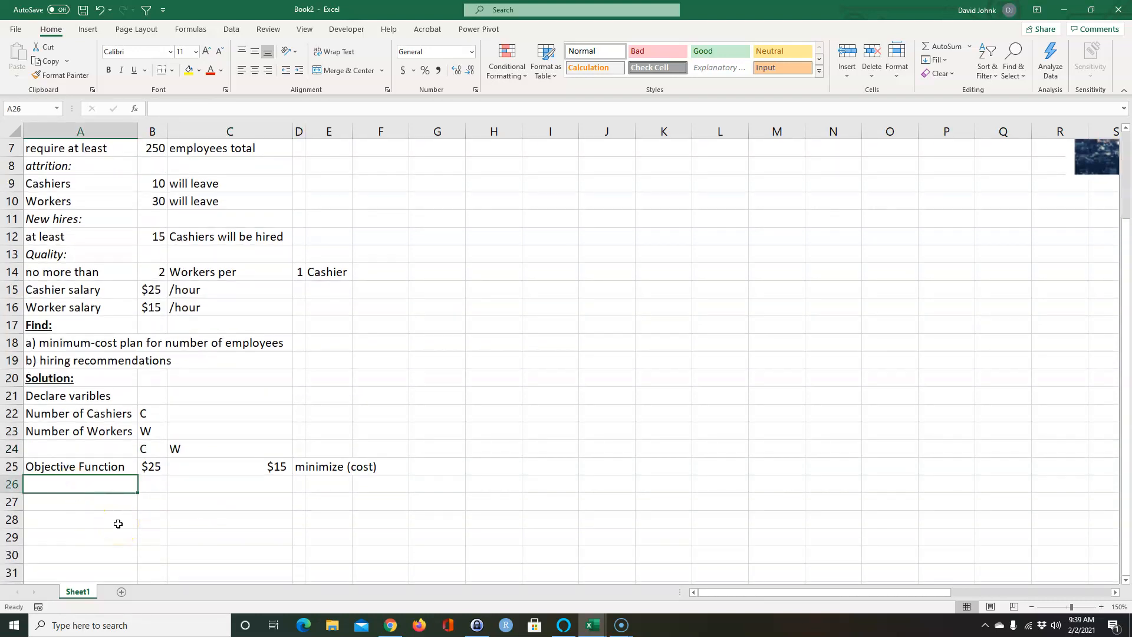
text(Number E)
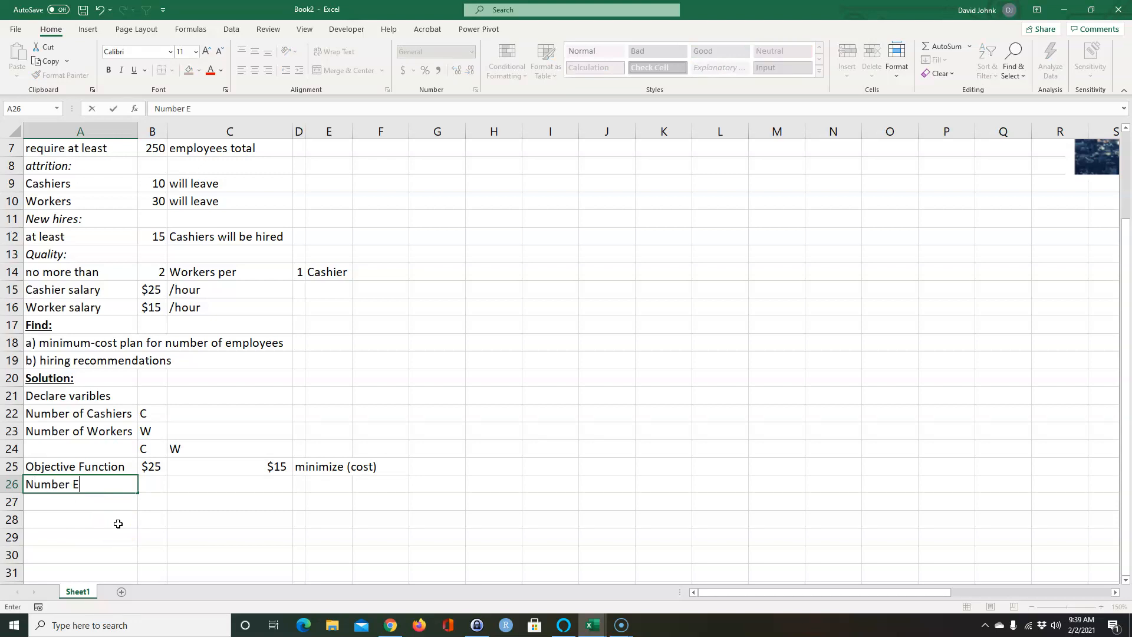
text(mployees)
key(Return)
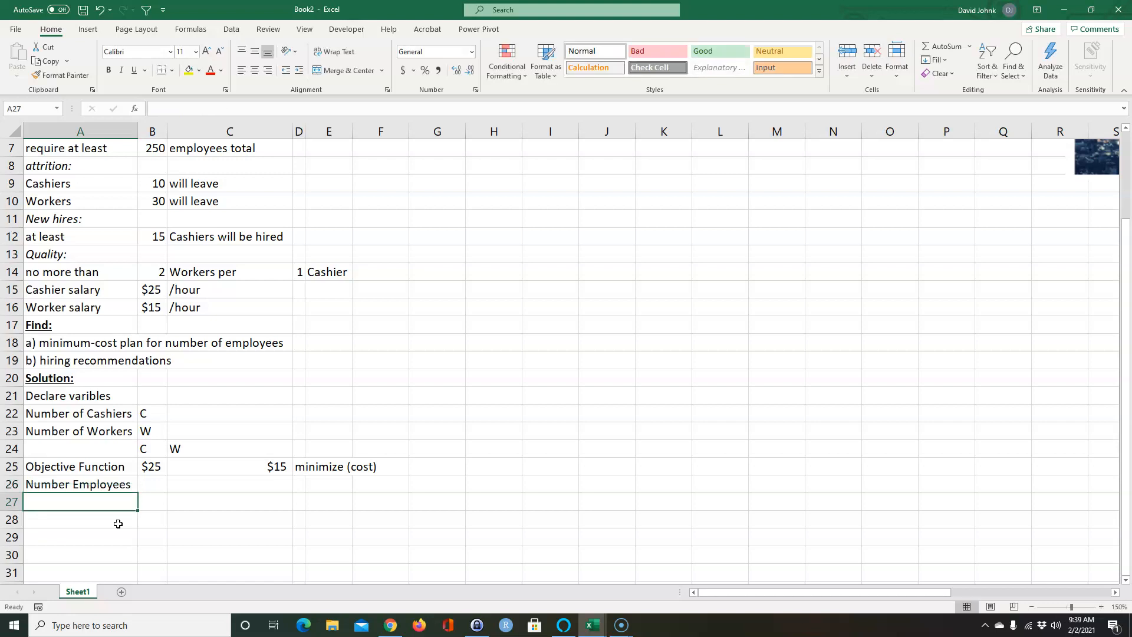
Enter 1 as the coefficient of both C and W in the Number Employees row.
scroll(354, 426, up, 1)
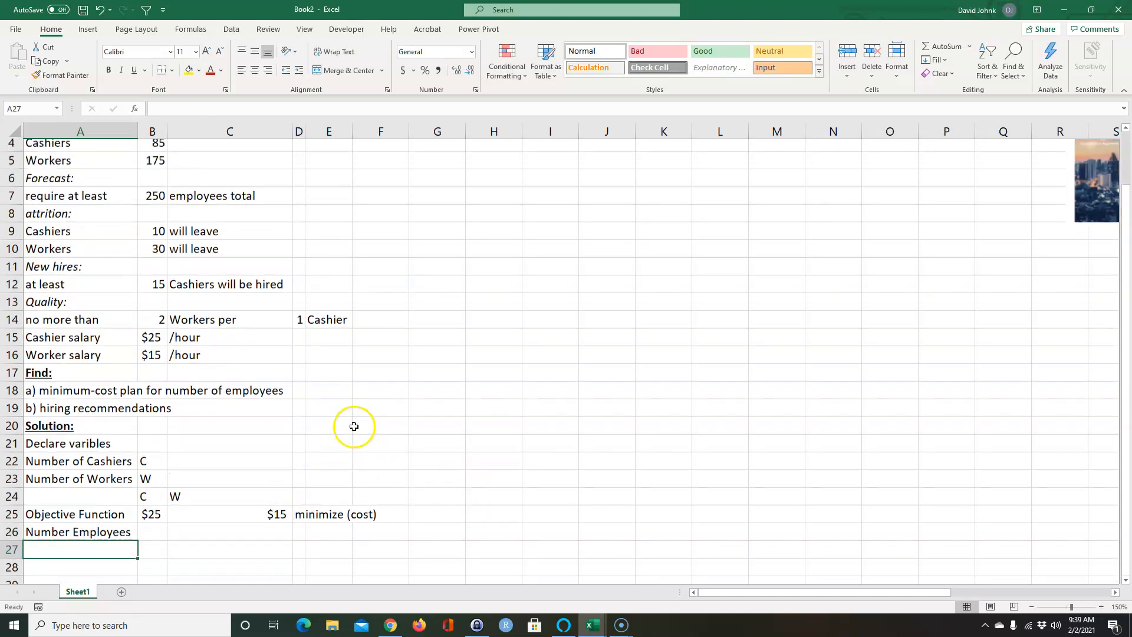
scroll(354, 426, up, 1)
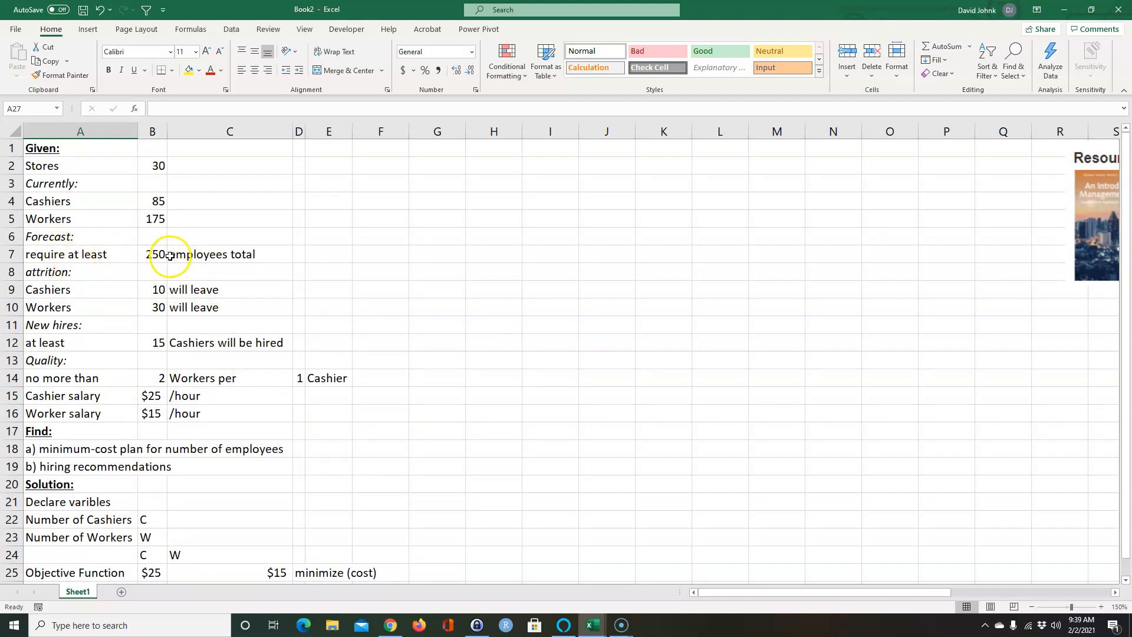
scroll(171, 320, down, 2)
click(150, 482)
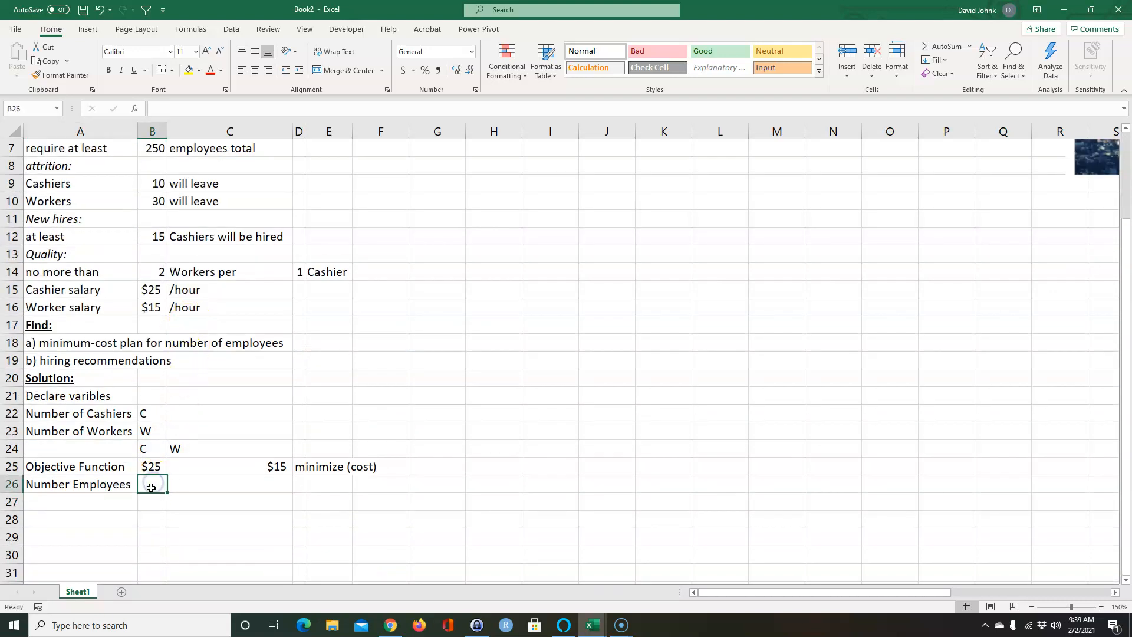
text(1)
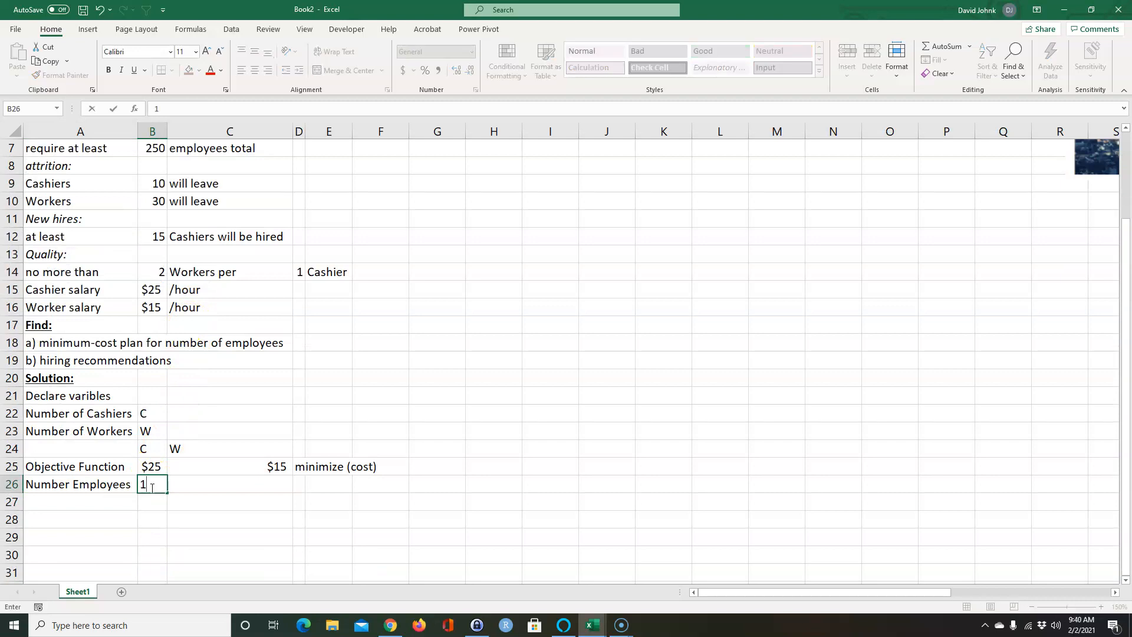
key(Tab)
text(1)
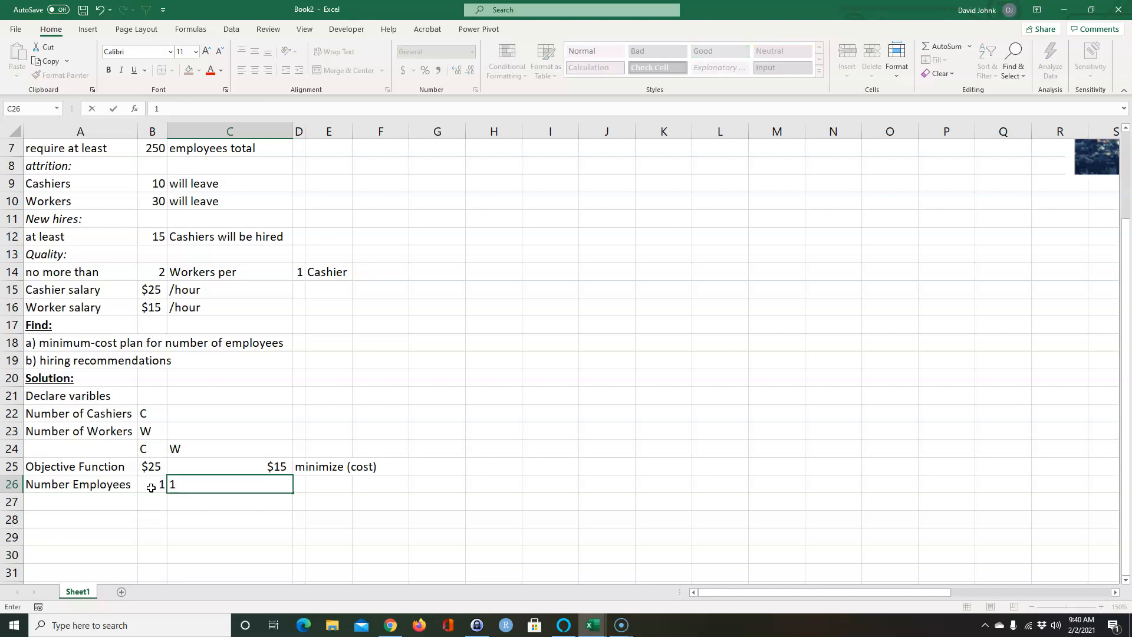
key(Tab)
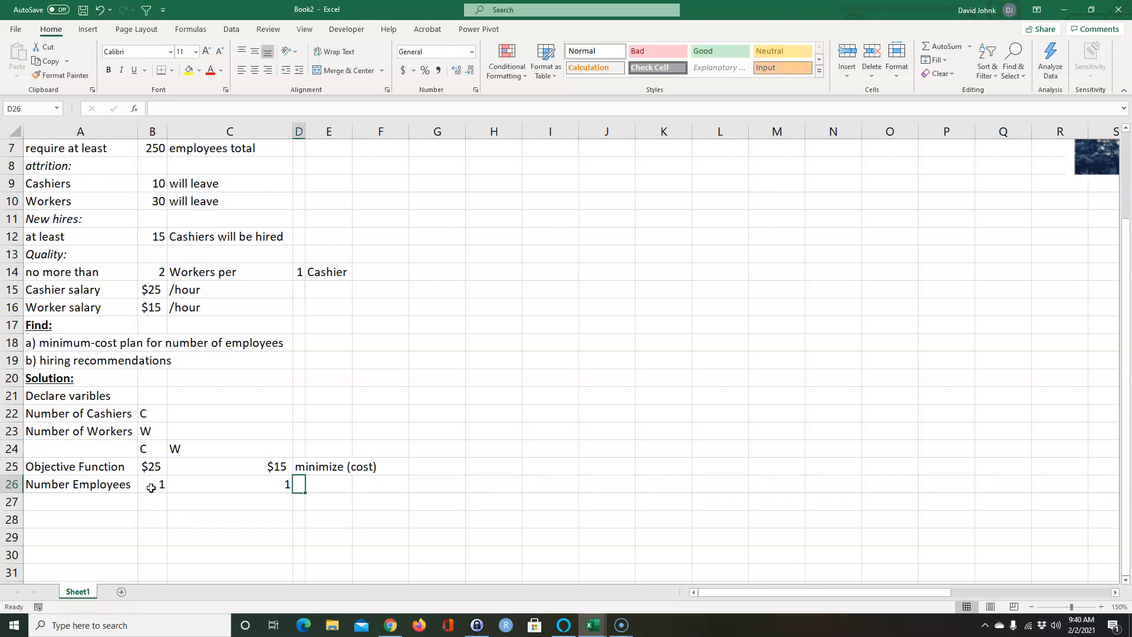
Complete the Number Employees constraint with >= in D26 and a link to the required employee total, =B7, in E26.
text(>=)
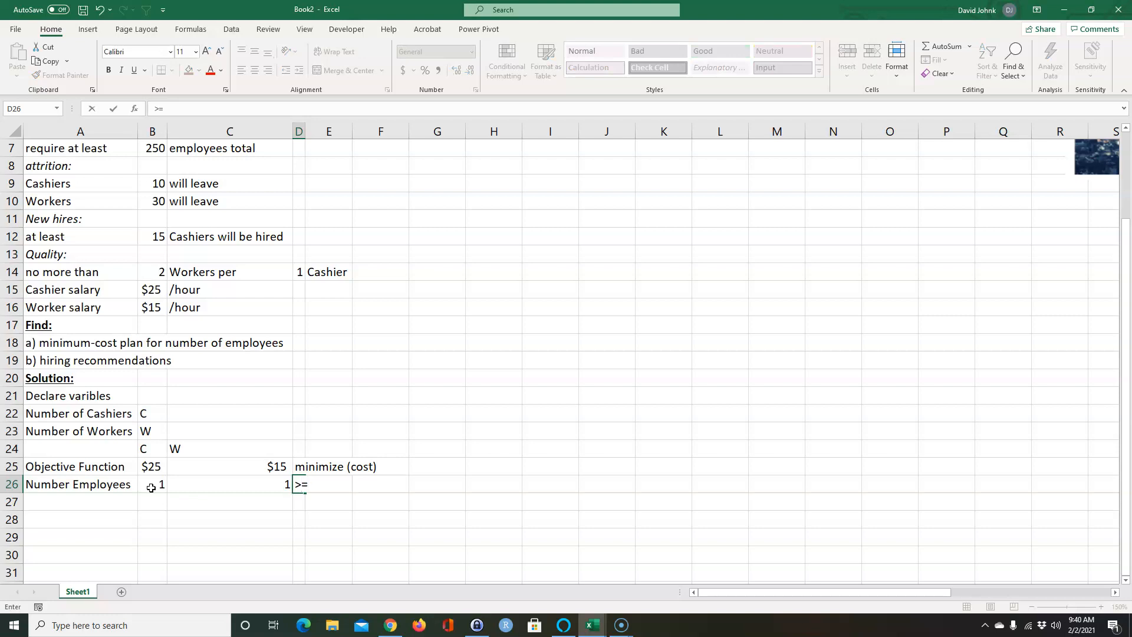
key(Tab)
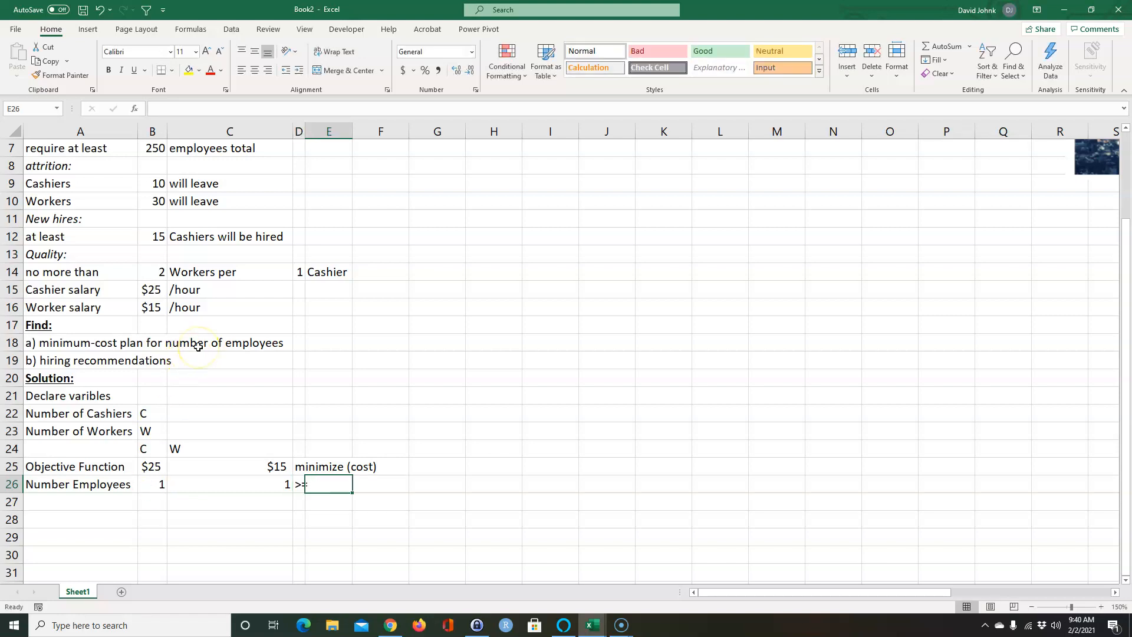
text(=)
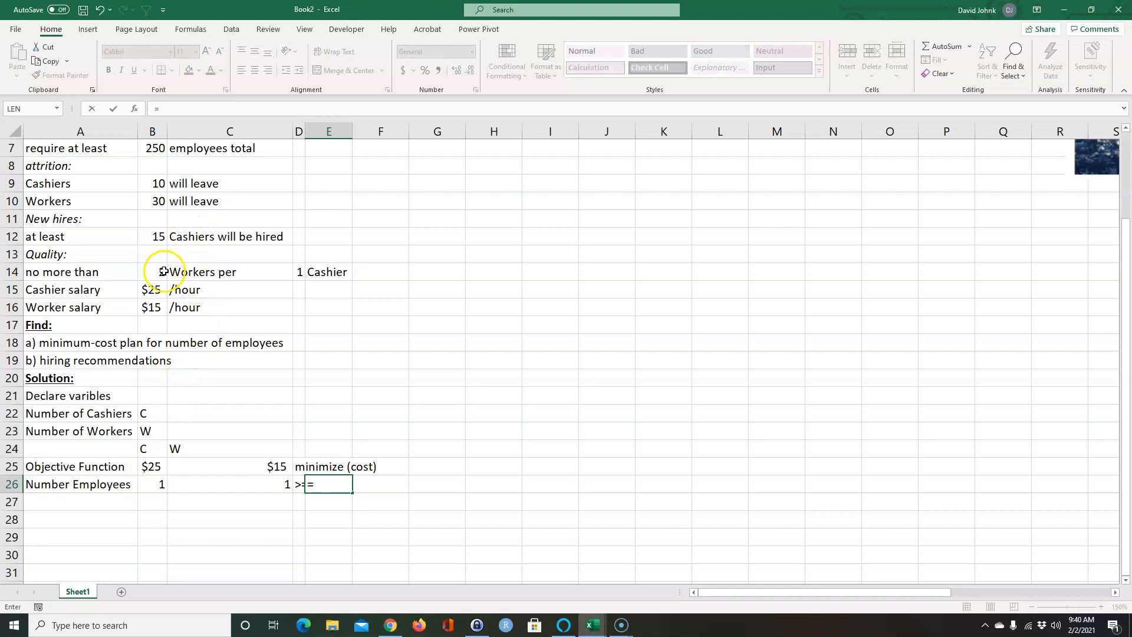
click(155, 144)
key(Return)
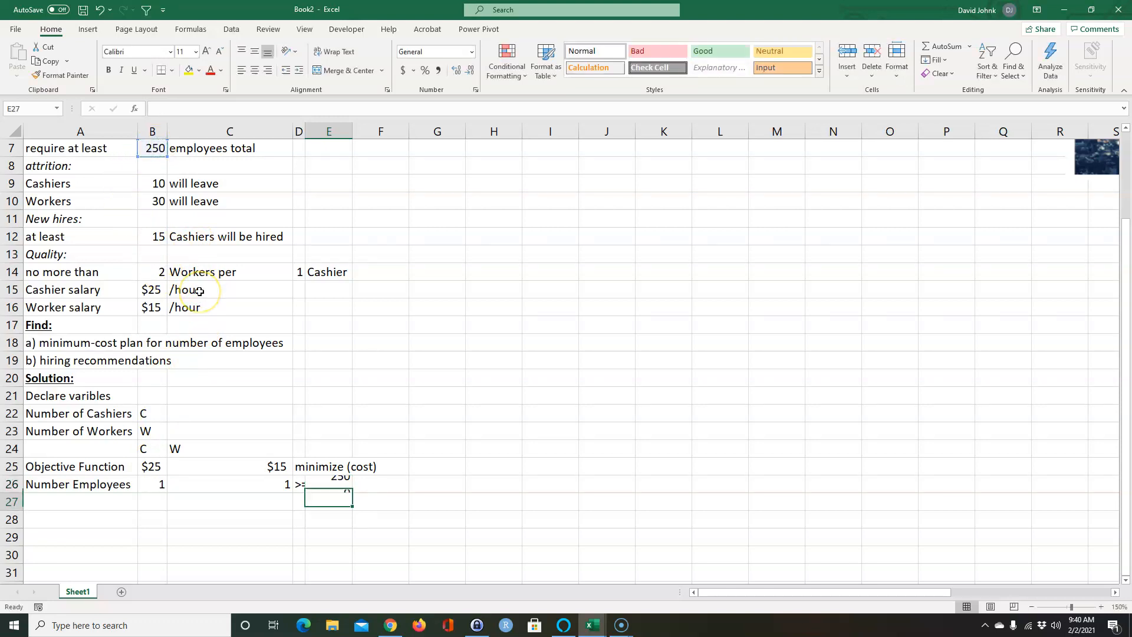
Widen column D slightly and center the contents of B24:C28.
drag(305, 130, 316, 130)
mouse_move(163, 451)
mouse_down()
mouse_move(220, 498)
mouse_move(219, 523)
mouse_up()
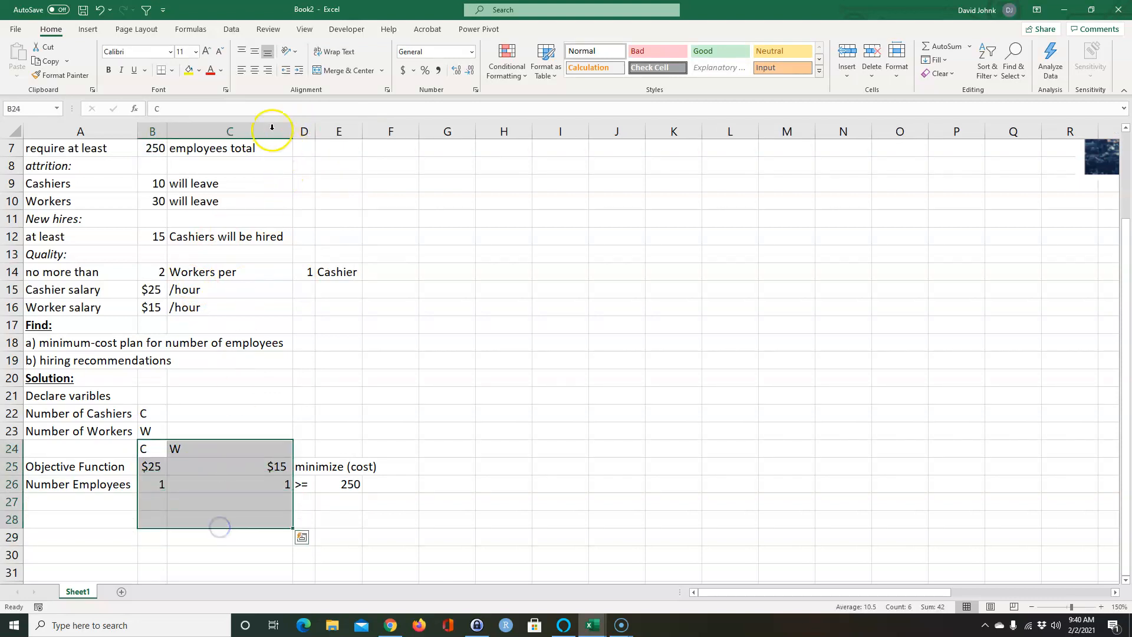
click(255, 70)
click(212, 571)
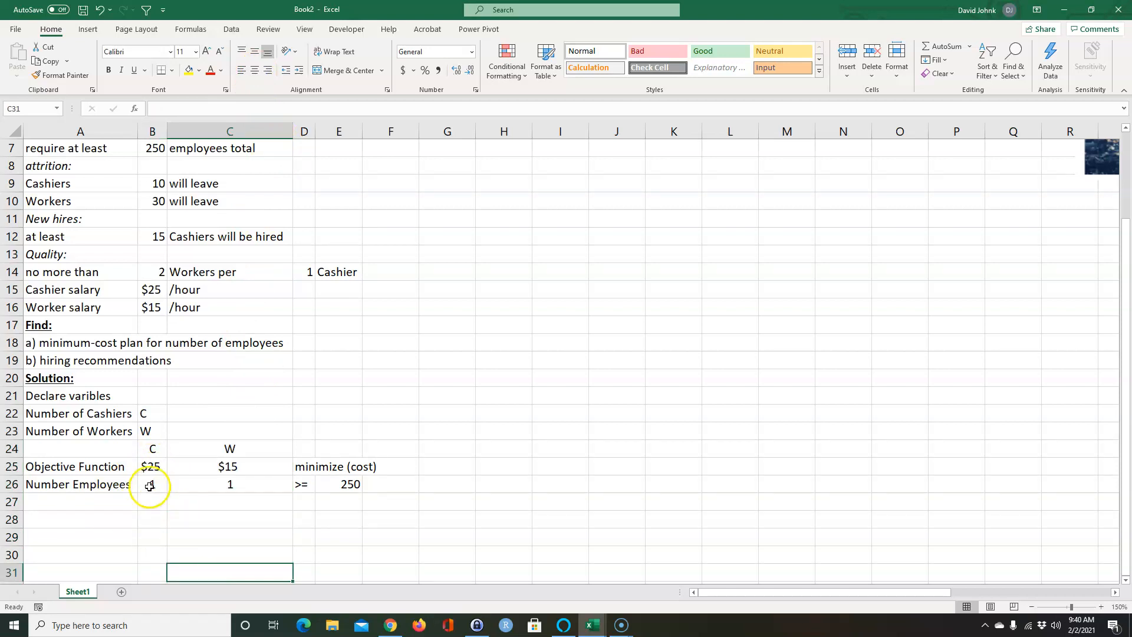
Examine how the Number Employees coefficients in B26 and C26 correspond to the C and W headings.
click(151, 482)
click(151, 452)
click(213, 482)
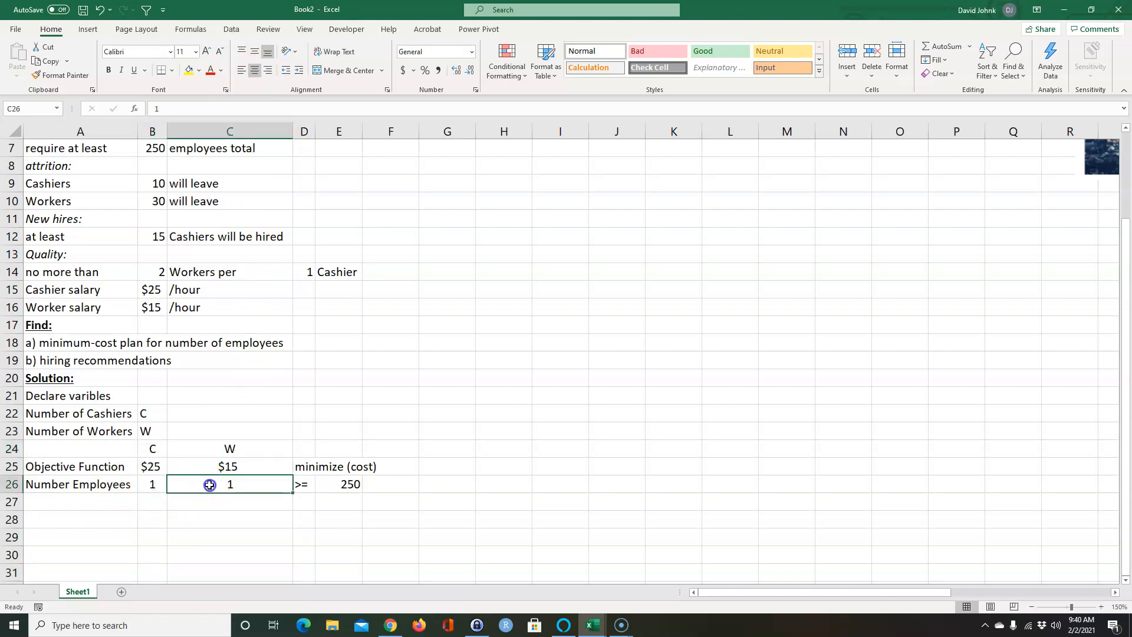
click(152, 450)
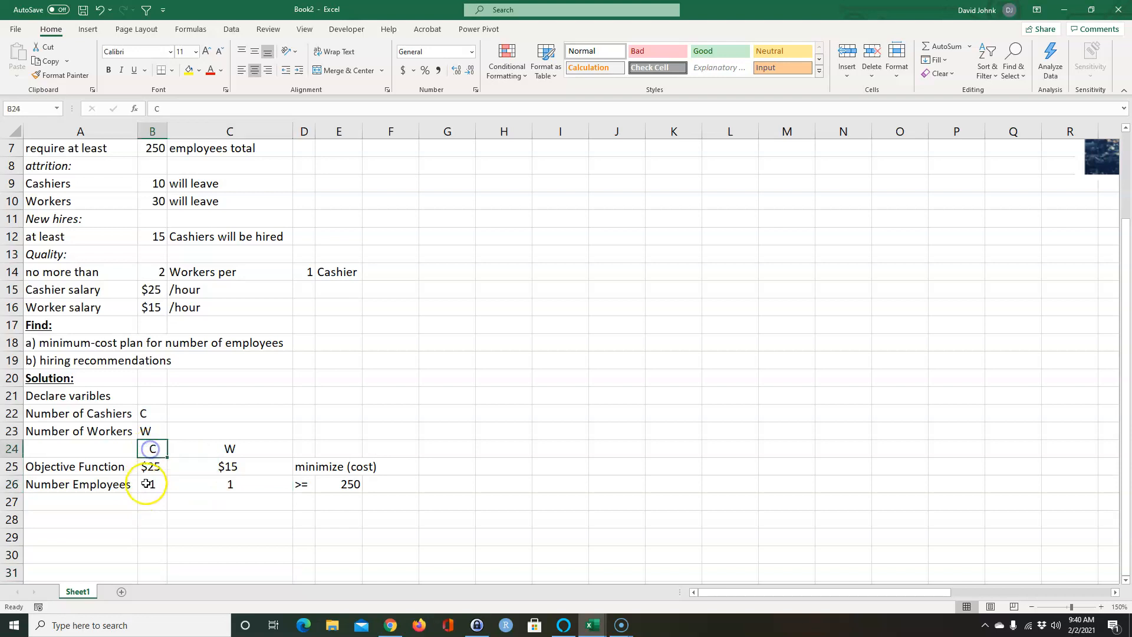
click(151, 484)
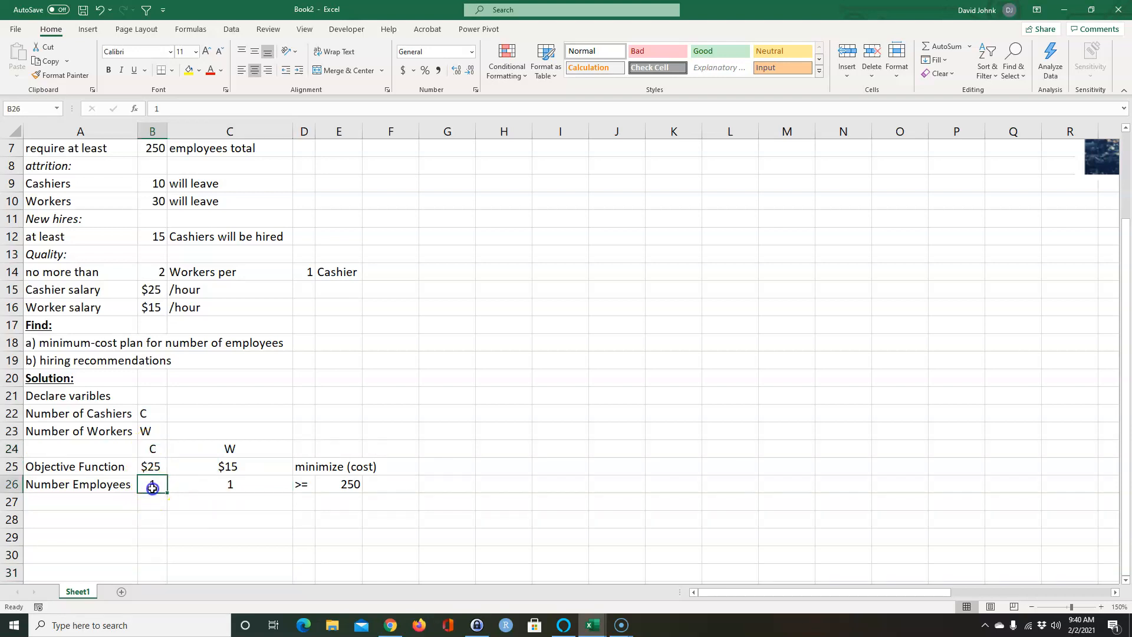
click(153, 448)
click(221, 482)
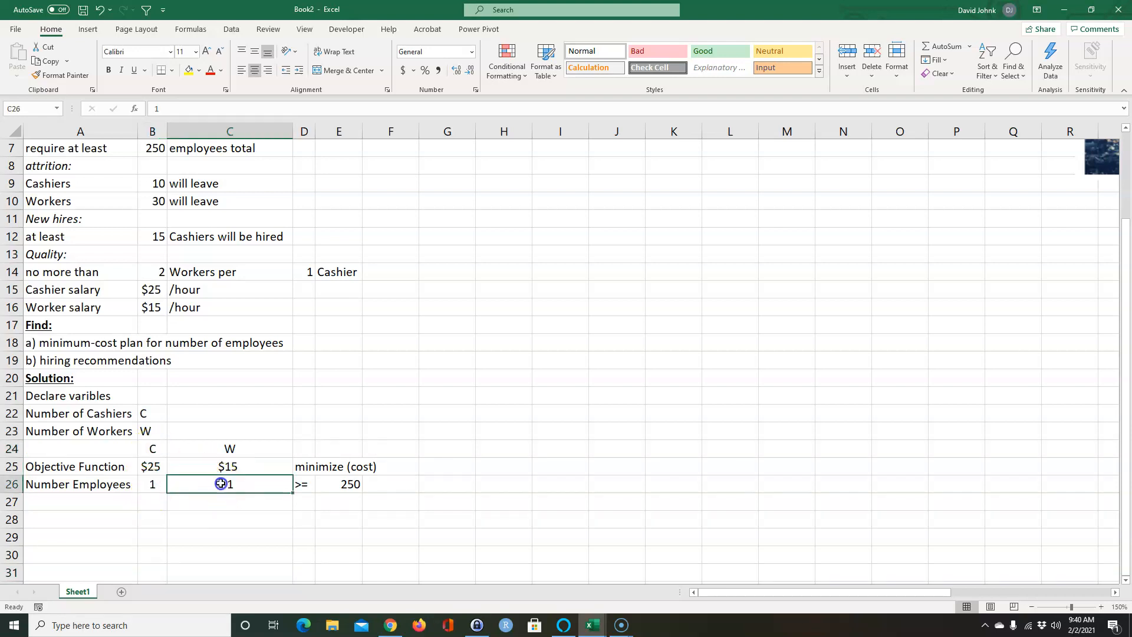
click(225, 449)
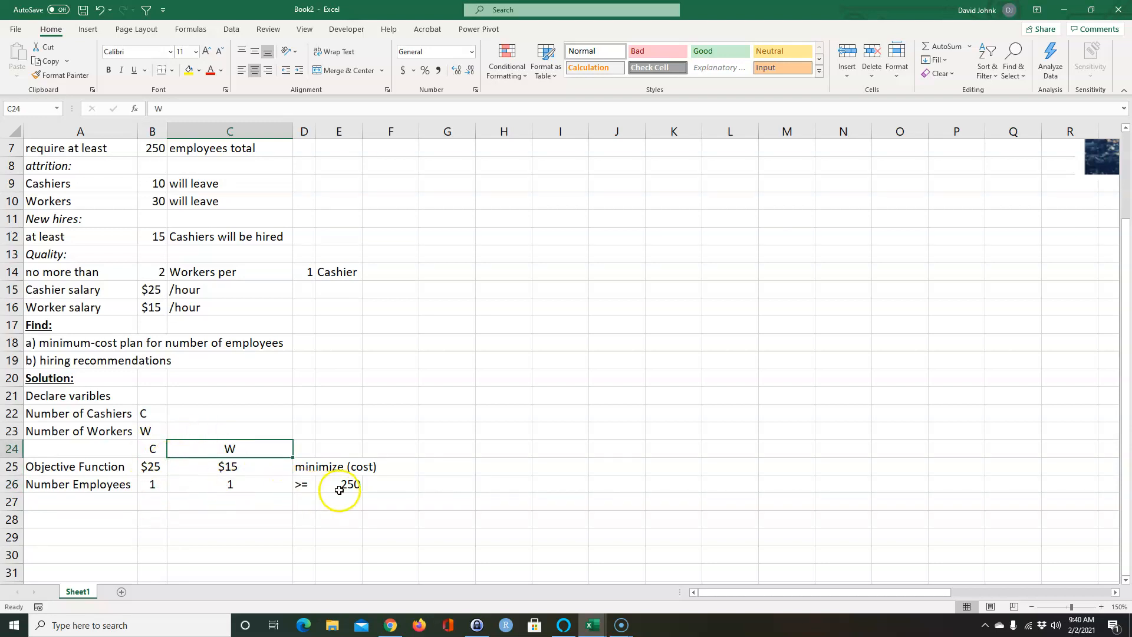
Enter the constraint label "Quality" in A27 below Number Employees.
click(84, 501)
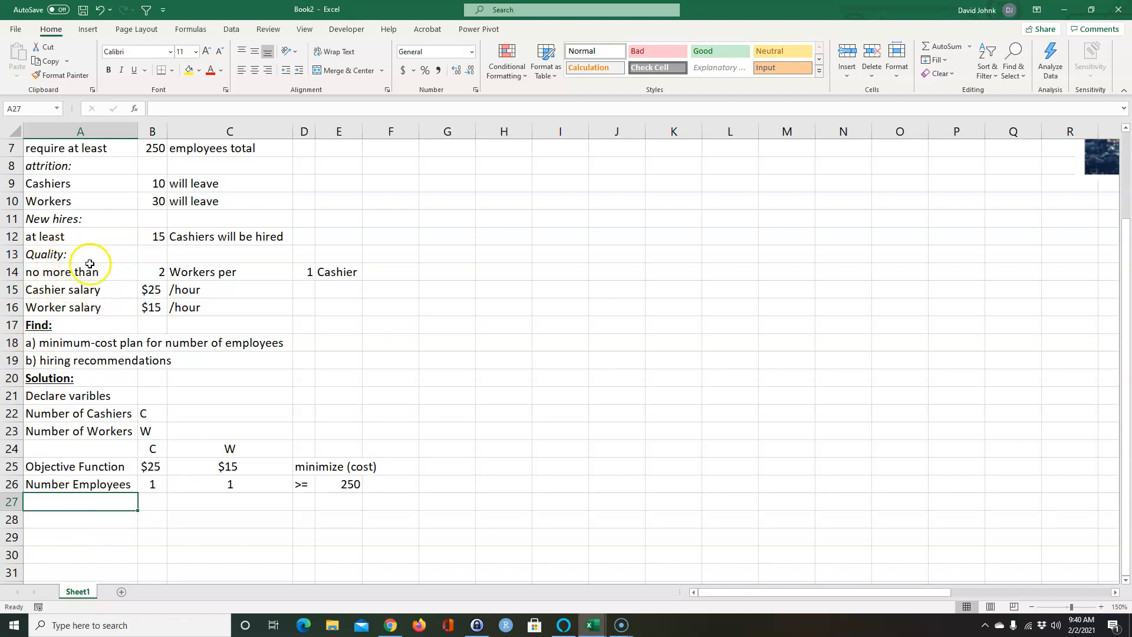
text(Quality:)
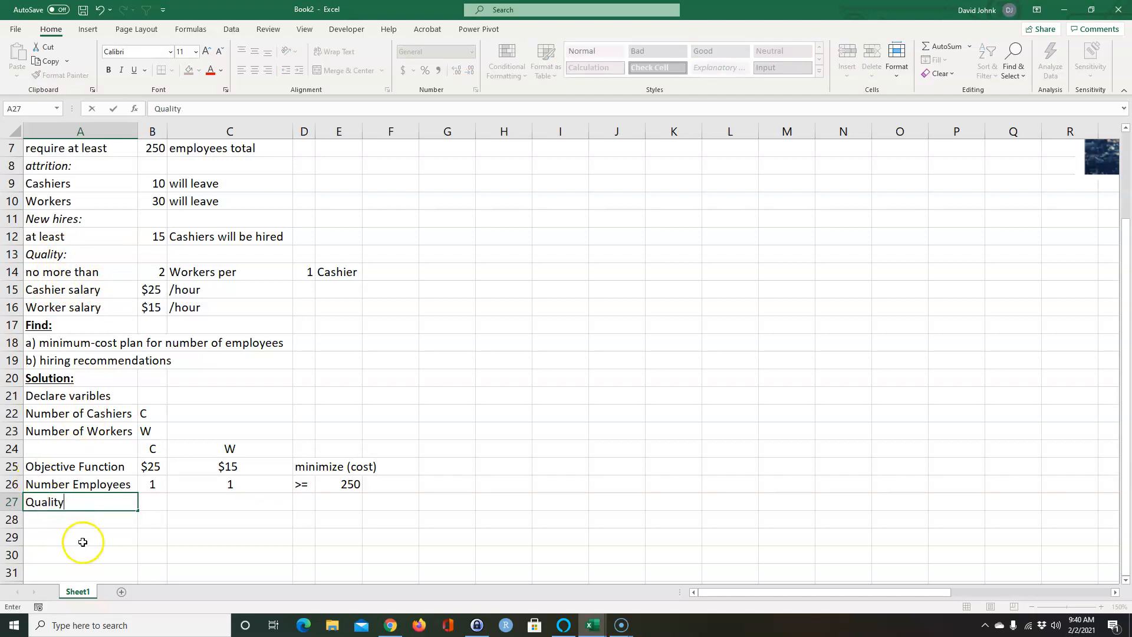
click(81, 537)
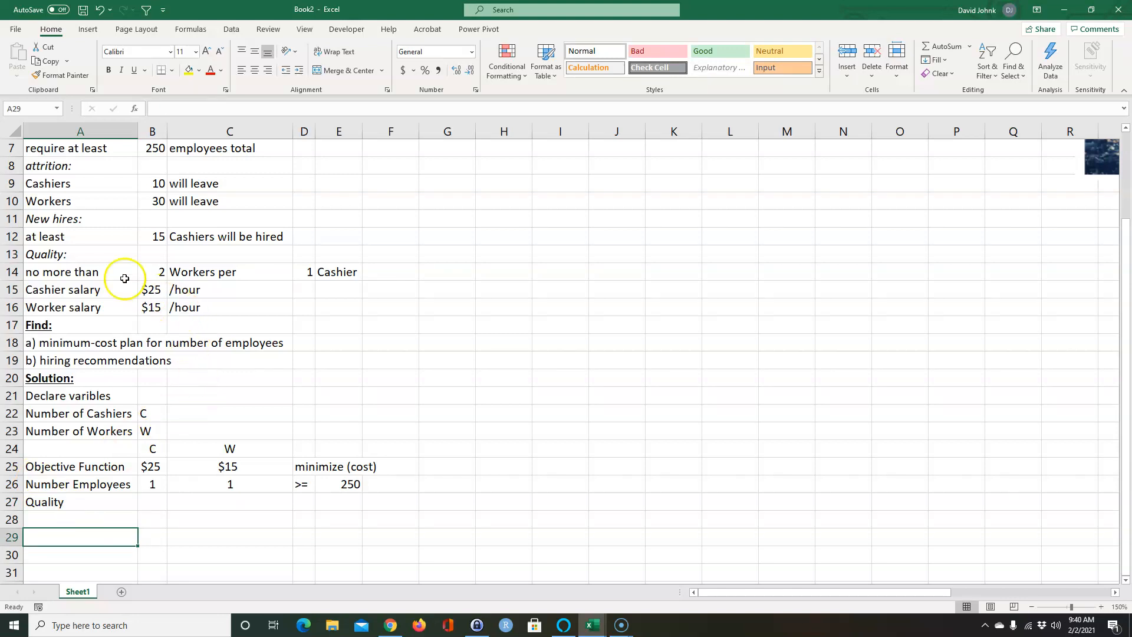
Write out the workers-per-cashier rule from row 14 as an inequality, with 1W in I23, <= in J23 and 2C in K23.
drag(92, 270, 344, 270)
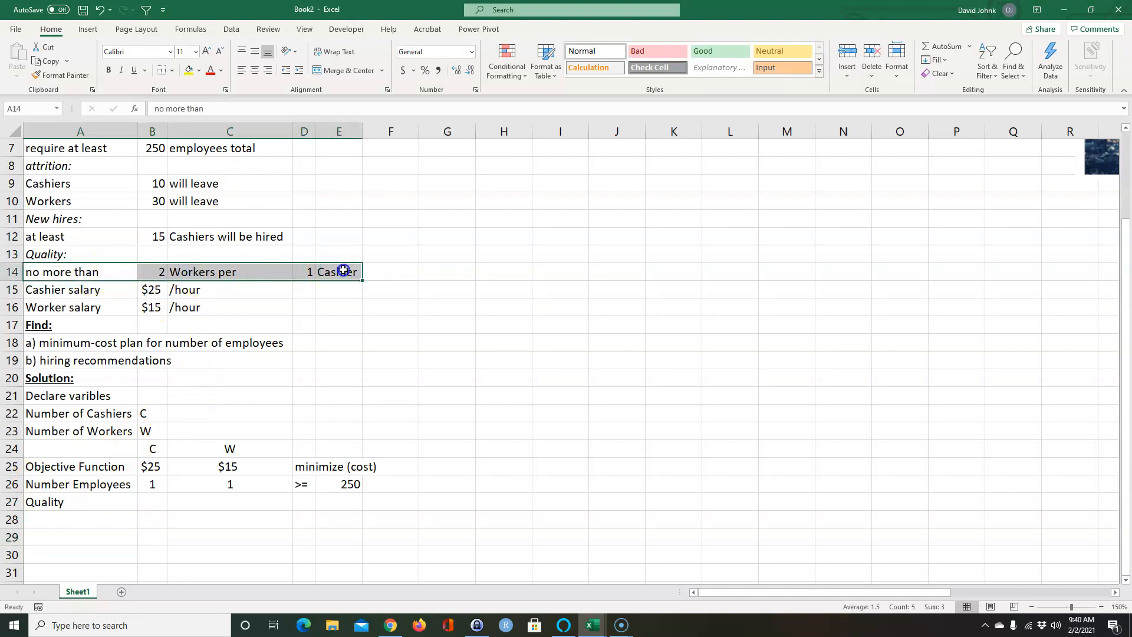
click(506, 274)
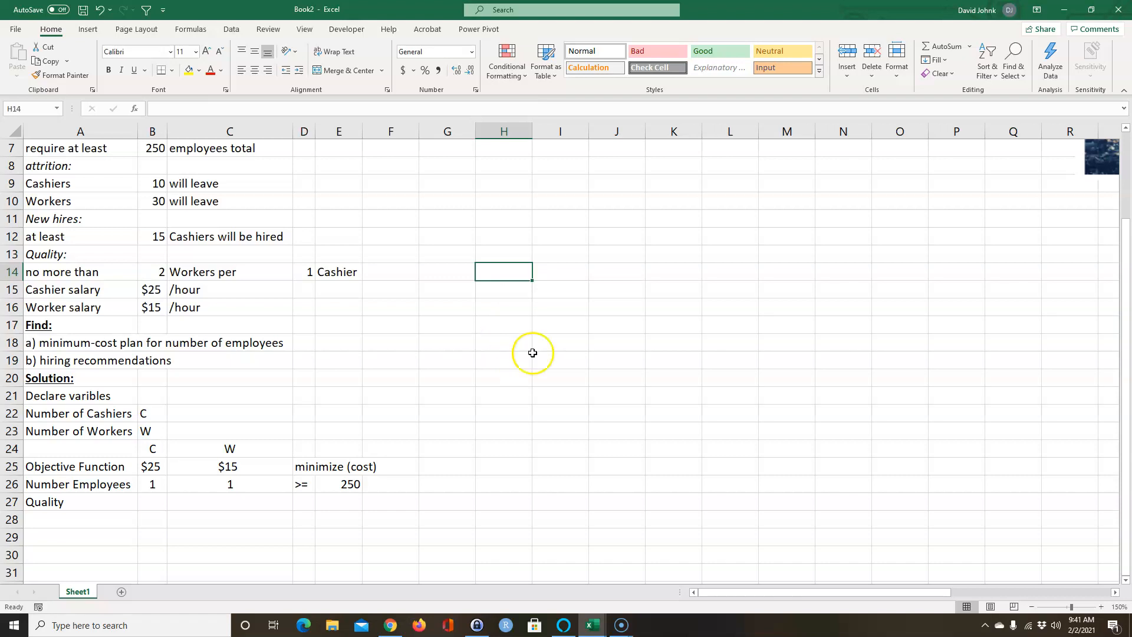
click(573, 432)
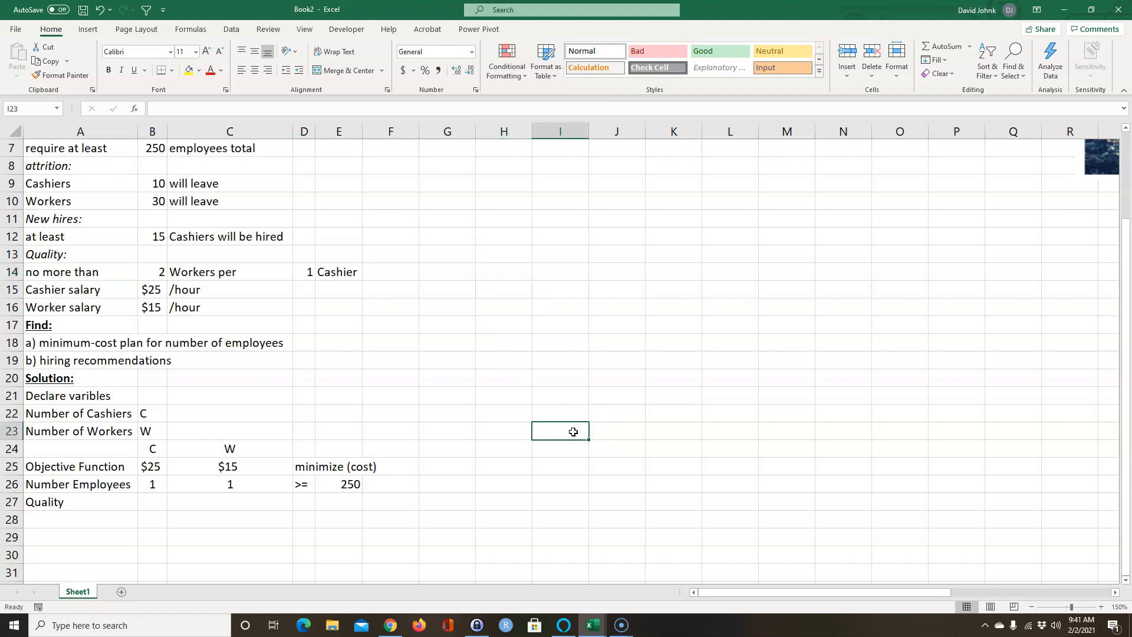
text(1)
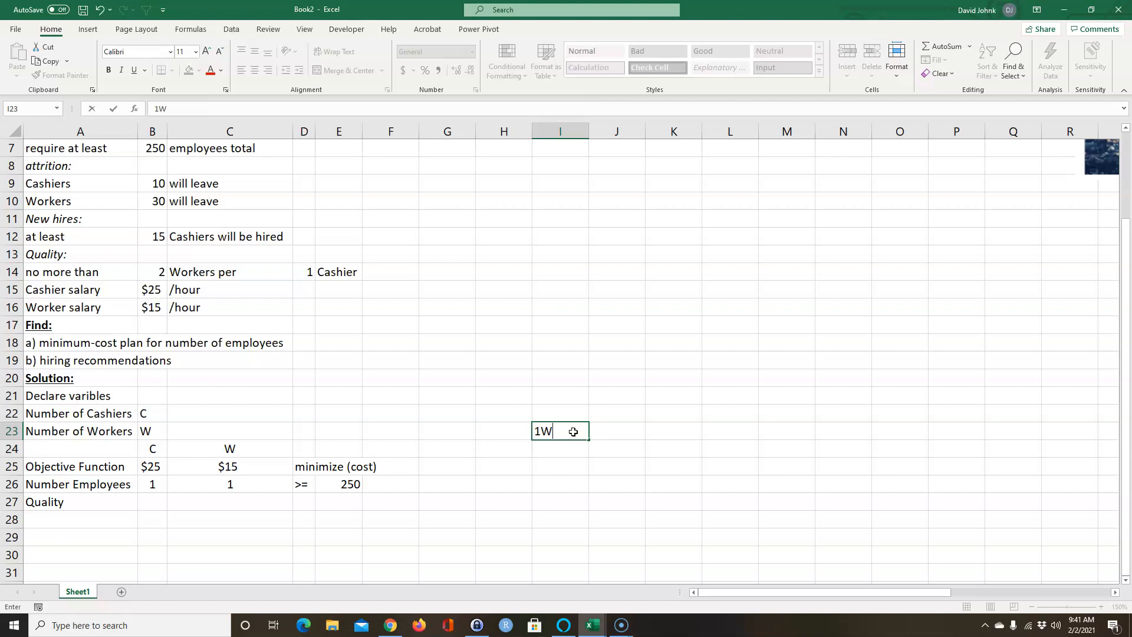
text(W)
key(Tab)
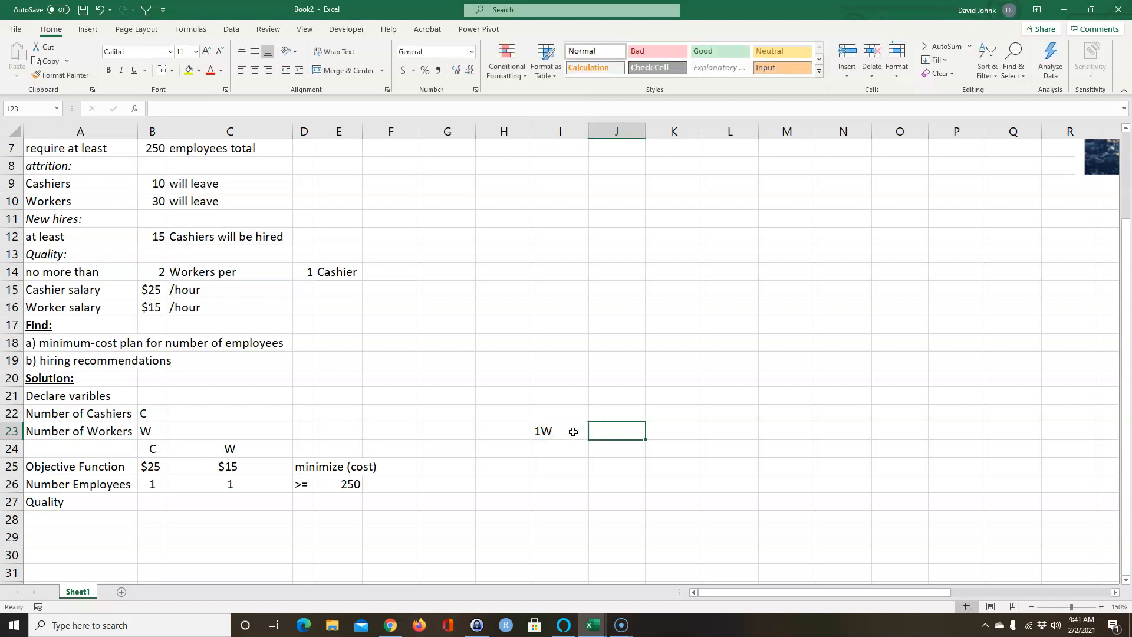
text(<=)
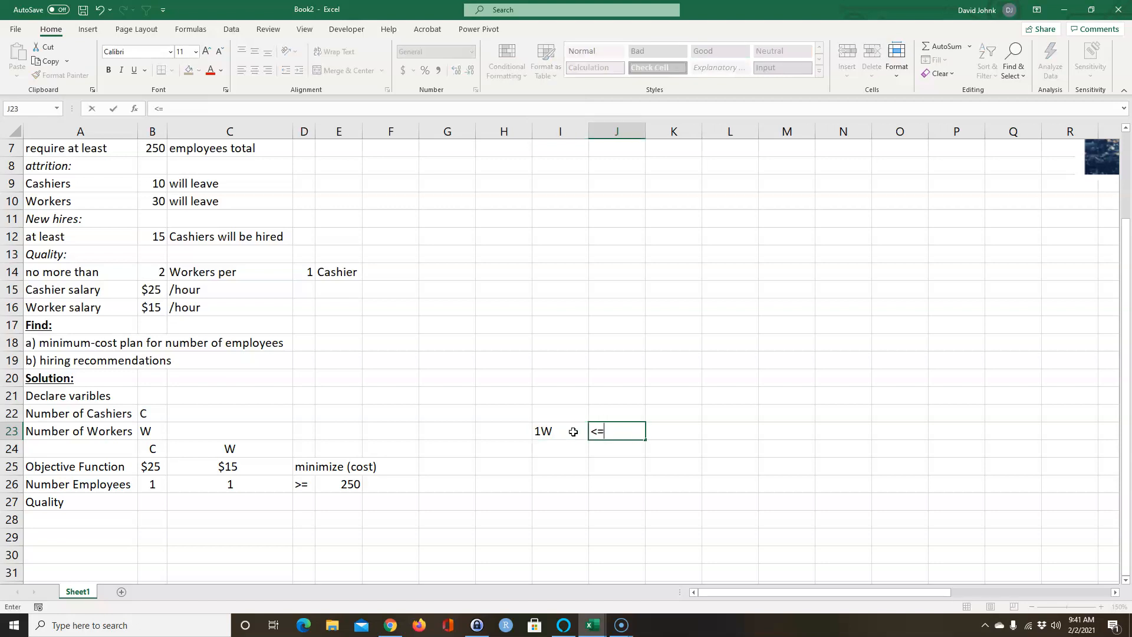
key(Tab)
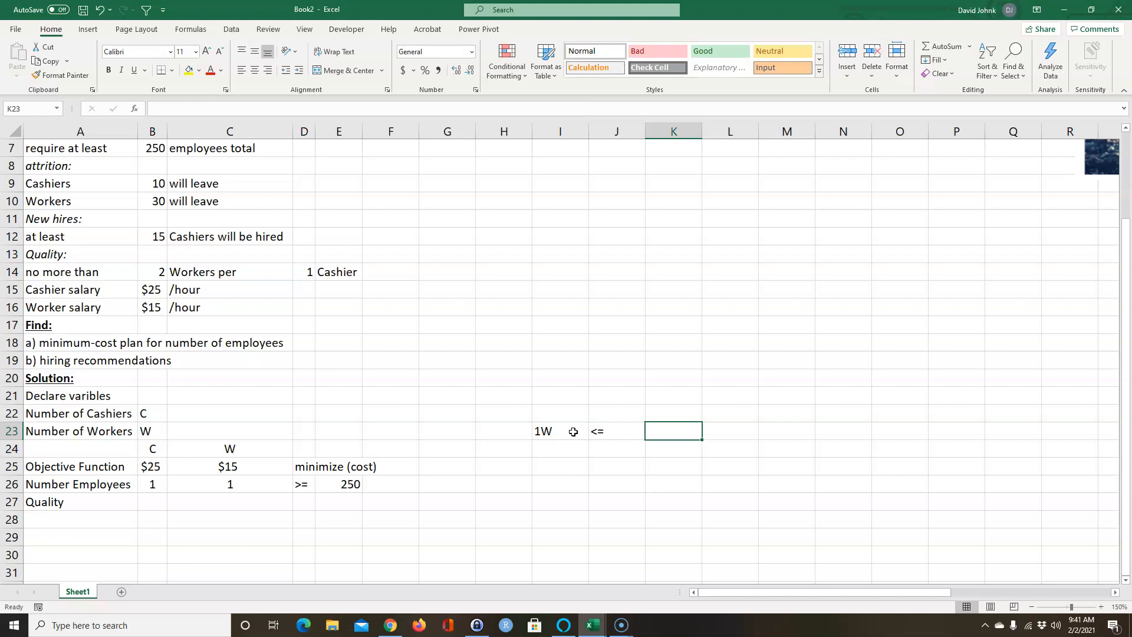
text(2C)
key(Return)
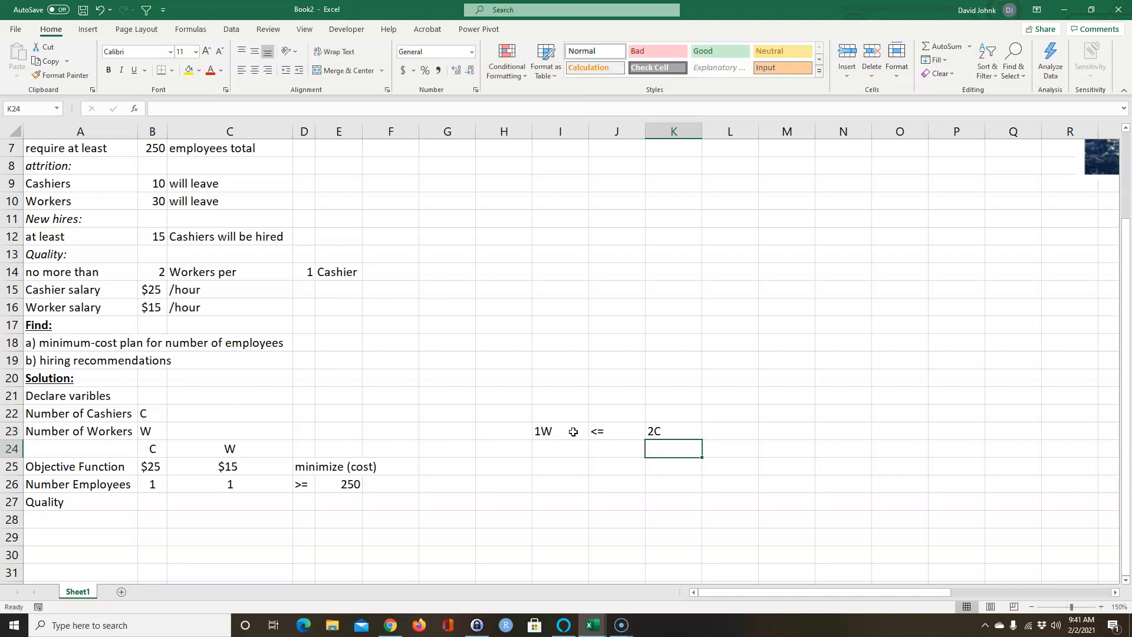
Compare the inequality in I23:K23 with the workers-per-cashier quality rule in row 14.
drag(573, 432, 655, 431)
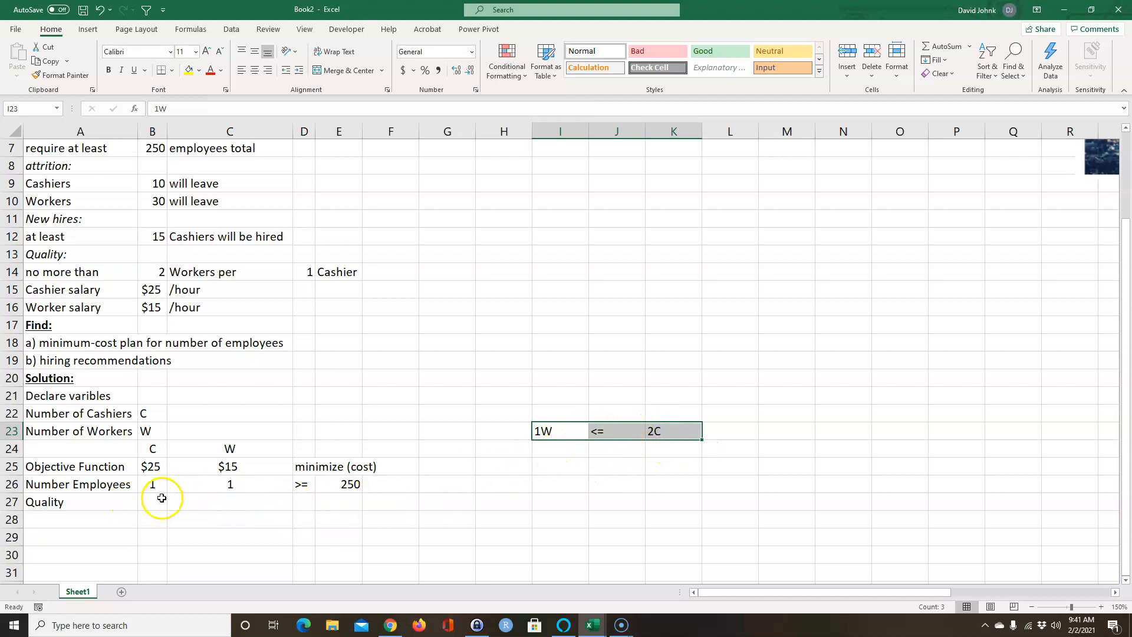
click(563, 431)
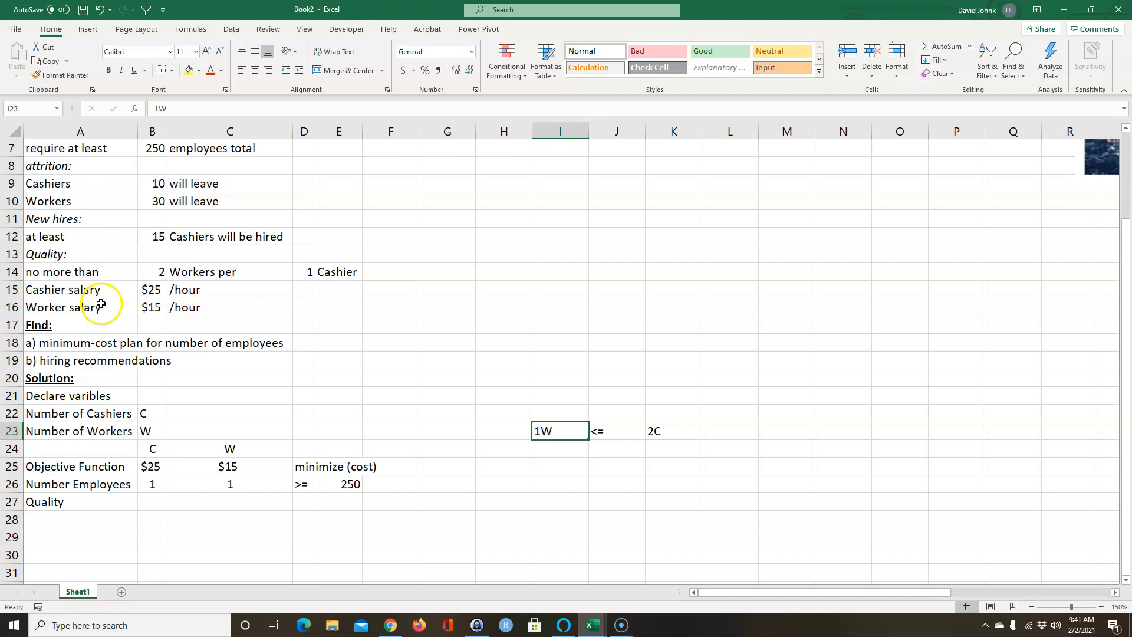
drag(541, 432, 661, 436)
drag(560, 430, 663, 428)
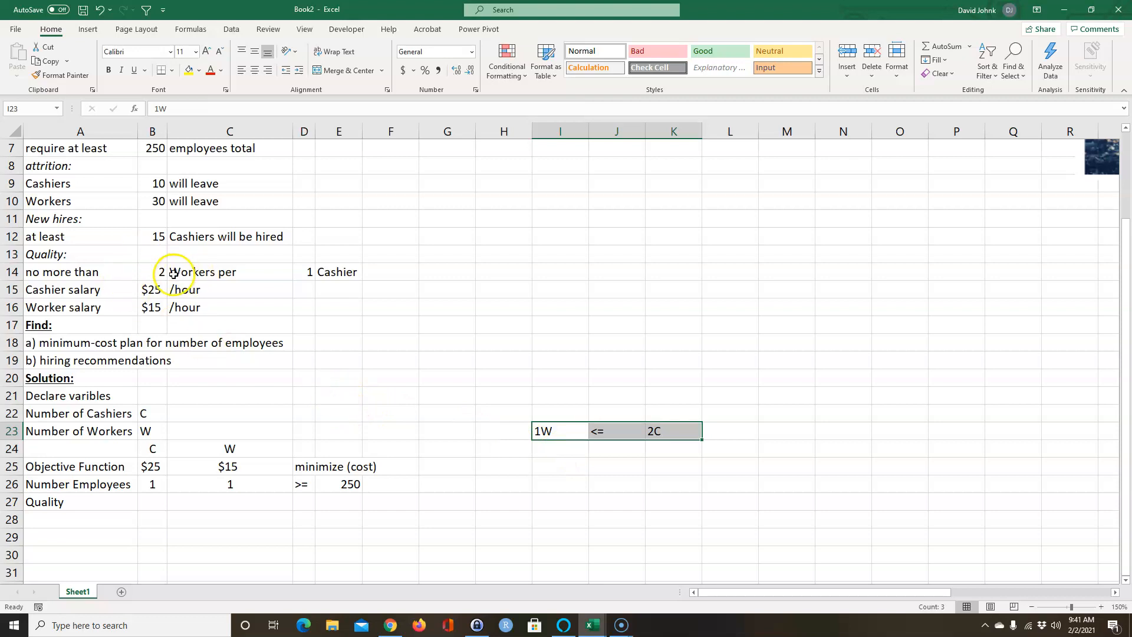
drag(88, 271, 149, 272)
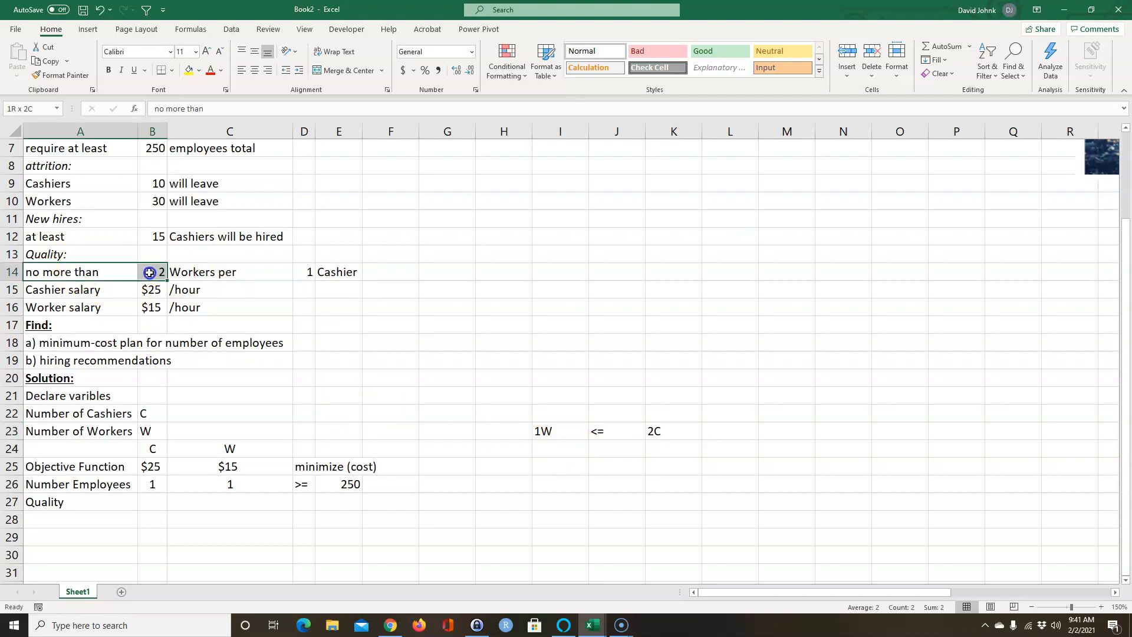
click(305, 272)
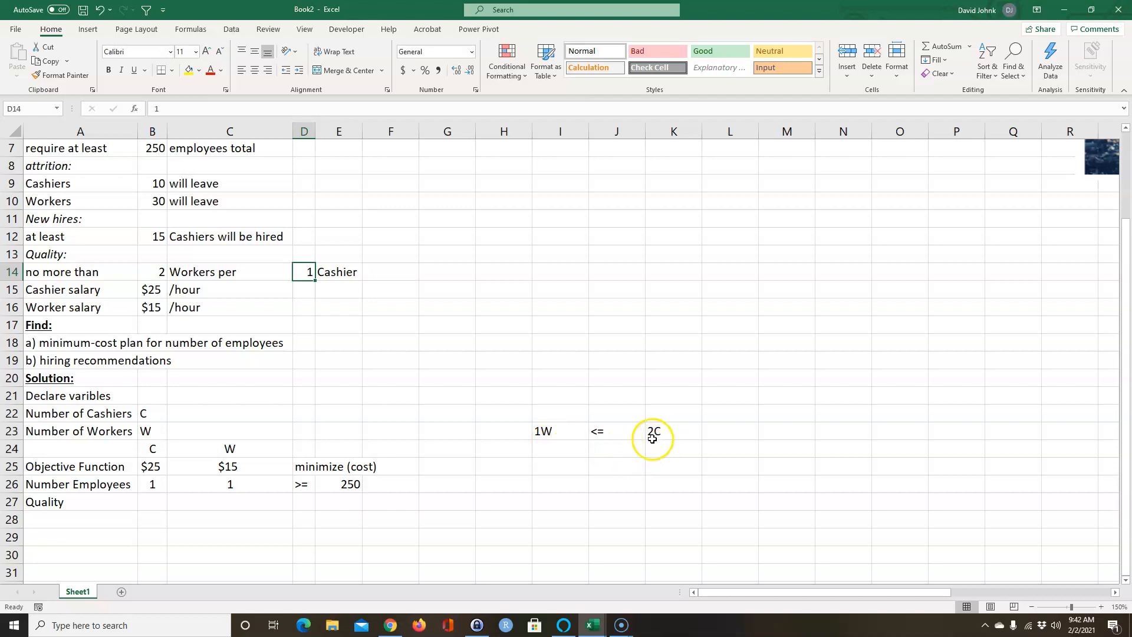
click(158, 268)
click(299, 266)
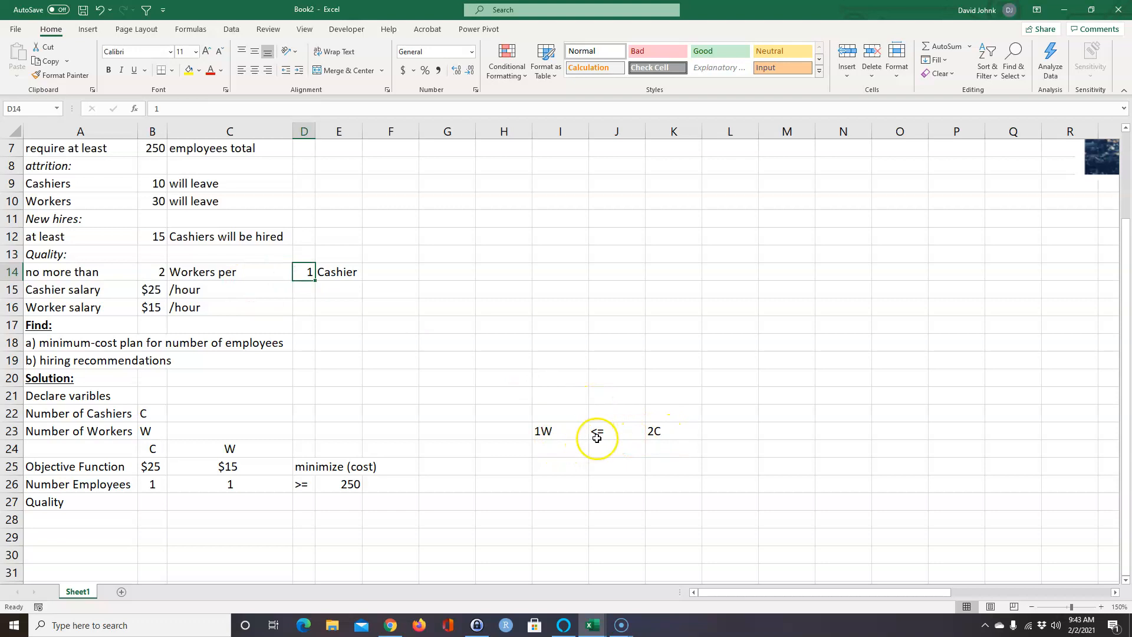
Rearrange the inequality in row 24 with 0 in I24, <= in J24, 2C in K24 and -1W in L24.
drag(596, 451, 598, 466)
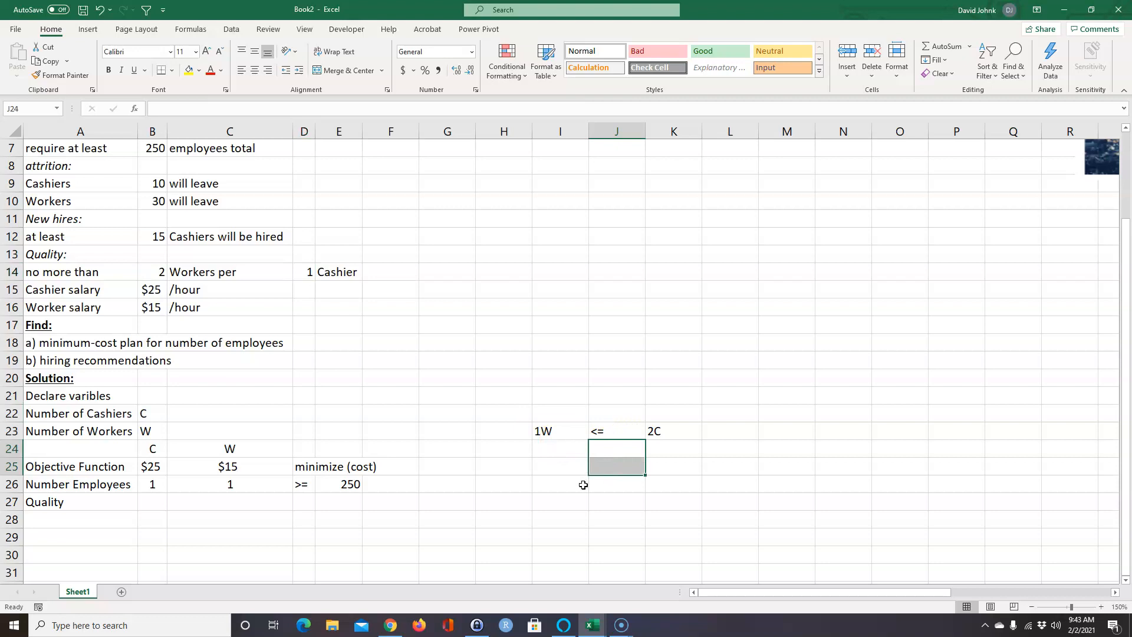
click(561, 447)
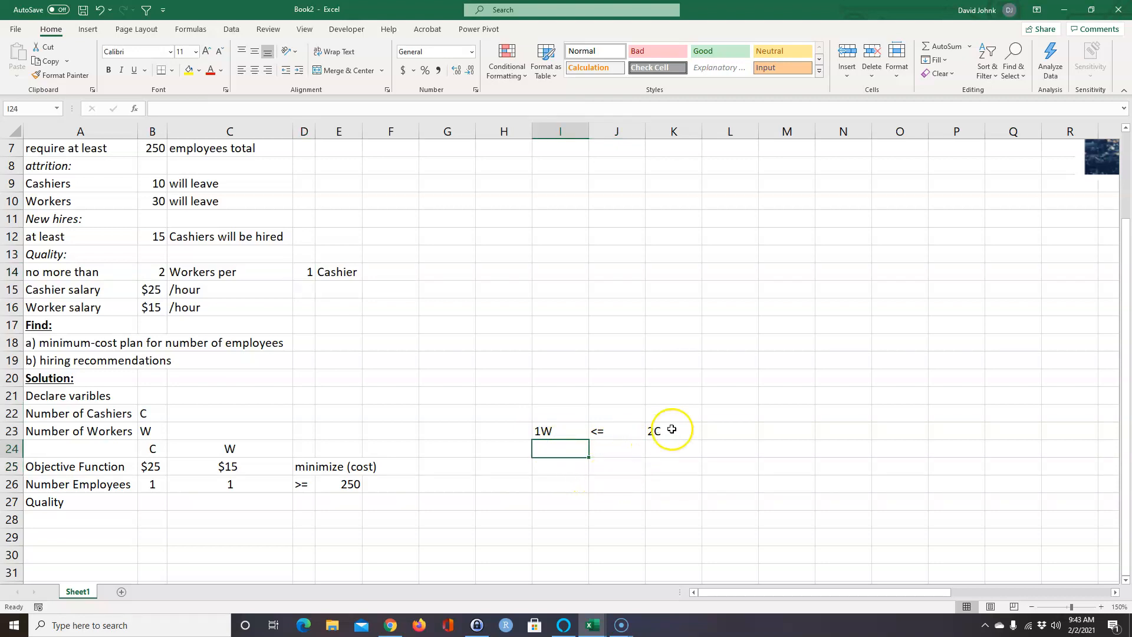
click(615, 433)
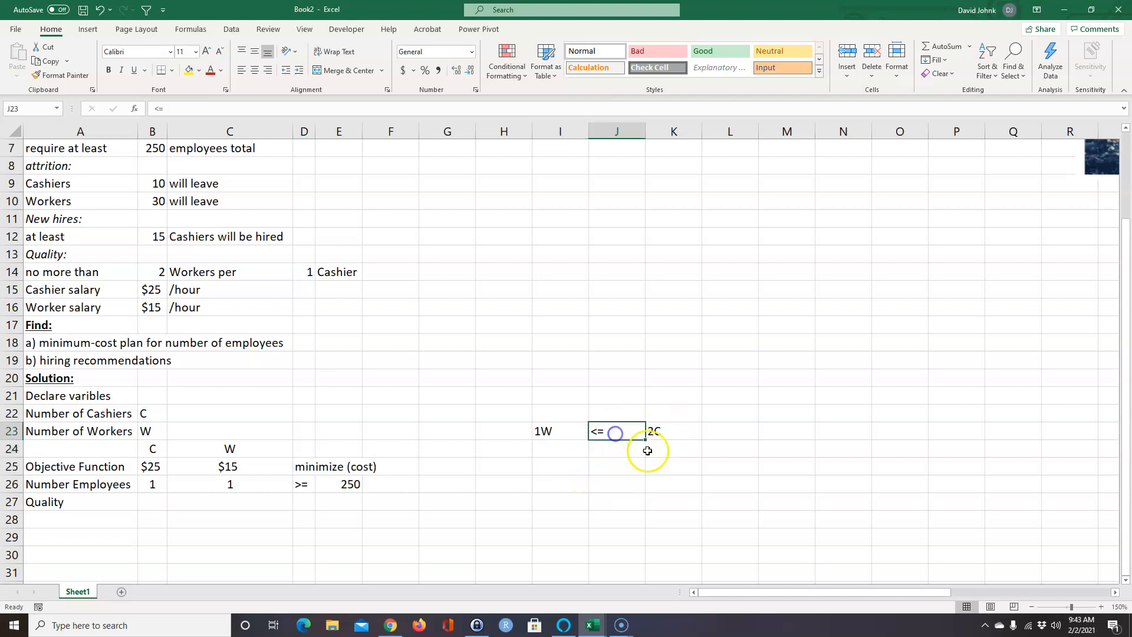
drag(646, 441, 701, 452)
click(677, 431)
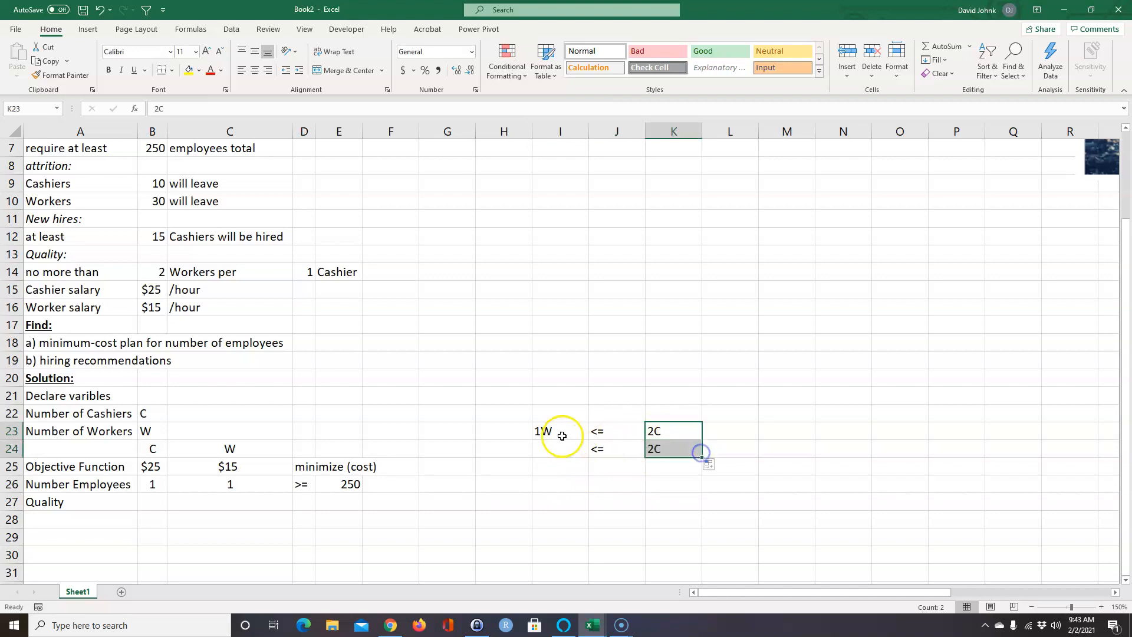
click(726, 451)
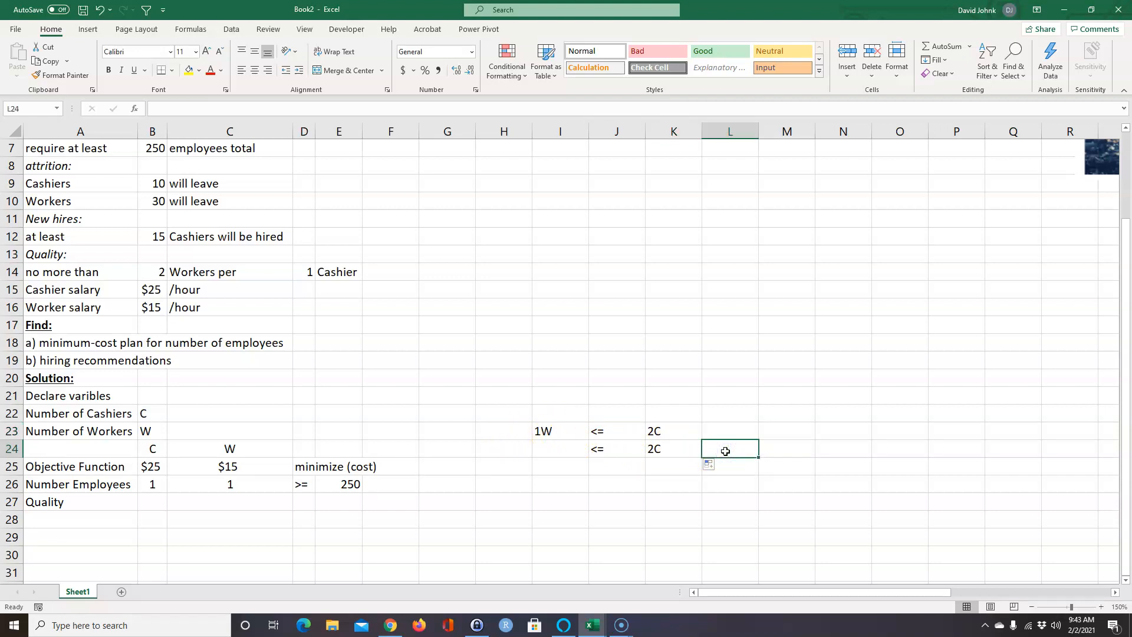
text('-1W)
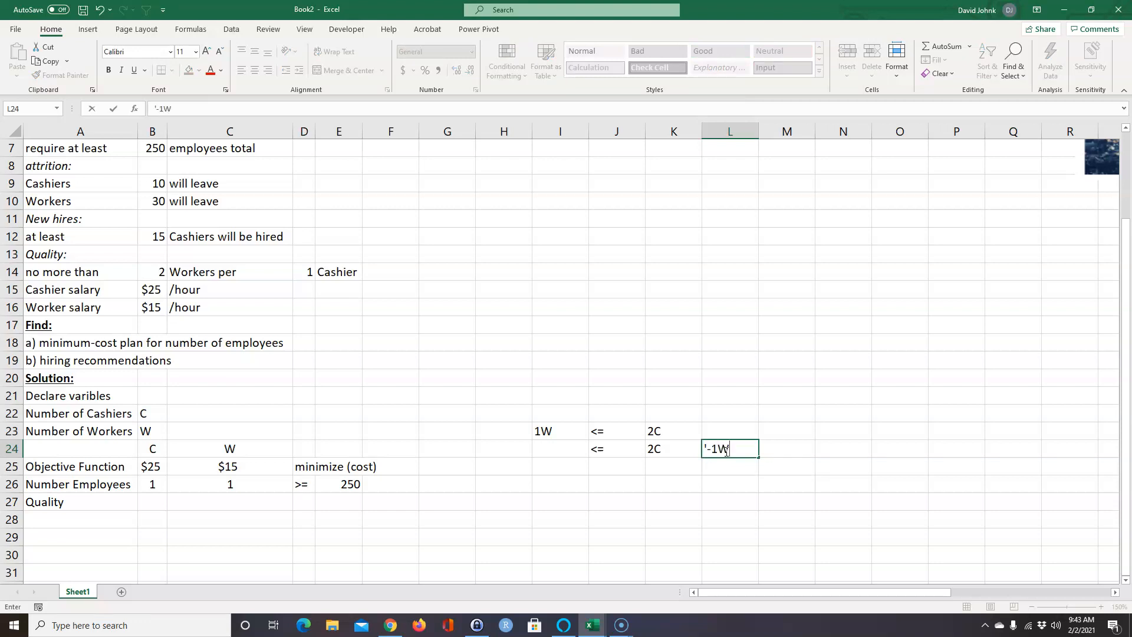
key(Return)
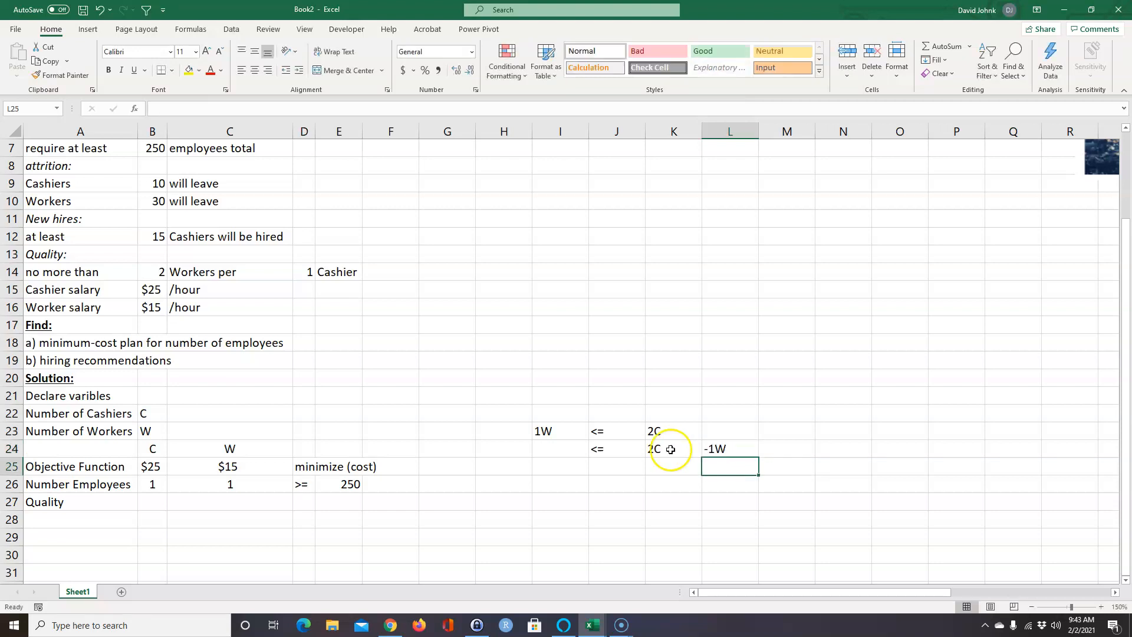
click(556, 452)
text(0)
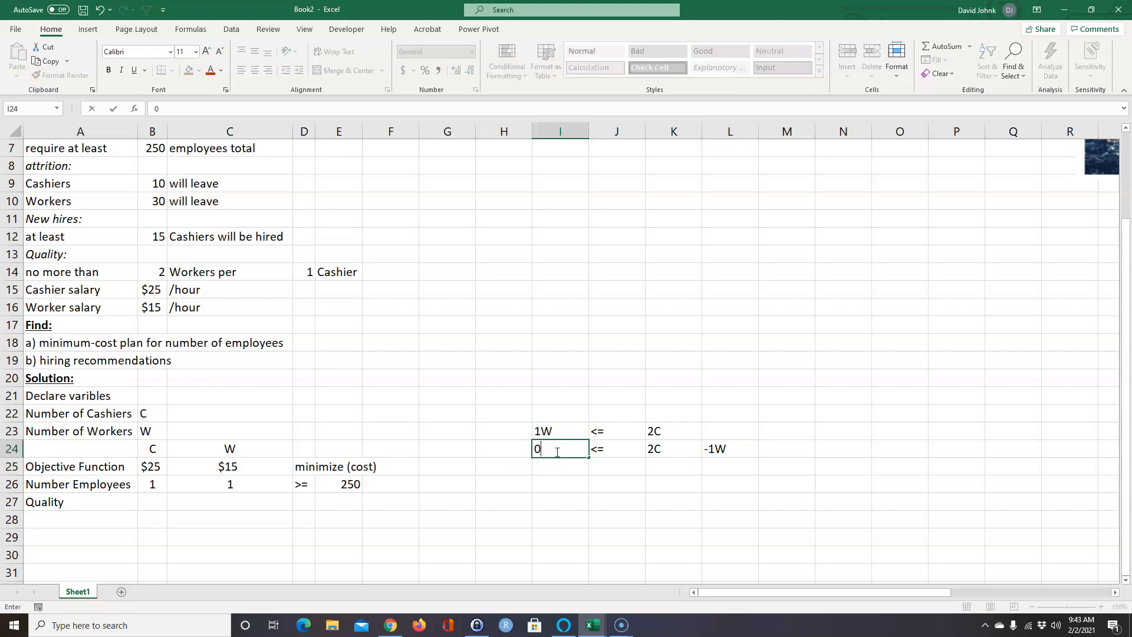
click(607, 498)
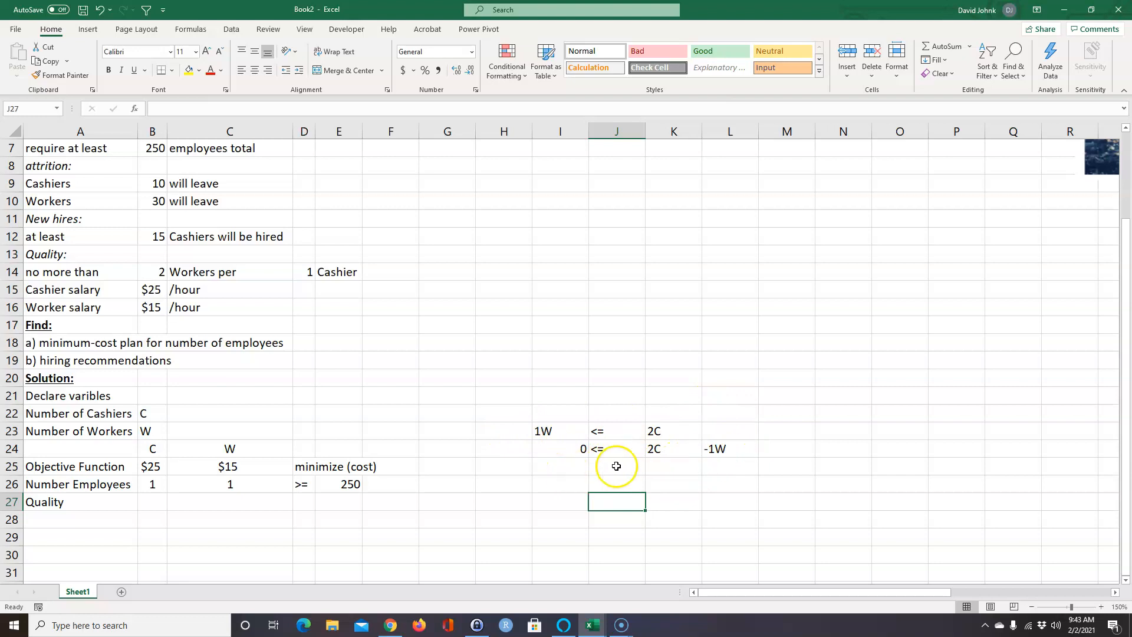
Restate the inequality in row 25 with the variables first: 2C in K25, -1W in L25, >= in M25 and 0 in N25.
drag(658, 449, 760, 475)
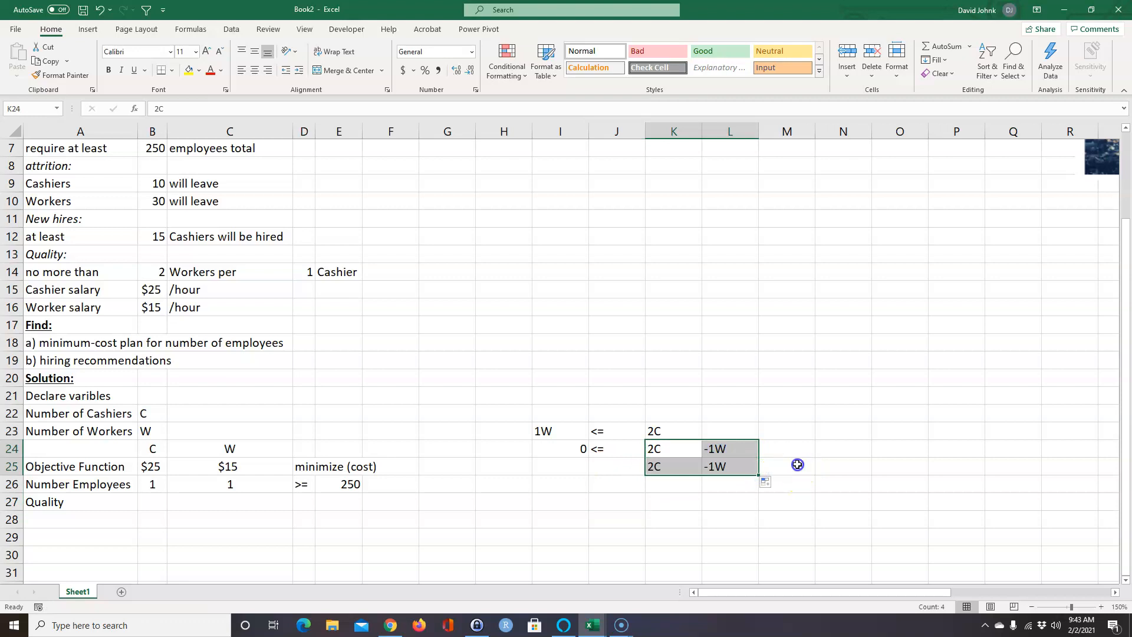
click(795, 465)
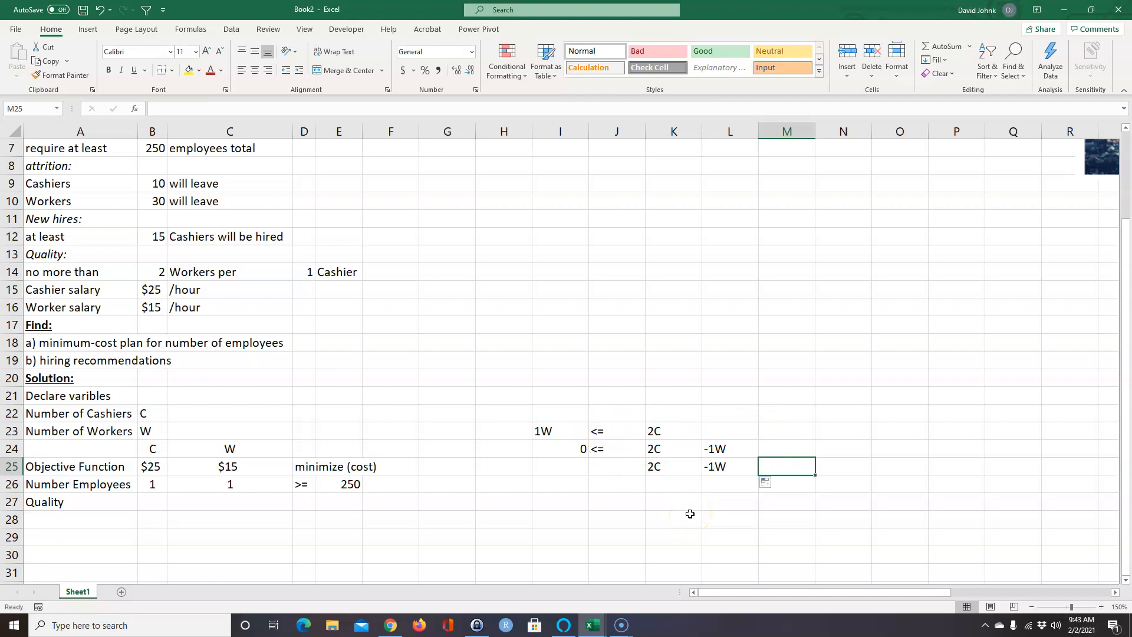
text(>=)
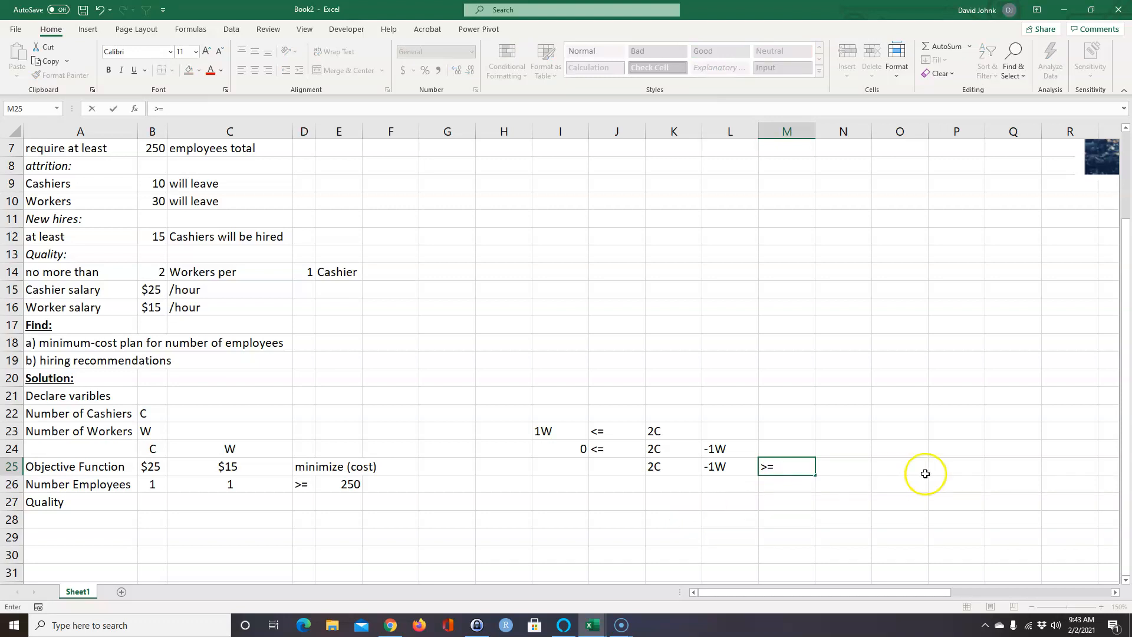
click(831, 467)
text(0)
click(785, 548)
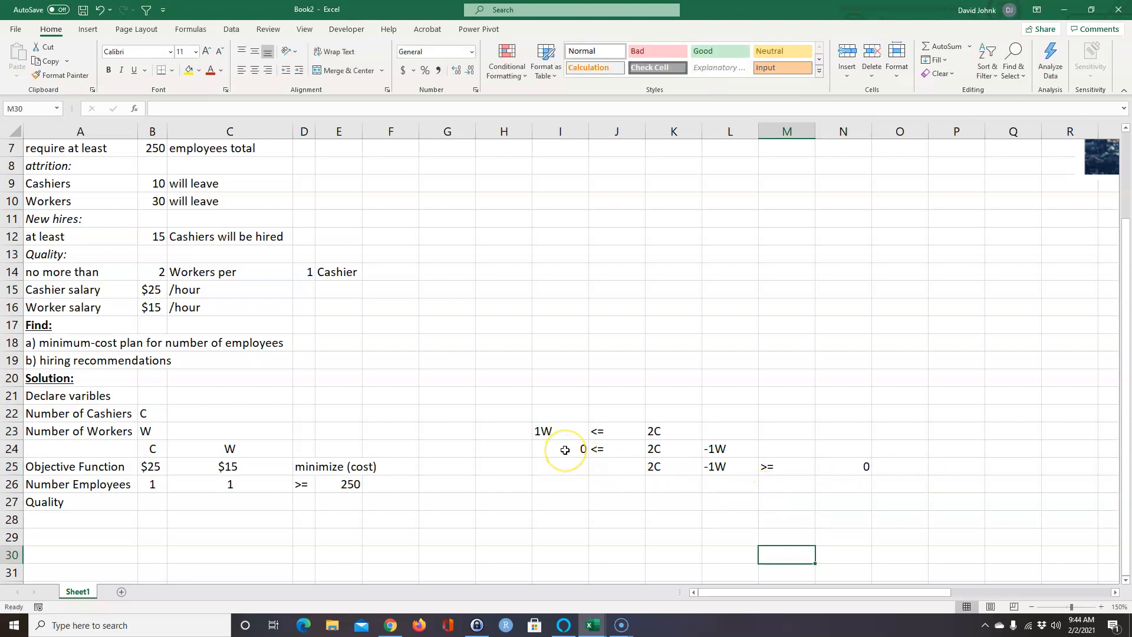
click(597, 450)
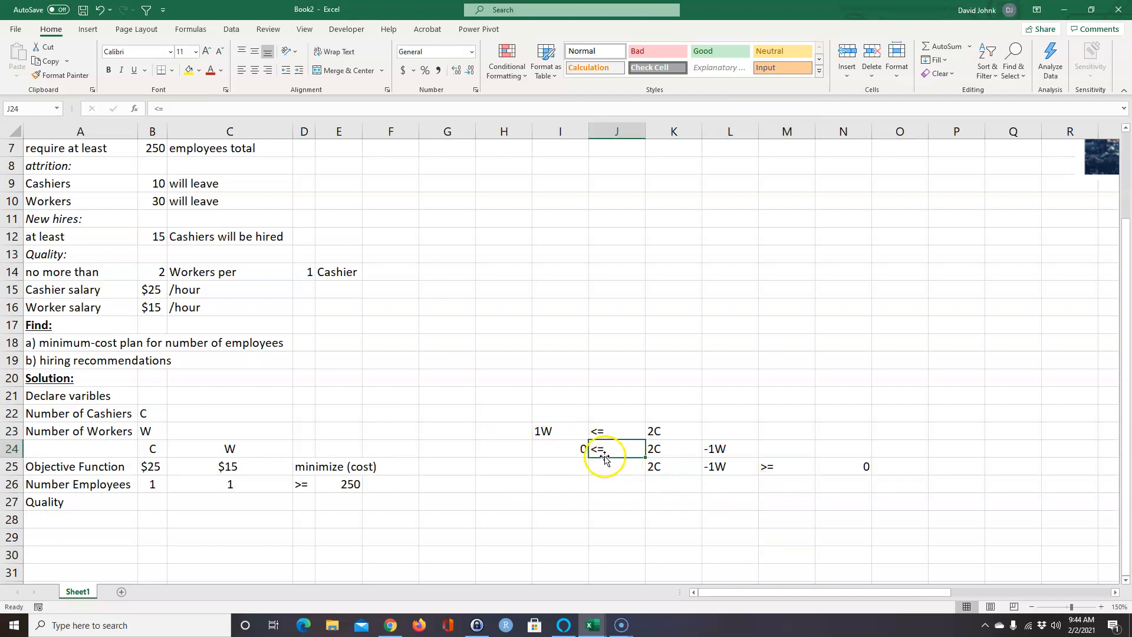
click(766, 466)
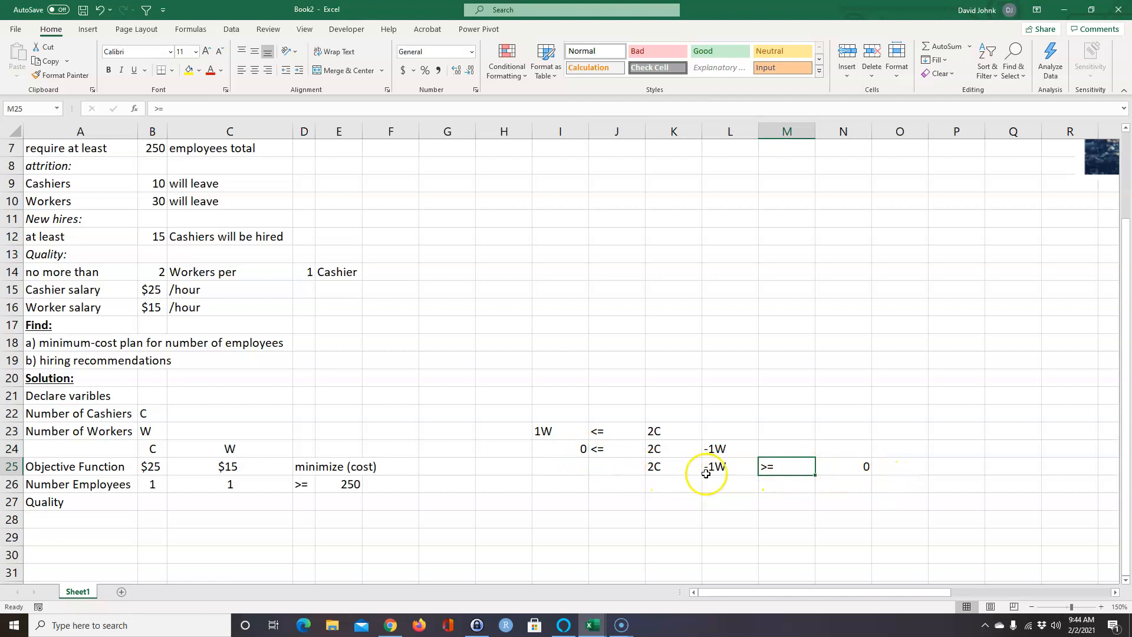
Fill in the Quality constraint in row 27 with 2 for C, -1 for W, >= in D27 and 0 in E27.
click(146, 500)
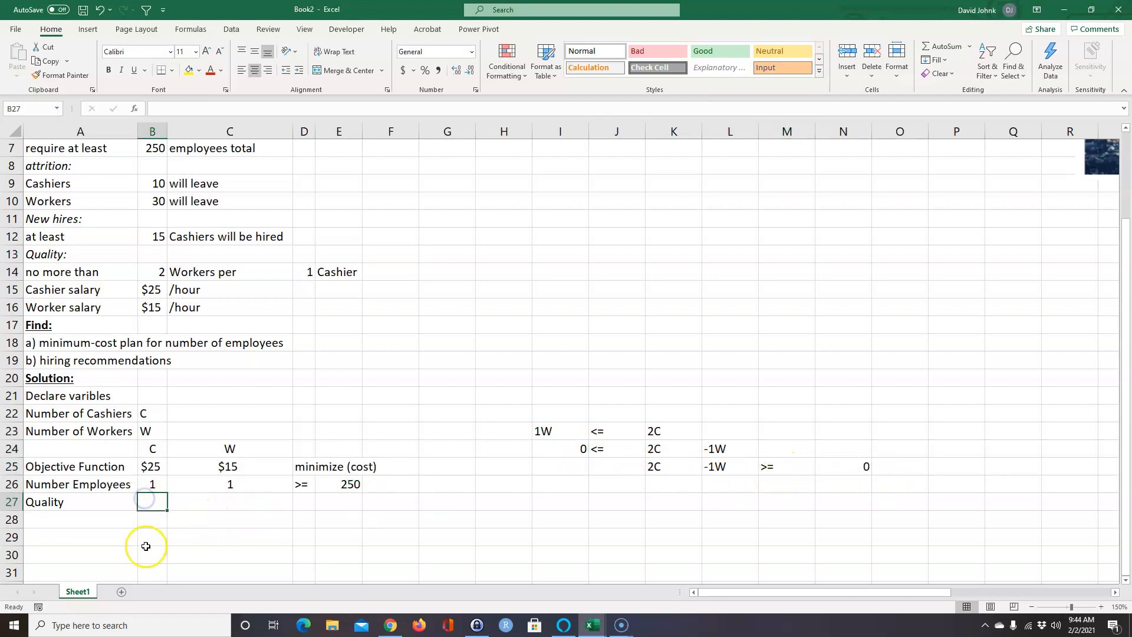
text(2)
key(Tab)
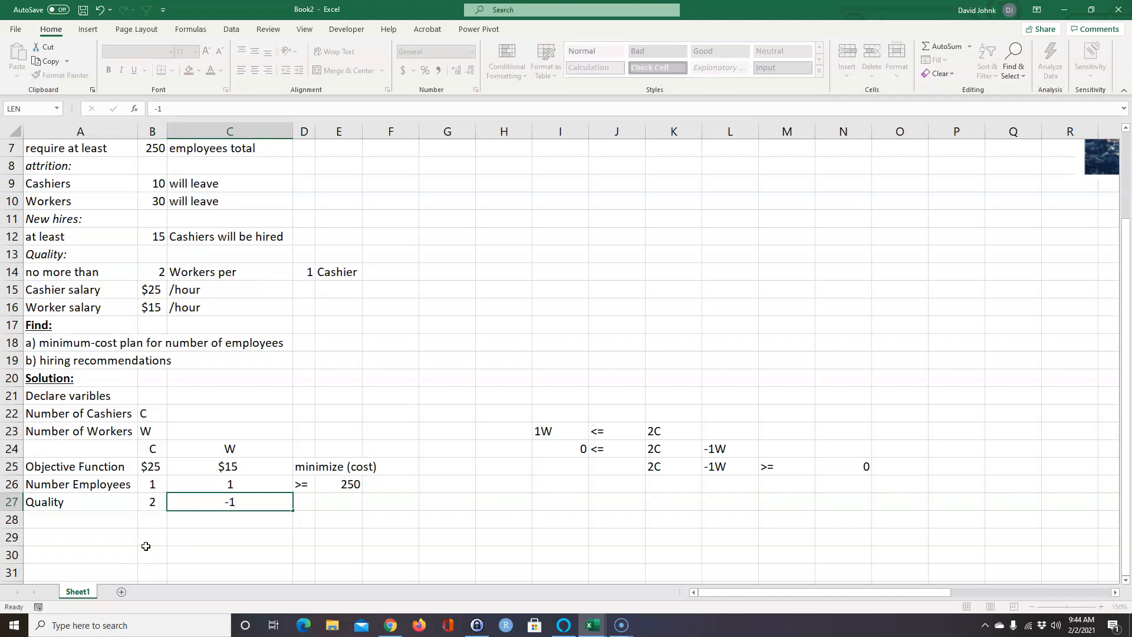
key(Tab)
text(>)
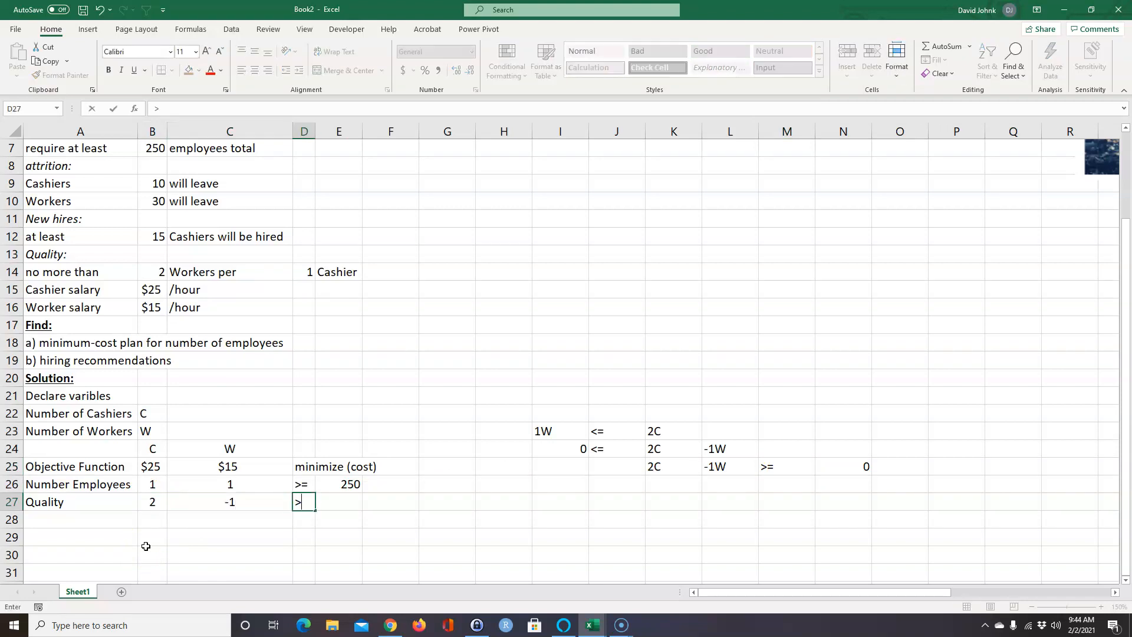
key(Tab)
text(0)
key(Down)
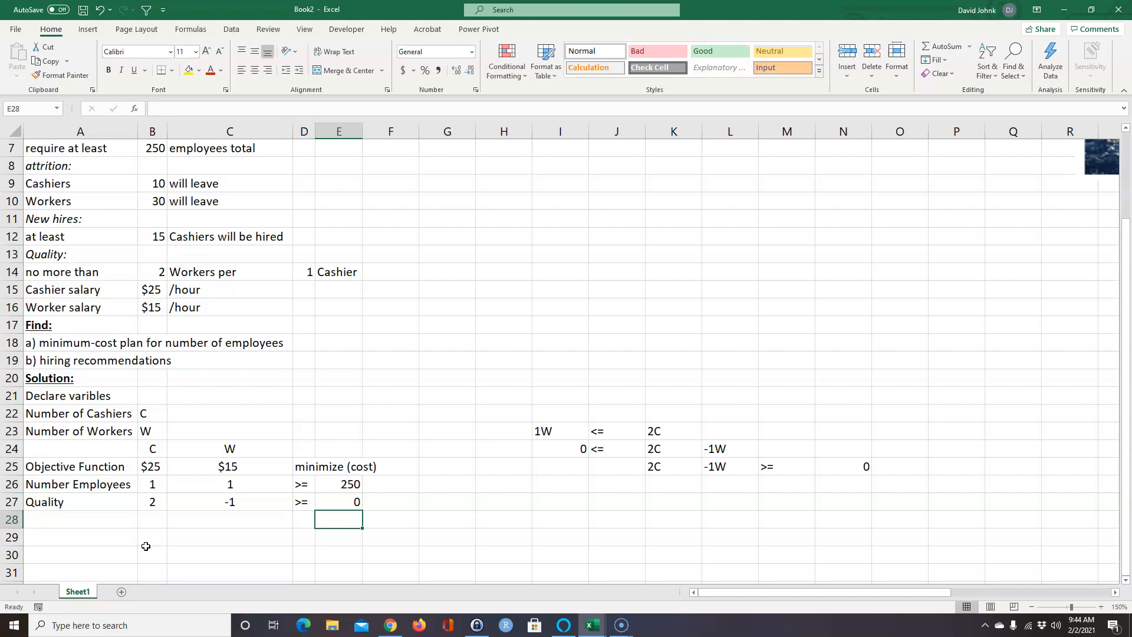
Autofit the widths of columns I through N to the inequality derivation.
drag(548, 432, 827, 461)
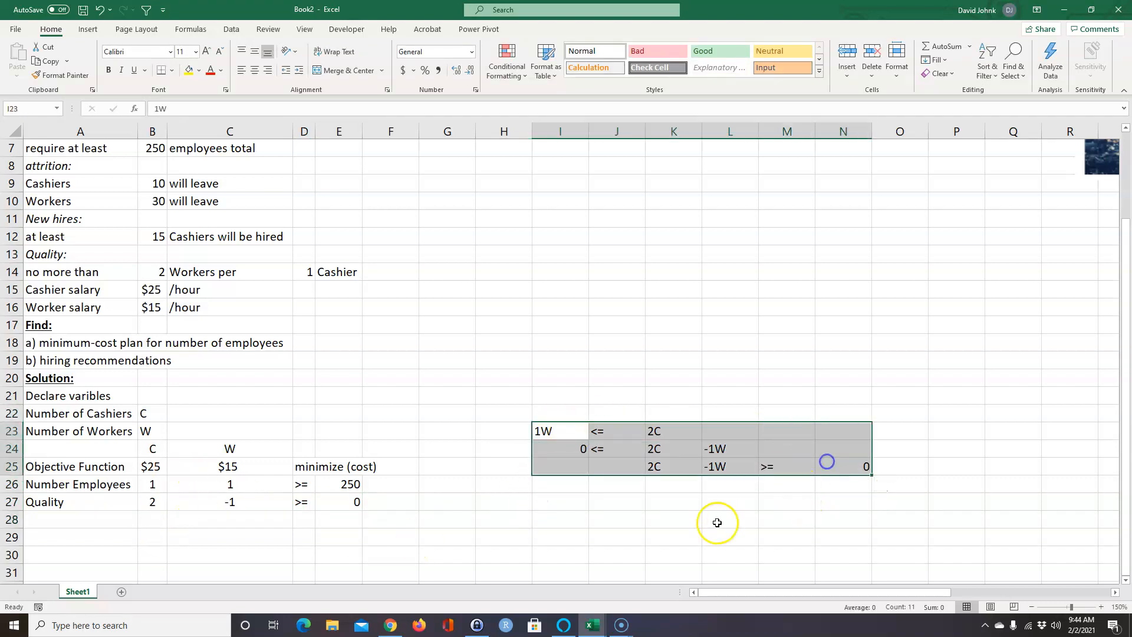
click(623, 530)
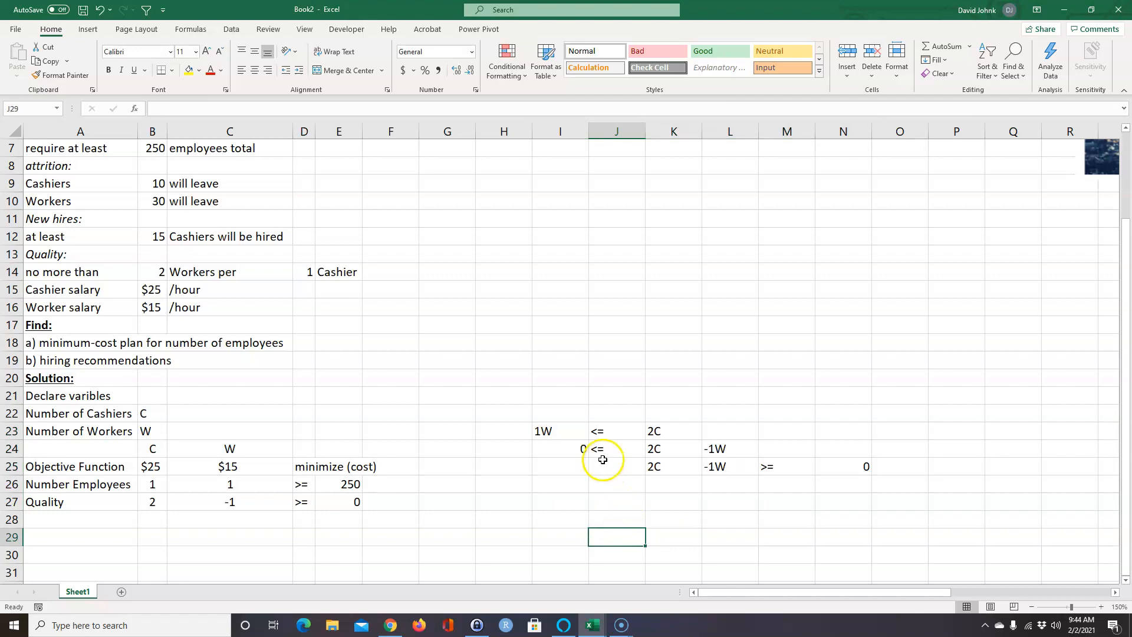
drag(563, 432, 839, 463)
drag(562, 130, 819, 135)
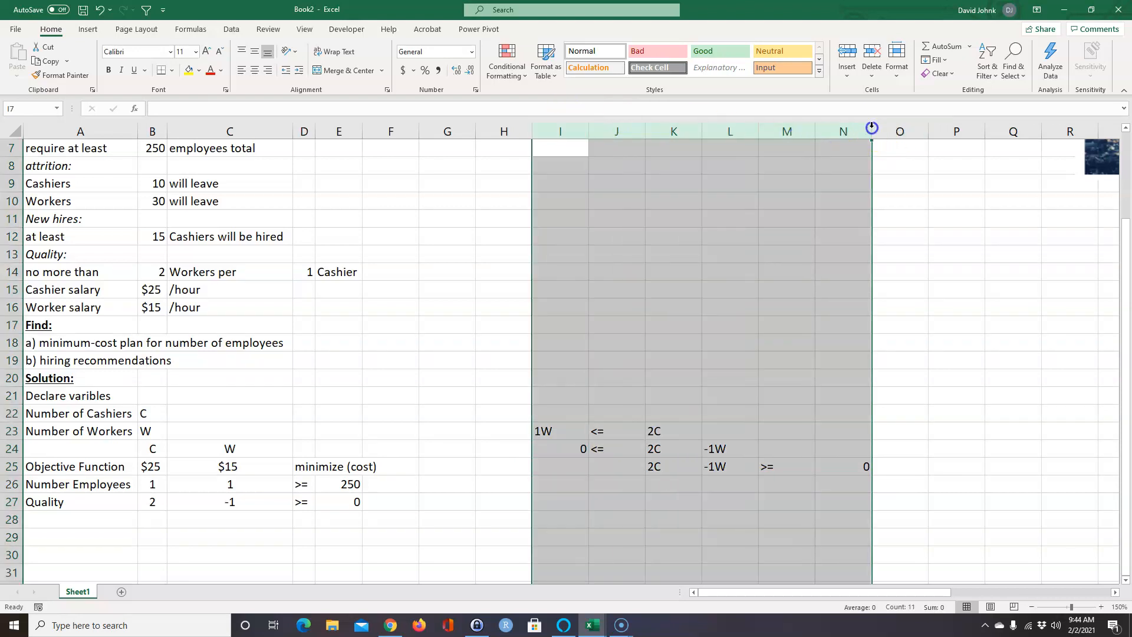
double_click(877, 127)
click(616, 515)
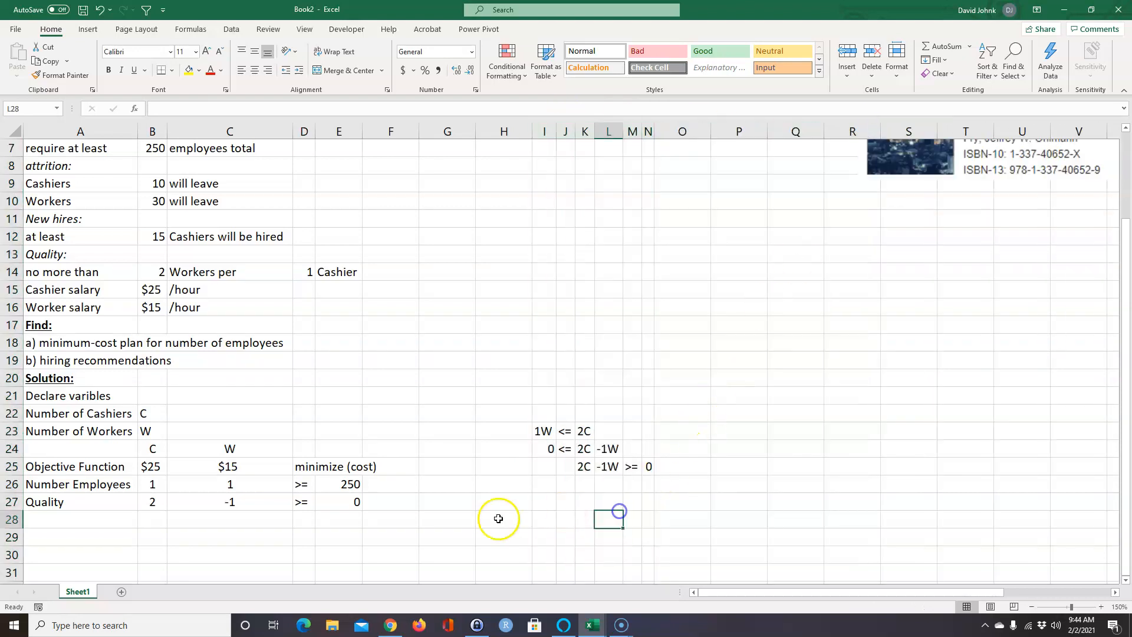
Add a constraint labelled Cashier hires in row 28 with 1 for C, 0 for W and >= in D28.
click(76, 521)
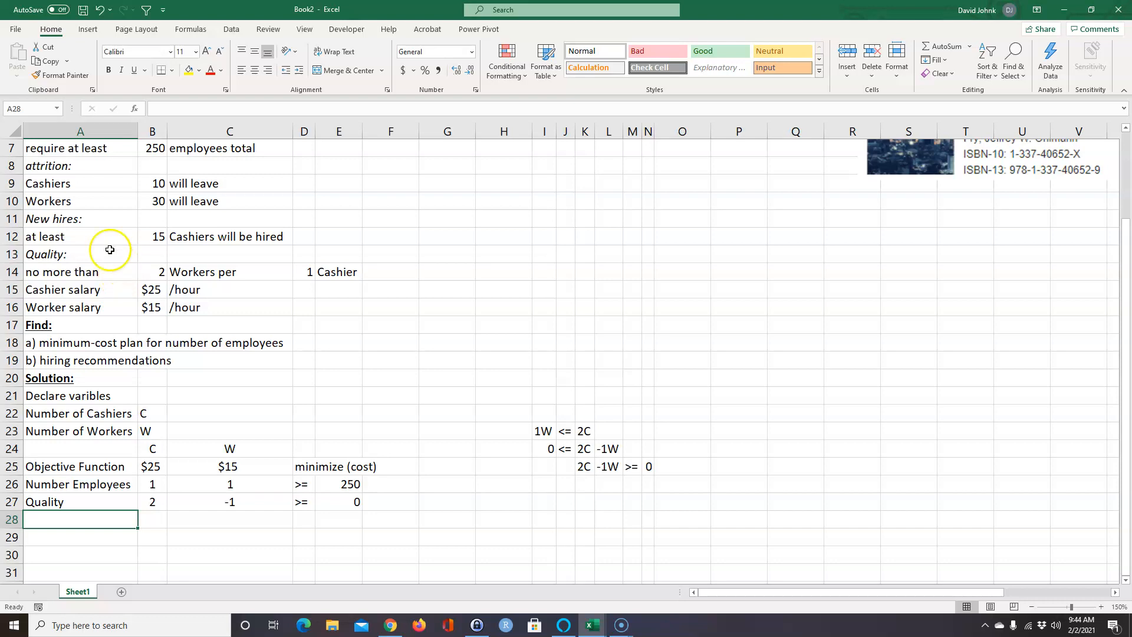
scroll(100, 236, up, 1)
scroll(142, 291, down, 1)
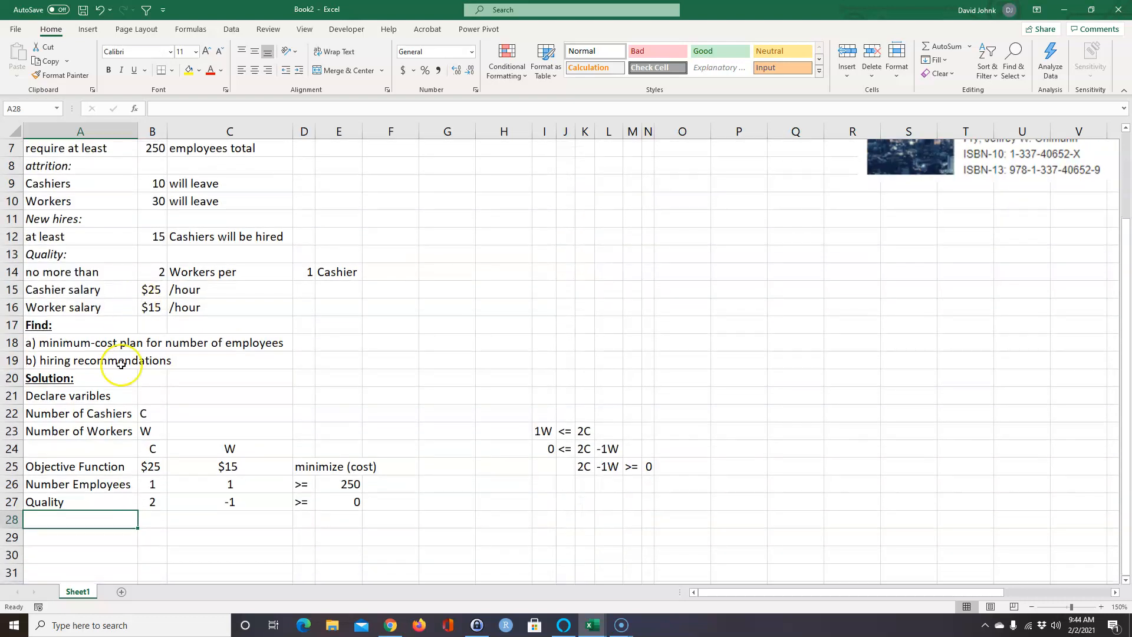
text(Cashier hires)
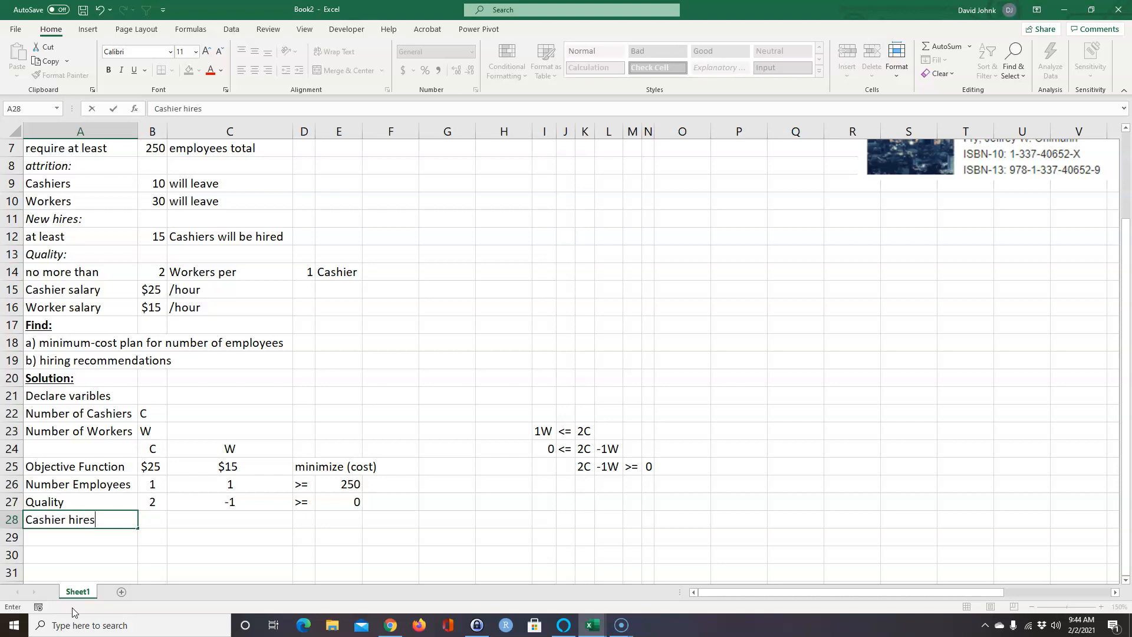
key(Tab)
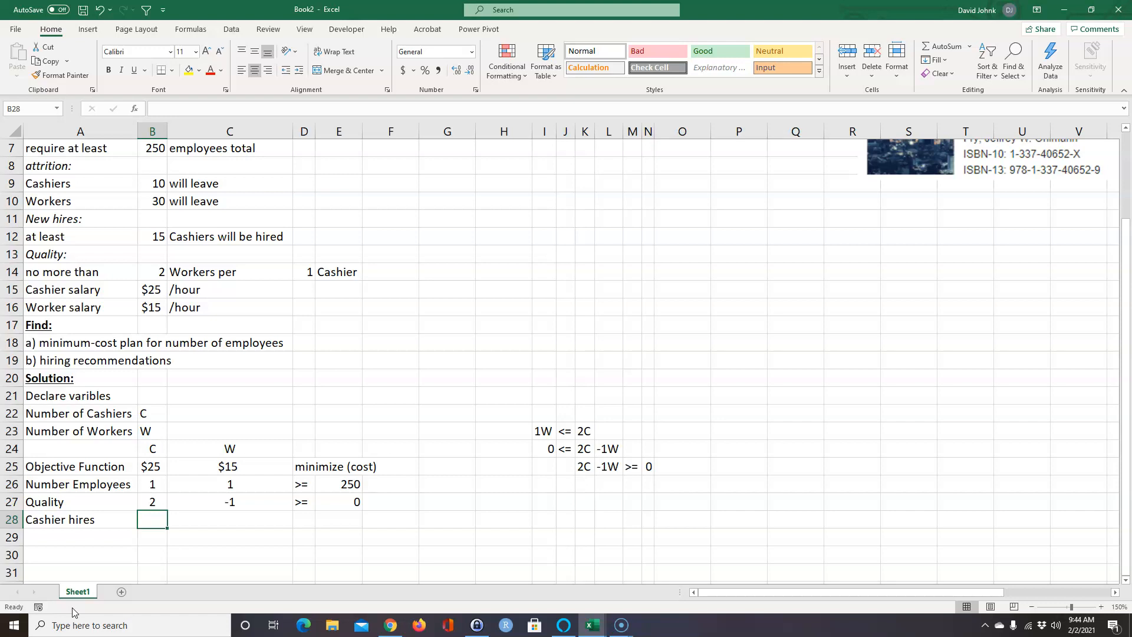
text(1)
key(Tab)
text(0)
key(Tab)
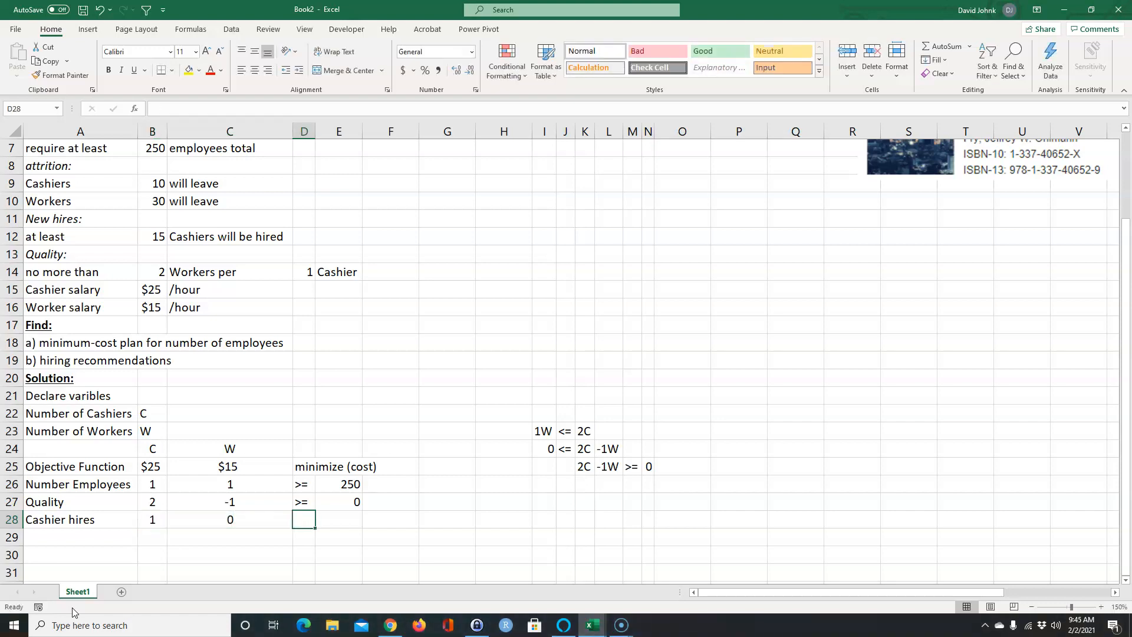
text(>=)
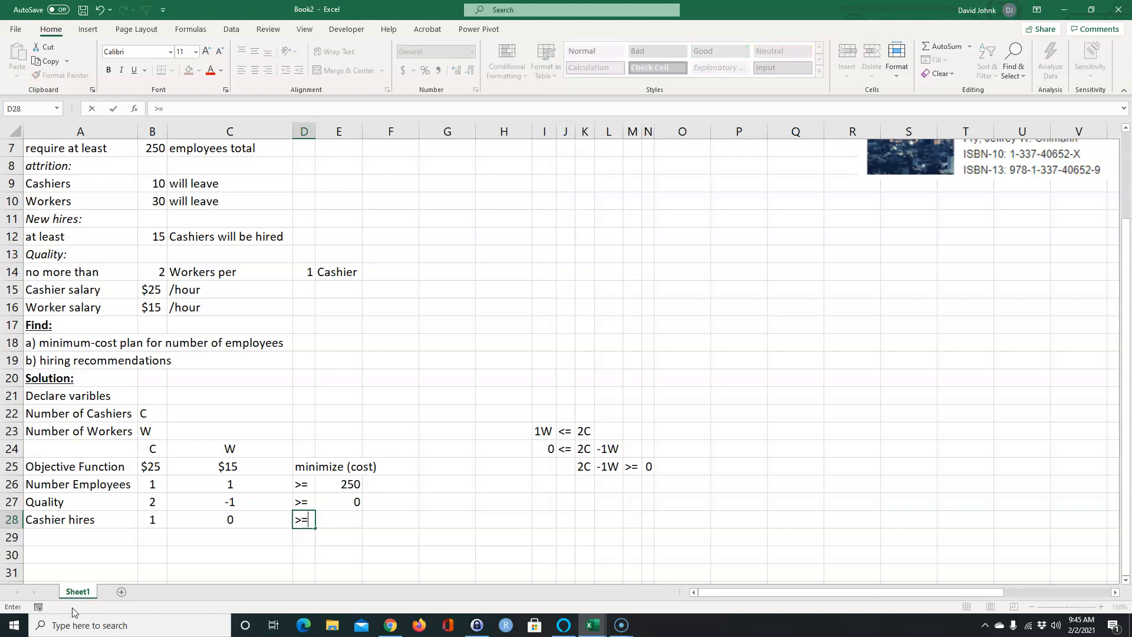
key(Tab)
Compute the Cashier hires limit in E28 as current cashiers minus leaving cashiers plus new hires, =B4-B9+B12.
scroll(247, 440, up, 2)
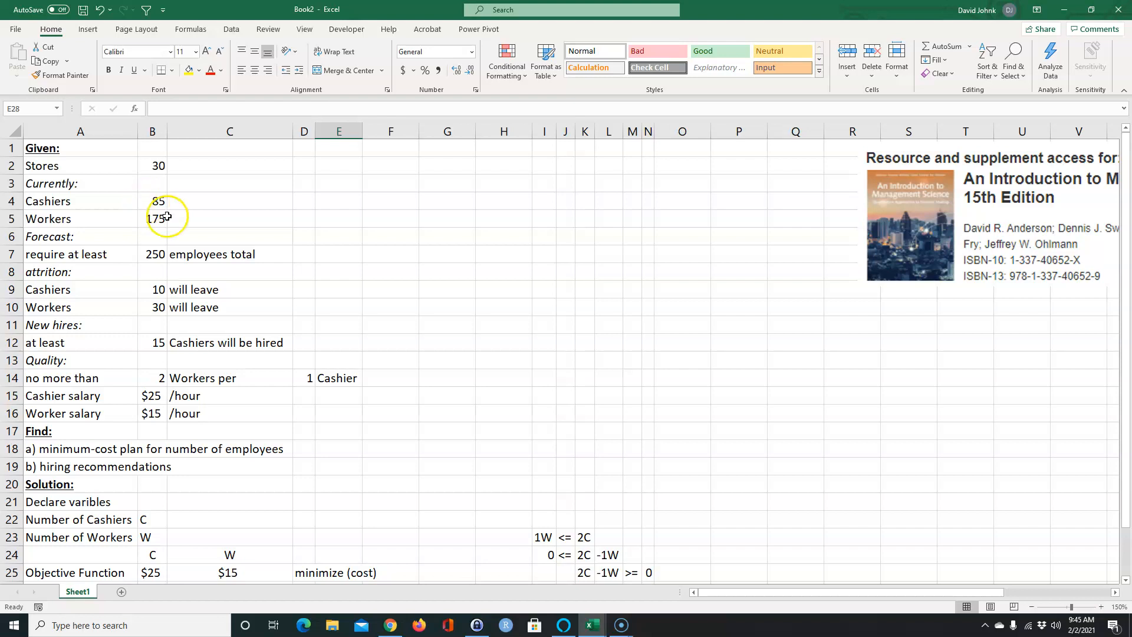
scroll(443, 379, down, 4)
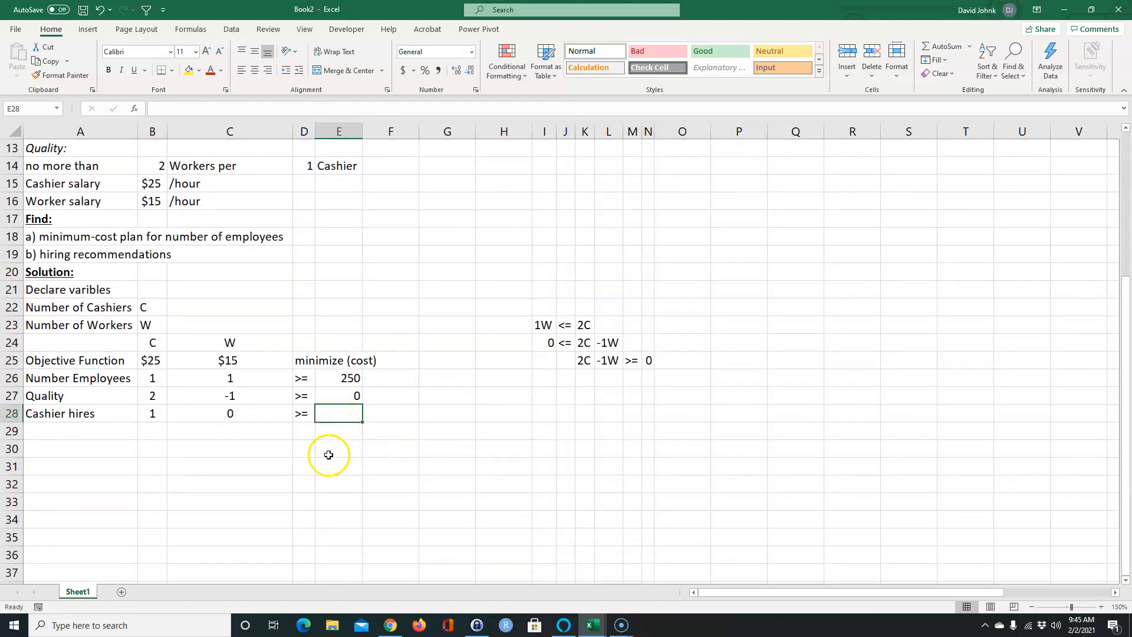
text(=)
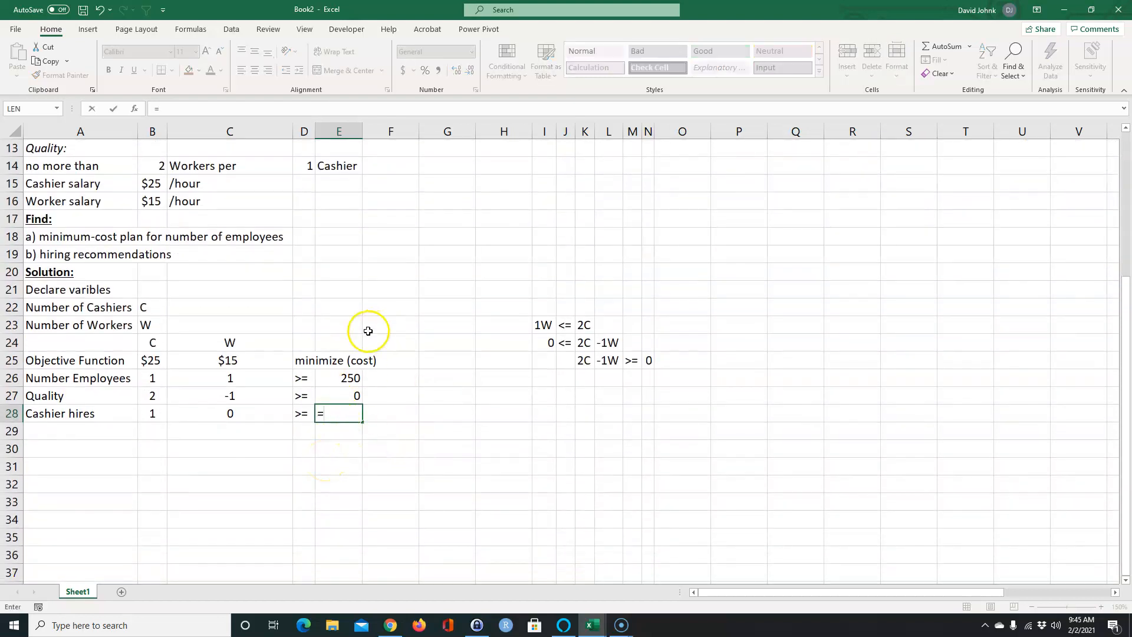
scroll(369, 328, up, 4)
click(154, 200)
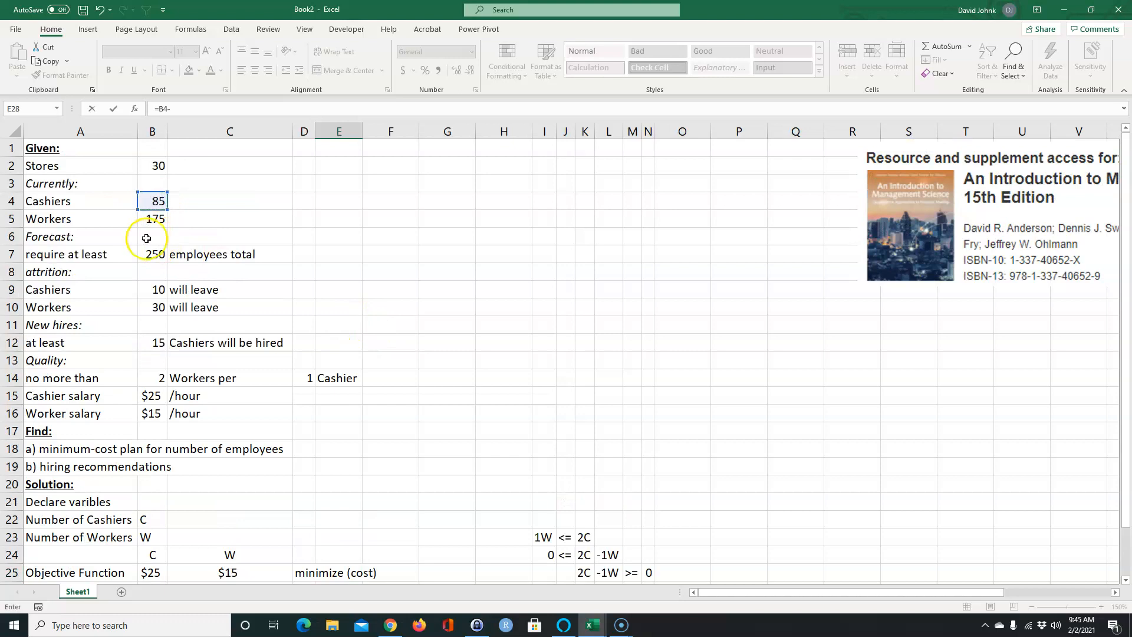
click(152, 291)
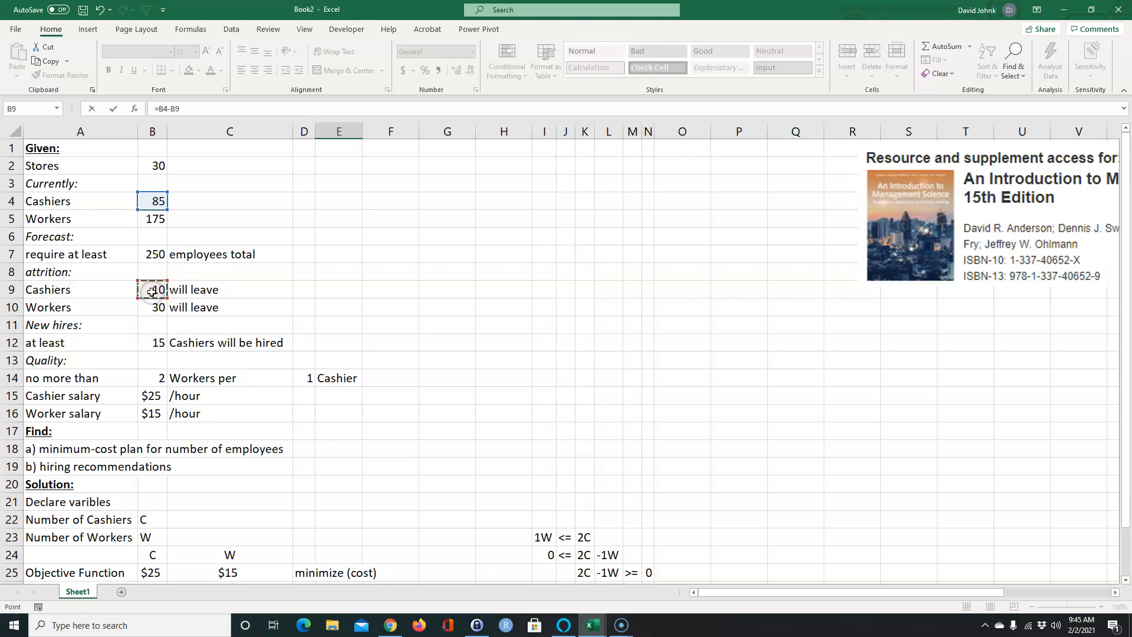
text(+)
click(151, 341)
key(Return)
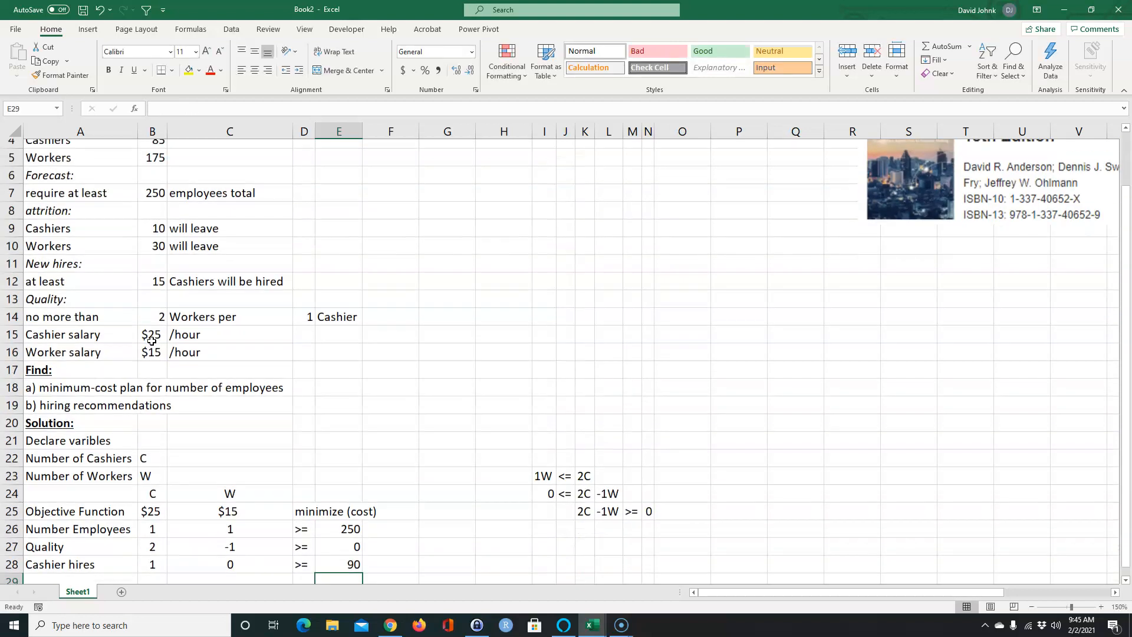
click(344, 504)
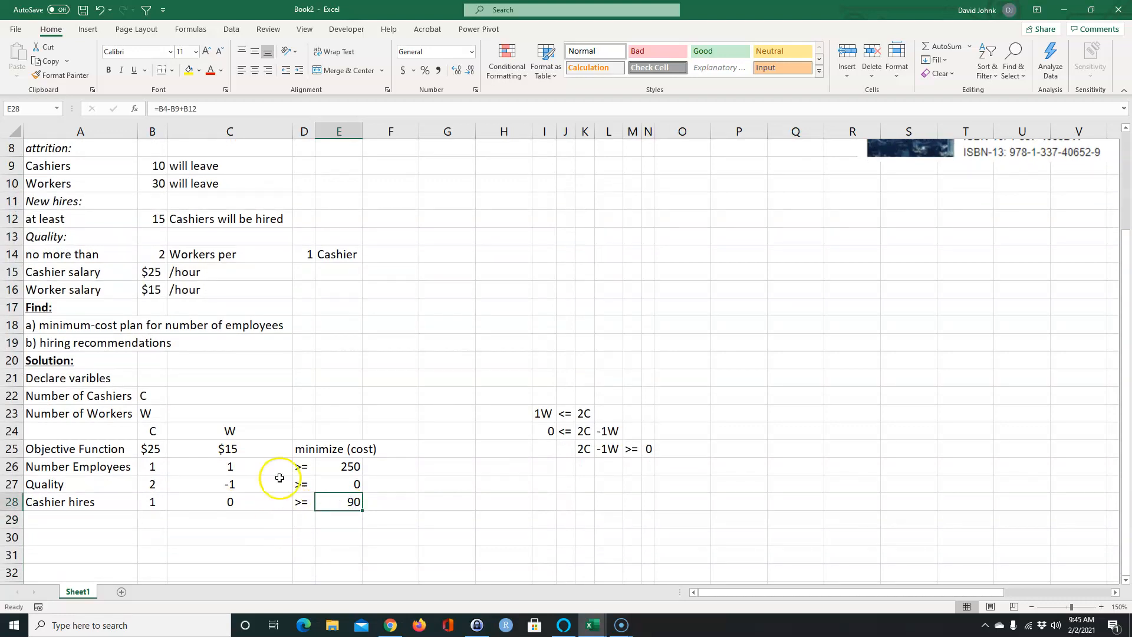
Add the nonnegativity condition beside the C and W headers, with >= in D24 and 0 in E24.
click(306, 427)
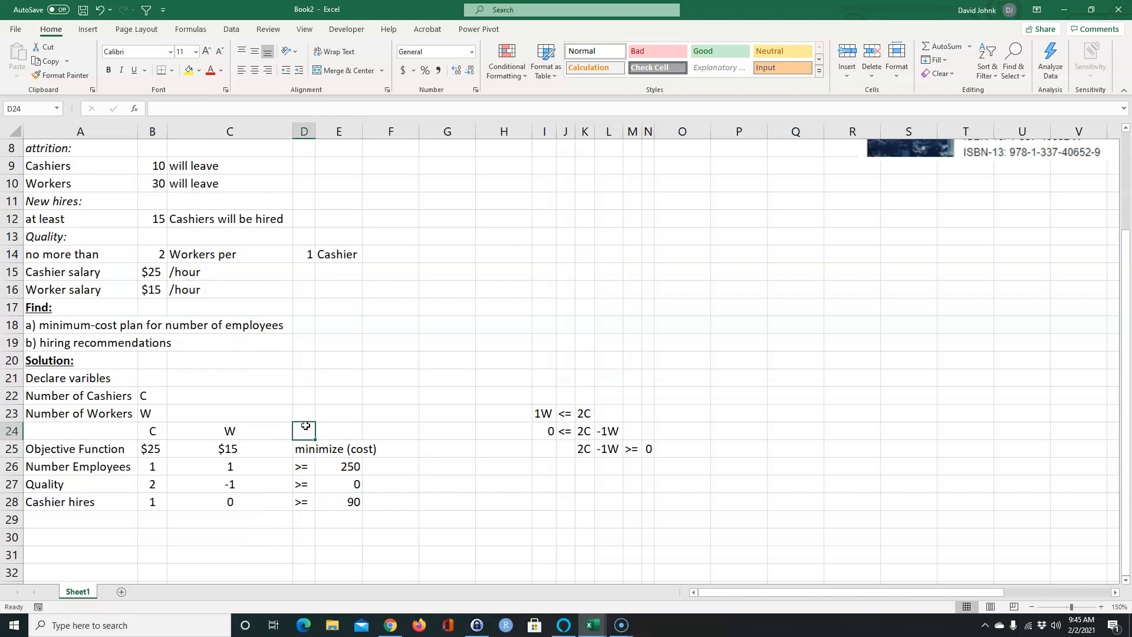
text(>=)
key(Tab)
text(0)
key(Down)
Review the nonnegativity condition on C and W in row 24 and the complete model in A24:E28.
click(152, 428)
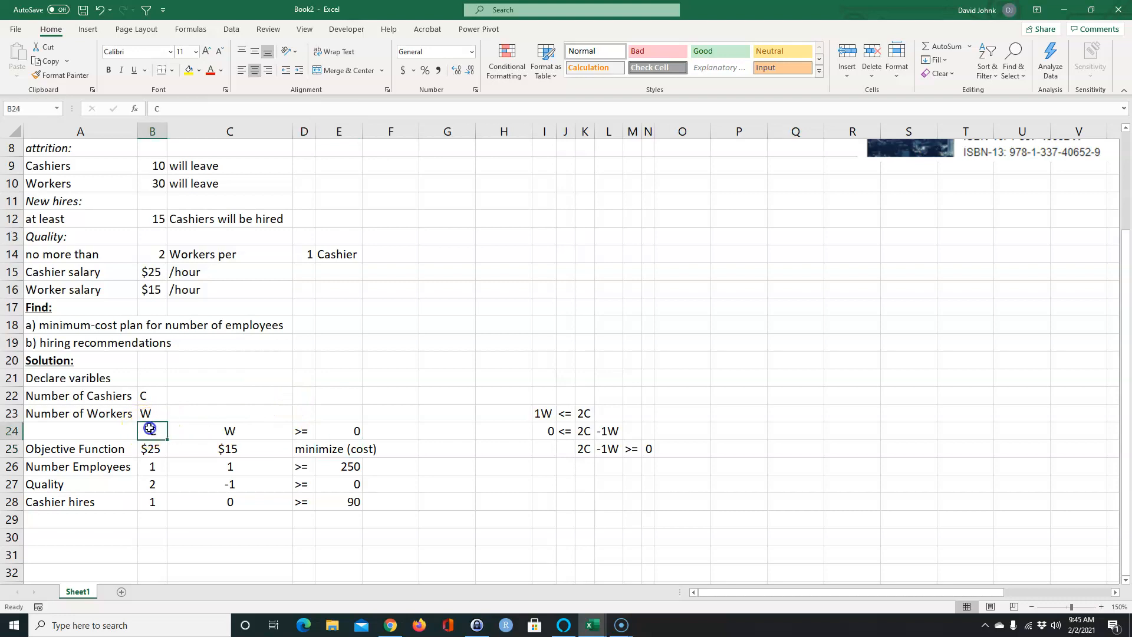
click(208, 431)
click(157, 432)
click(214, 434)
click(150, 430)
click(219, 430)
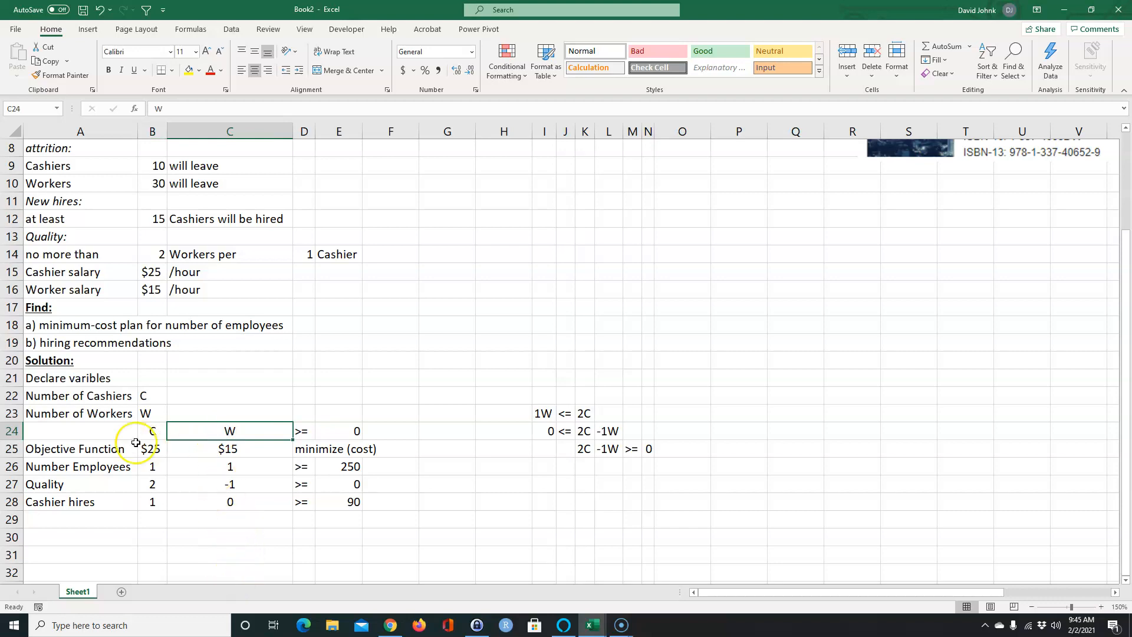
click(150, 432)
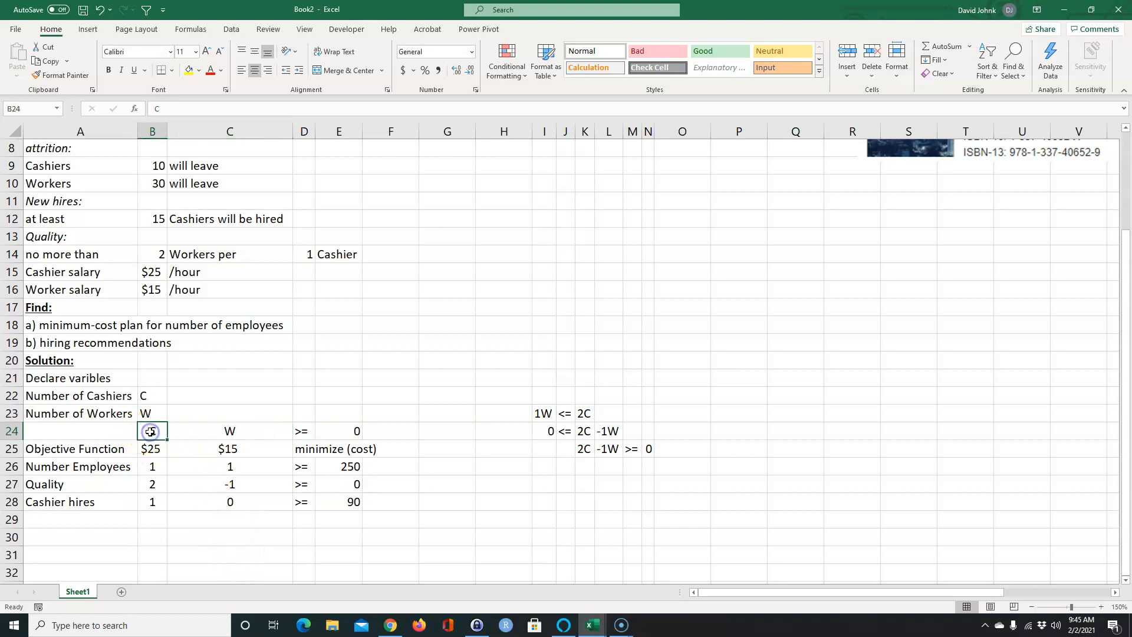
drag(150, 432, 213, 431)
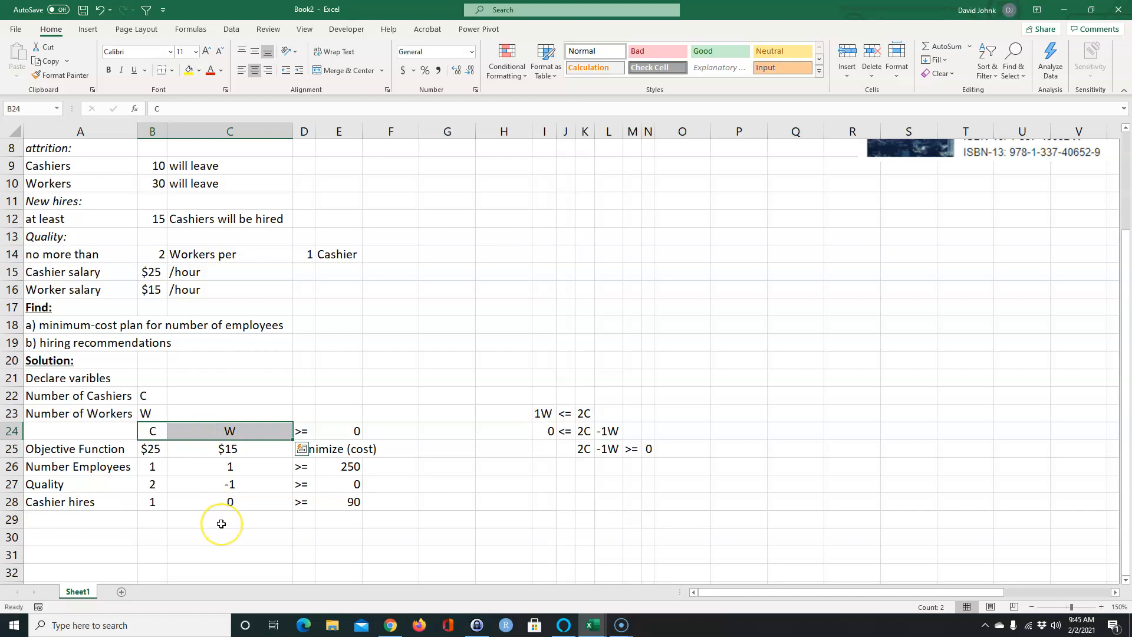
scroll(223, 519, down, 1)
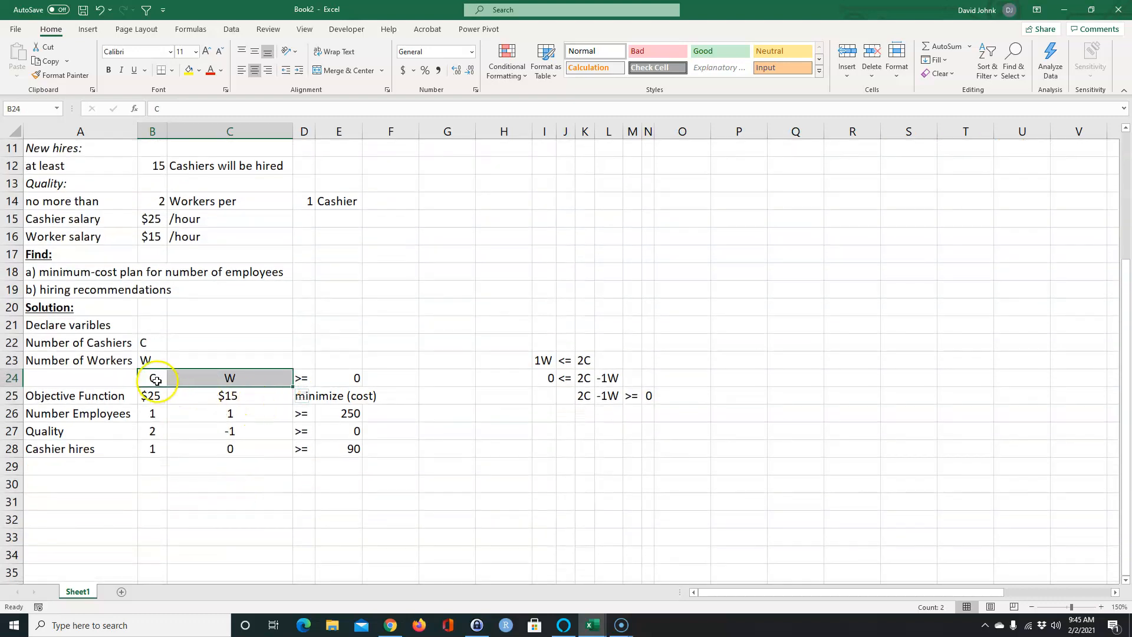
drag(152, 378, 333, 379)
click(245, 499)
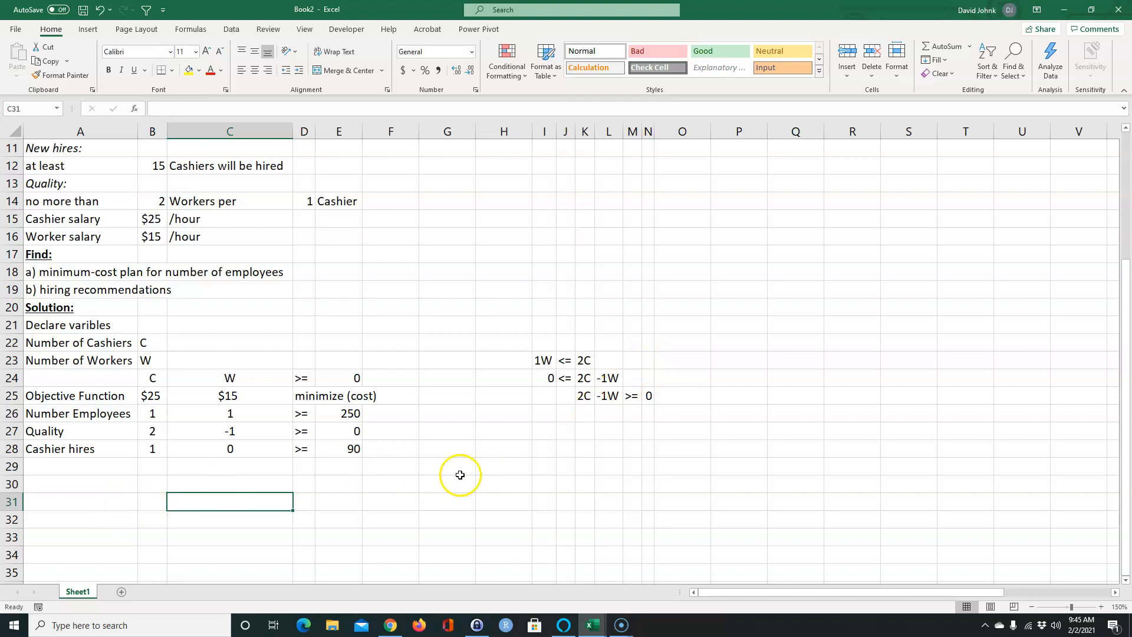
scroll(233, 475, down, 1)
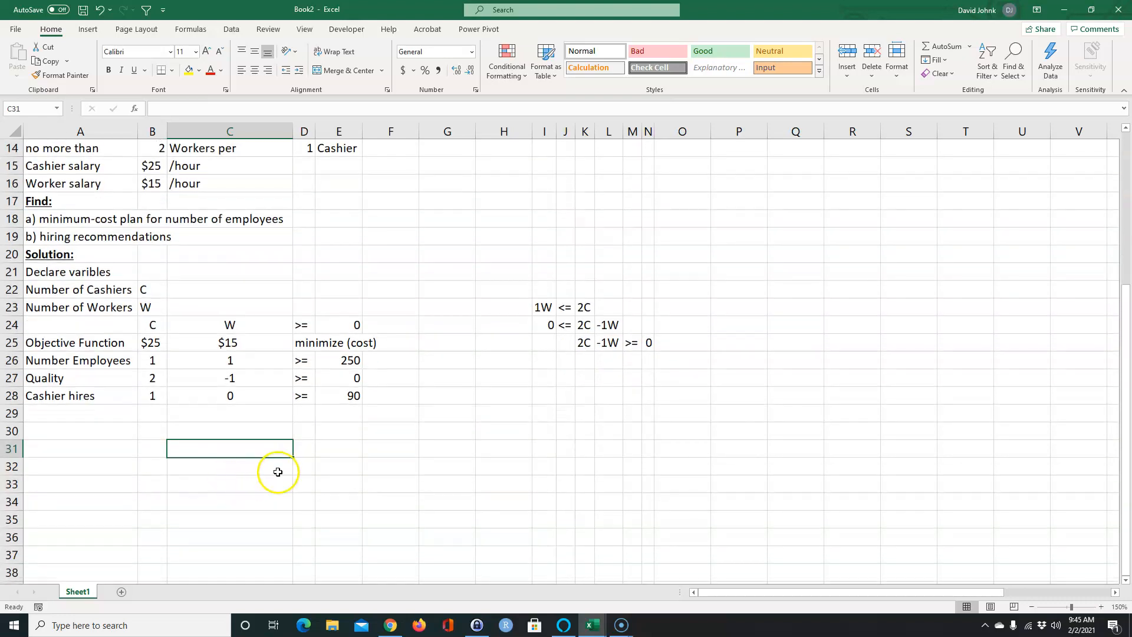
scroll(55, 388, up, 1)
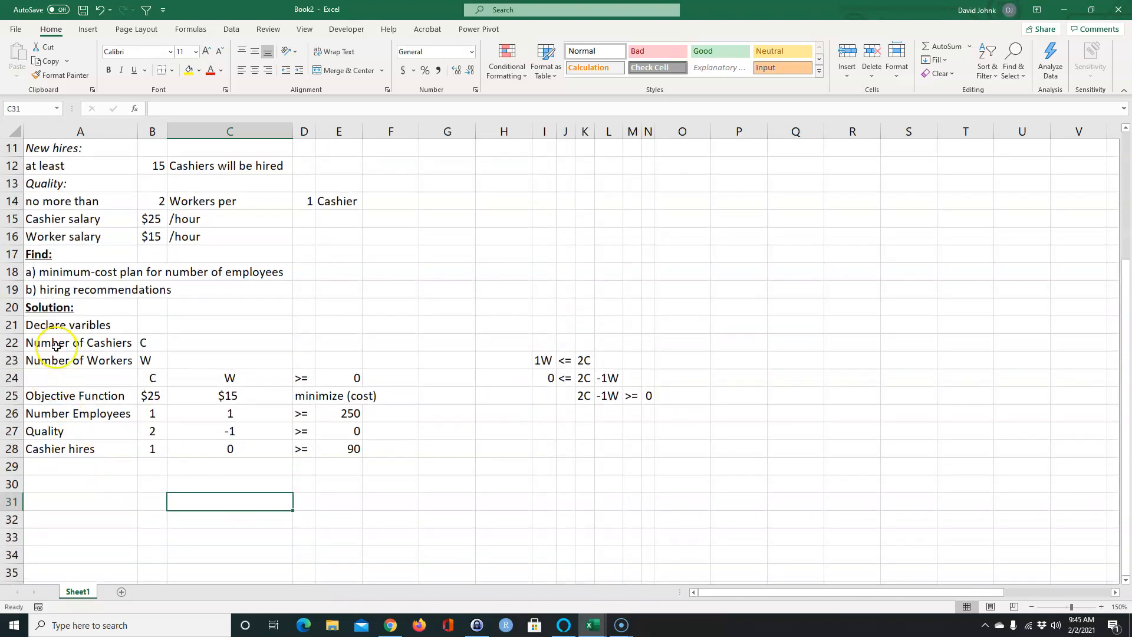
drag(55, 375, 351, 446)
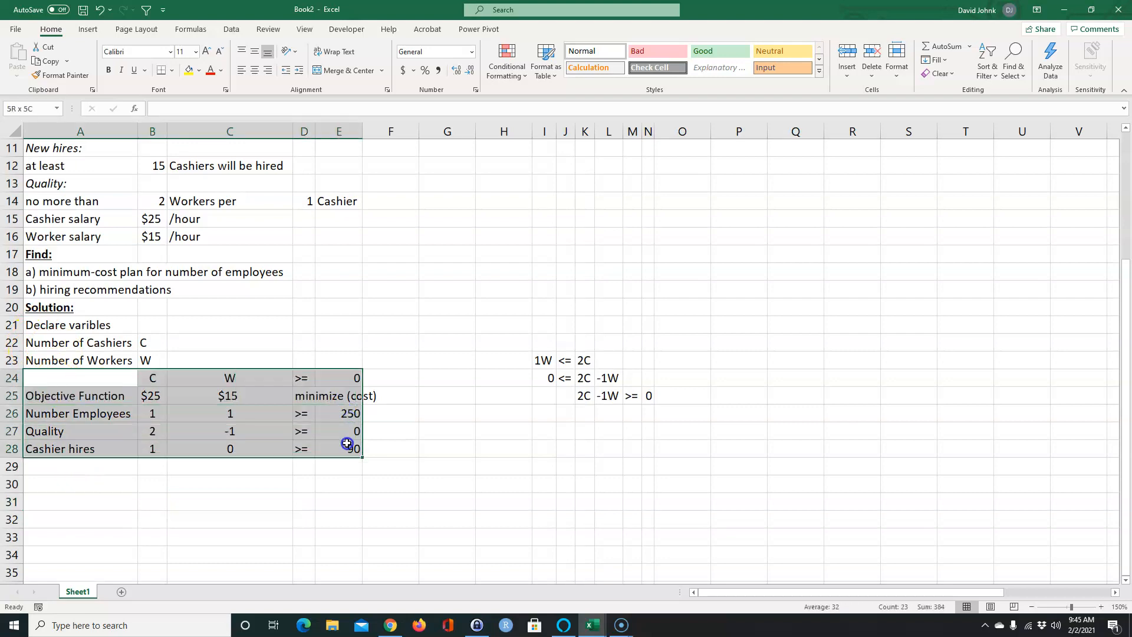
drag(88, 431, 335, 430)
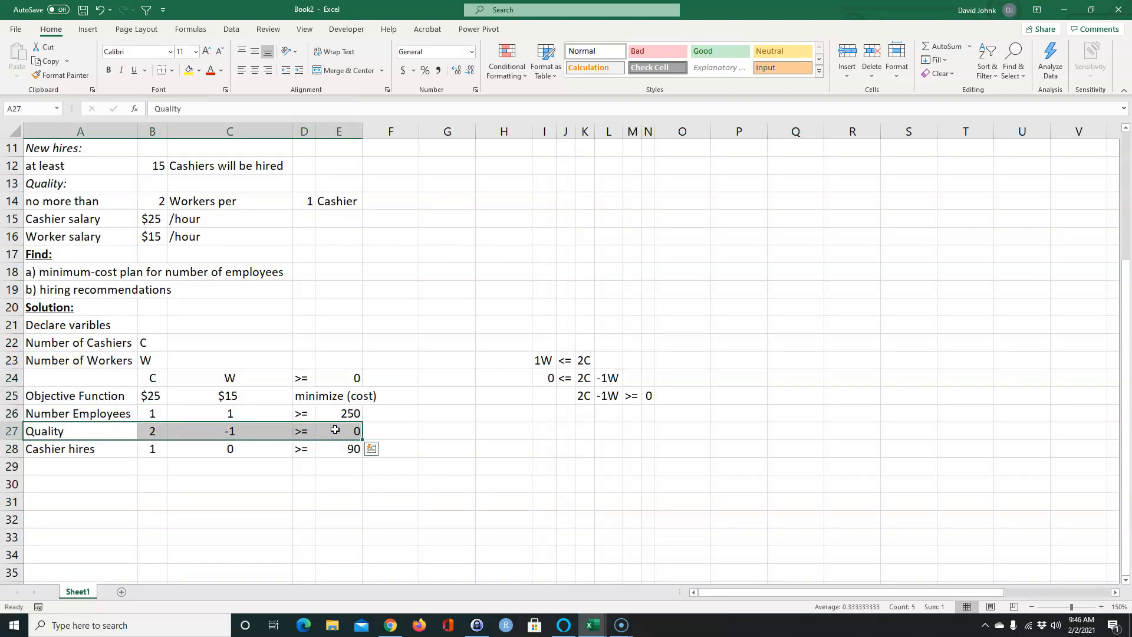
click(240, 497)
Label the start of the first answer section in A30 as a).
click(64, 484)
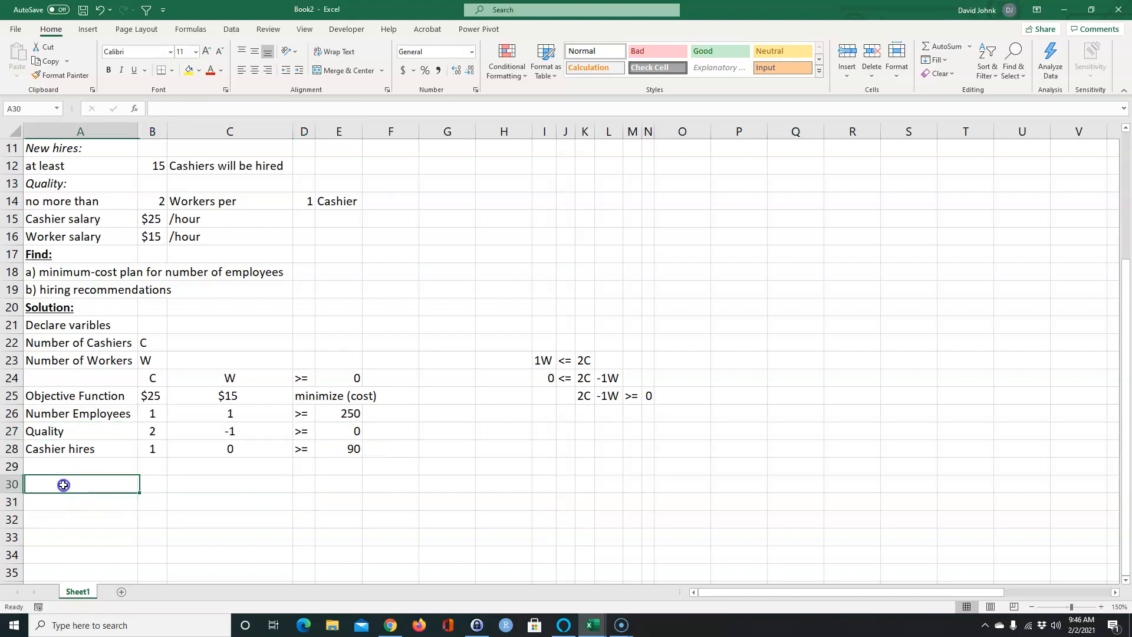
text(a))
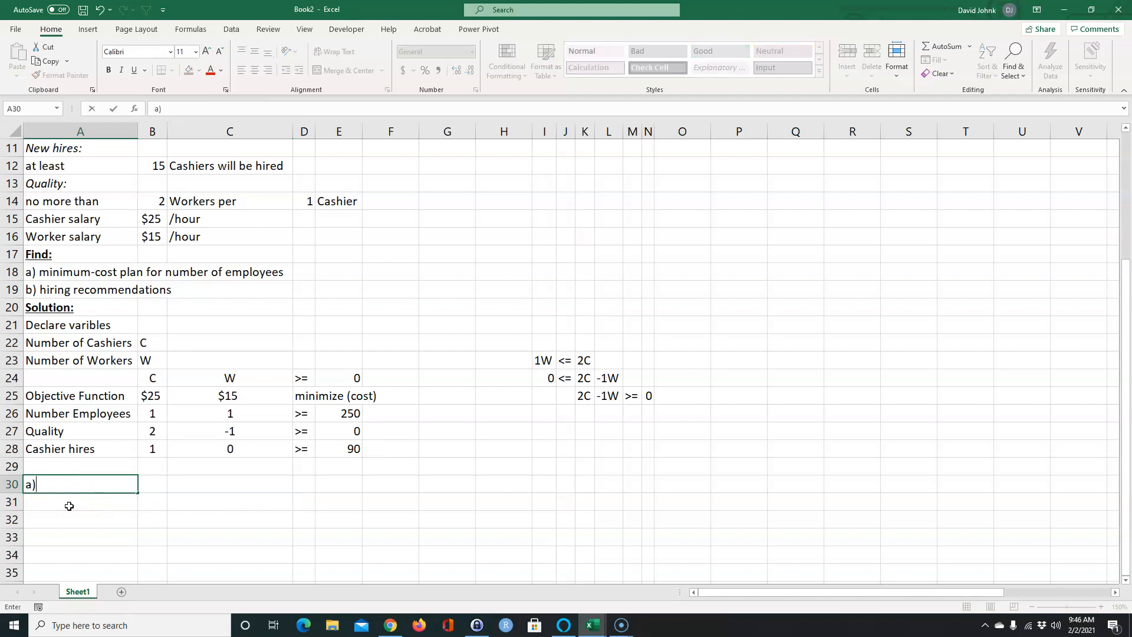
key(Return)
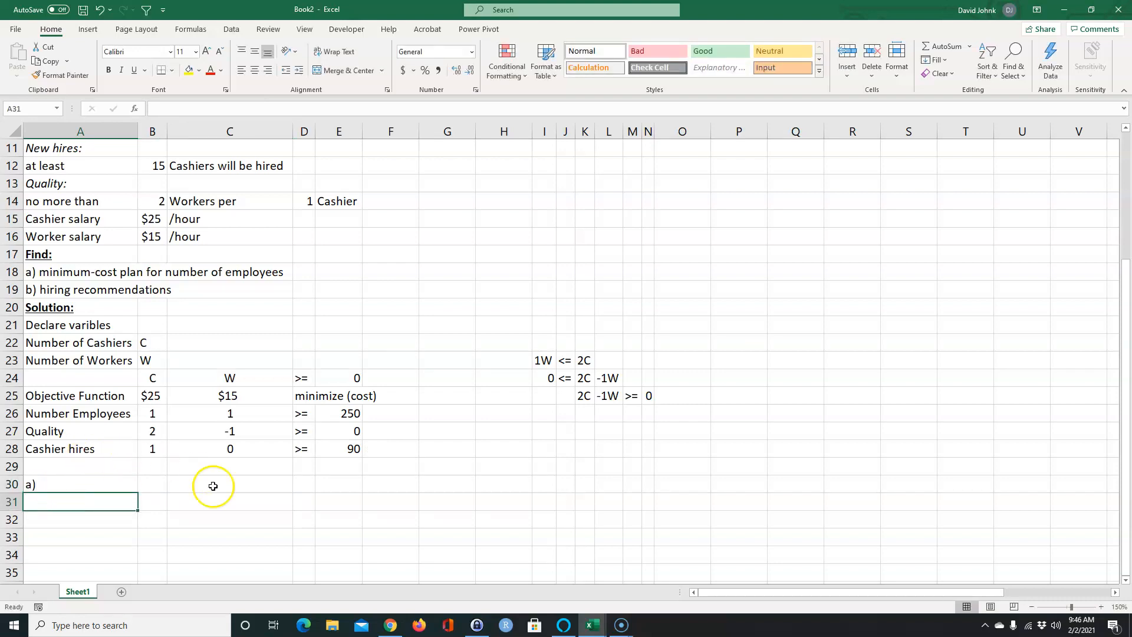
Copy the objective function and constraint labels from A25:A28 to A31:A34, under the a) heading.
scroll(213, 486, down, 1)
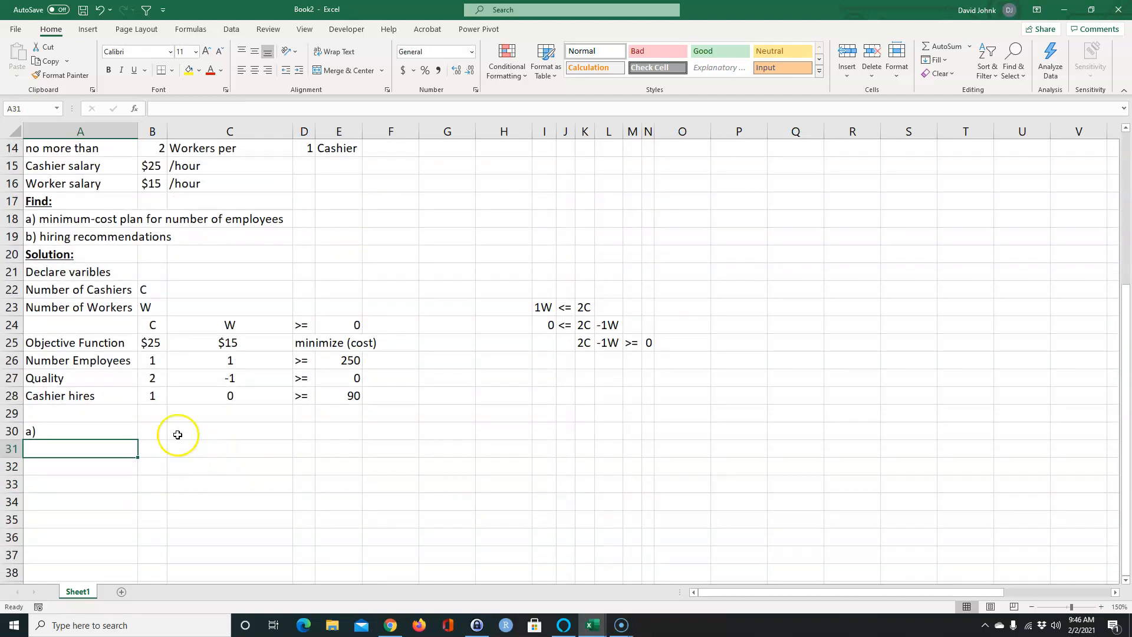
drag(72, 342, 74, 396)
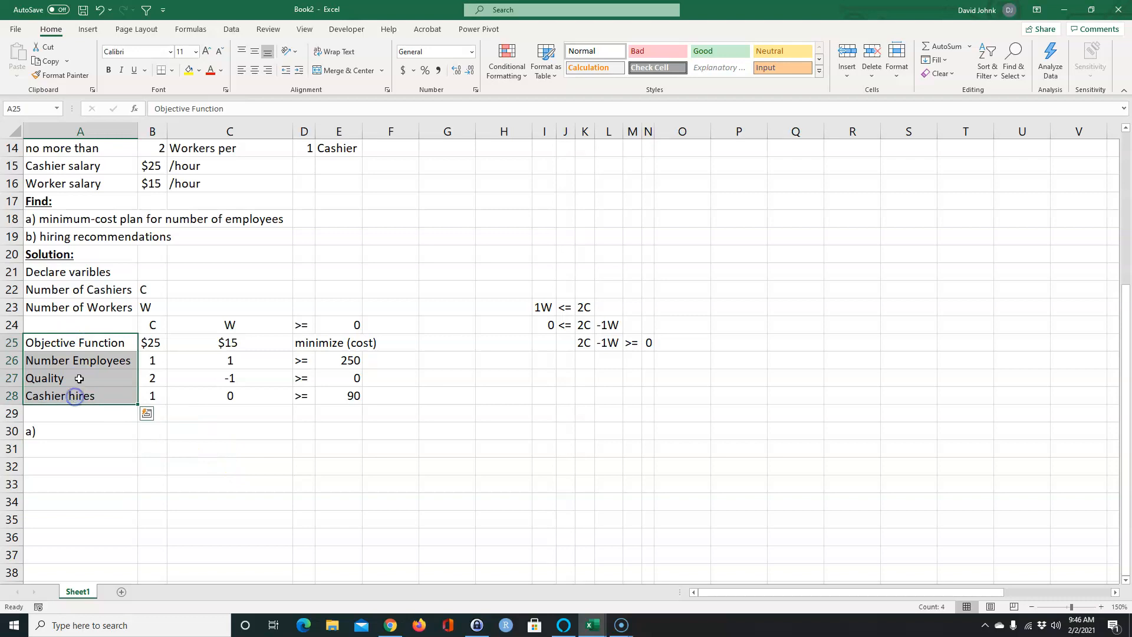
right_click(79, 378)
click(116, 52)
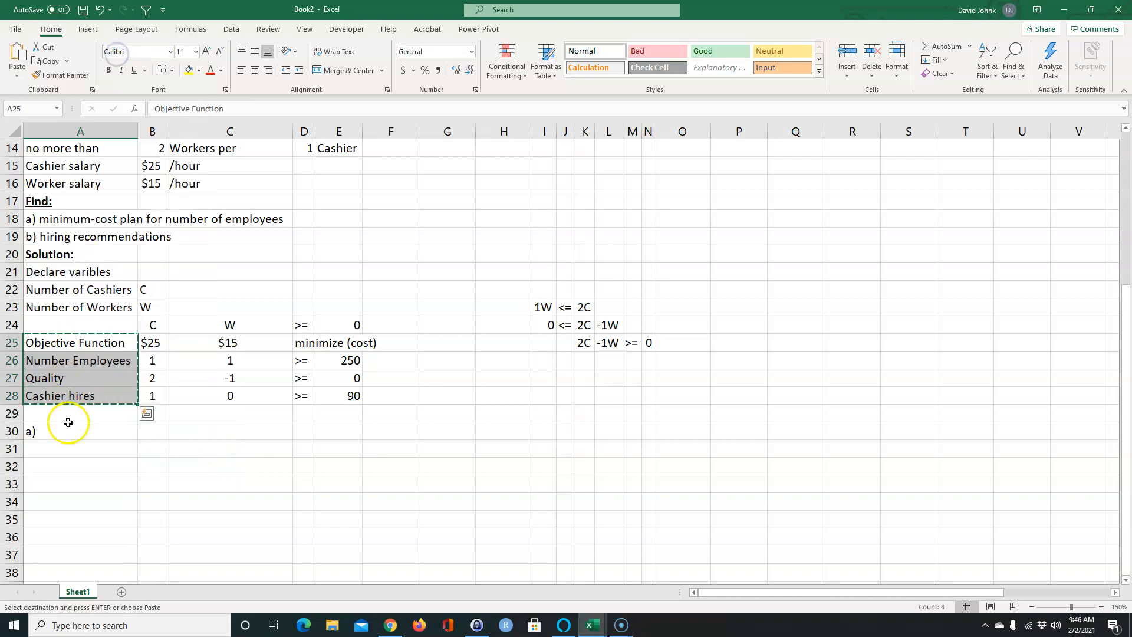
click(71, 448)
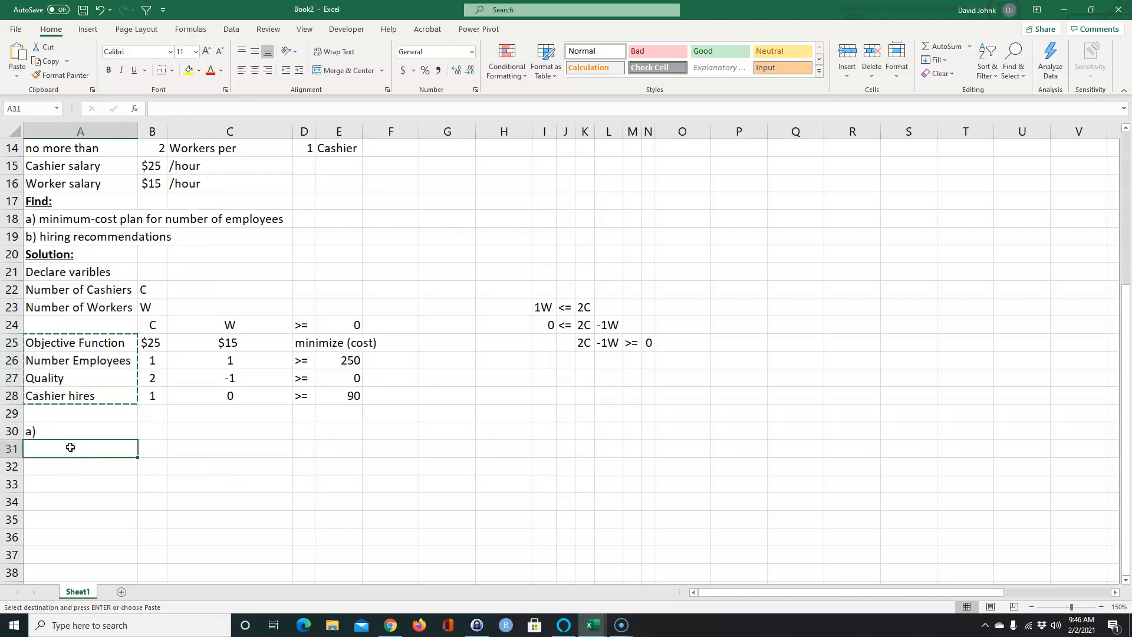
key(ctrl+v)
click(124, 558)
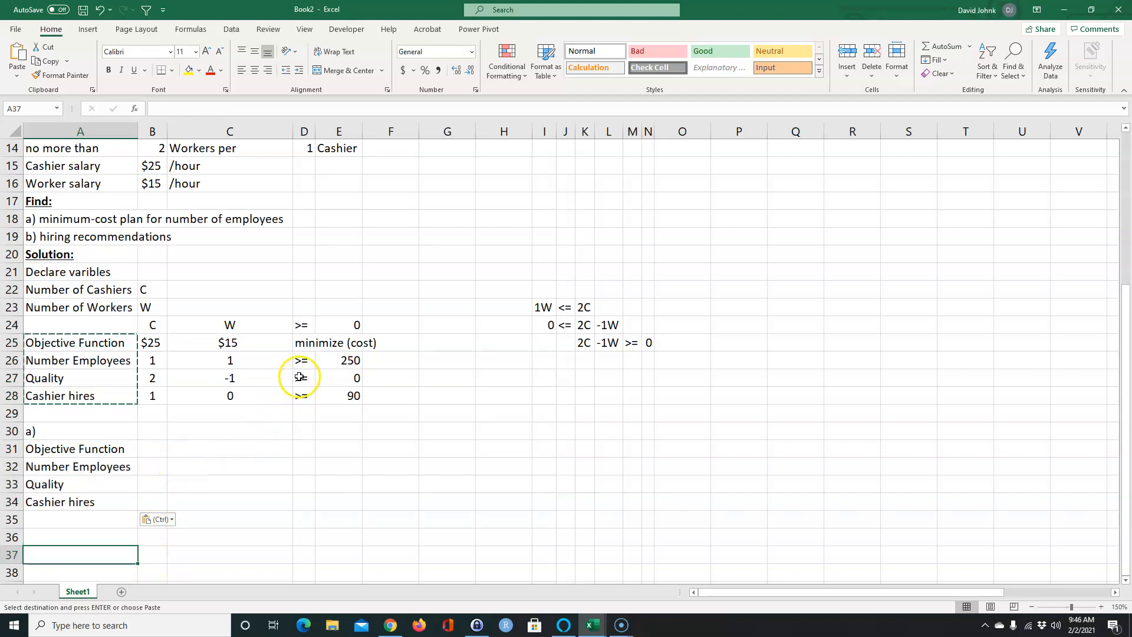
Copy the >= signs from D26:D28 to C32:C34 beside the constraint labels of part a).
drag(301, 360, 299, 389)
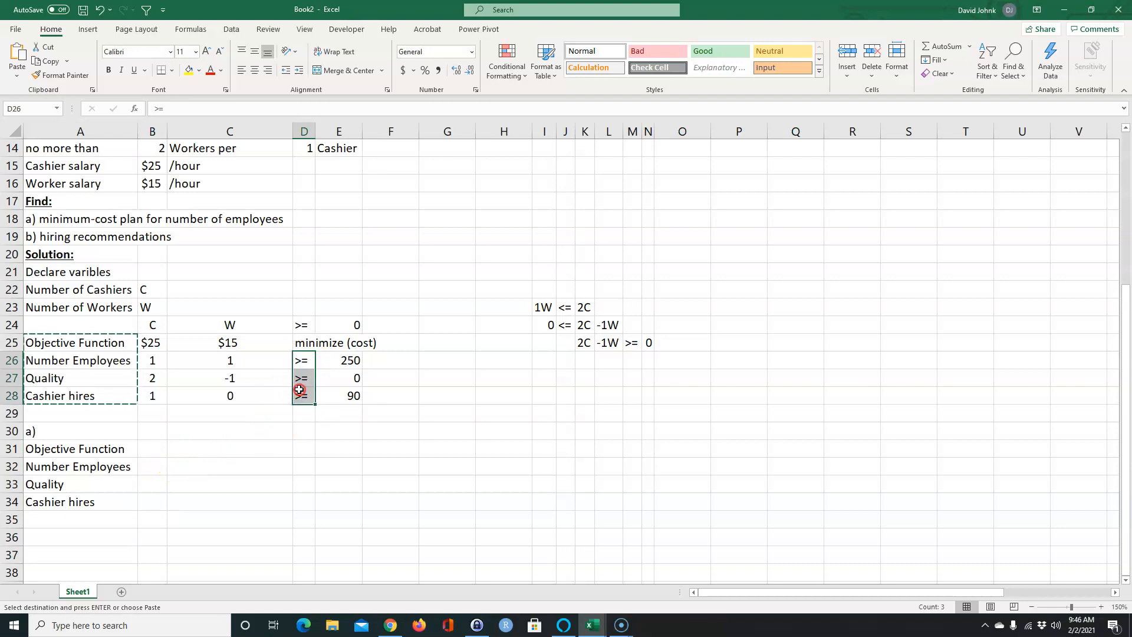
right_click(299, 389)
click(329, 70)
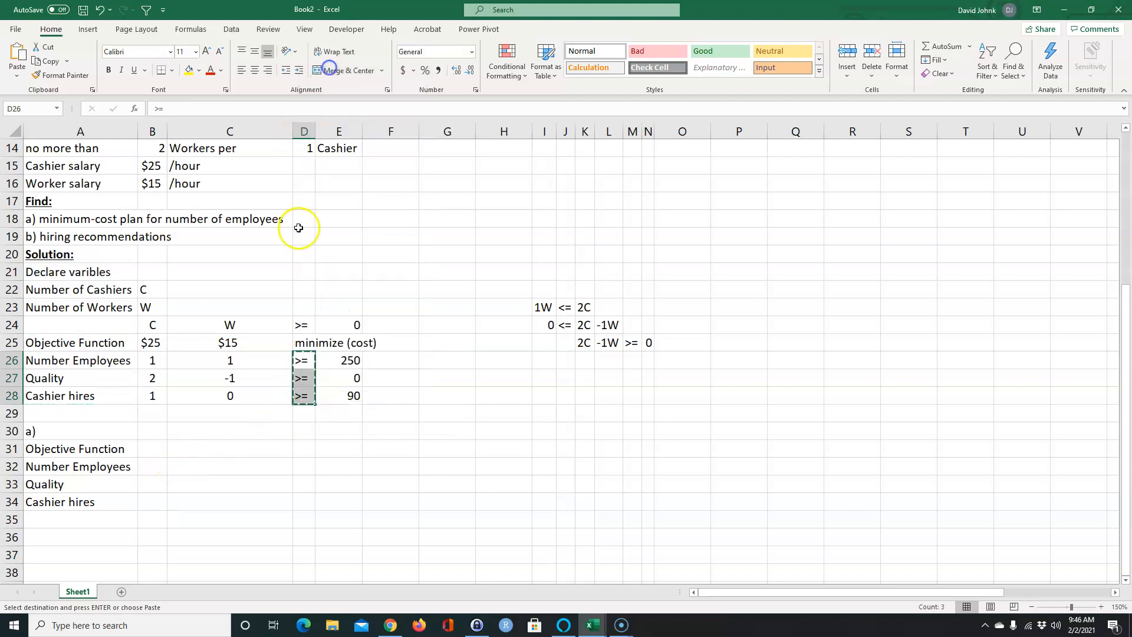
click(203, 468)
key(ctrl+v)
click(306, 467)
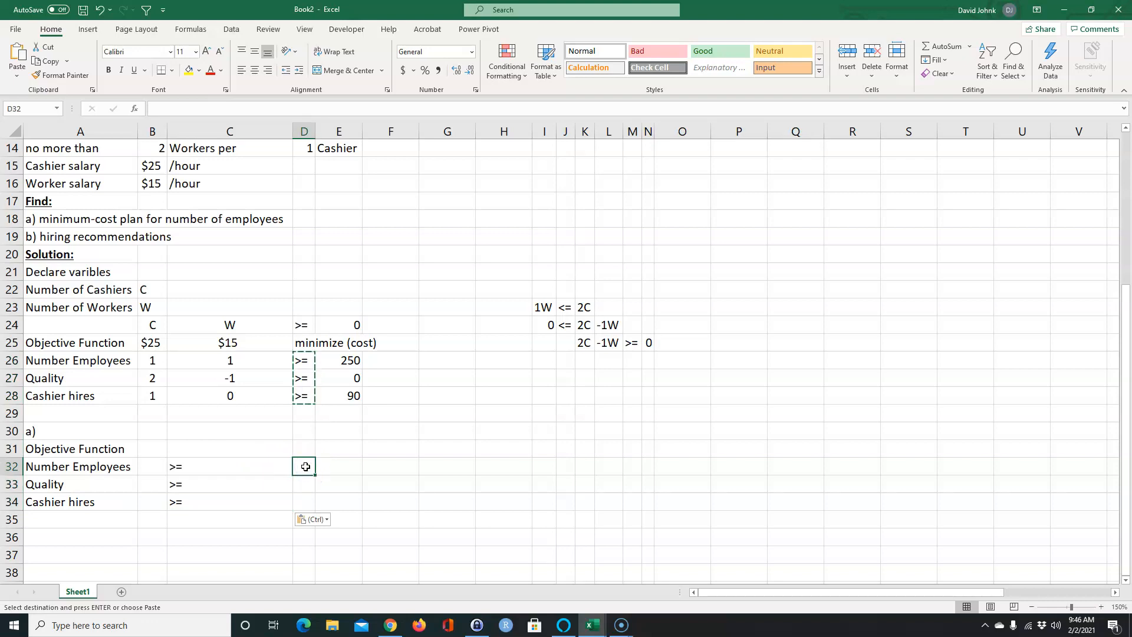
Link D32:D34 to the constraint limits in E26:E28 and widen column D to fit the values.
text(=)
click(344, 366)
key(Return)
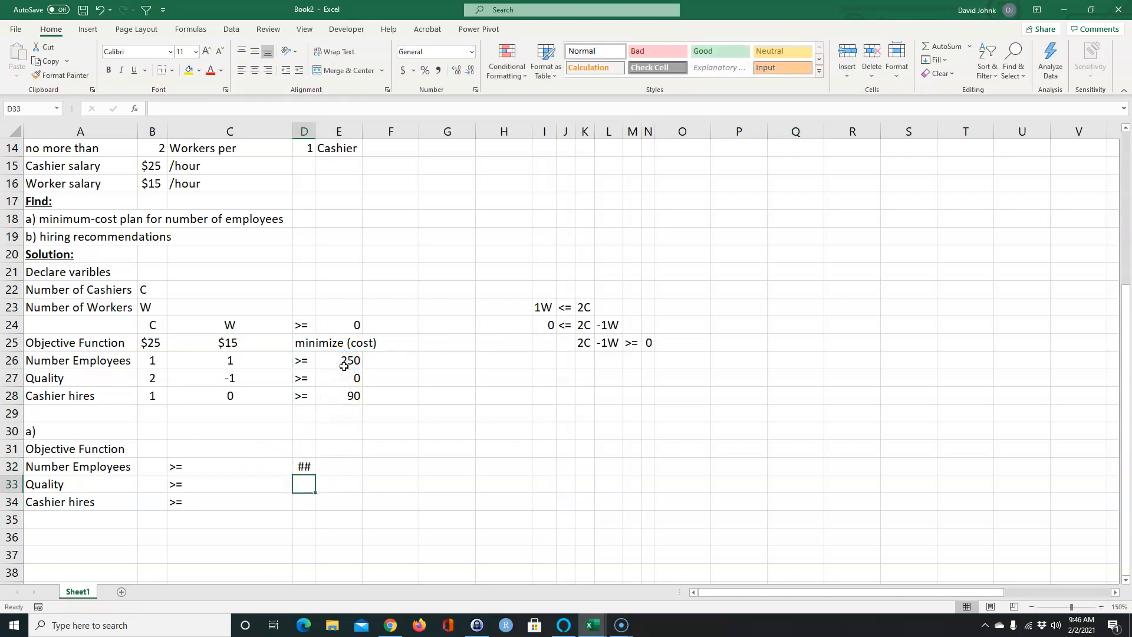
drag(315, 128, 328, 129)
click(317, 467)
drag(328, 476, 319, 515)
Label B36 as C and C36 as W to head the decision variable cells below the part a) constraints.
click(286, 550)
click(148, 537)
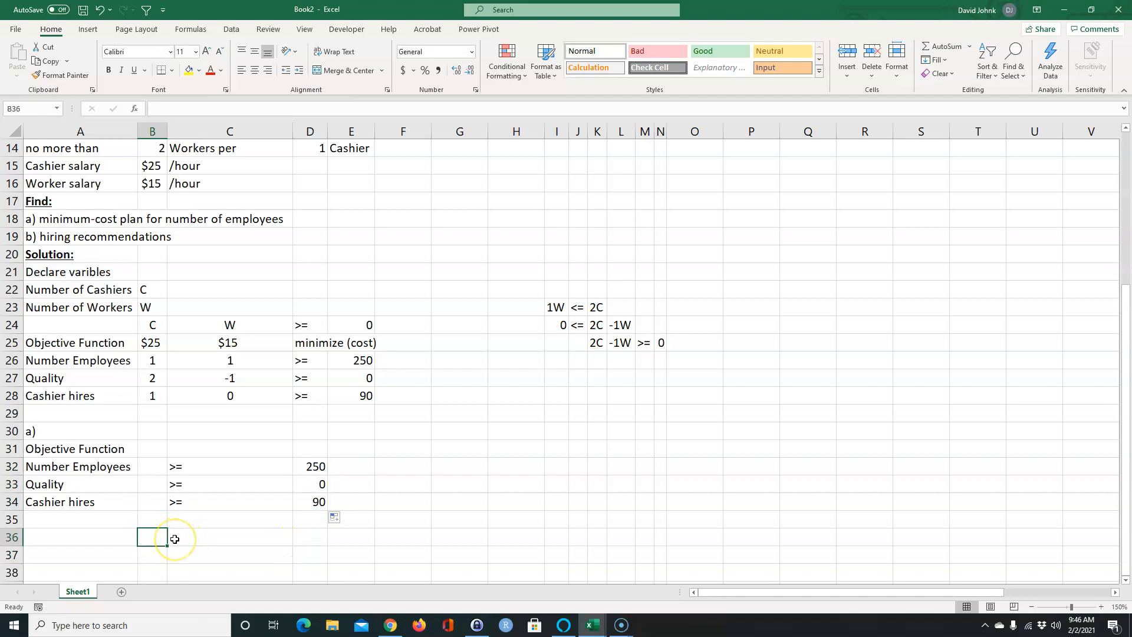
text(C)
click(174, 538)
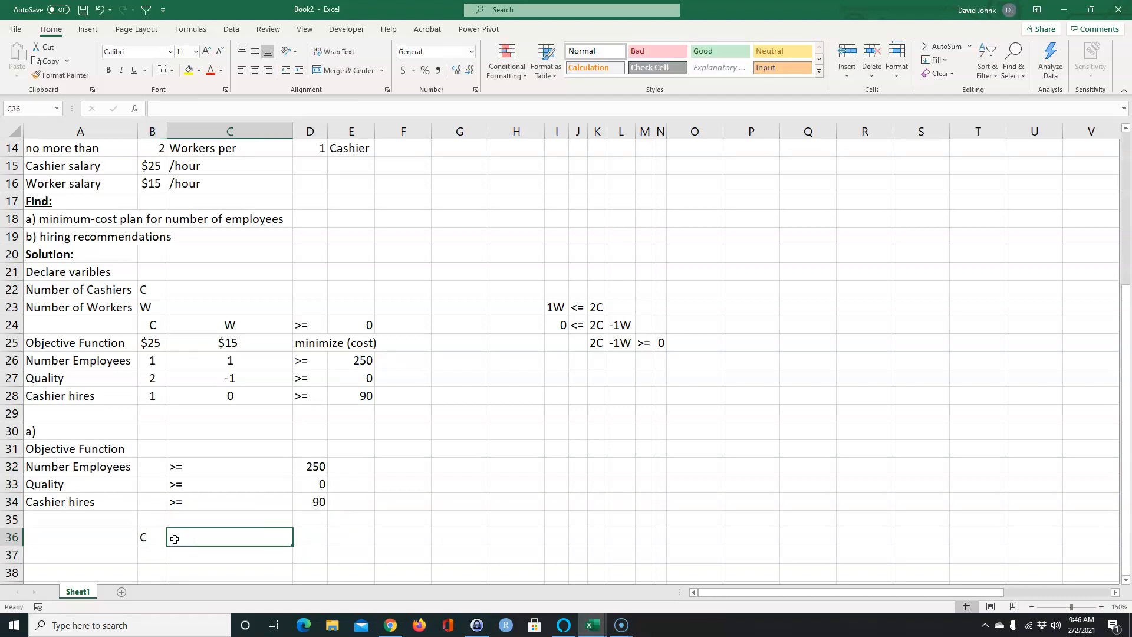
text(W)
key(Return)
Enter trial values of 75 for C in B37 and 150 for W in C37.
key(Left)
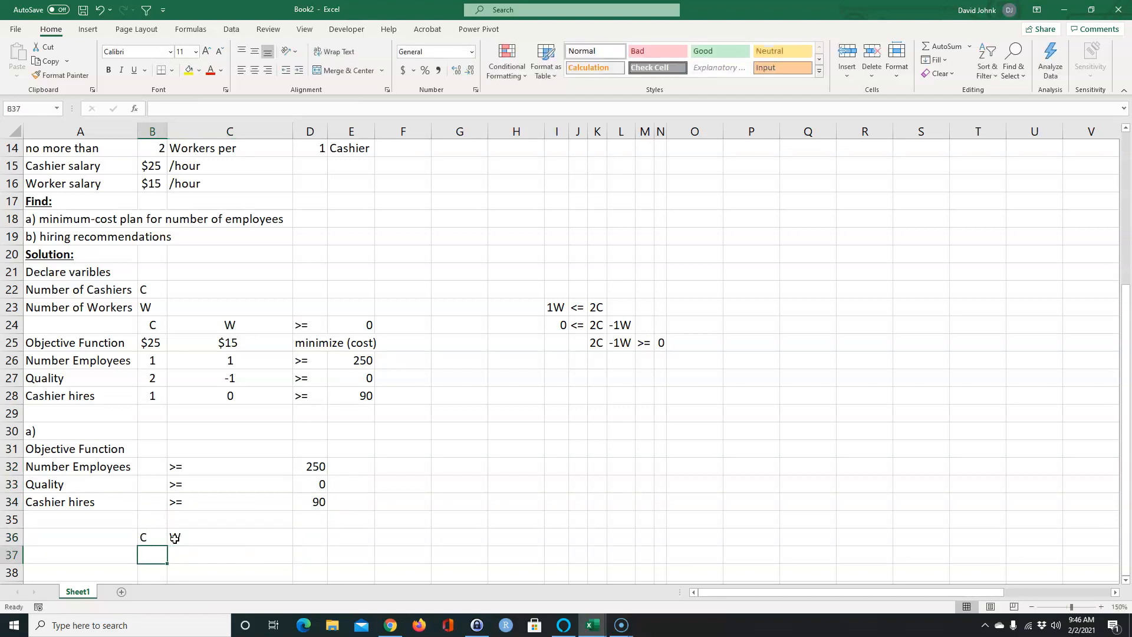
text(75)
key(Tab)
text(150)
key(Return)
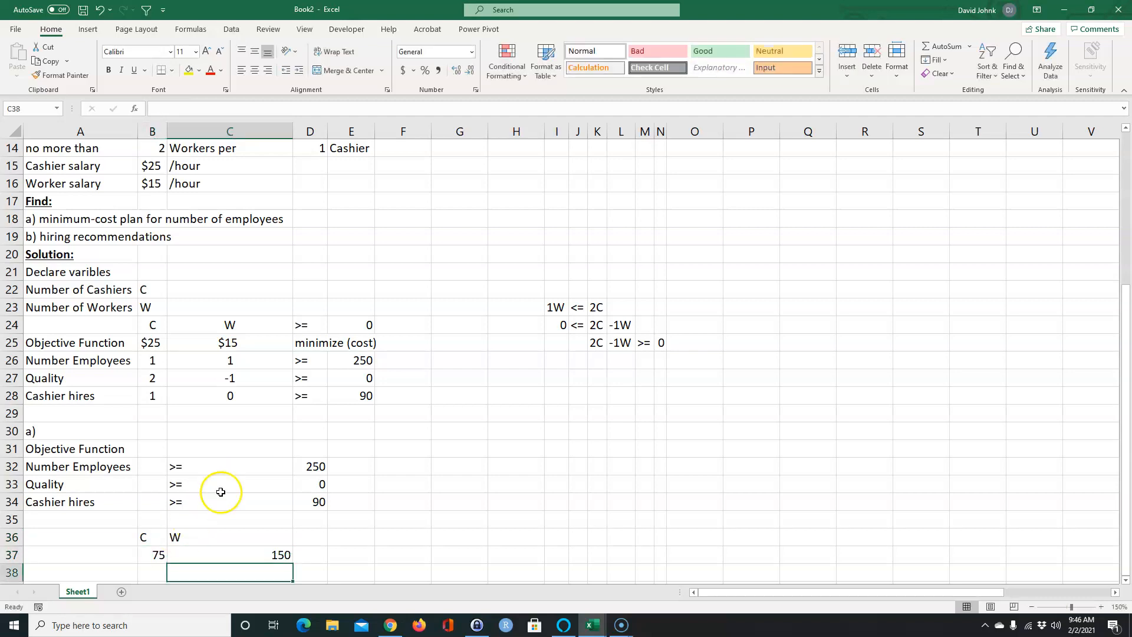
Review the trial values in B37:C37 against the model coefficients and limits in A25:E28.
mouse_move(151, 549)
mouse_down()
mouse_move(239, 542)
mouse_move(143, 550)
mouse_move(212, 552)
mouse_move(156, 555)
mouse_up()
click(156, 554)
click(204, 555)
click(154, 554)
click(203, 558)
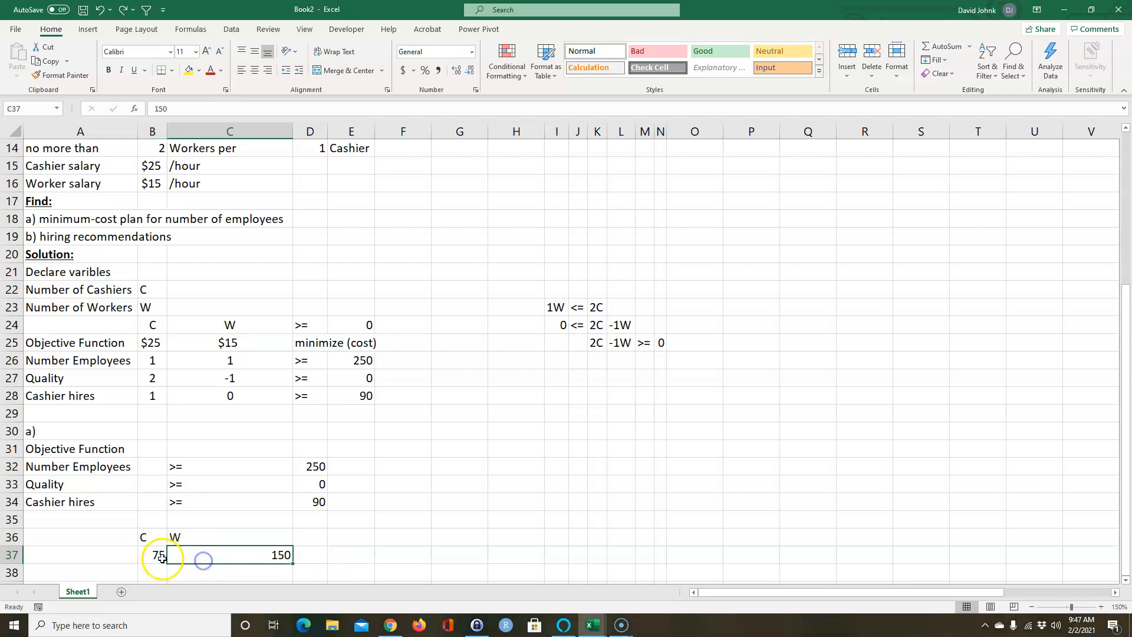
drag(88, 345, 370, 397)
click(147, 534)
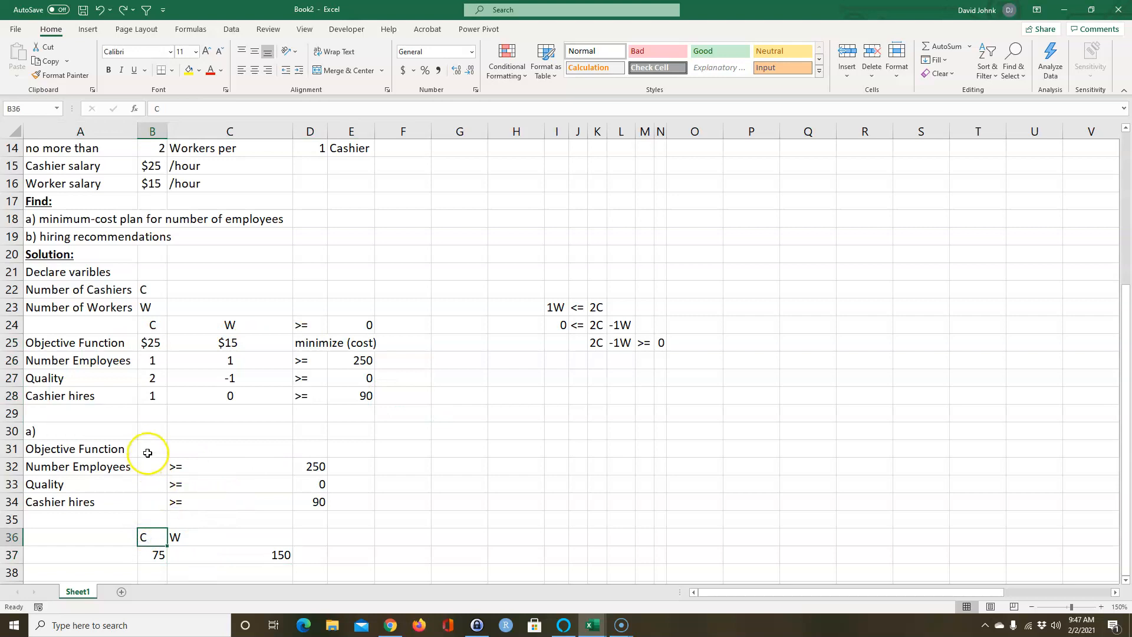
click(256, 519)
Fill B31:B34 with the array formula =MMULT(B25:C28,TRANSPOSE(B37:C37)) to compute the objective and constraint values.
drag(151, 449, 144, 498)
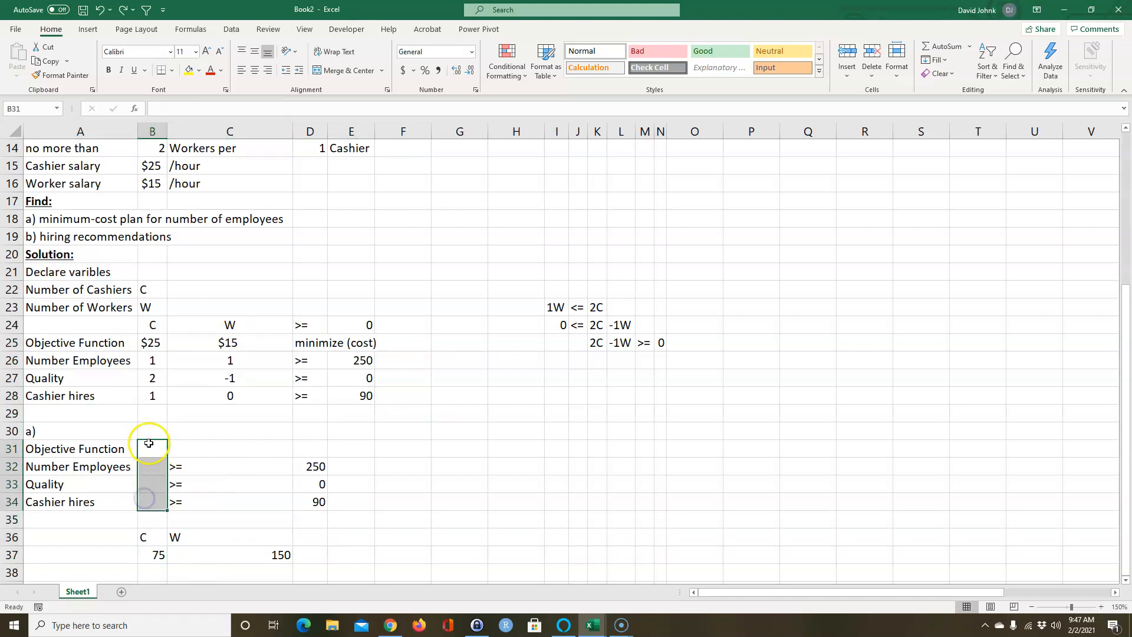
drag(149, 451, 158, 493)
text(=mm)
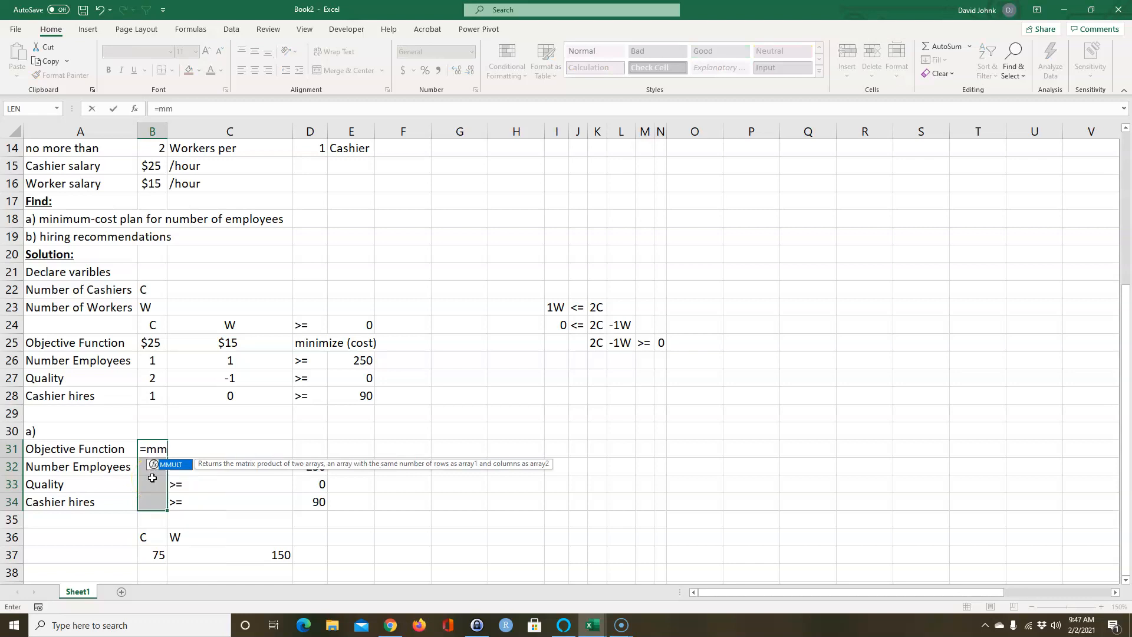
text(ult()
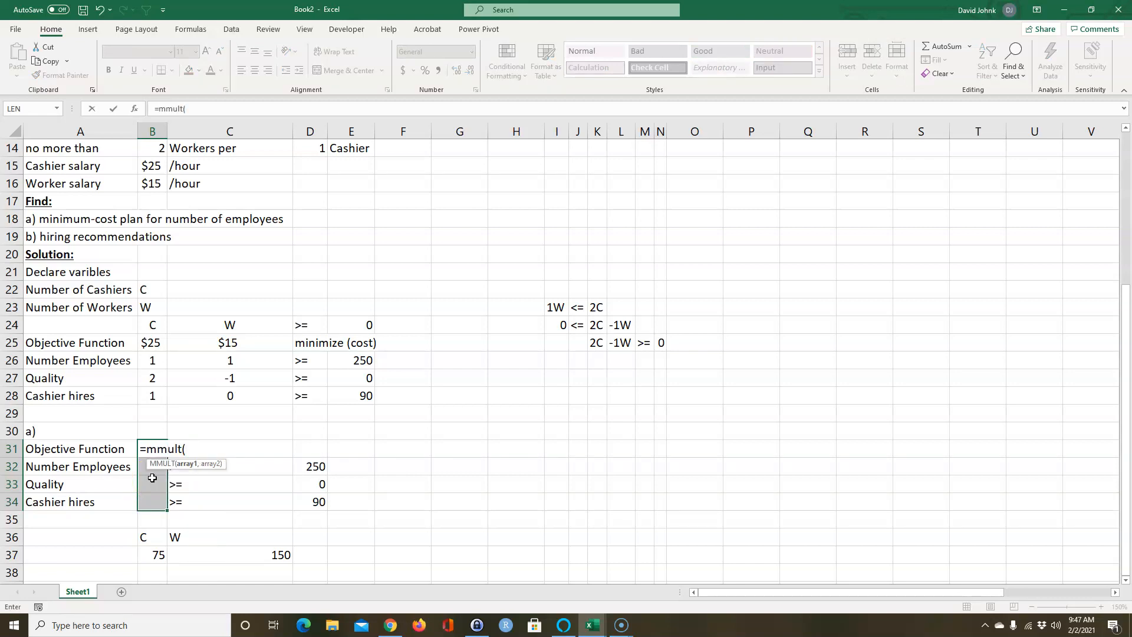
drag(151, 342, 210, 390)
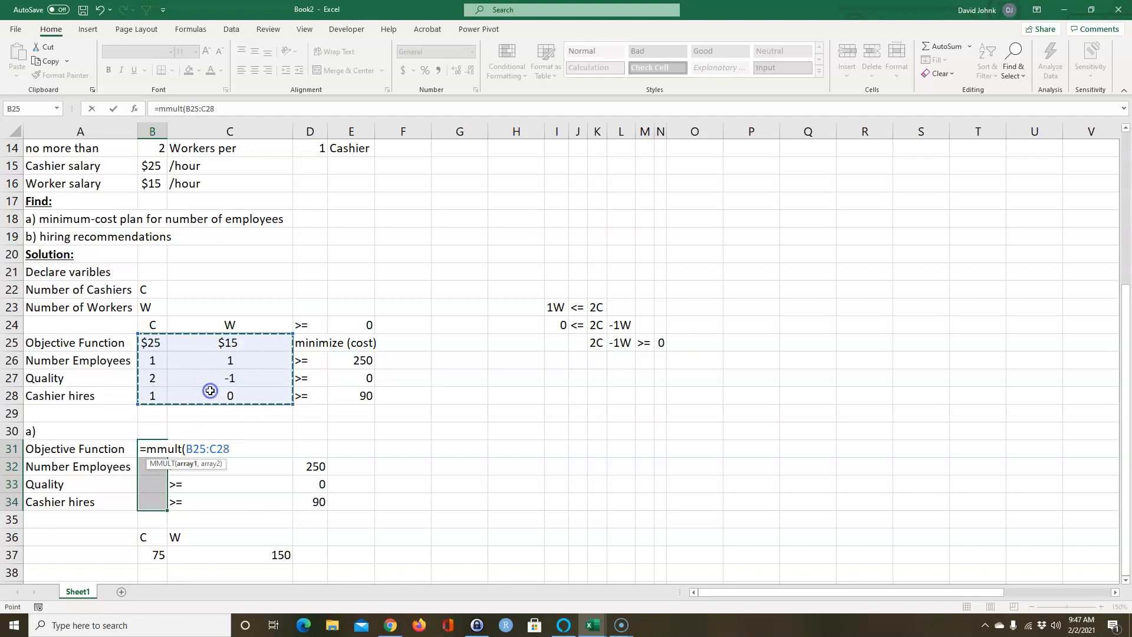
text(,tranpose()
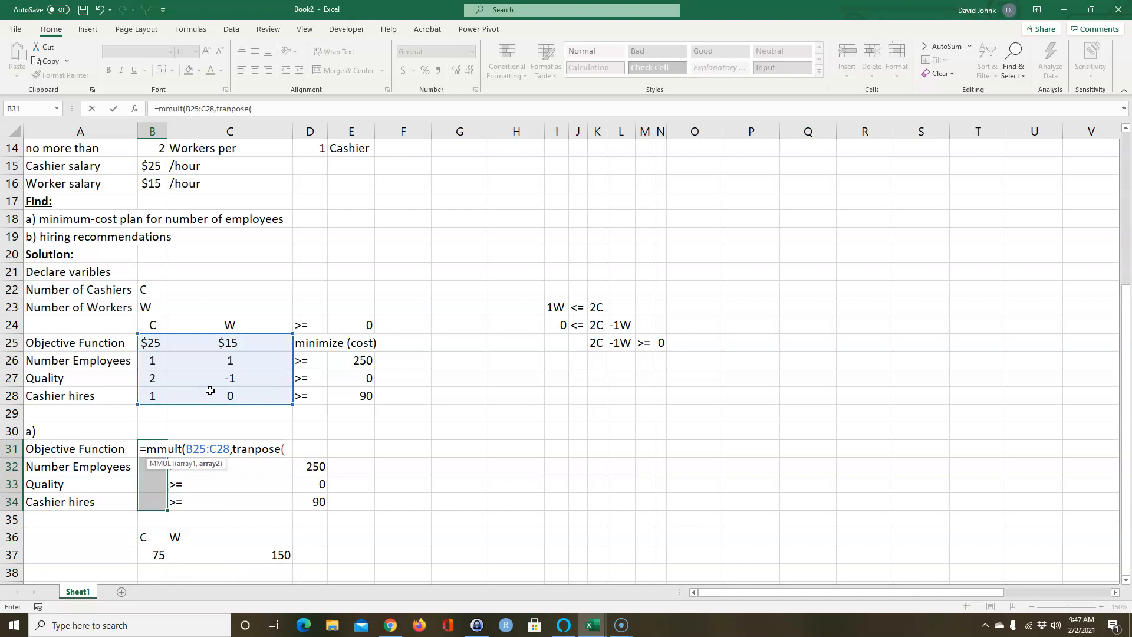
drag(154, 554, 201, 551)
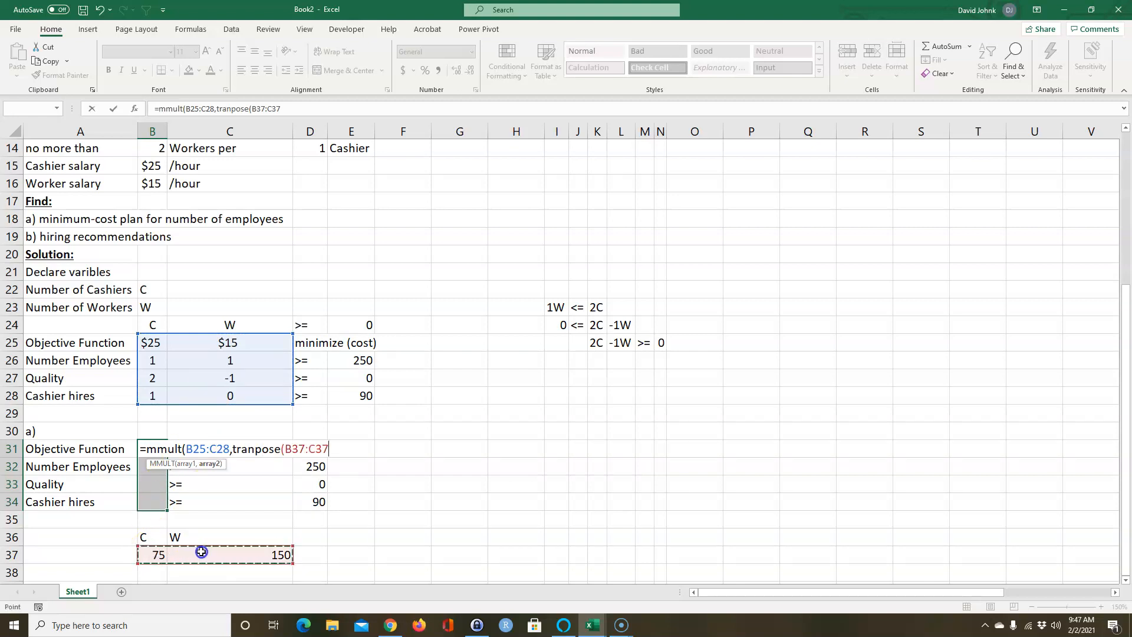
text()))
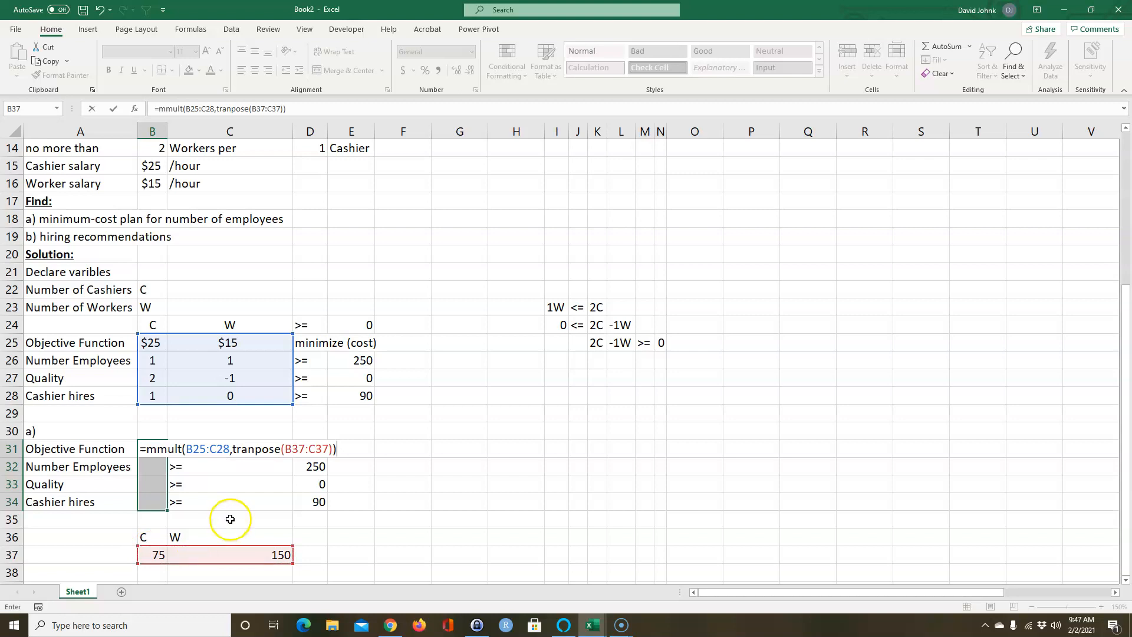
click(255, 449)
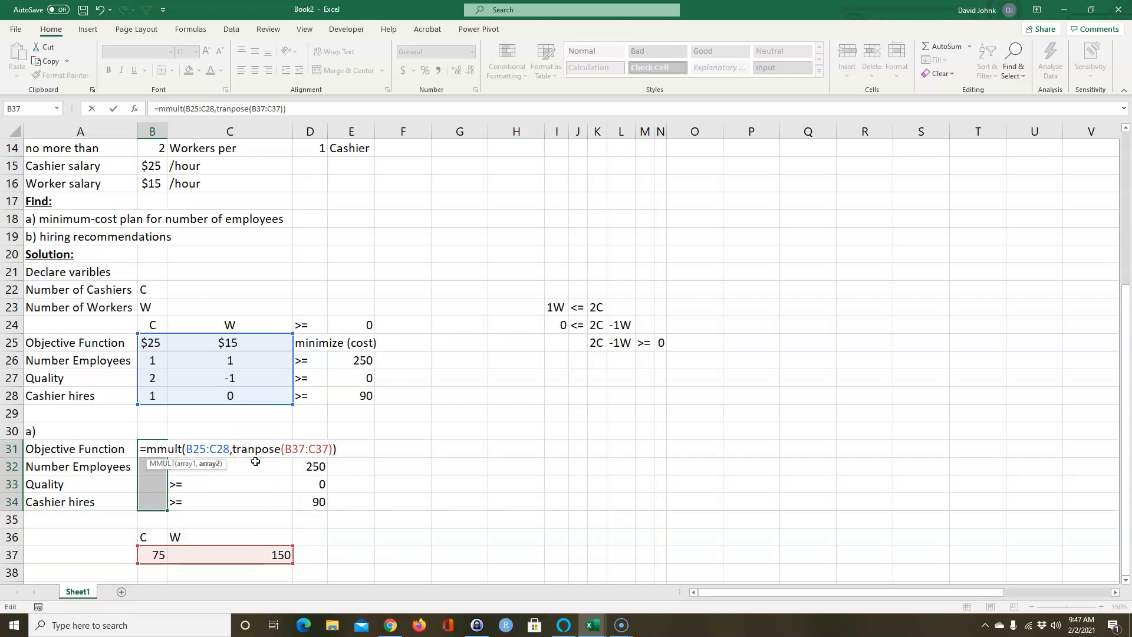
text(s)
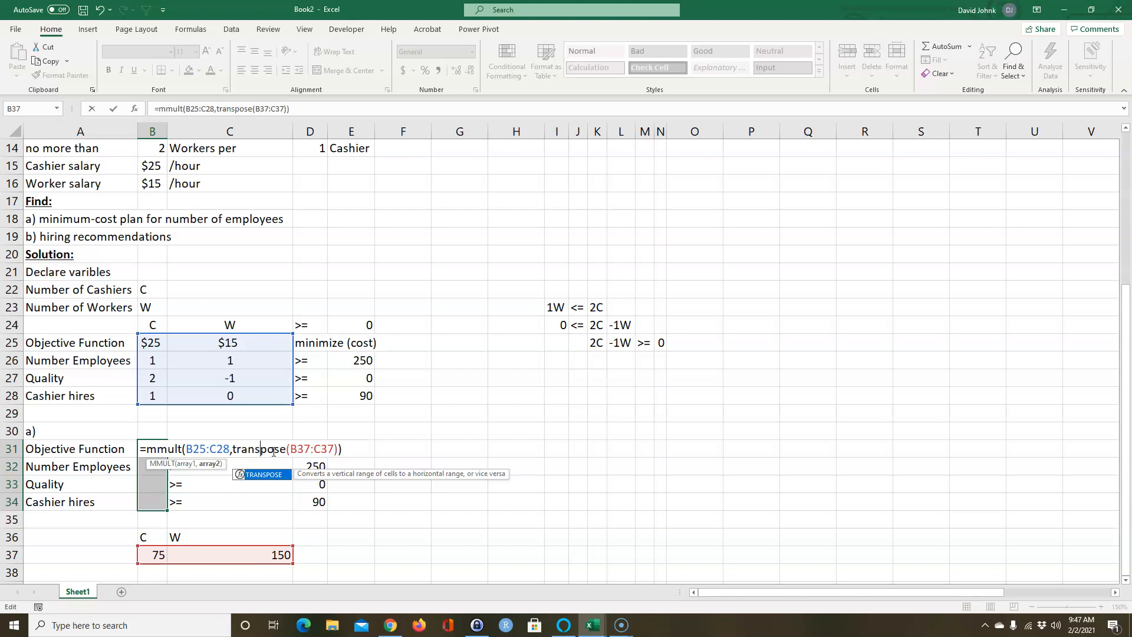
key(ctrl+shift+Return)
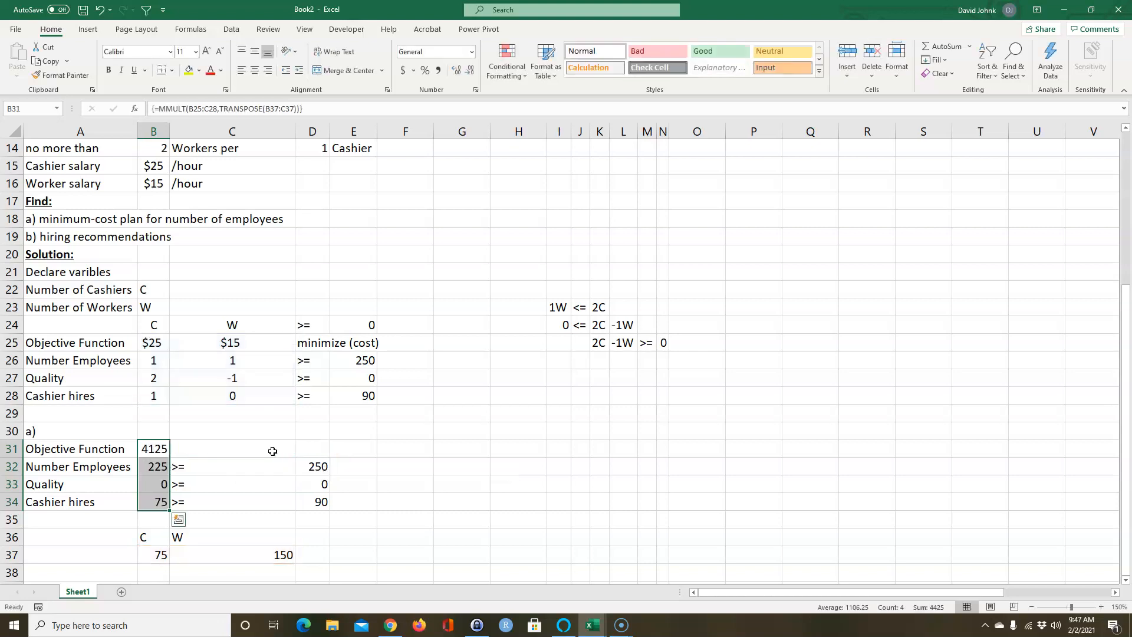
Format the objective function value in B31 with the dollar accounting number format.
click(149, 442)
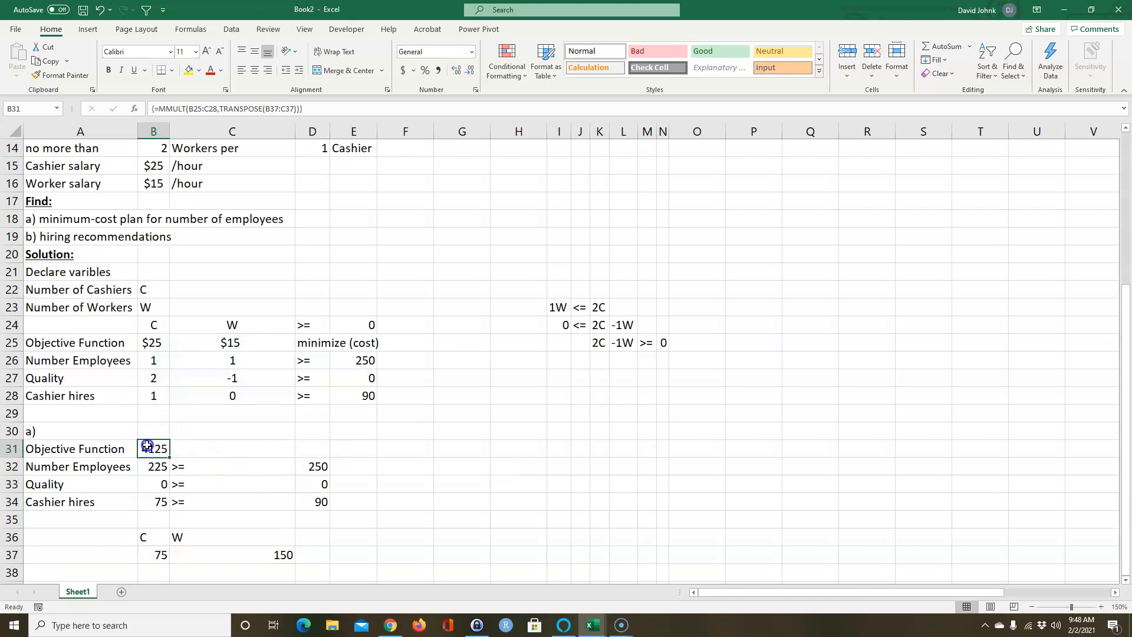
click(403, 70)
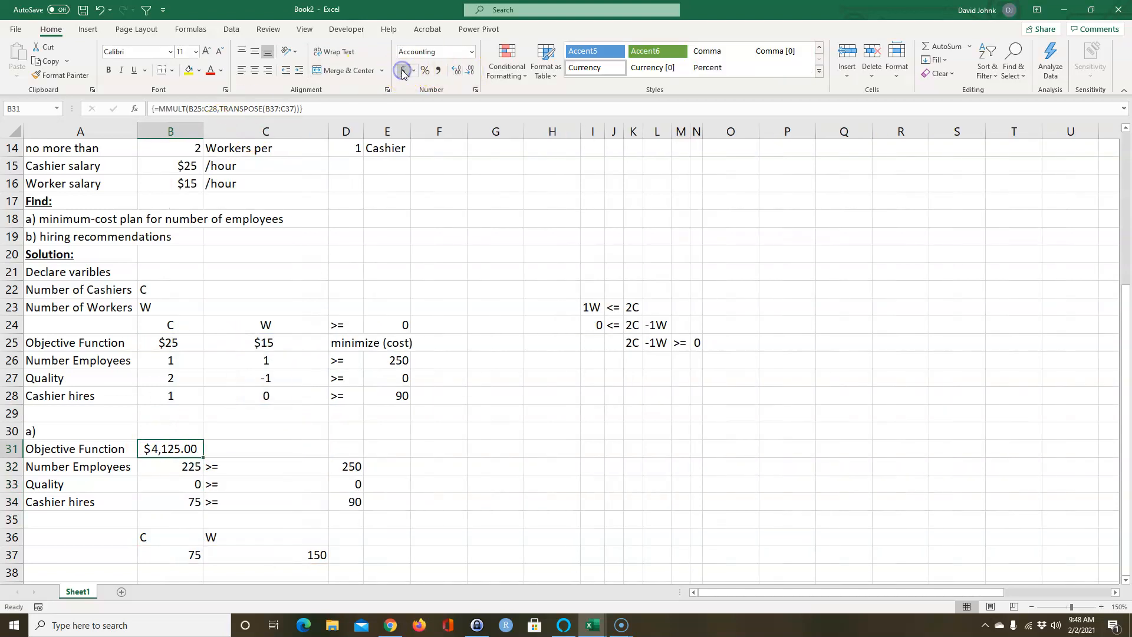
click(177, 535)
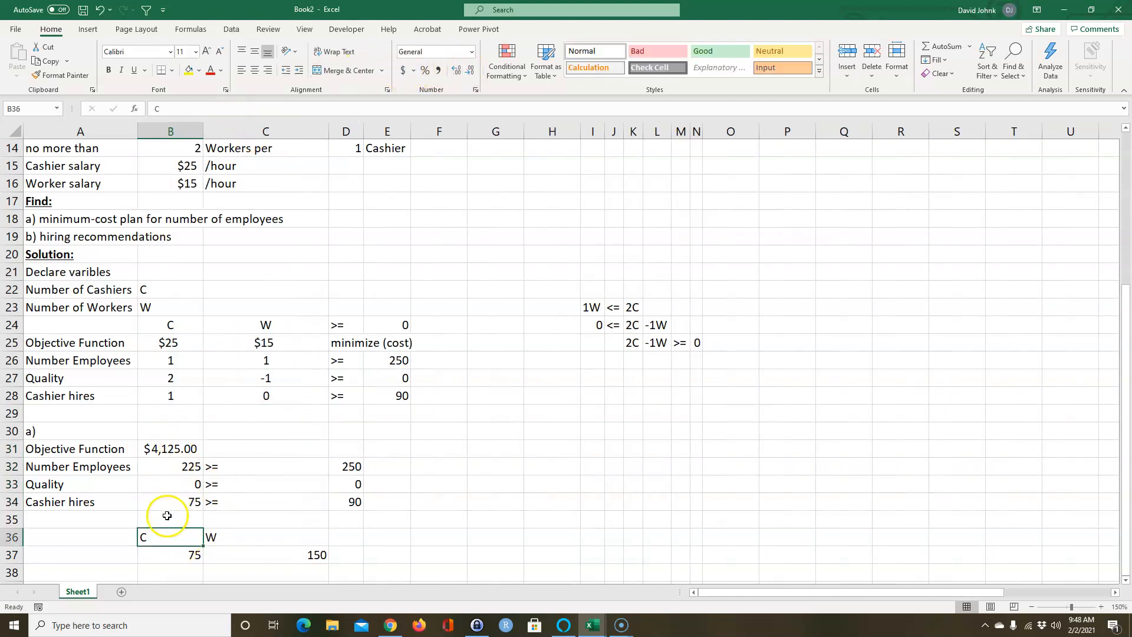
click(162, 566)
click(181, 448)
Change the trial value for C in B37 to 100.
click(181, 556)
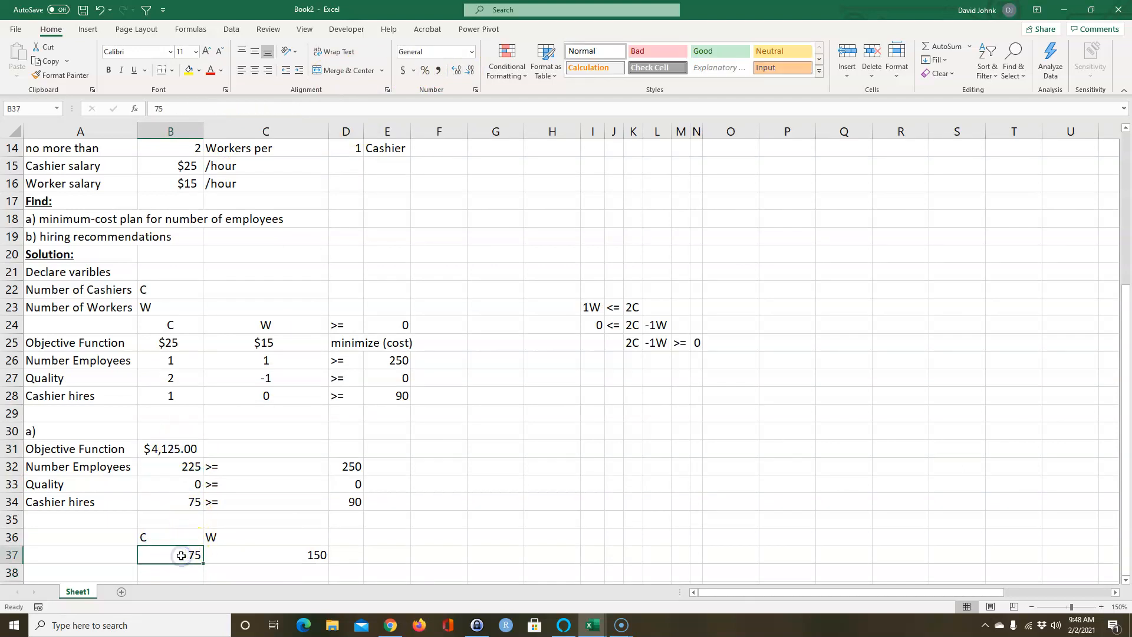
text(100)
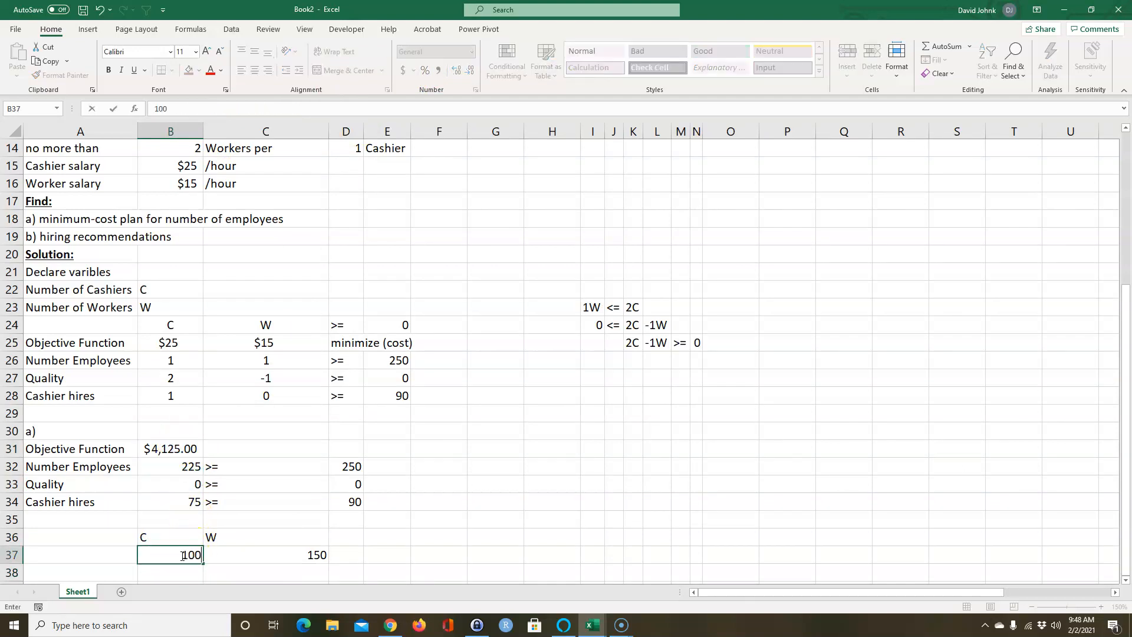
key(Return)
Examine how the objective and constraint results in B31:B34 depend on the variable values in B37:C37.
drag(177, 448, 173, 495)
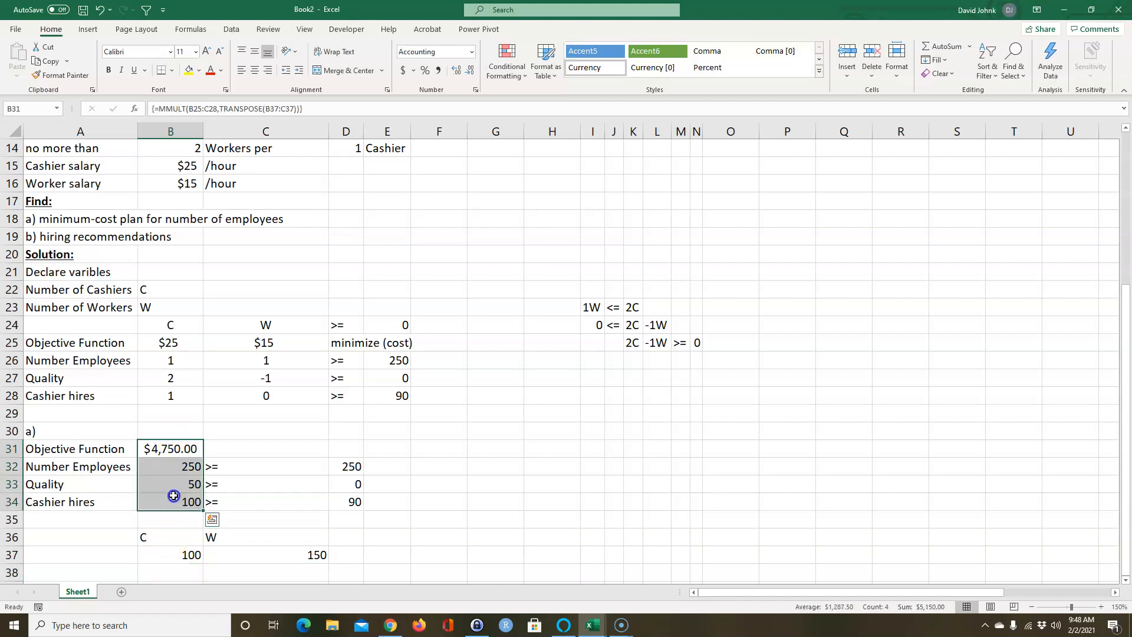
click(184, 450)
click(185, 505)
click(175, 449)
drag(98, 449, 155, 451)
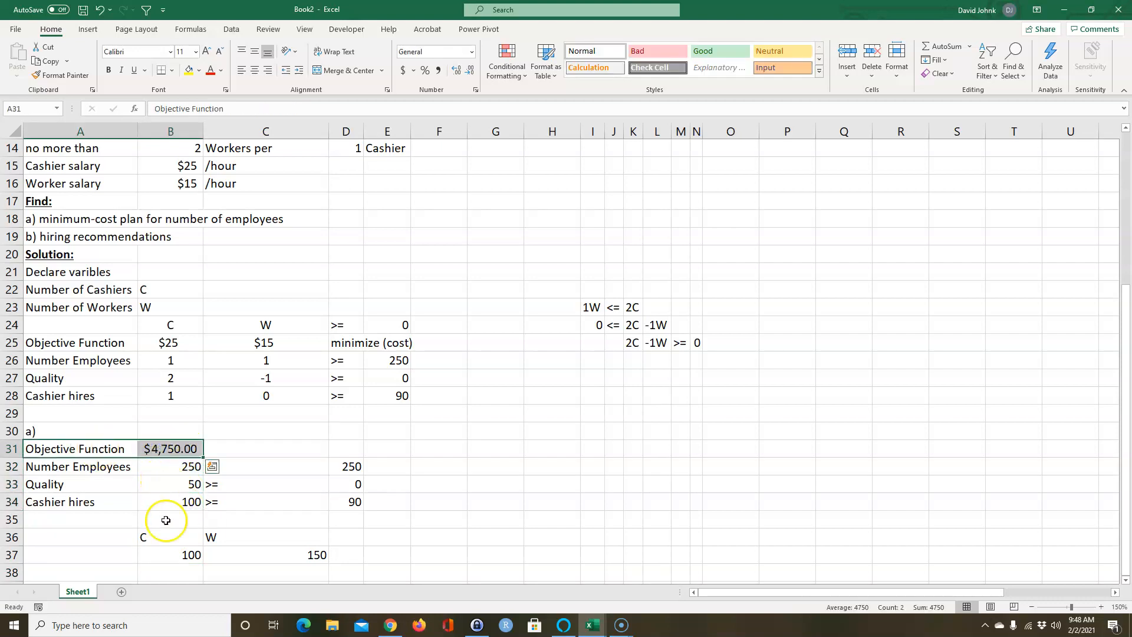
click(175, 554)
click(229, 552)
click(199, 556)
click(180, 556)
click(243, 559)
click(179, 557)
click(247, 556)
click(183, 554)
click(253, 557)
click(189, 556)
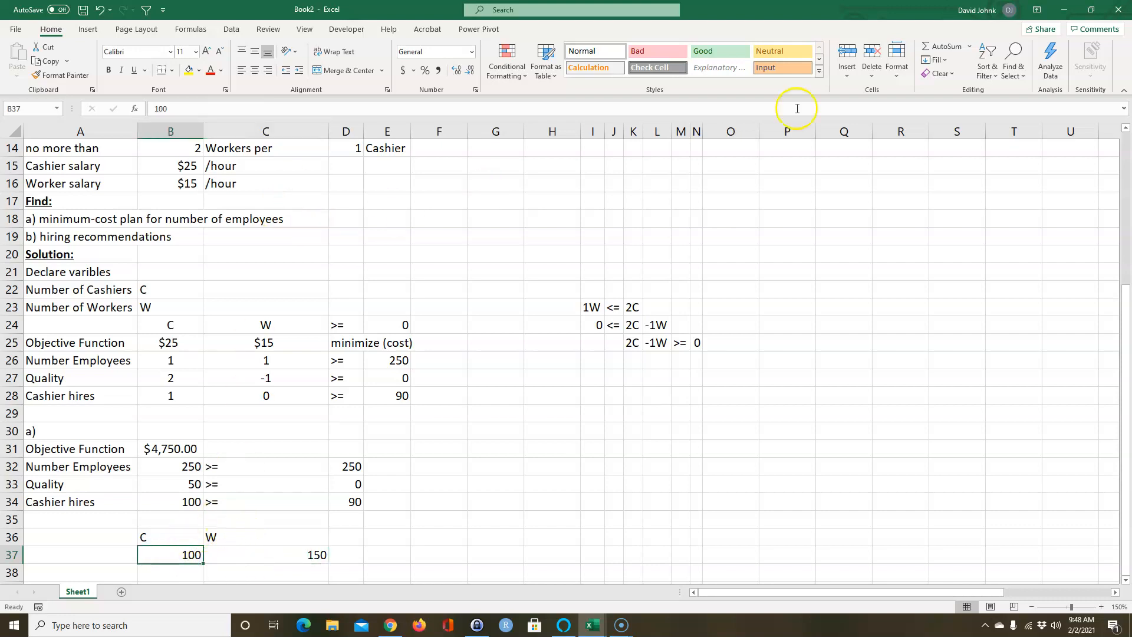
Check in the list of available Excel add-ins whether Solver Add-in is enabled, and leave without applying changes.
click(230, 30)
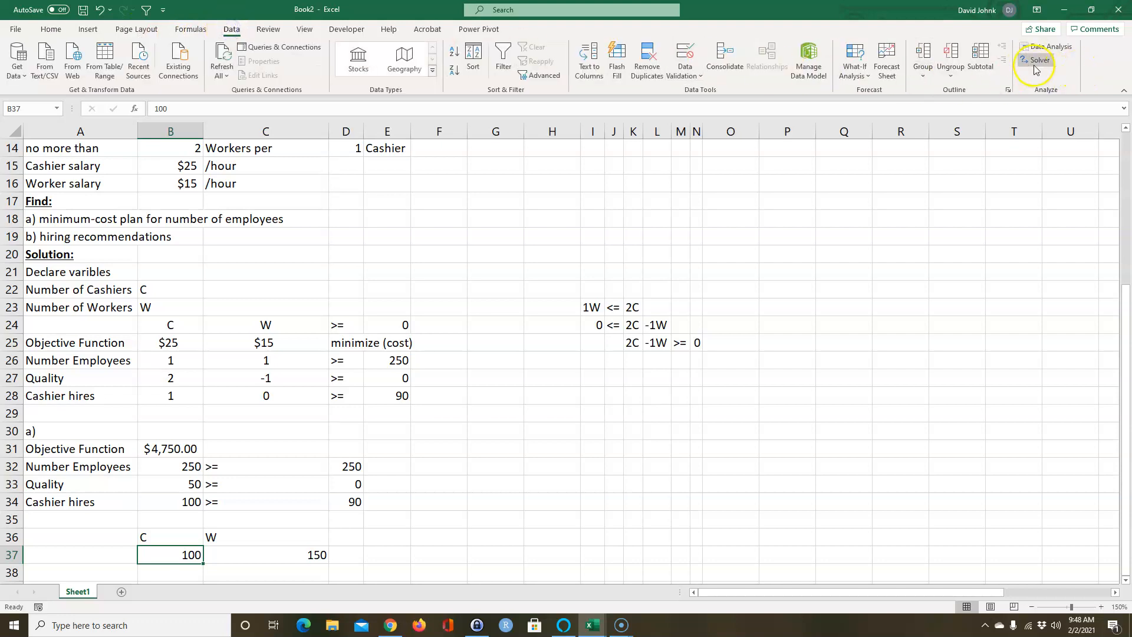
click(18, 29)
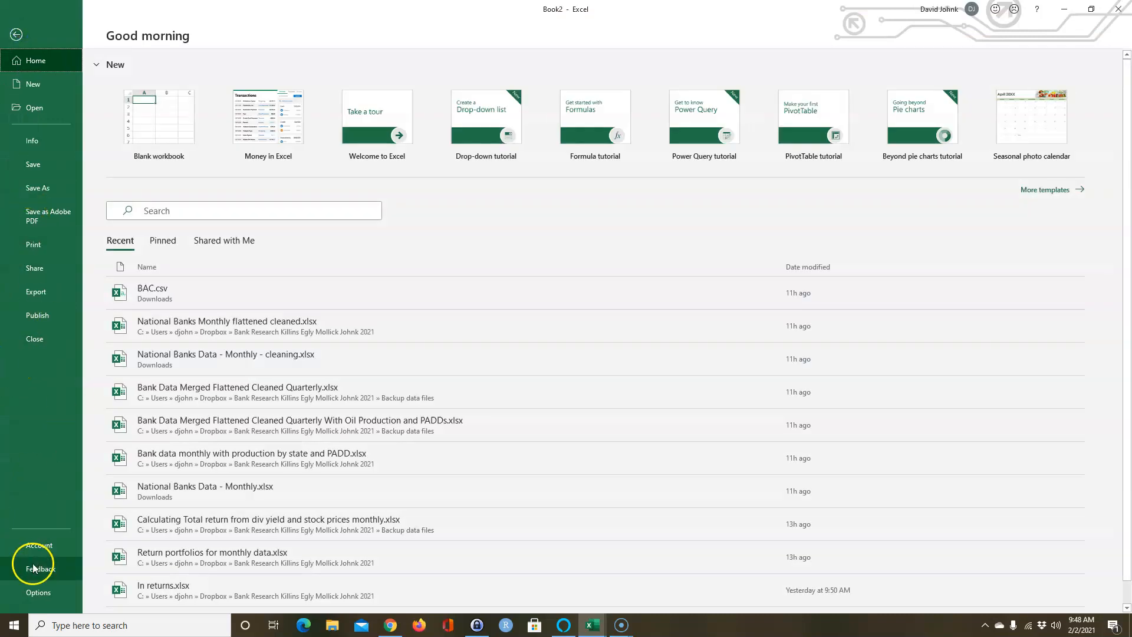
click(39, 591)
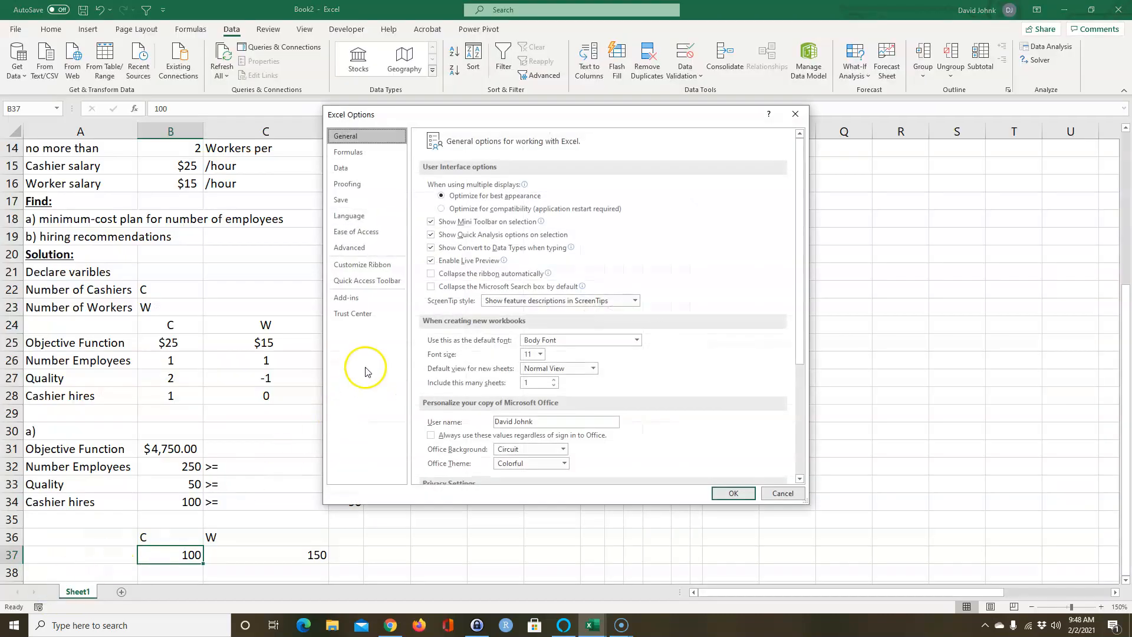
click(351, 300)
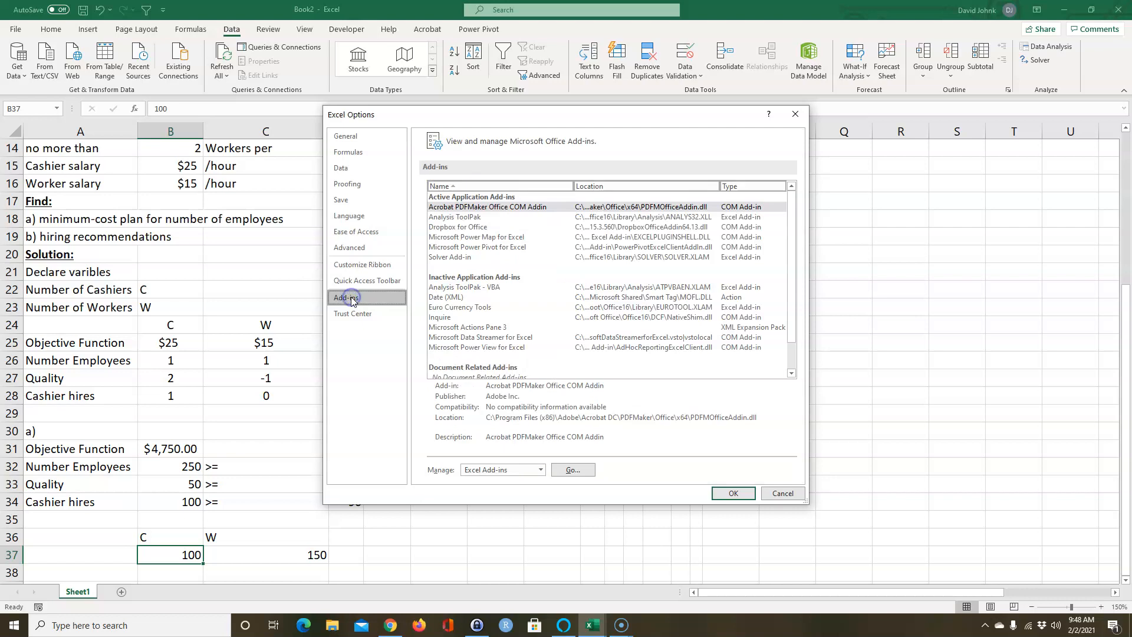
click(572, 471)
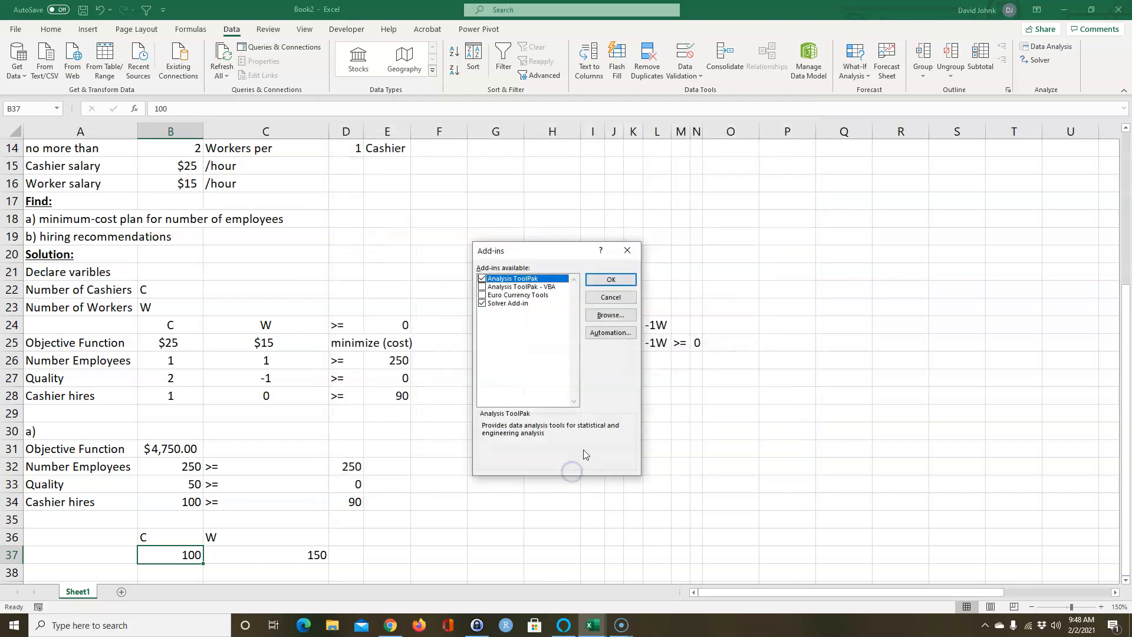
click(481, 303)
click(613, 282)
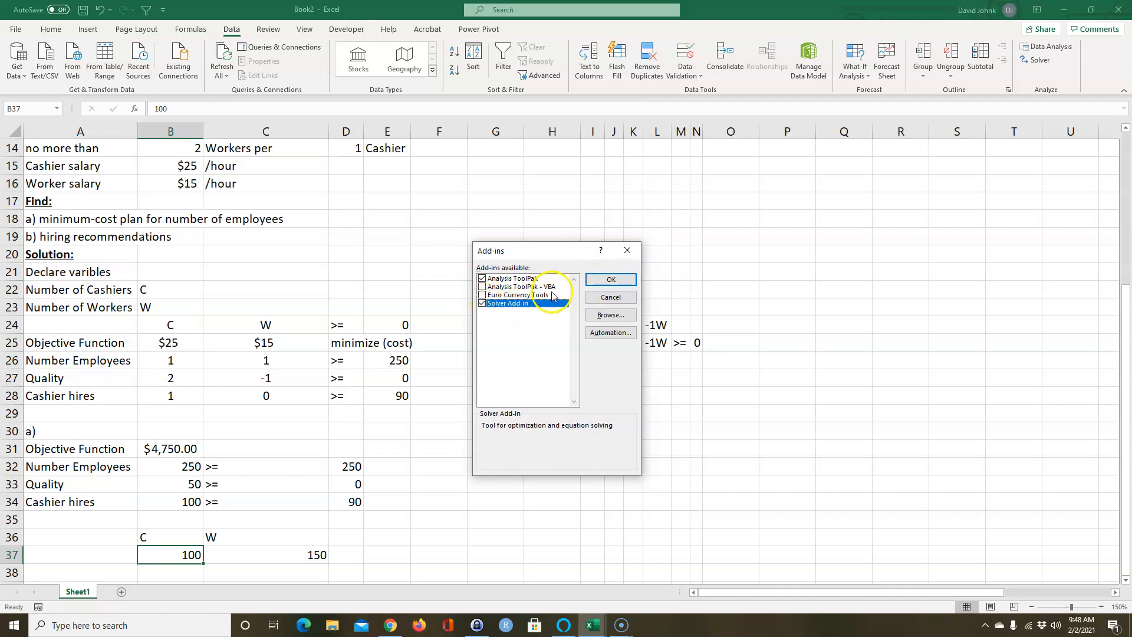
click(483, 304)
click(483, 304)
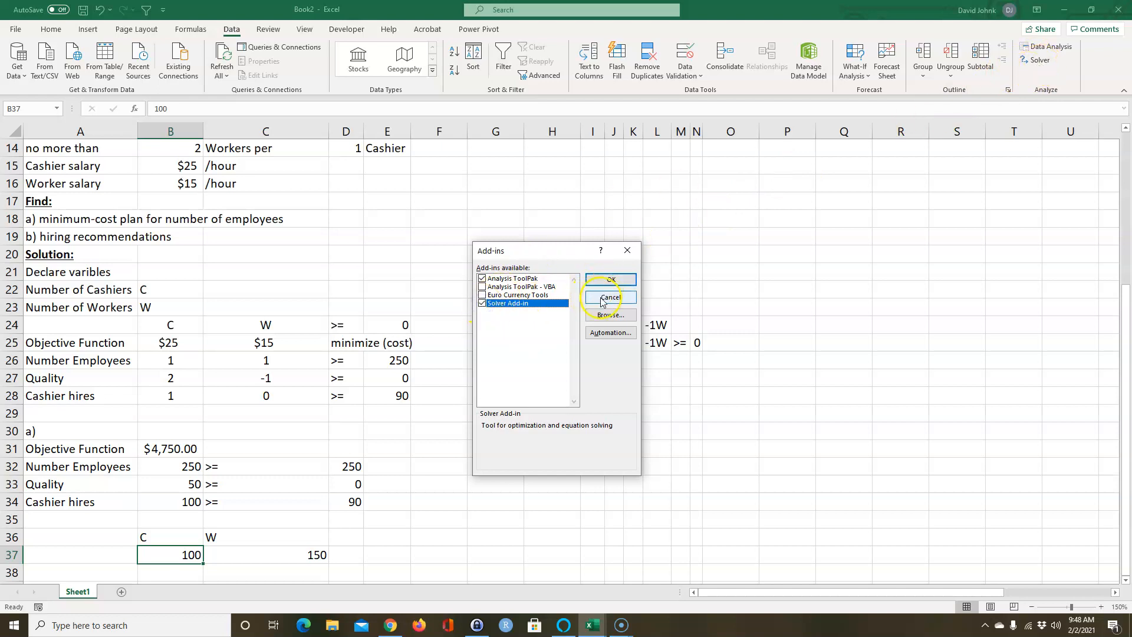
click(601, 299)
Open Solver and set it to minimize the objective function cell B31.
click(1042, 70)
drag(482, 192, 672, 188)
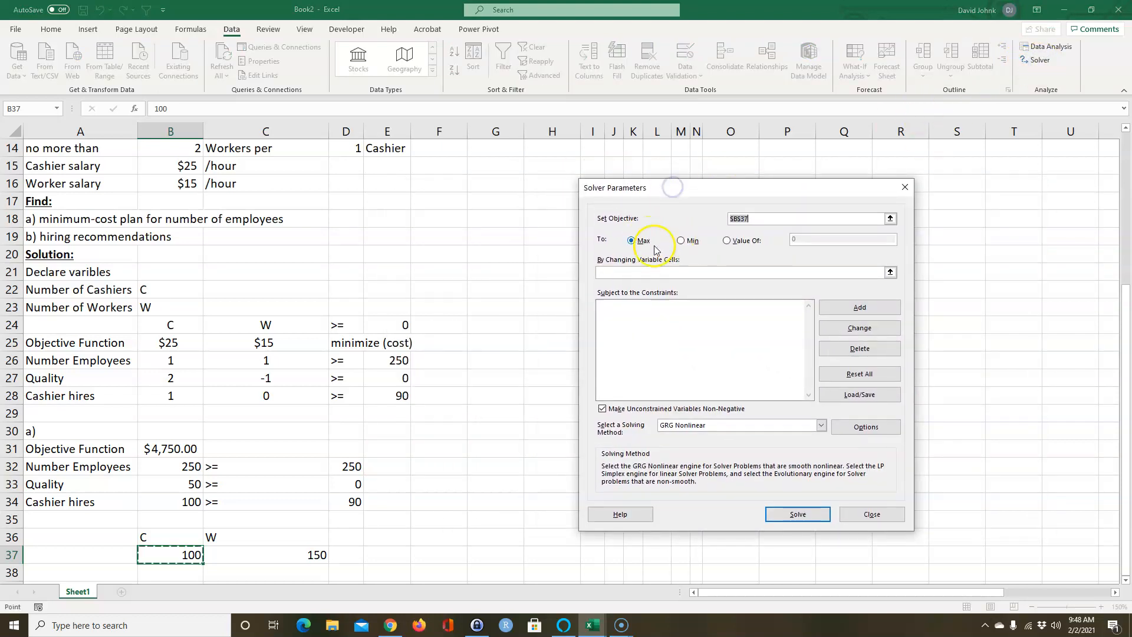
click(168, 451)
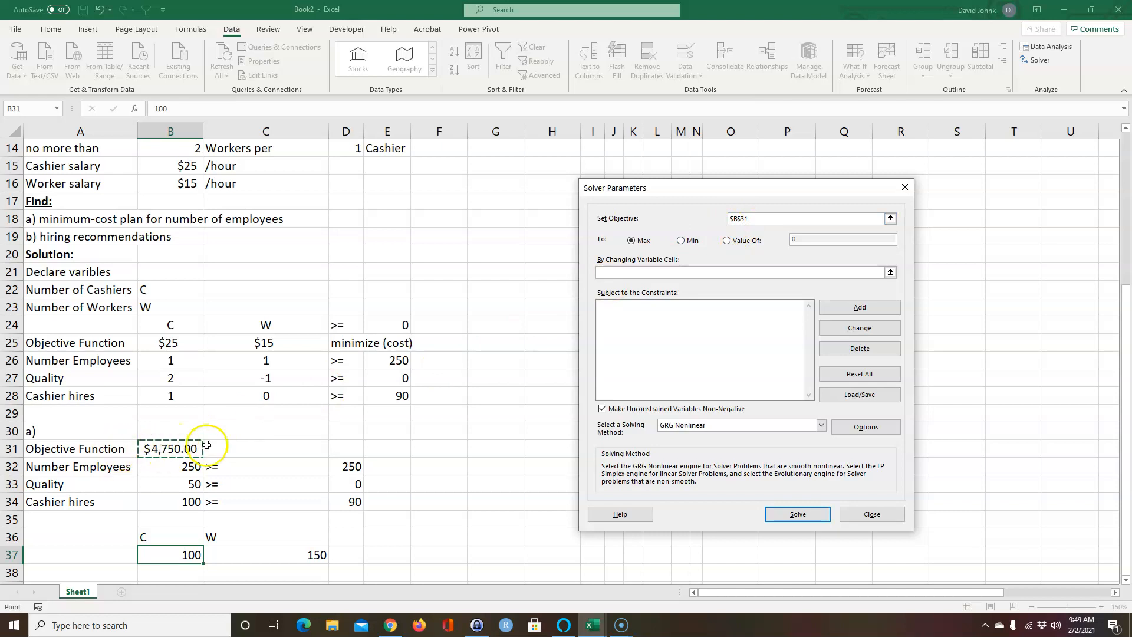
click(682, 241)
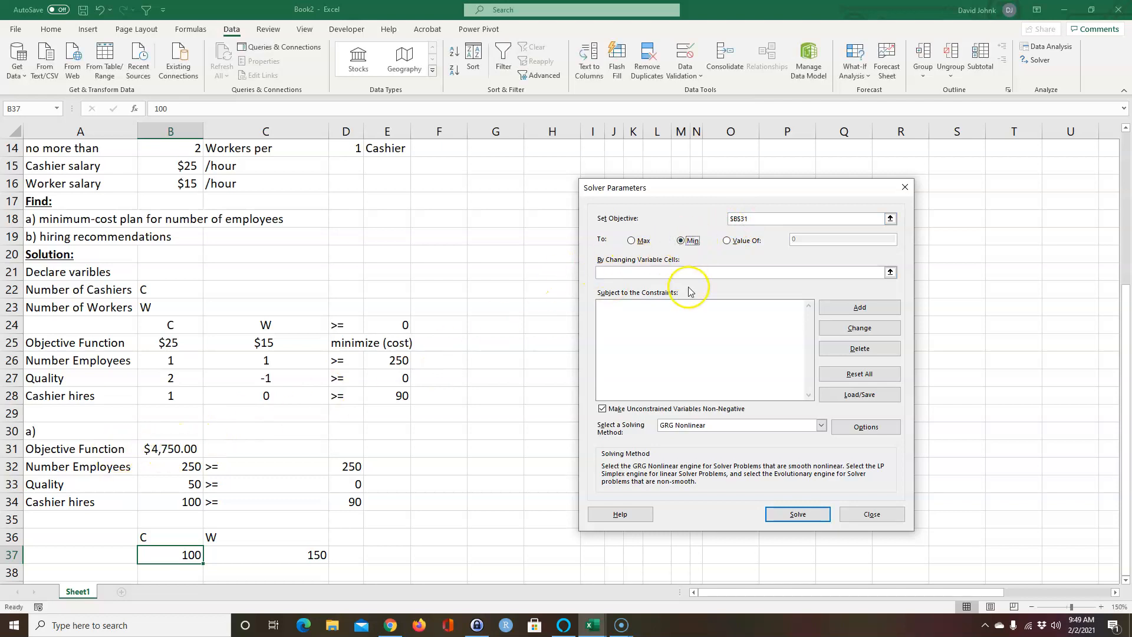
Set the Solver variable cells to B37:C37 and add the number-of-employees constraint B32 >= D32.
click(670, 270)
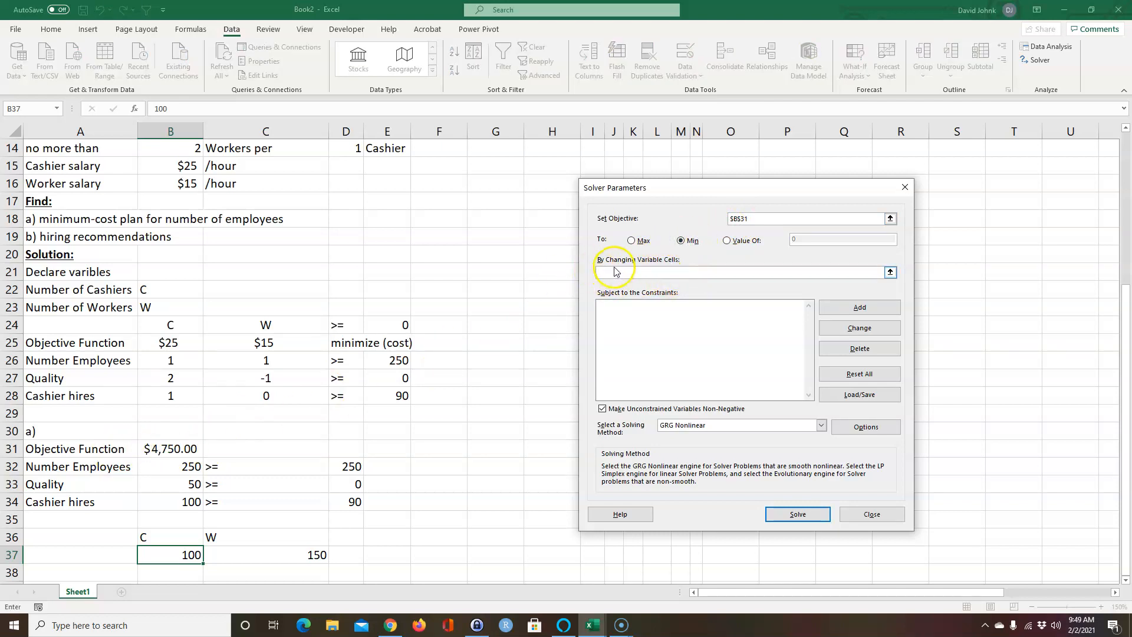
drag(177, 557, 238, 556)
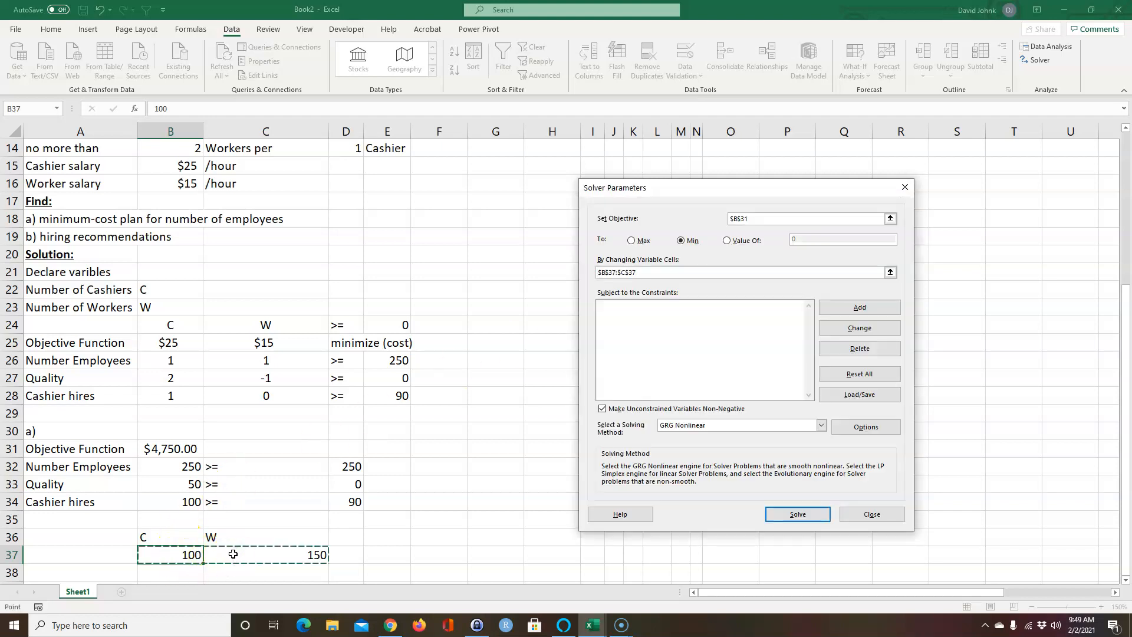
click(842, 308)
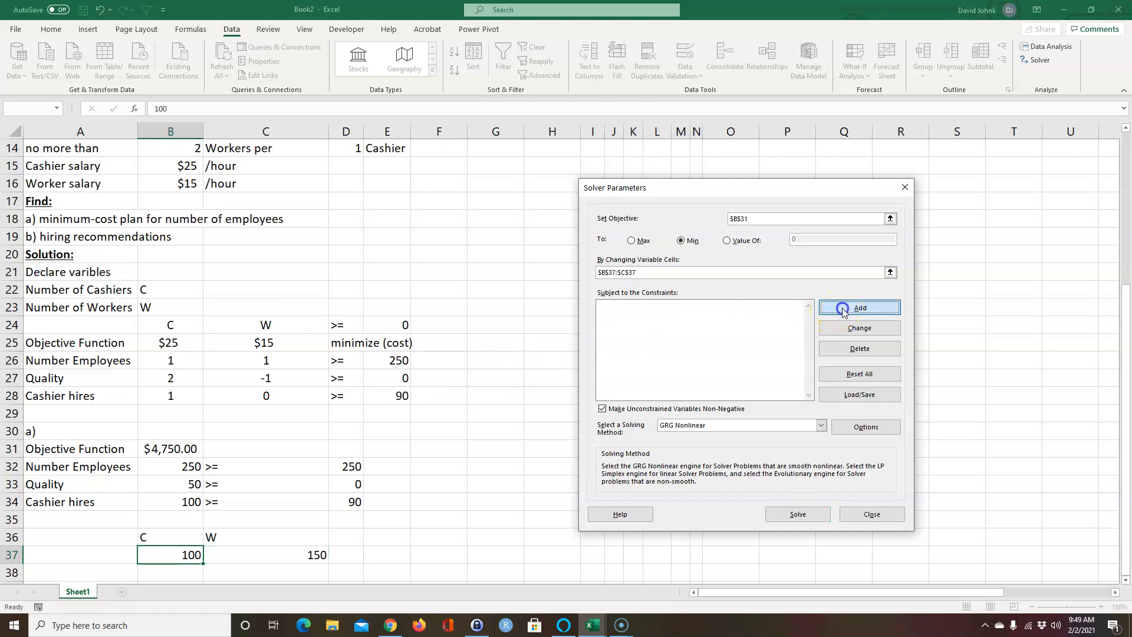
drag(718, 331, 479, 449)
click(170, 468)
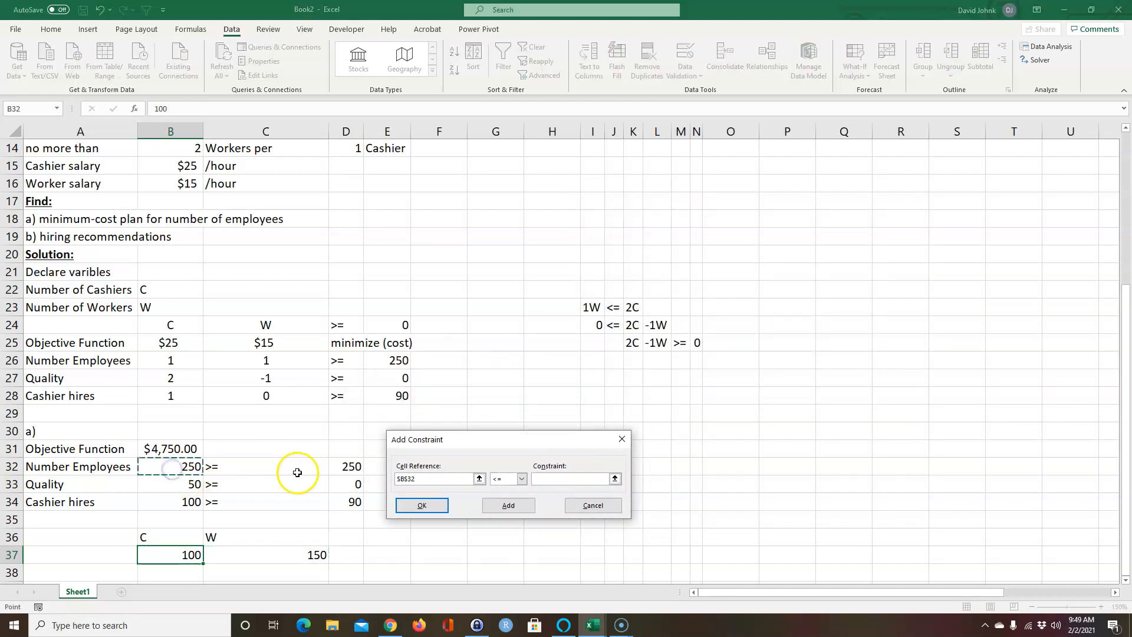
click(522, 479)
click(498, 506)
click(348, 466)
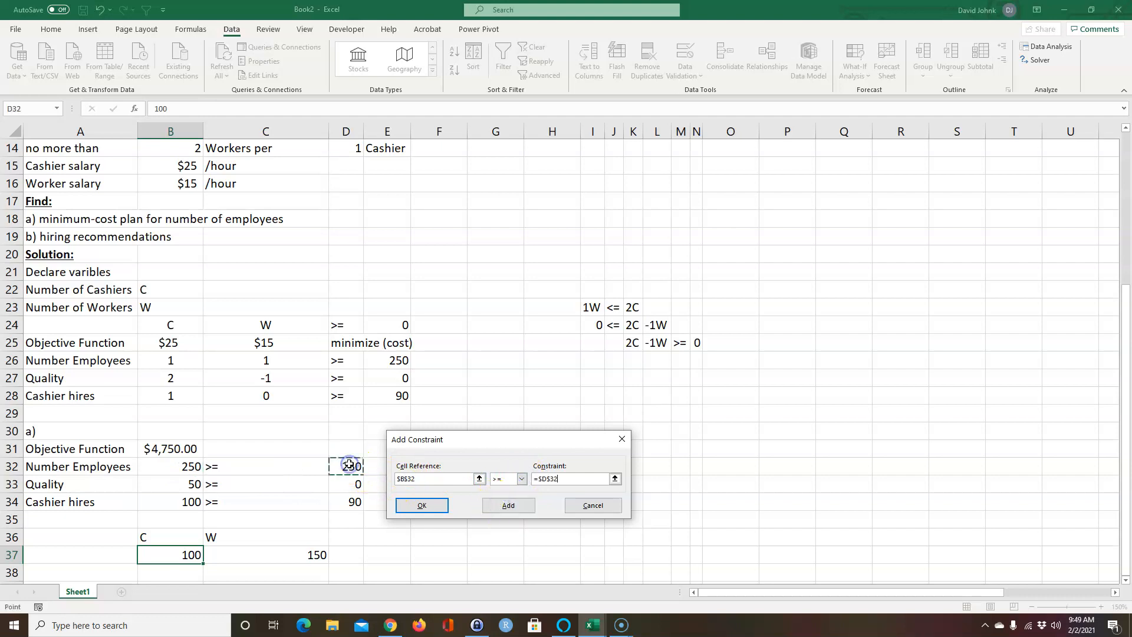
click(503, 508)
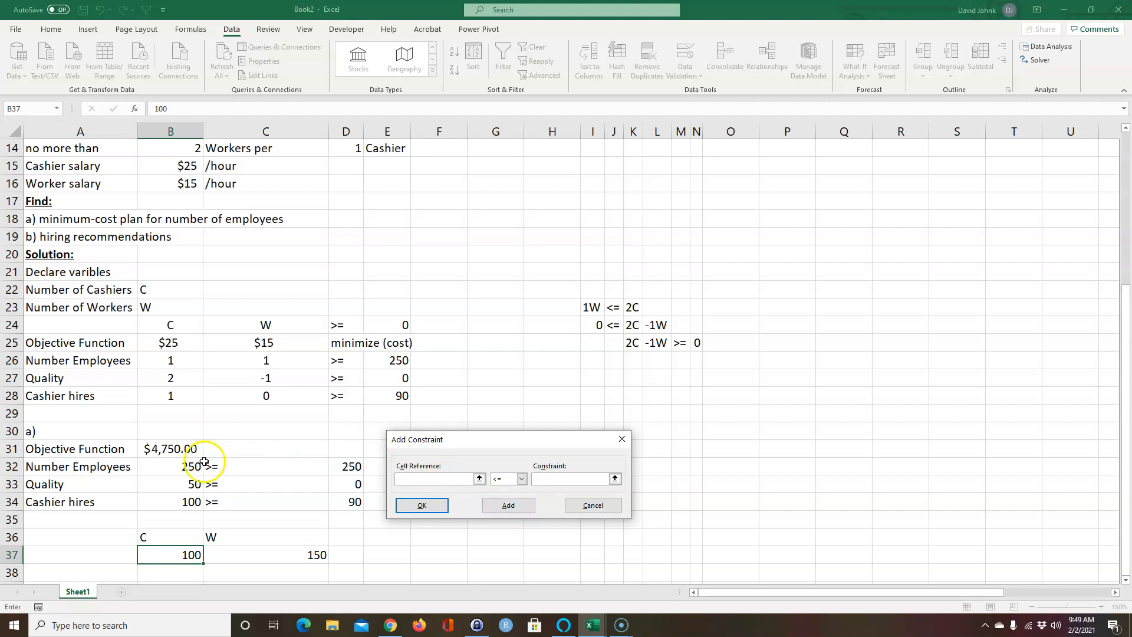
Add the quality constraint B33 >= D33 to the Solver model.
click(179, 485)
click(521, 479)
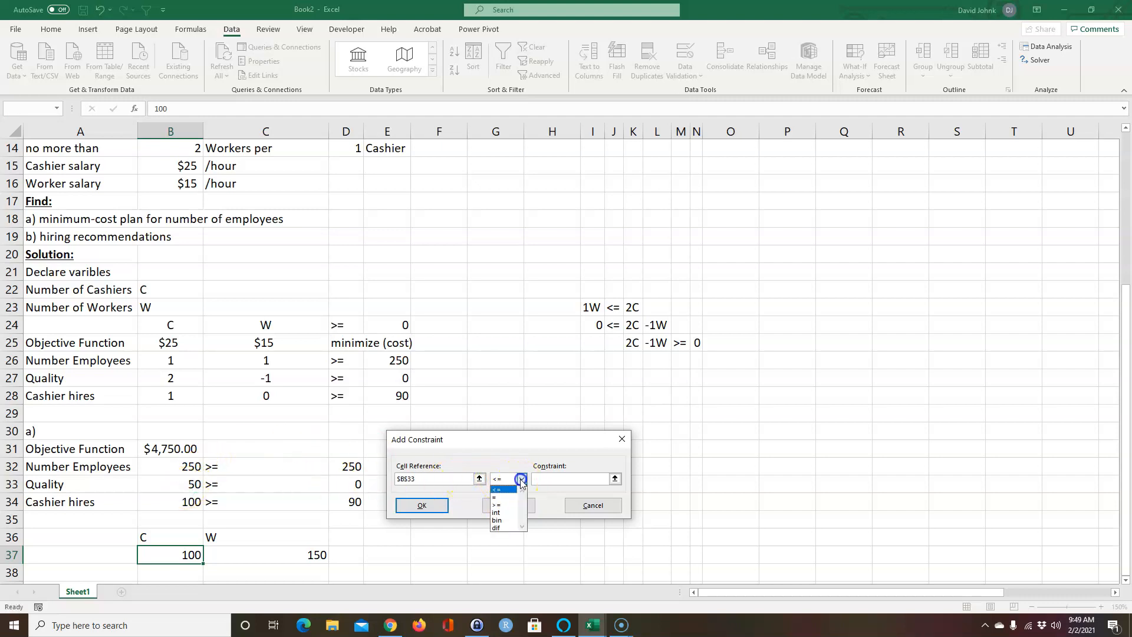
click(501, 505)
click(350, 484)
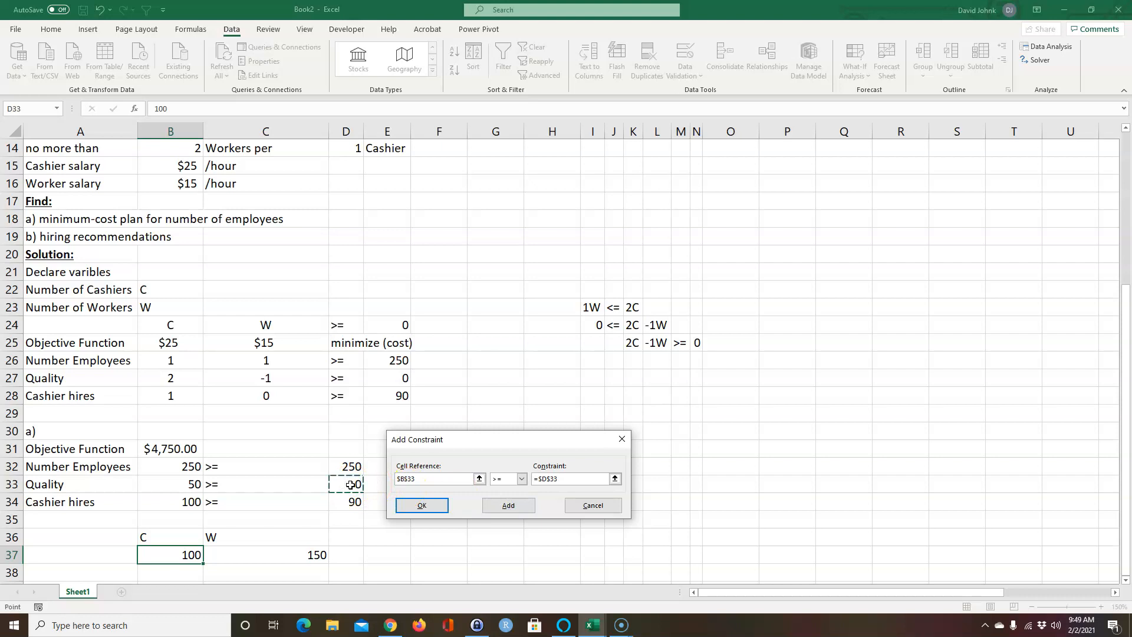
click(509, 505)
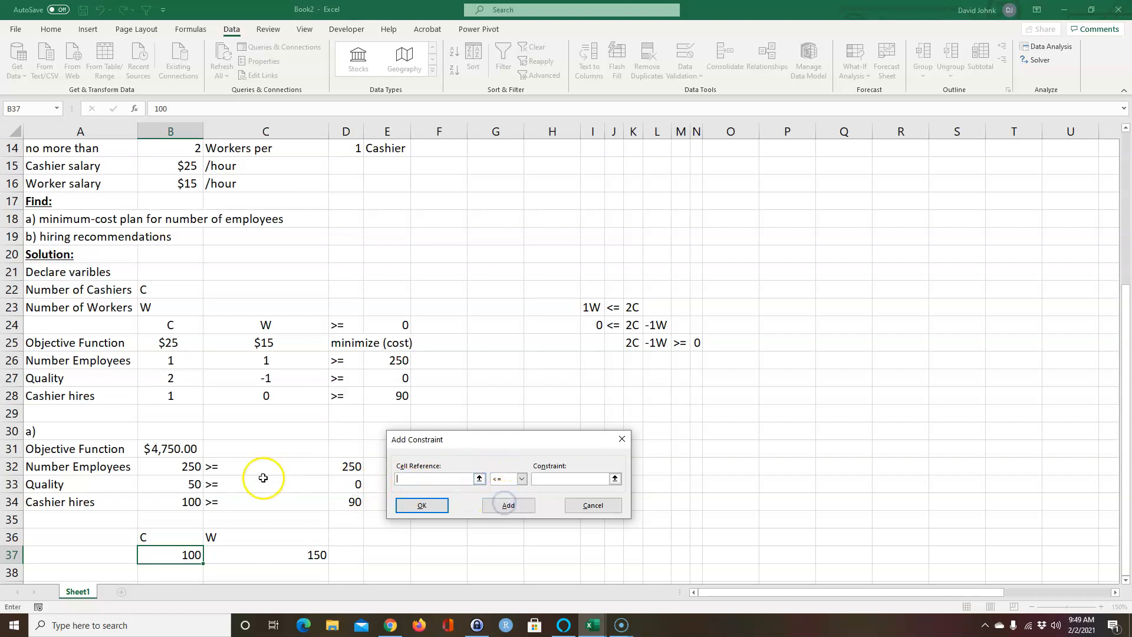
Add the cashier hires constraint B34 >= D34 and finish the constraint list.
click(185, 501)
click(522, 479)
click(500, 506)
click(354, 502)
click(422, 505)
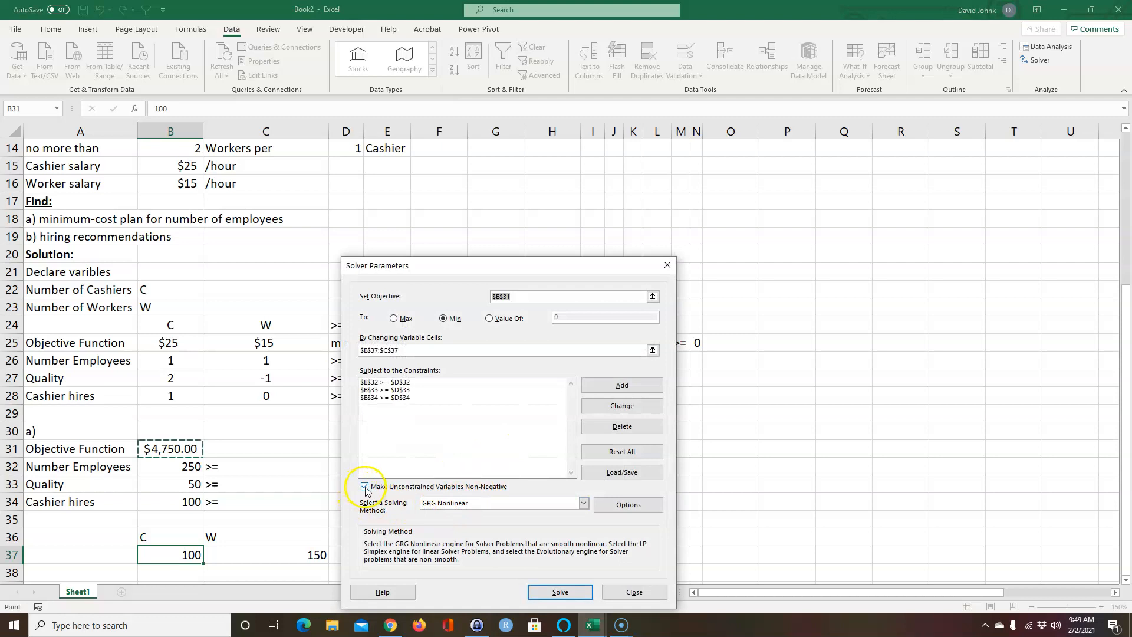
Choose Simplex LP as the solving method, solve the model and keep the Solver solution.
drag(452, 265, 713, 234)
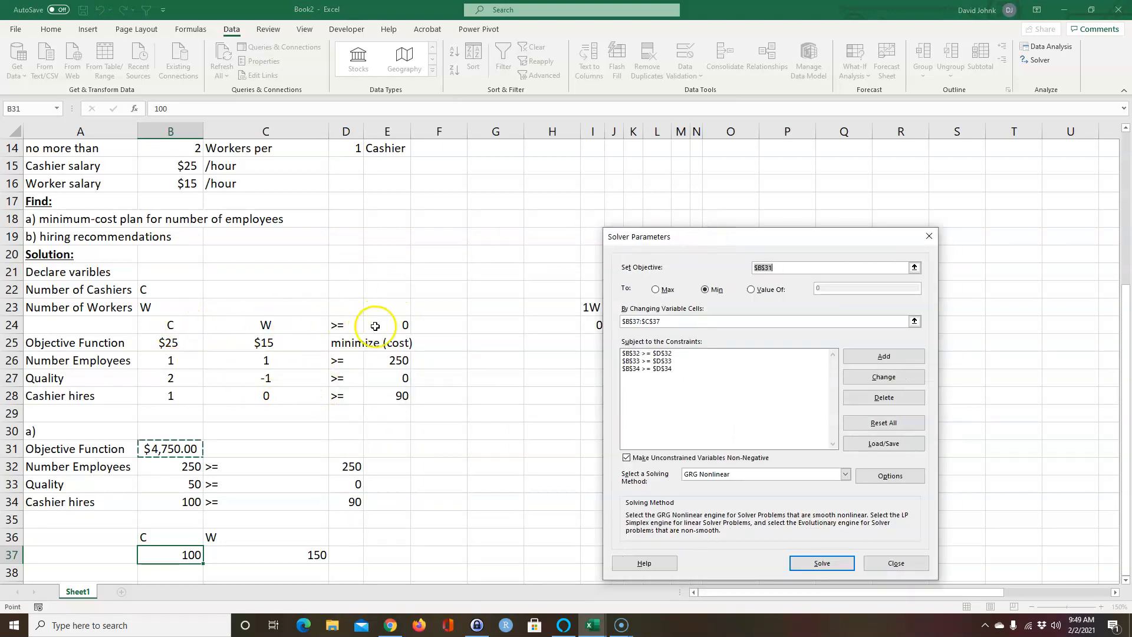
drag(695, 236, 579, 181)
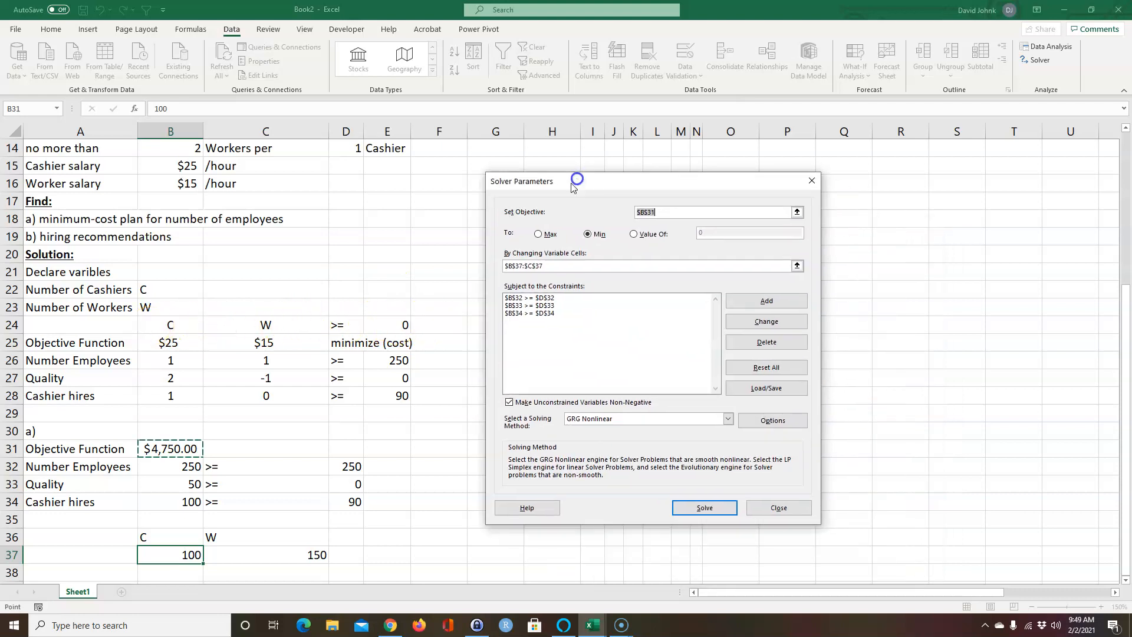
click(726, 418)
click(623, 436)
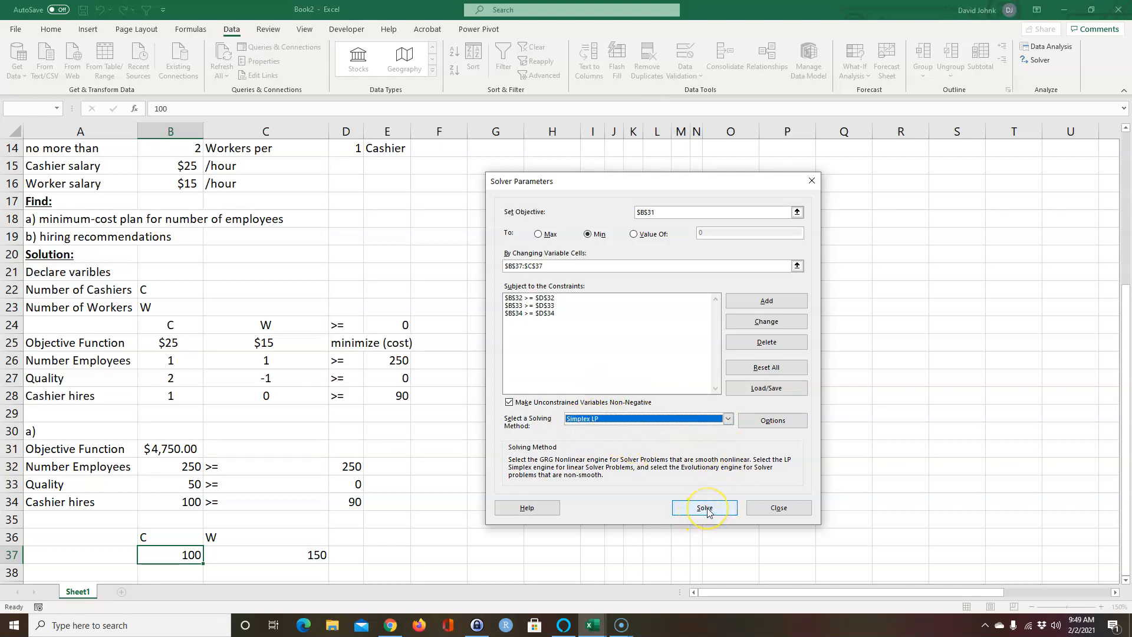
click(705, 508)
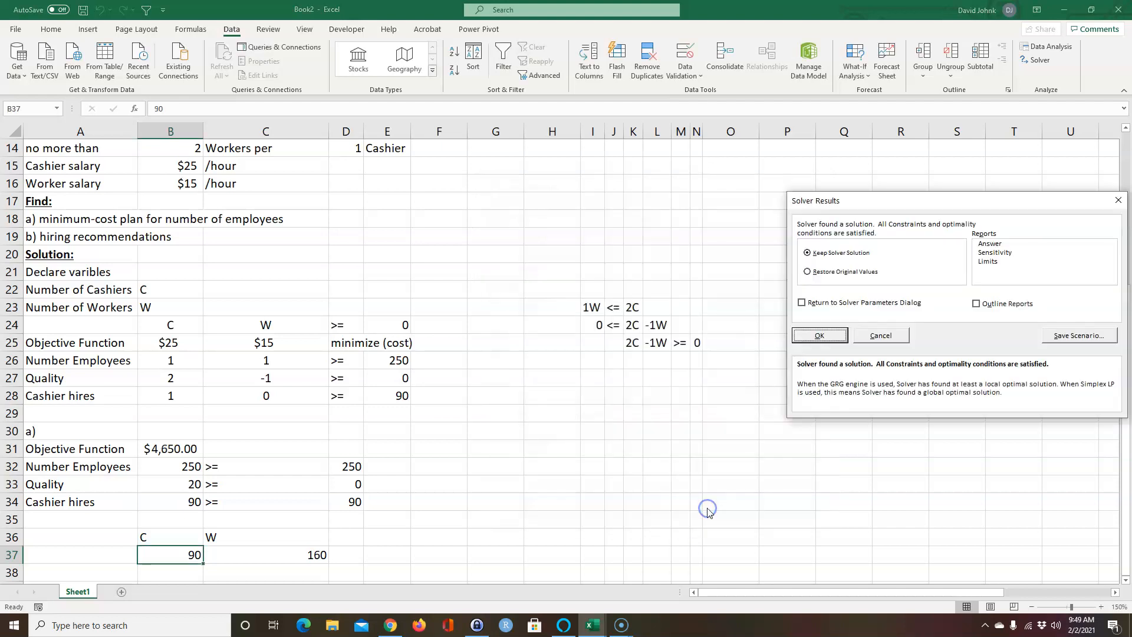
click(820, 335)
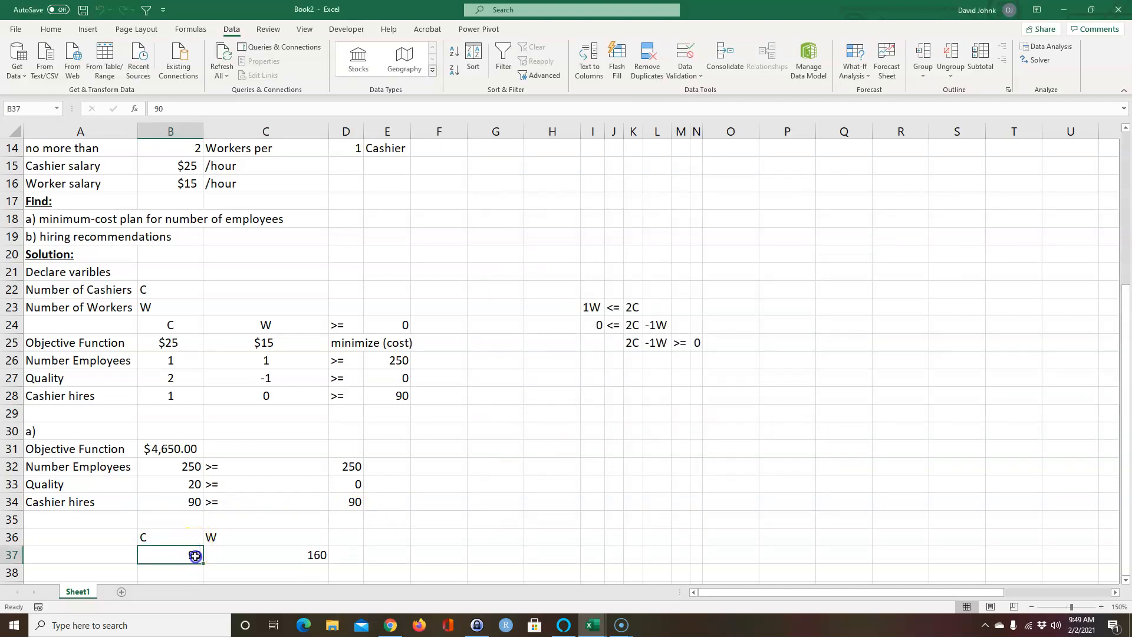
Highlight the optimal variable values with their C and W labels in B36:C37 with yellow fill.
drag(196, 556, 276, 554)
drag(168, 537, 264, 556)
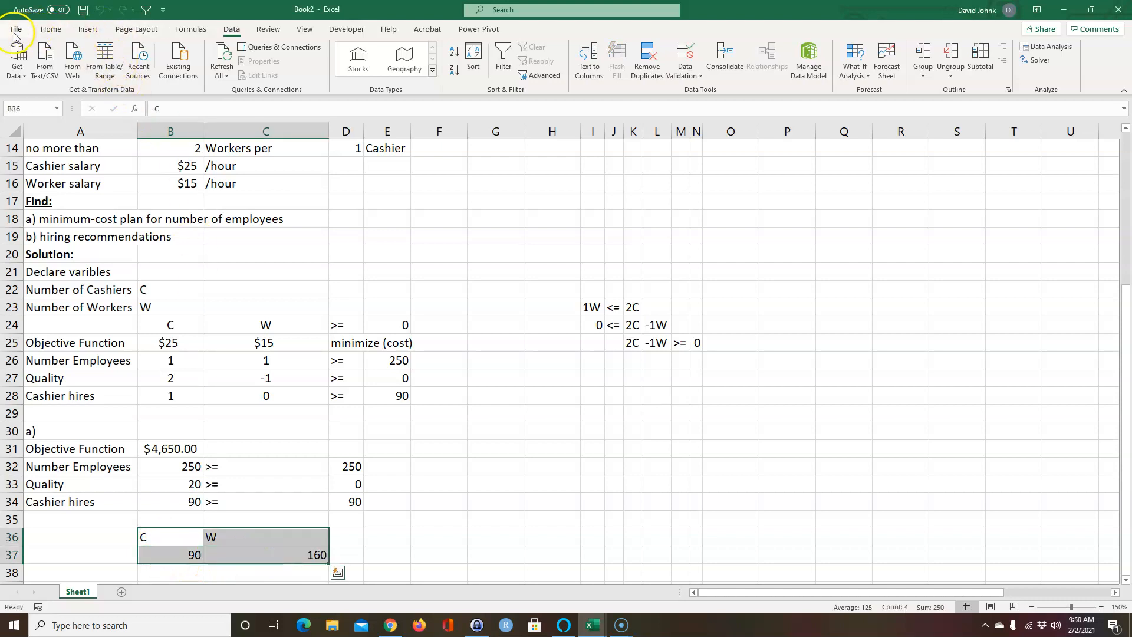
click(52, 31)
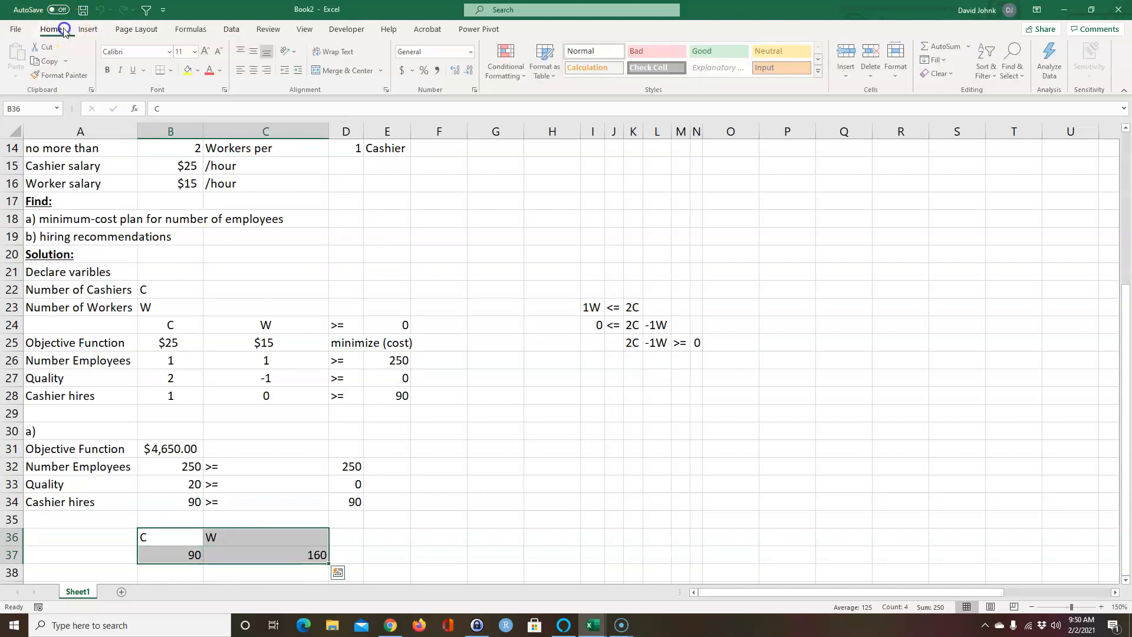
click(190, 77)
scroll(353, 512, down, 1)
drag(177, 484, 176, 498)
click(250, 492)
drag(278, 486, 274, 499)
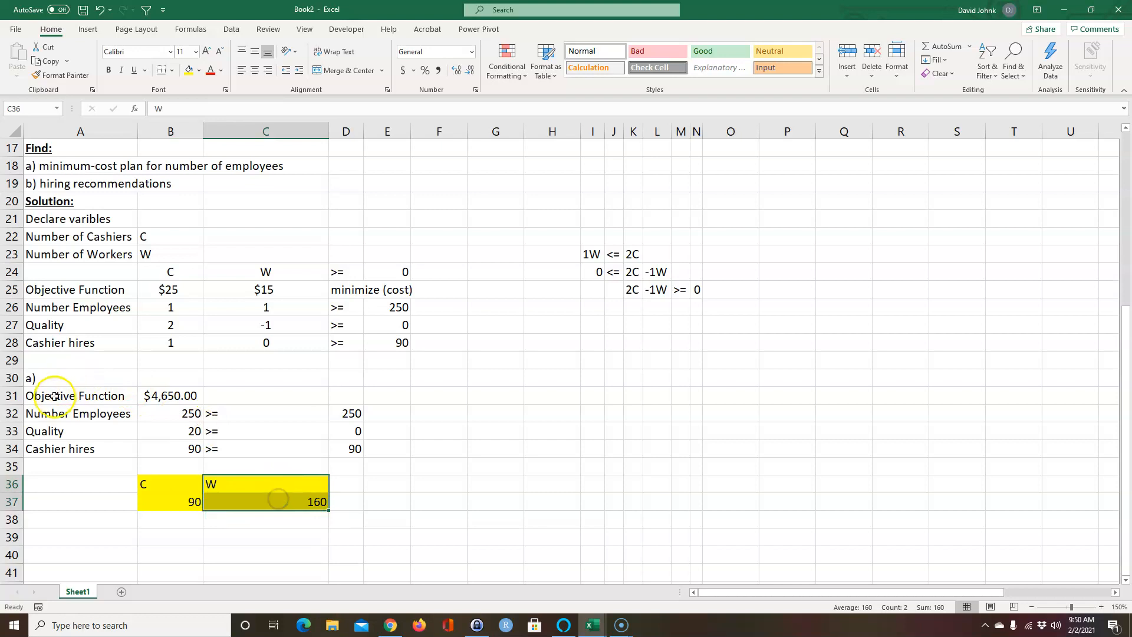
Highlight the objective function label and its value in A31:B31 with yellow fill.
drag(54, 396, 158, 397)
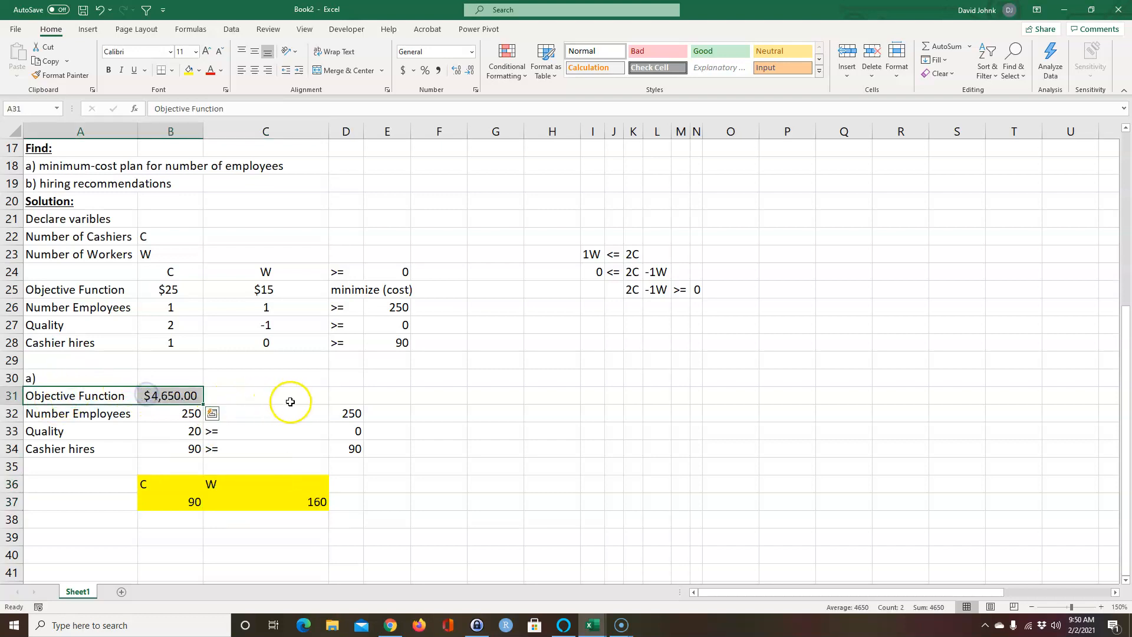
scroll(290, 402, up, 3)
click(189, 70)
scroll(248, 354, down, 3)
click(151, 534)
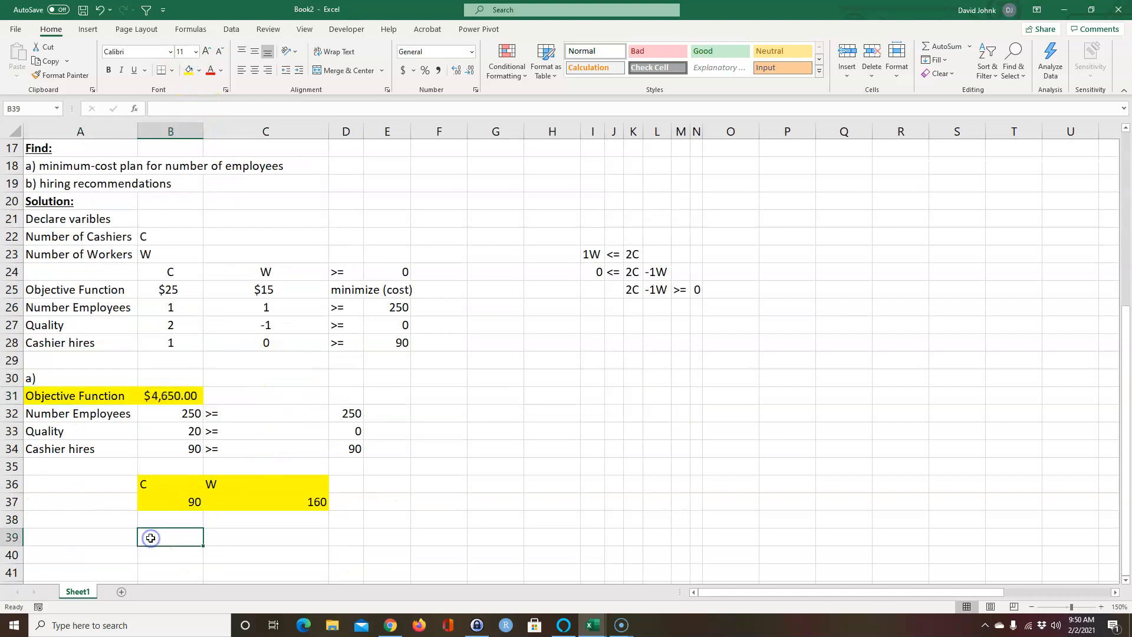
click(157, 395)
Enter the label "b)" in cell A39.
click(58, 534)
text(b)
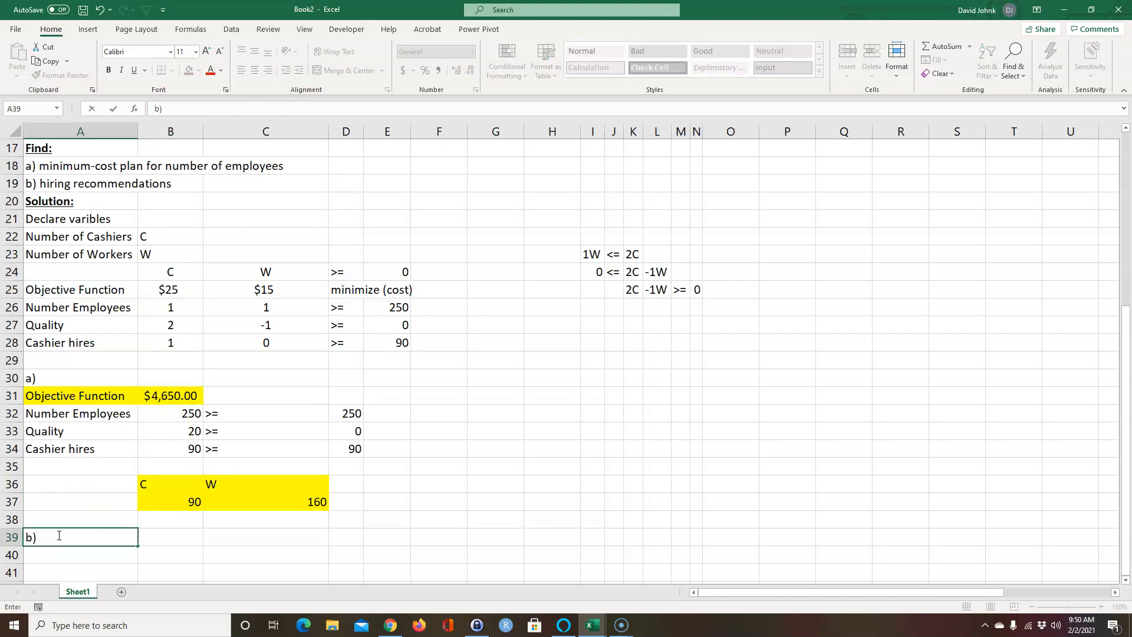
key(Return)
scroll(65, 524, down, 1)
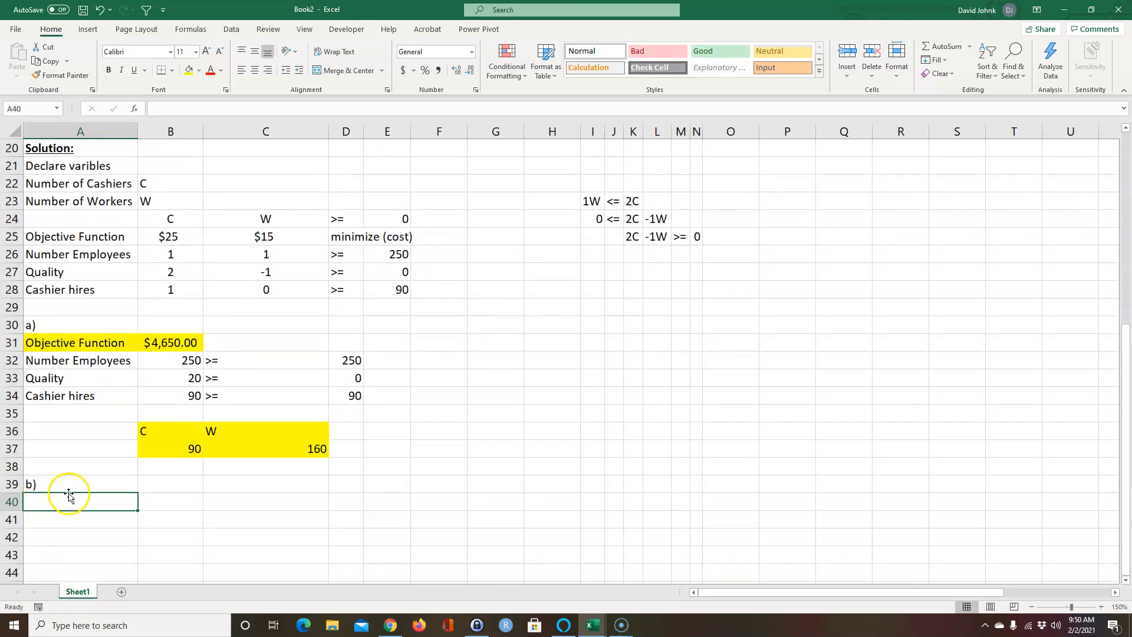
scroll(69, 495, up, 2)
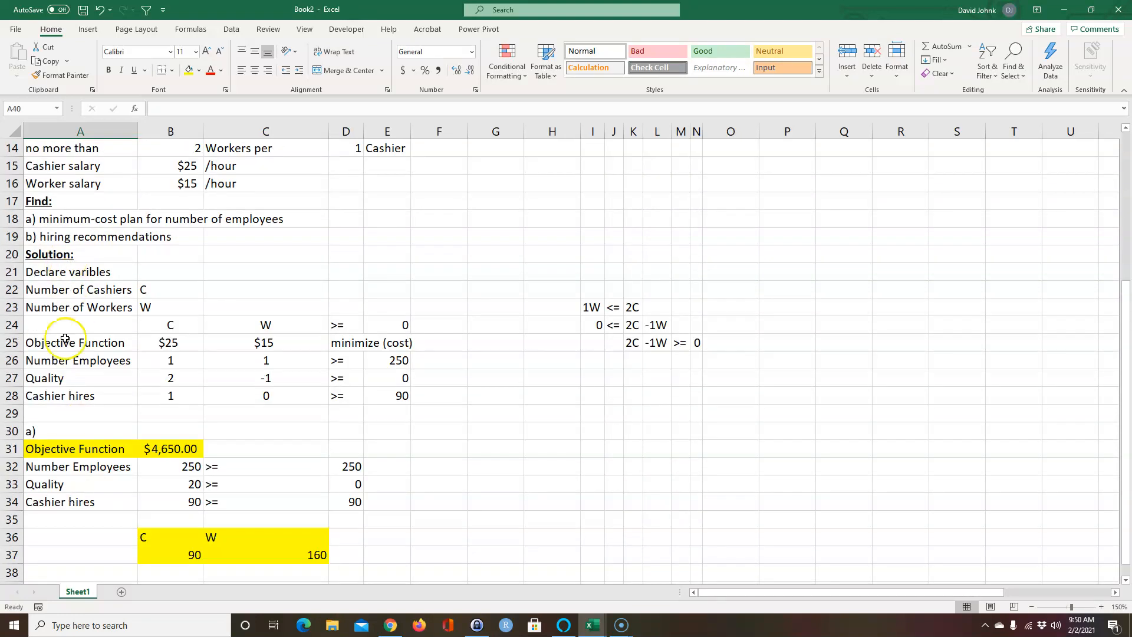
scroll(87, 466, down, 2)
Replace the content of A39 with a formula that references the "b) hiring recommendations" text in A19.
click(82, 488)
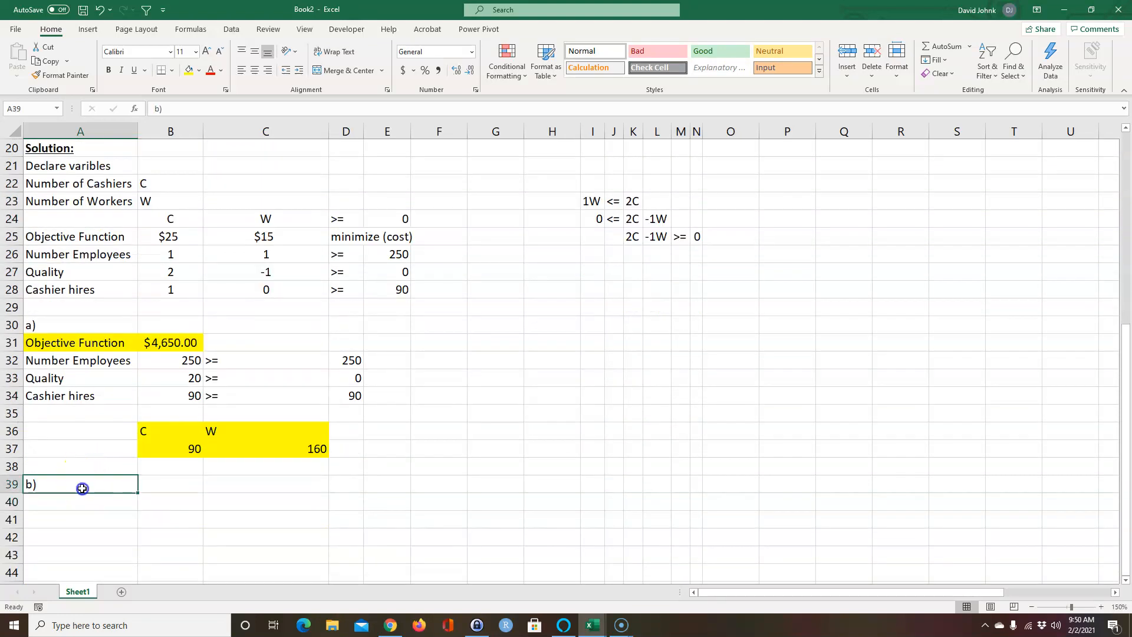
text(=)
scroll(75, 265, up, 5)
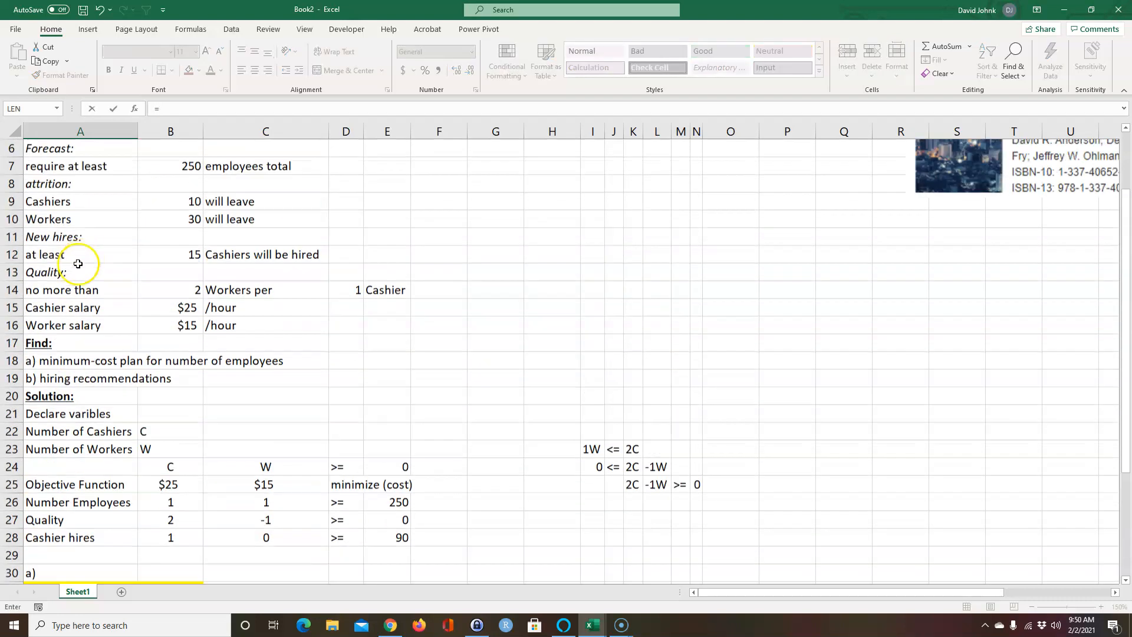
click(74, 396)
key(Return)
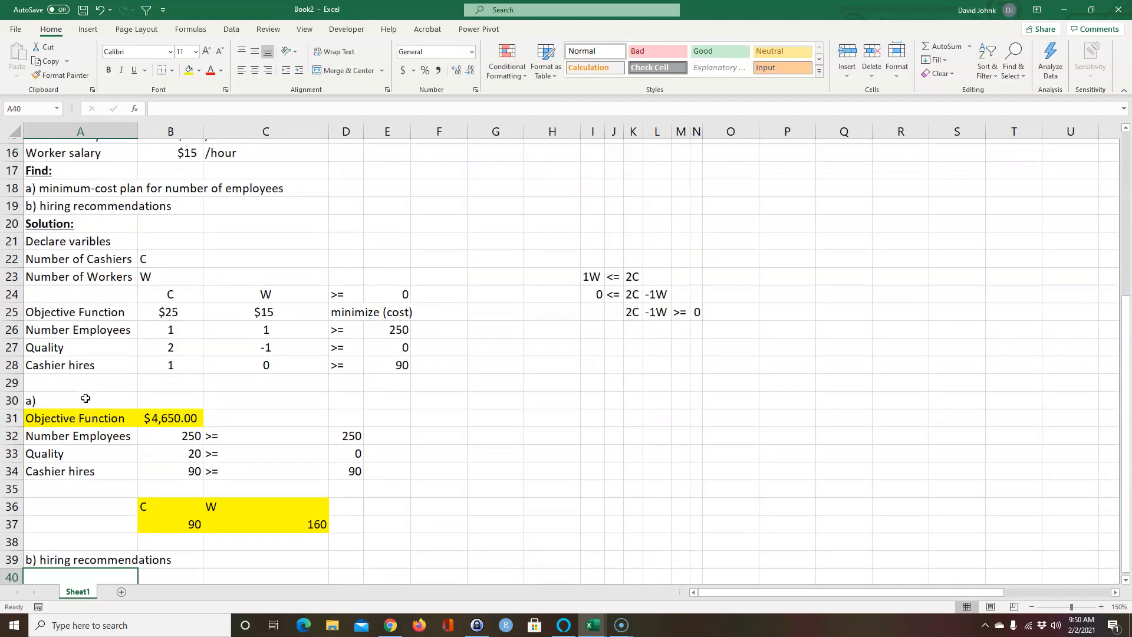
Enter the column headings C in B40 and W in C40 for the hiring recommendations.
scroll(80, 390, down, 2)
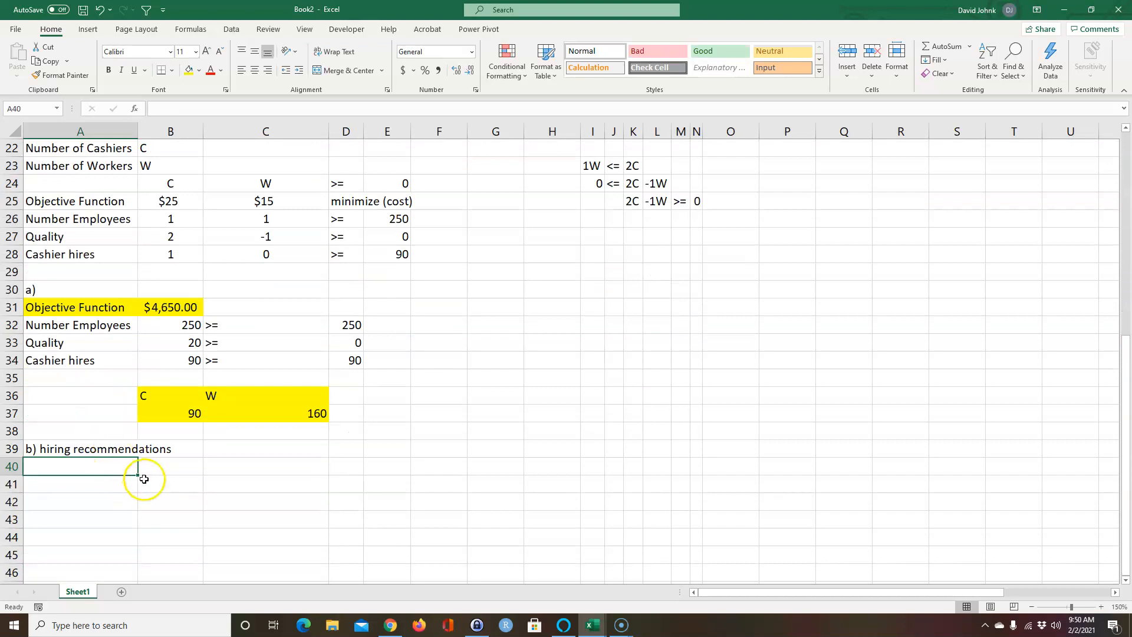
scroll(157, 436, down, 1)
click(174, 416)
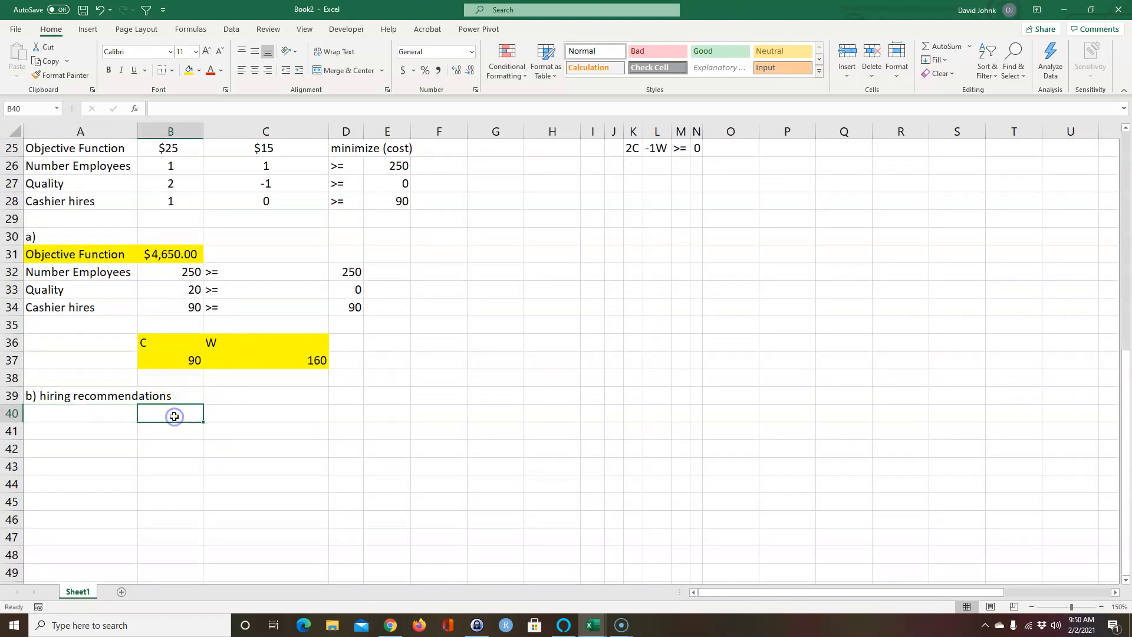
text(C)
key(Tab)
text(@)
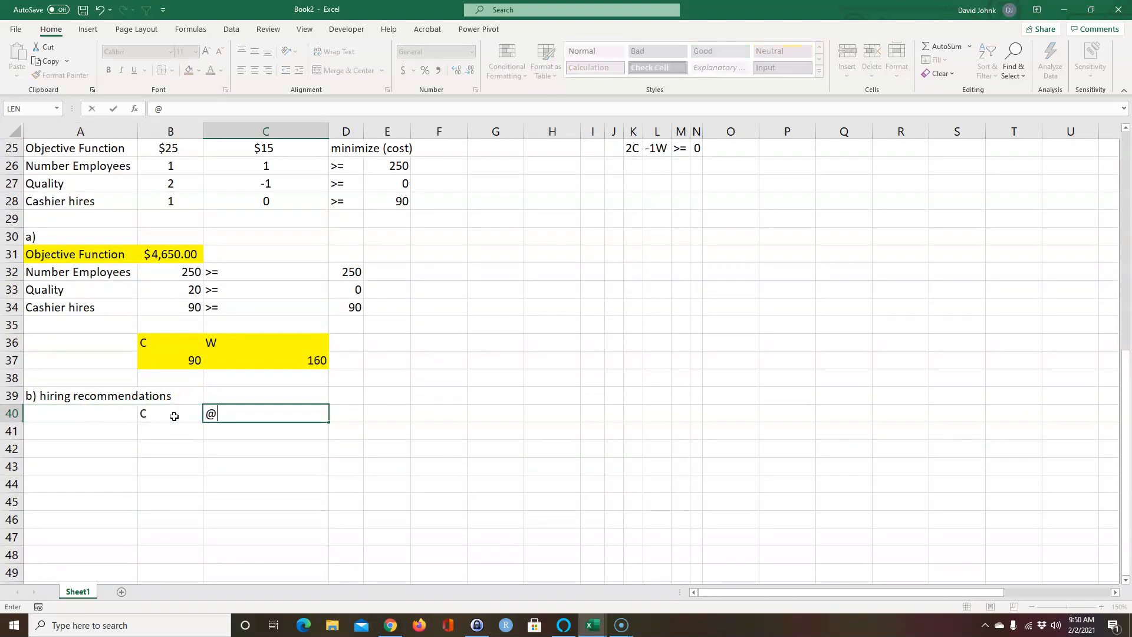
key(BackSpace)
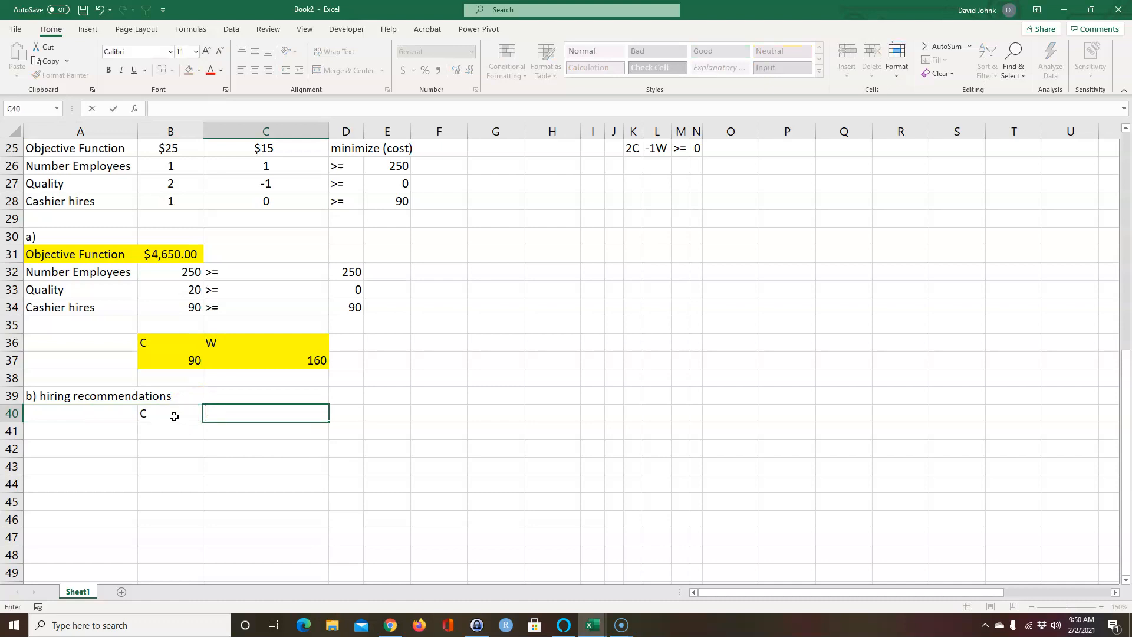
text(W)
key(Return)
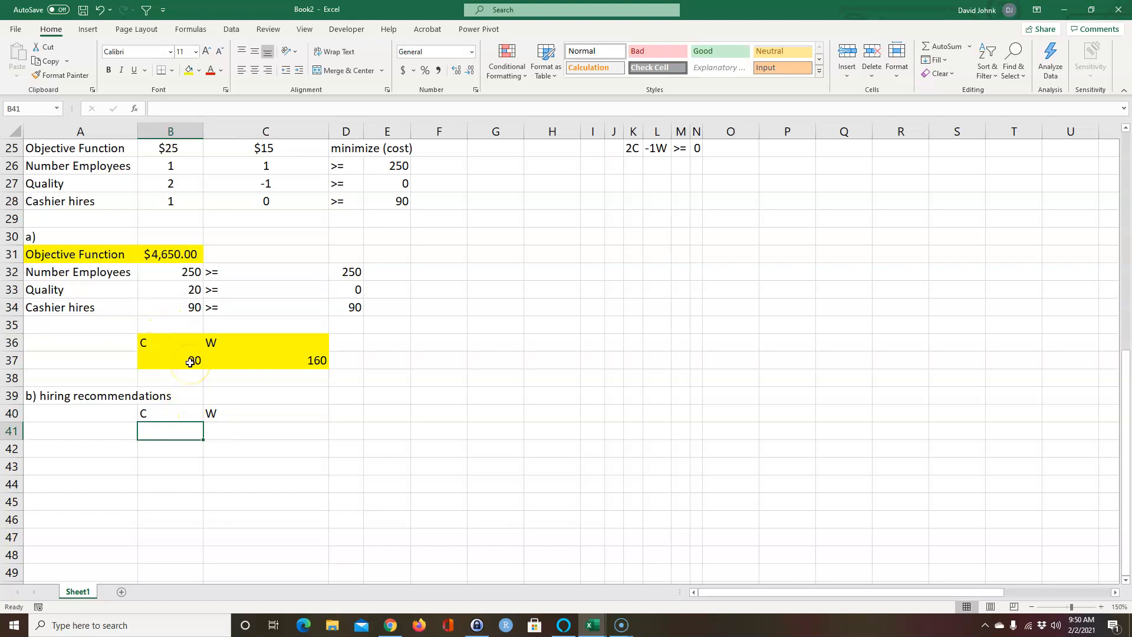
click(177, 439)
text(=)
click(180, 360)
scroll(277, 436, up, 6)
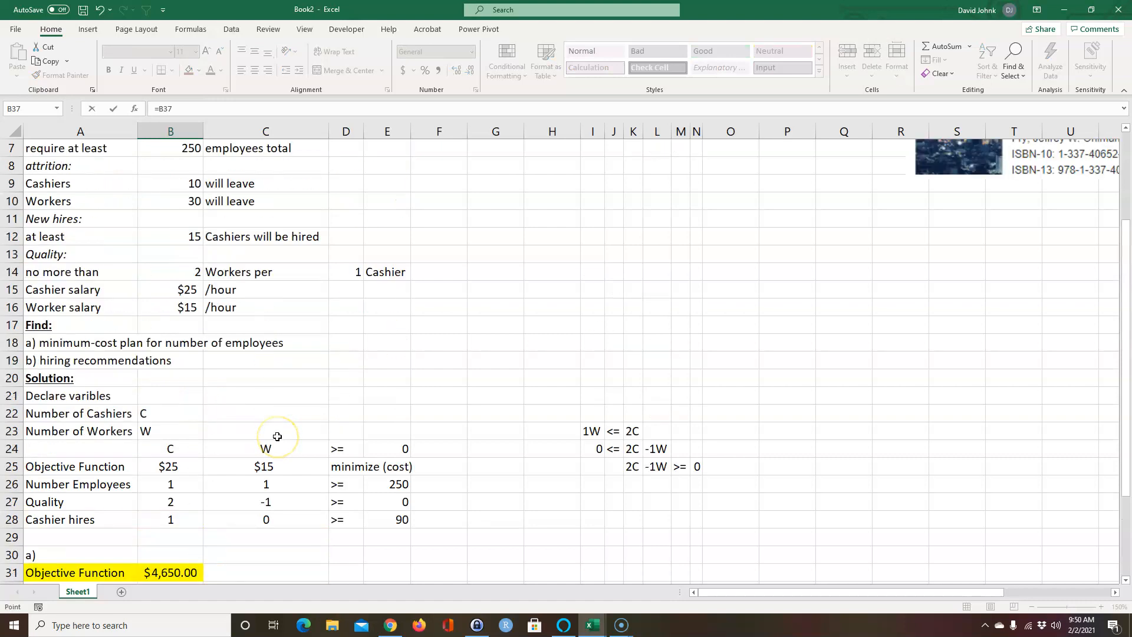
scroll(277, 436, up, 2)
click(172, 198)
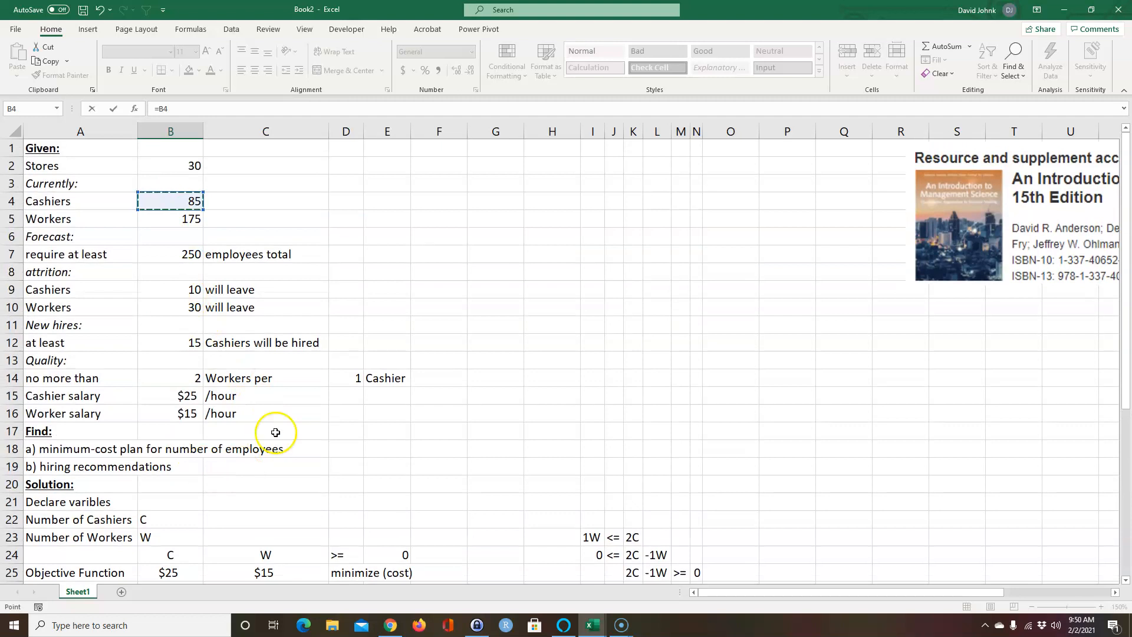
scroll(268, 426, down, 10)
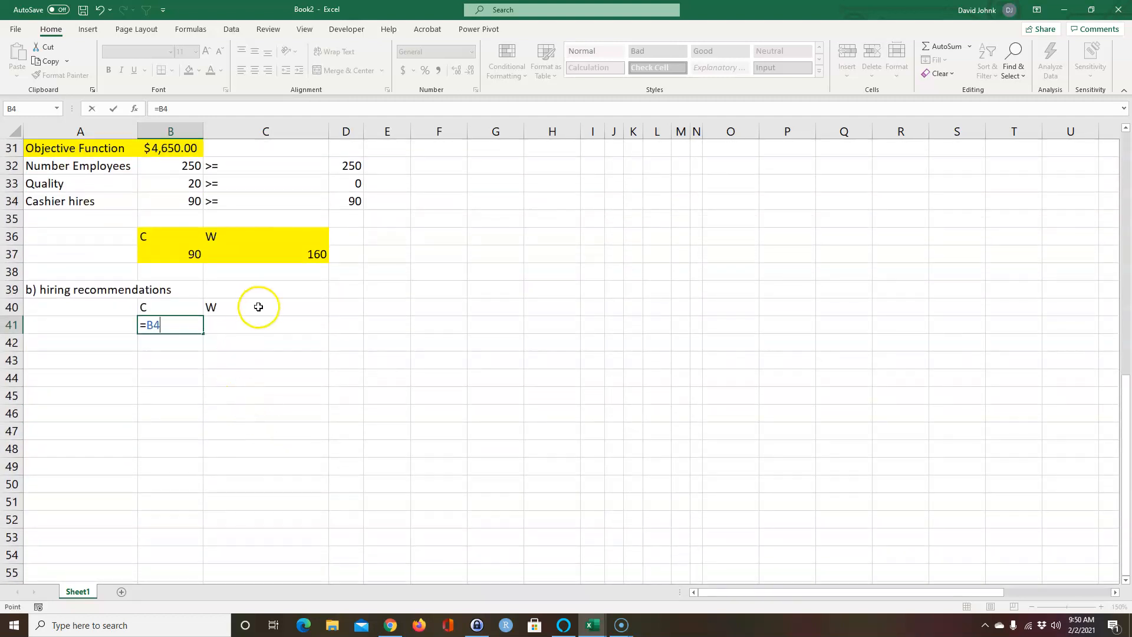
click(189, 254)
text(-)
scroll(278, 346, up, 10)
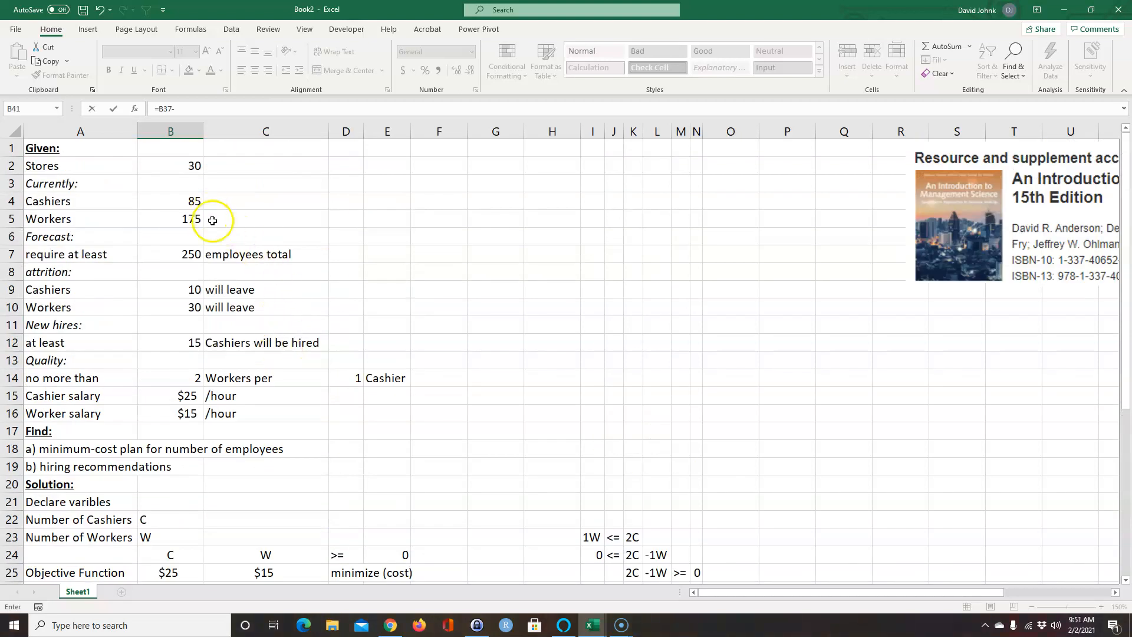
click(179, 200)
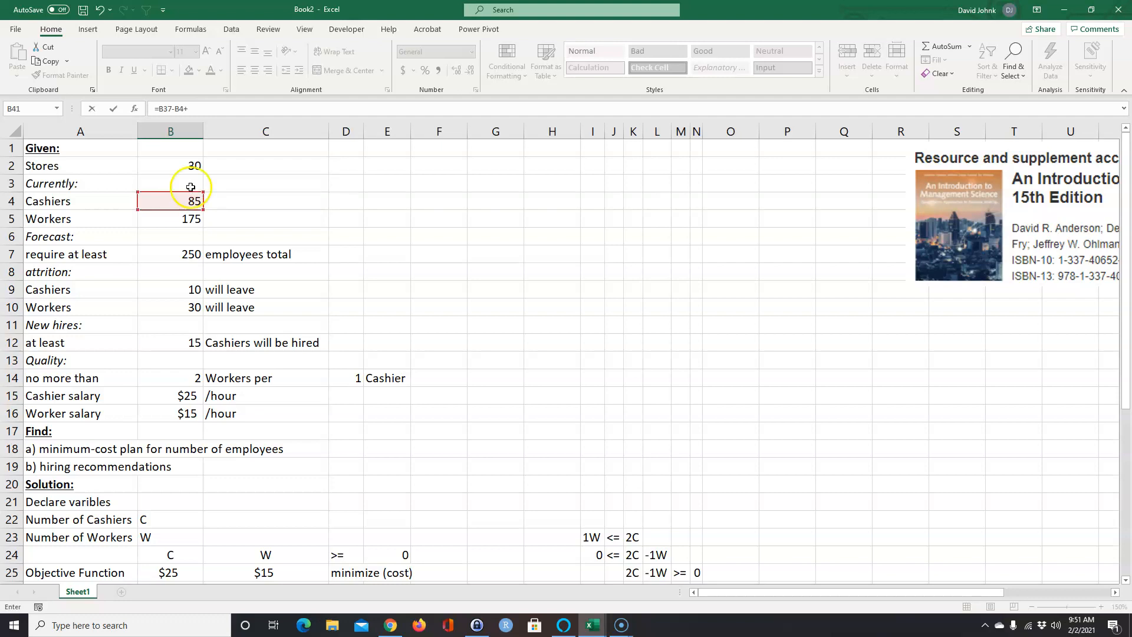
click(178, 344)
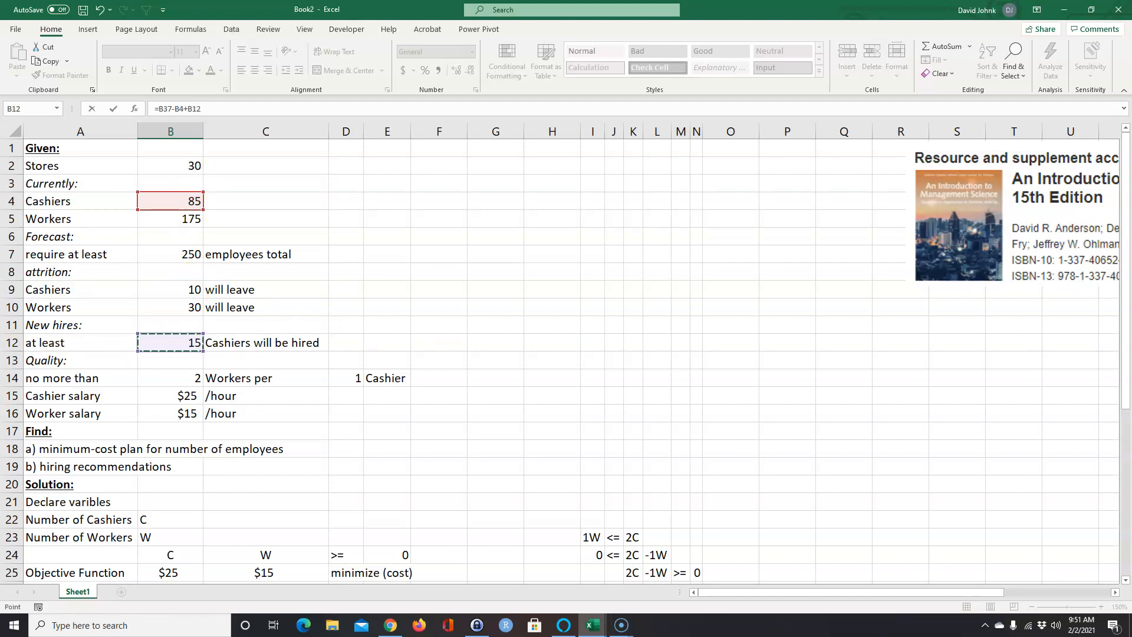
scroll(1081, 372, down, 5)
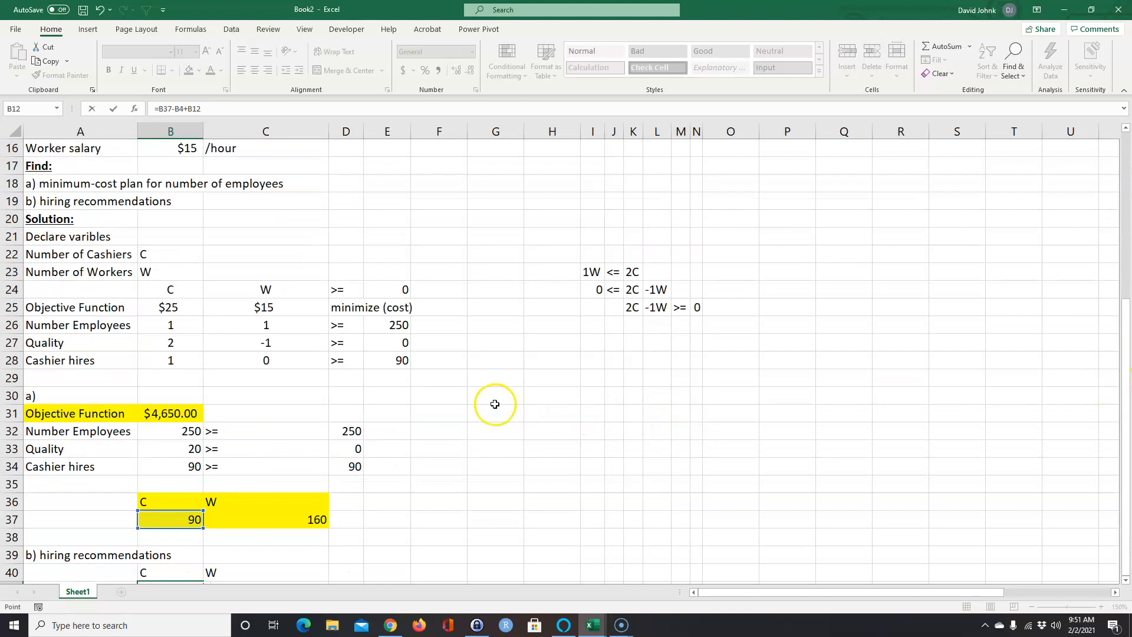
scroll(496, 398, down, 2)
scroll(496, 398, up, 7)
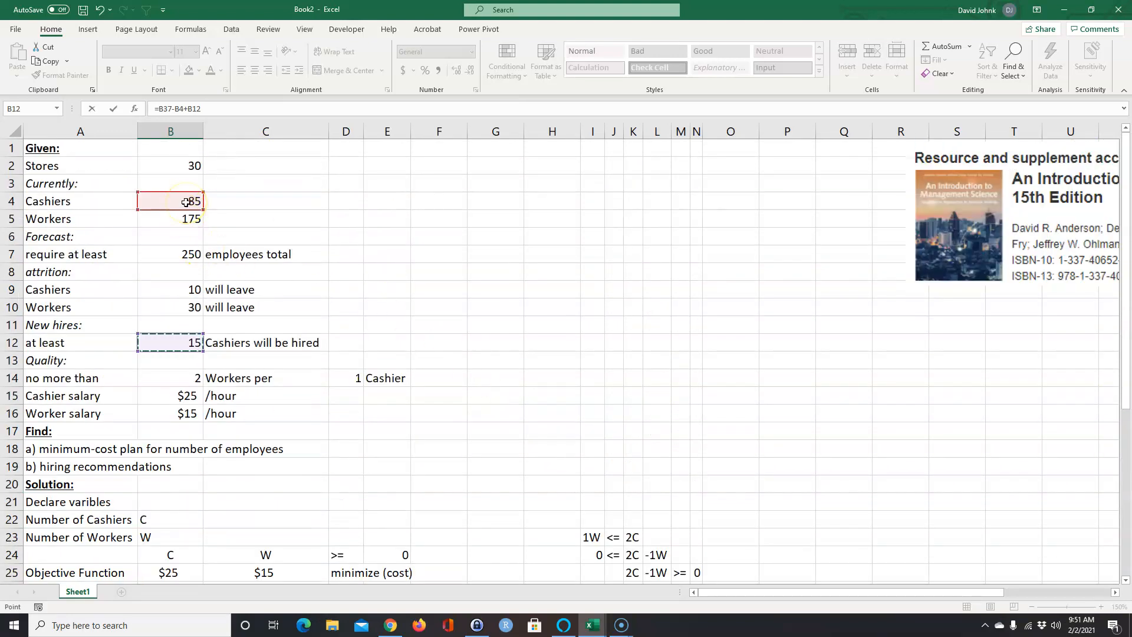
click(179, 345)
key(Return)
scroll(366, 401, down, 5)
Enter 15 as the recommended number of cashier hires in B41, based on the given staffing and hiring data.
click(268, 537)
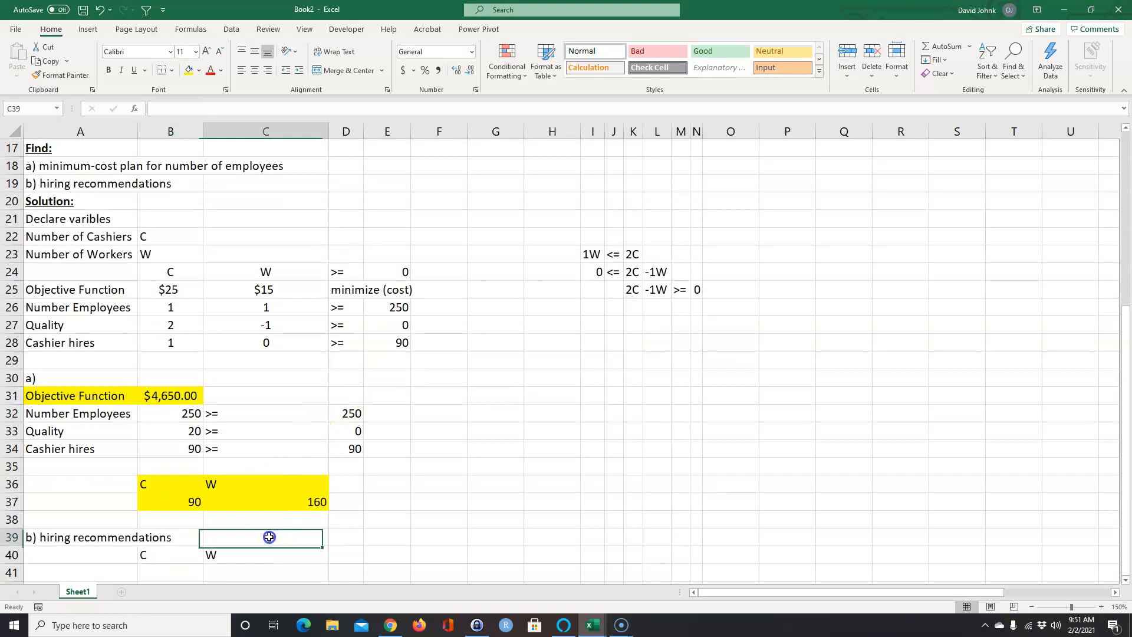
click(185, 502)
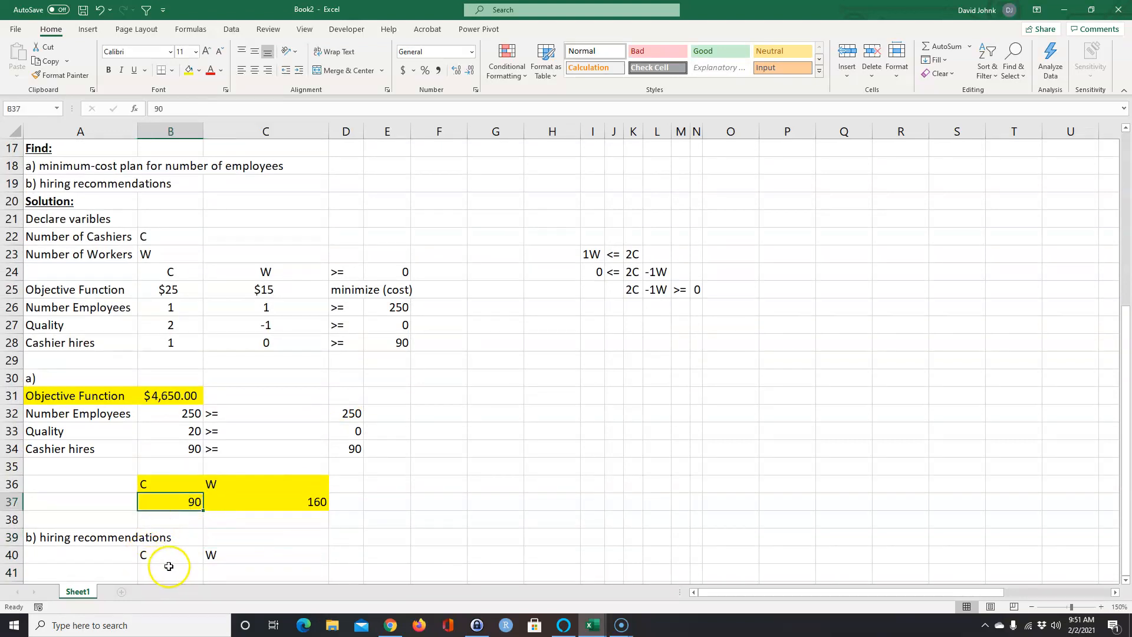
scroll(188, 513, down, 1)
scroll(236, 416, up, 6)
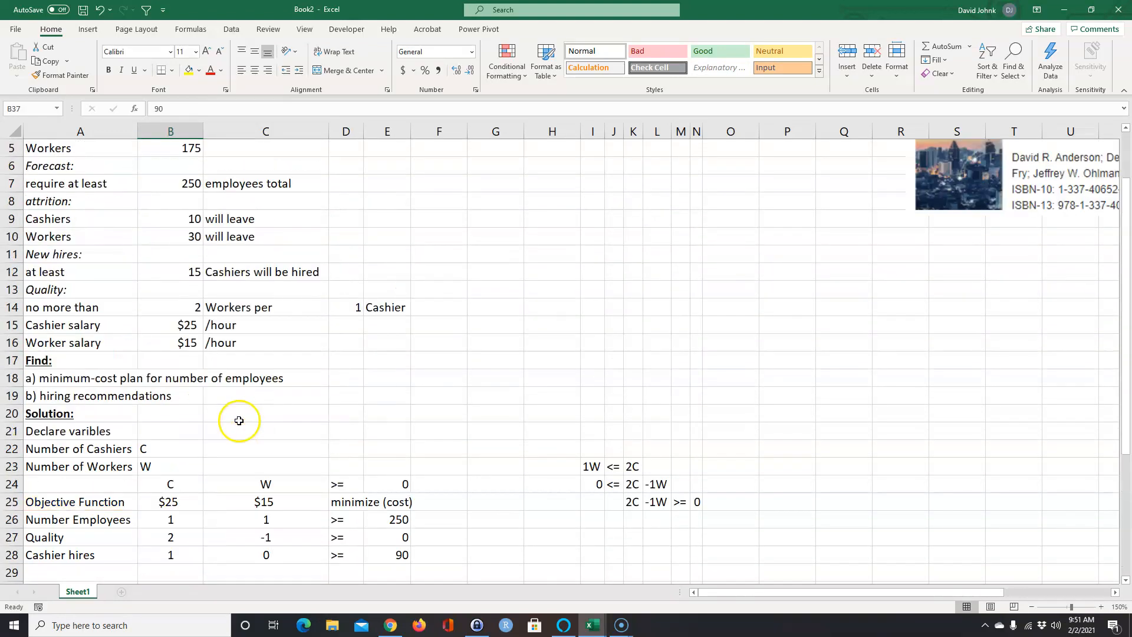
click(171, 201)
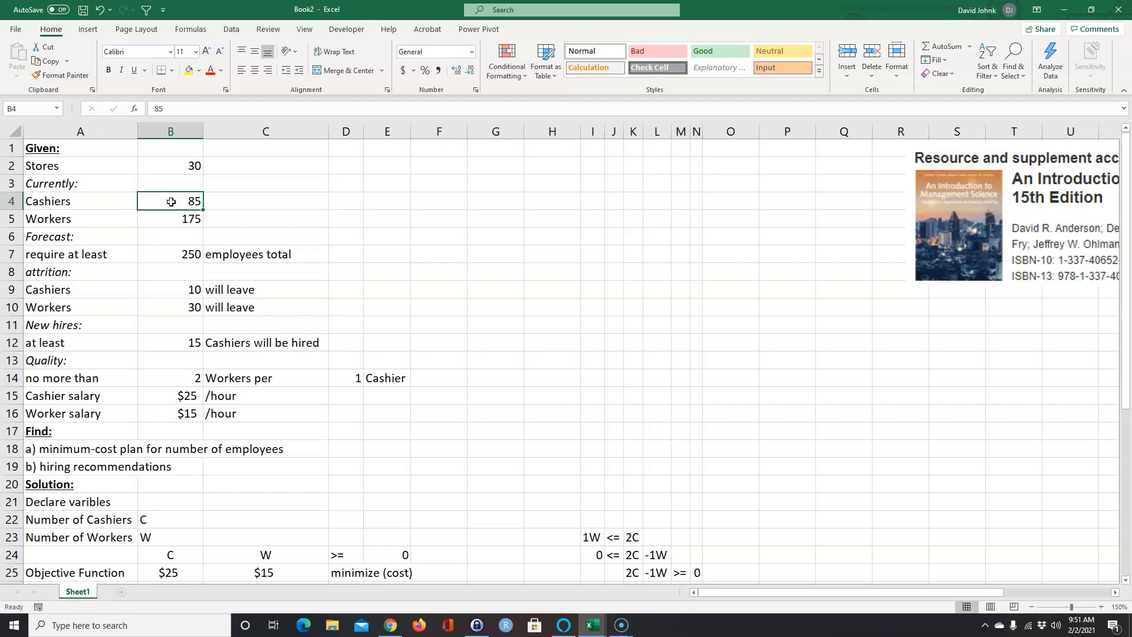
click(186, 288)
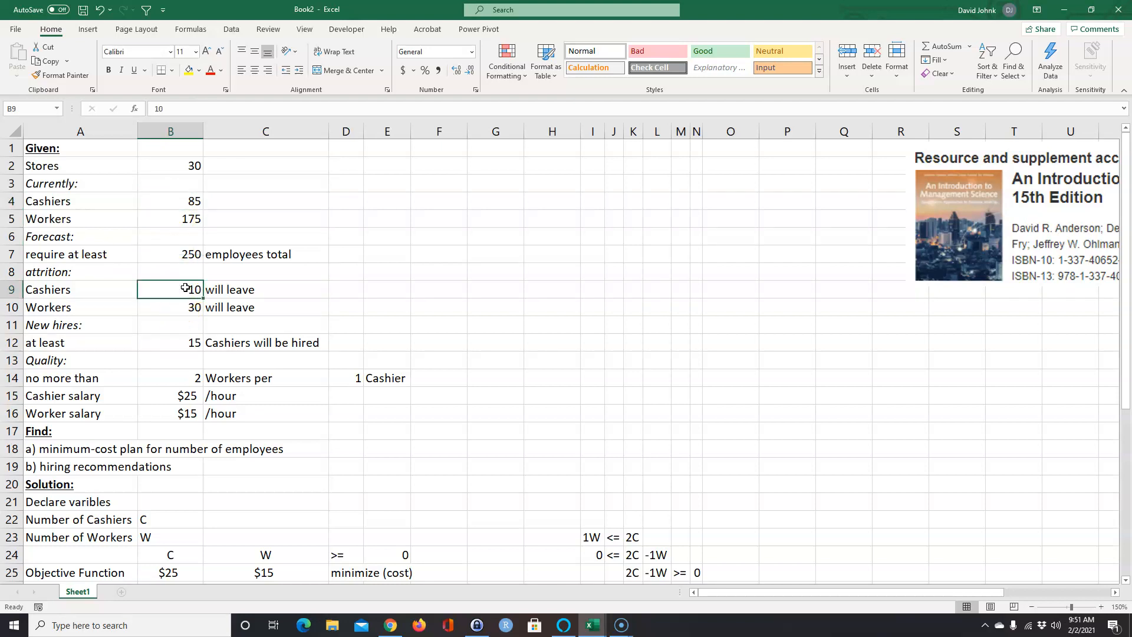
click(176, 339)
scroll(177, 339, down, 6)
click(163, 536)
text(15)
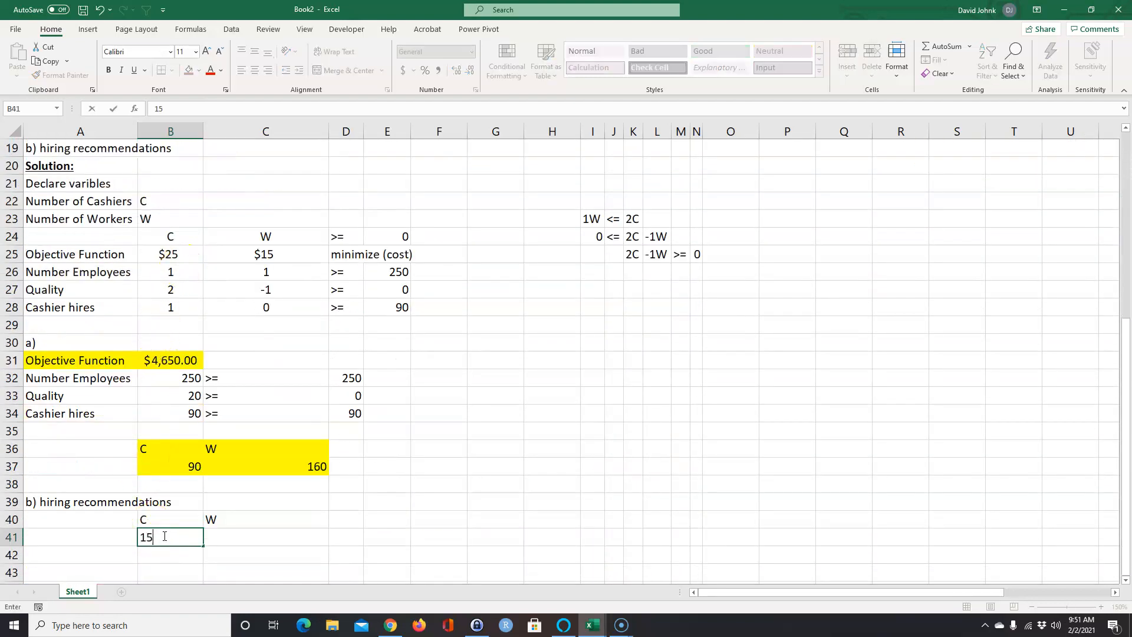
click(273, 559)
click(169, 540)
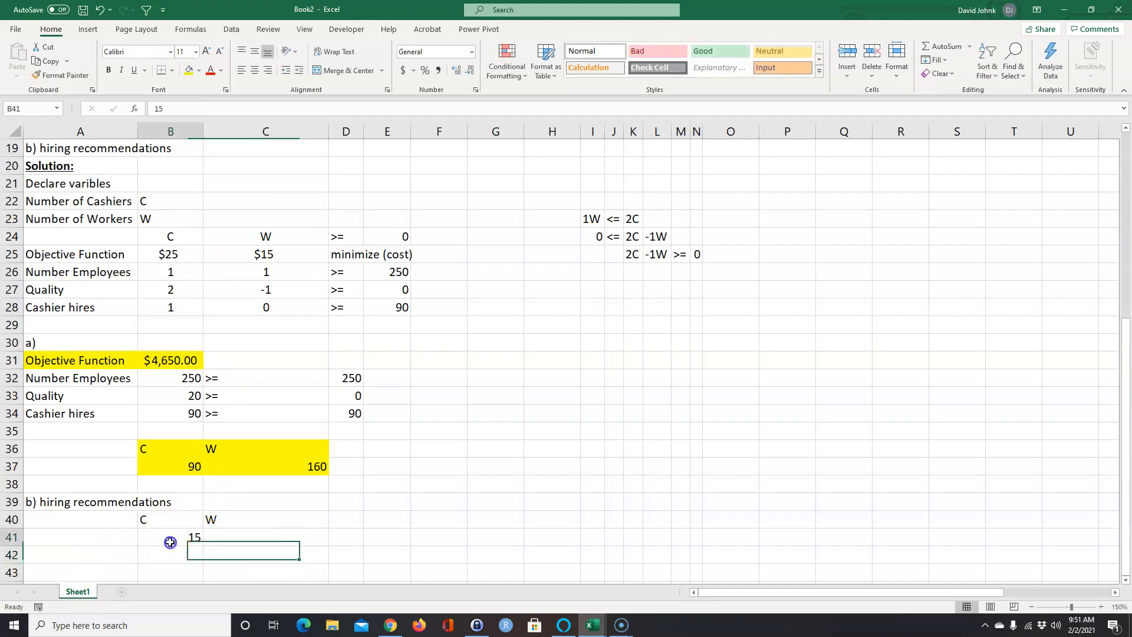
text(=)
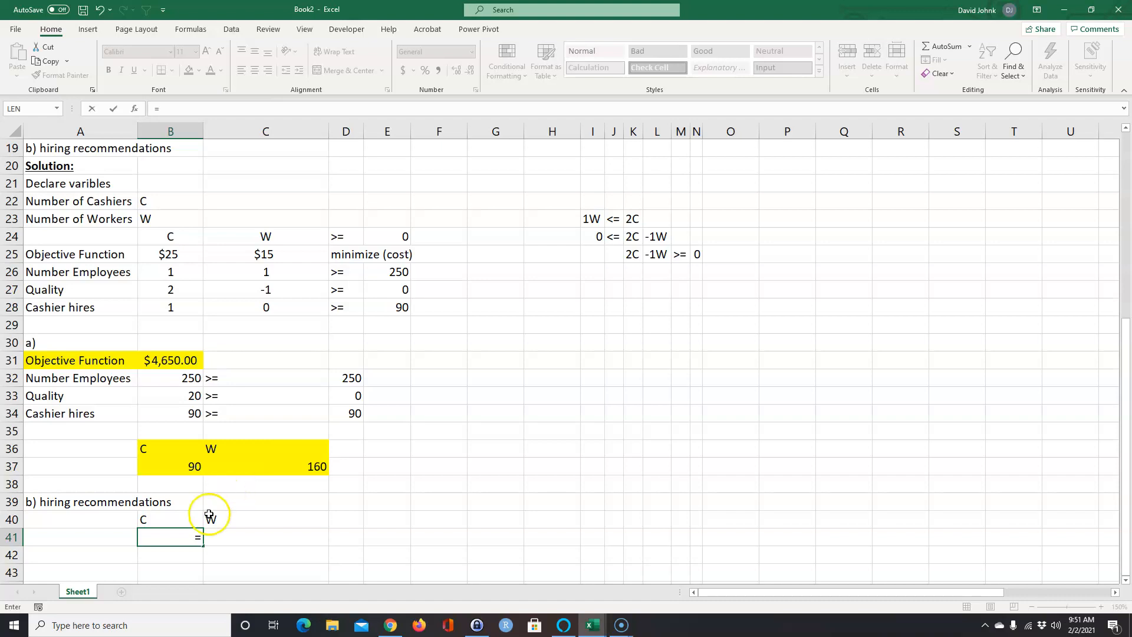
scroll(246, 466, up, 6)
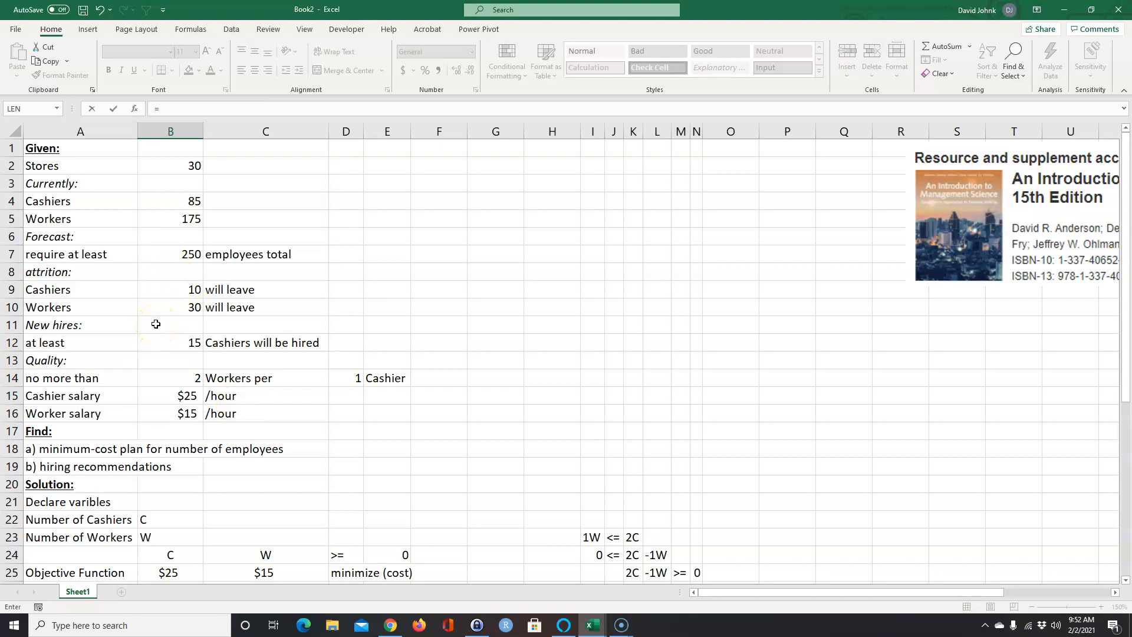
key(Escape)
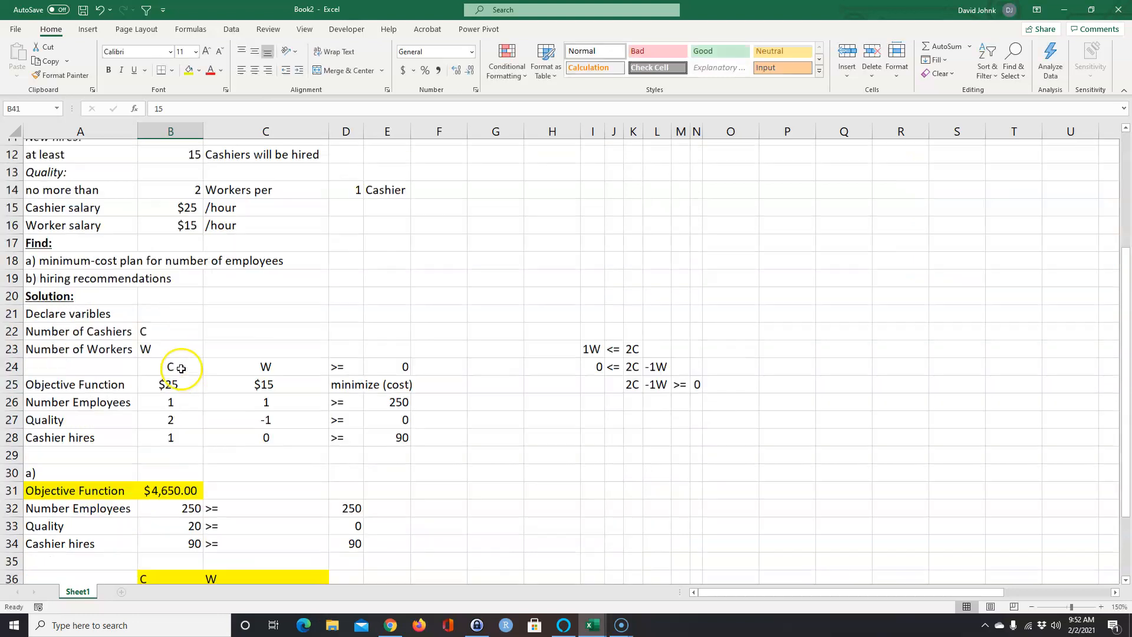
Replace the cashier hires value in B41 with the formula =B12, referencing the given minimum number of new cashiers.
click(257, 548)
click(172, 569)
text(=)
scroll(162, 554, up, 5)
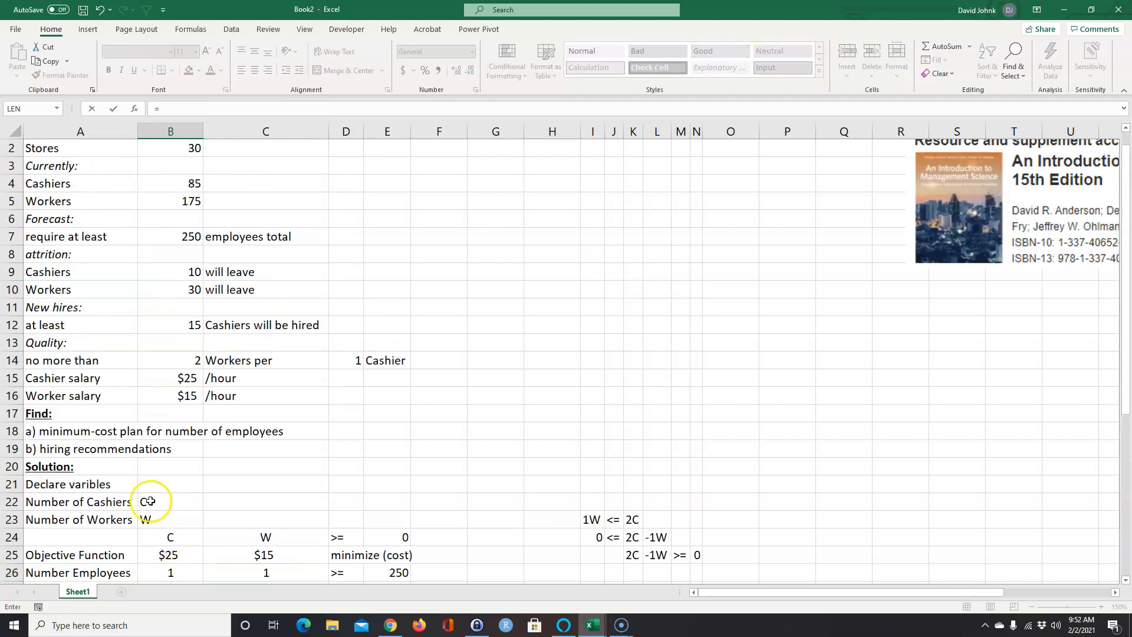
click(171, 327)
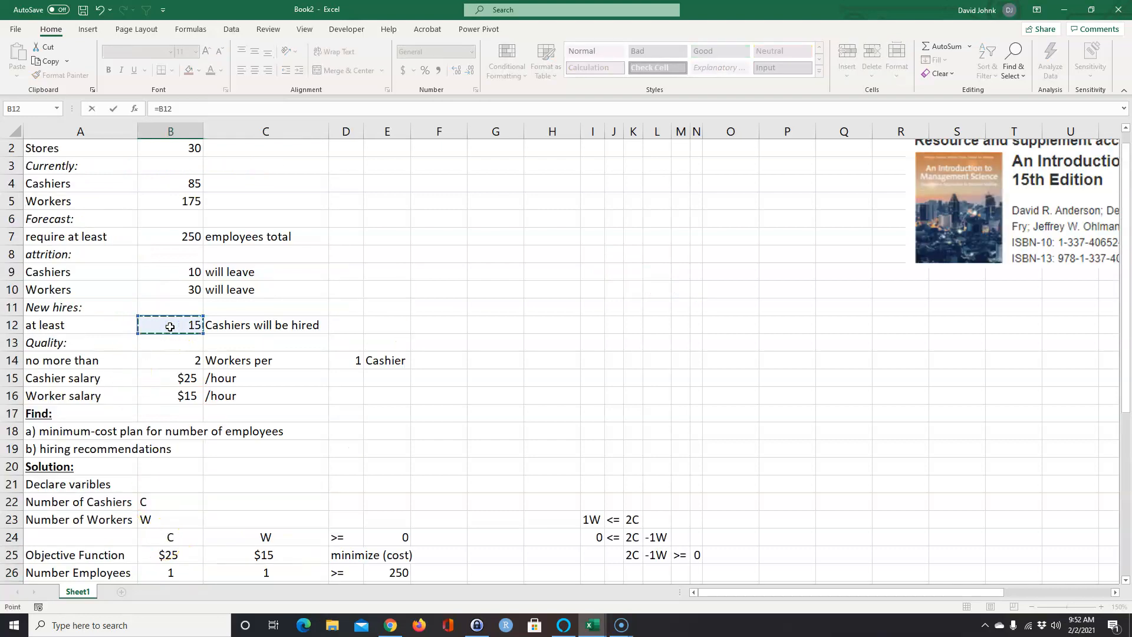
key(Return)
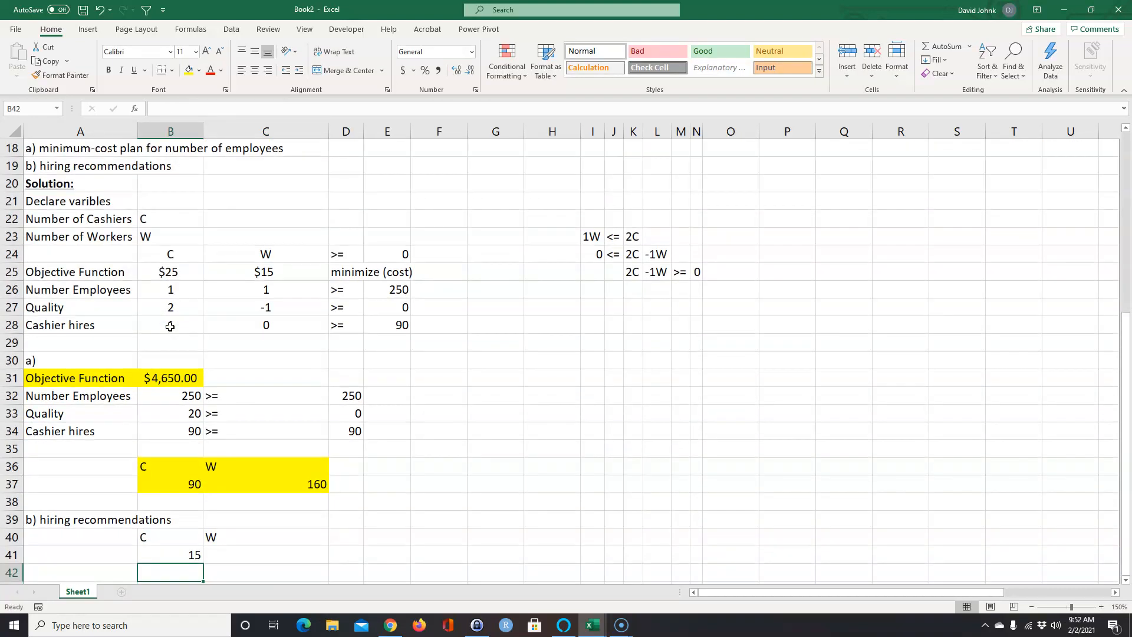
Compare the cashier hires formula in B41 with the optimal cashier count in B37 and the given hiring data.
click(254, 557)
click(179, 555)
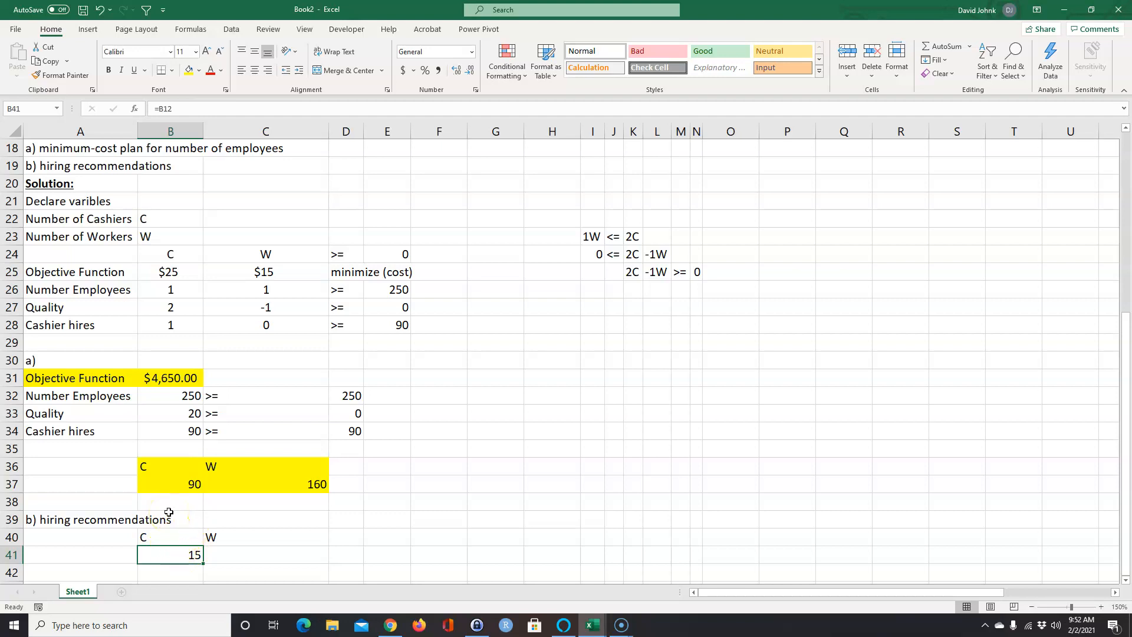
click(185, 485)
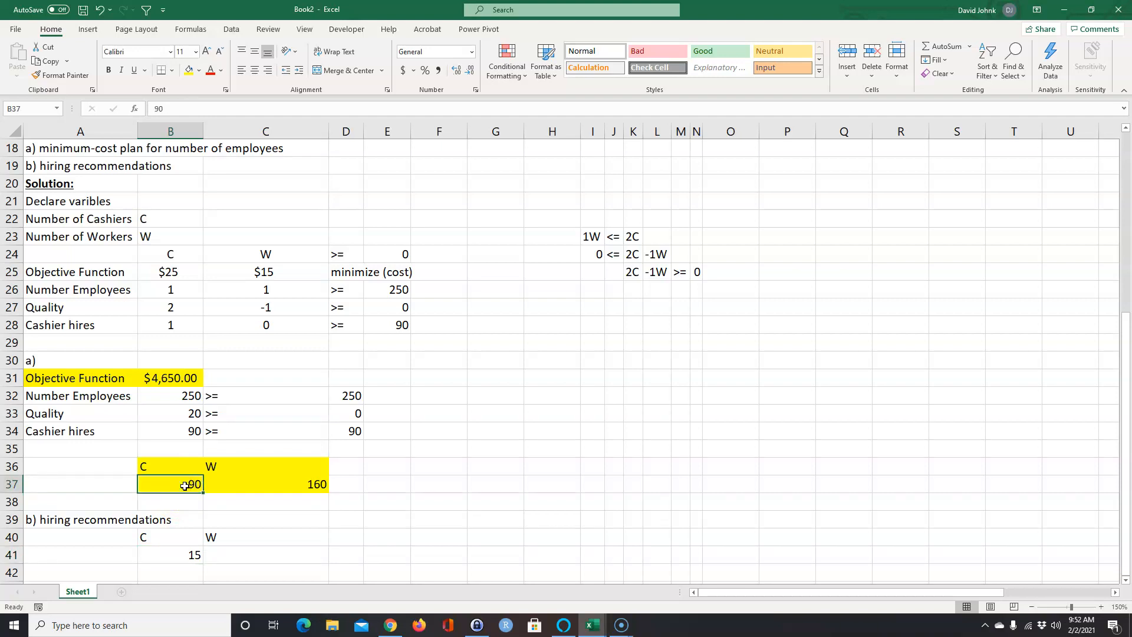
scroll(183, 481, up, 5)
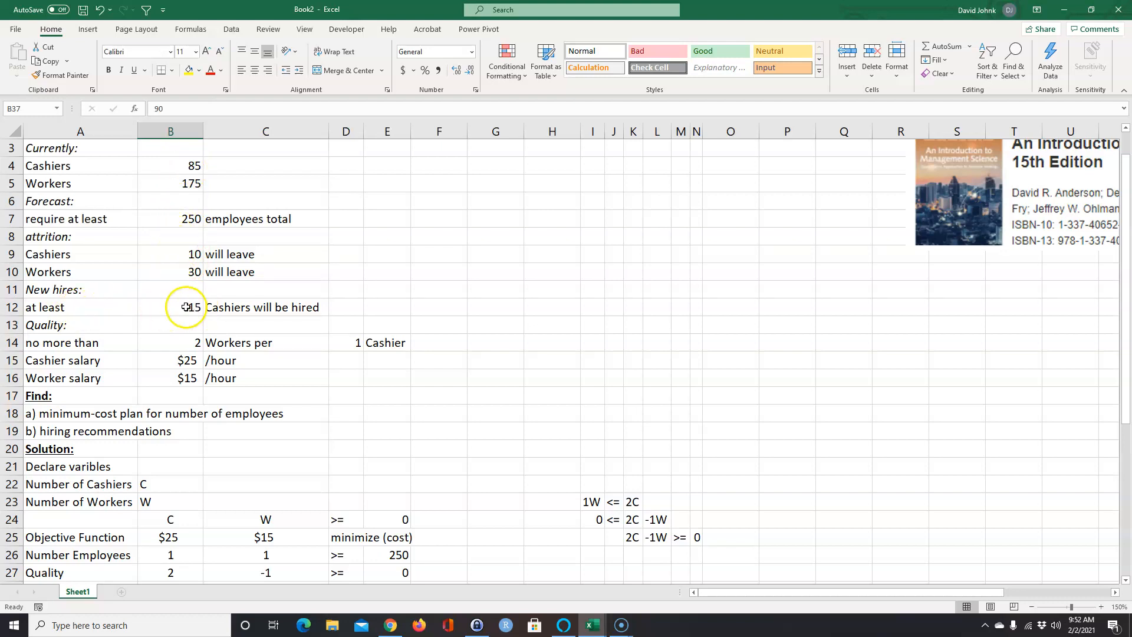
scroll(171, 333, down, 5)
scroll(171, 333, down, 3)
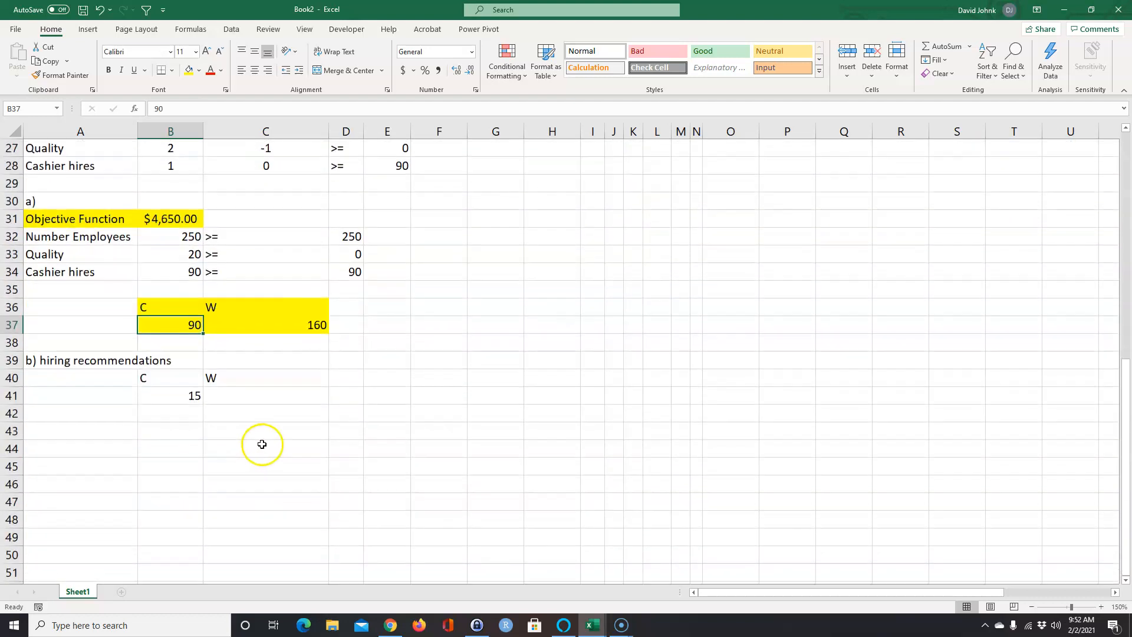
Enter the formula =B5-B10 in C41 under W, subtracting the workers who will leave from the current workers.
click(276, 401)
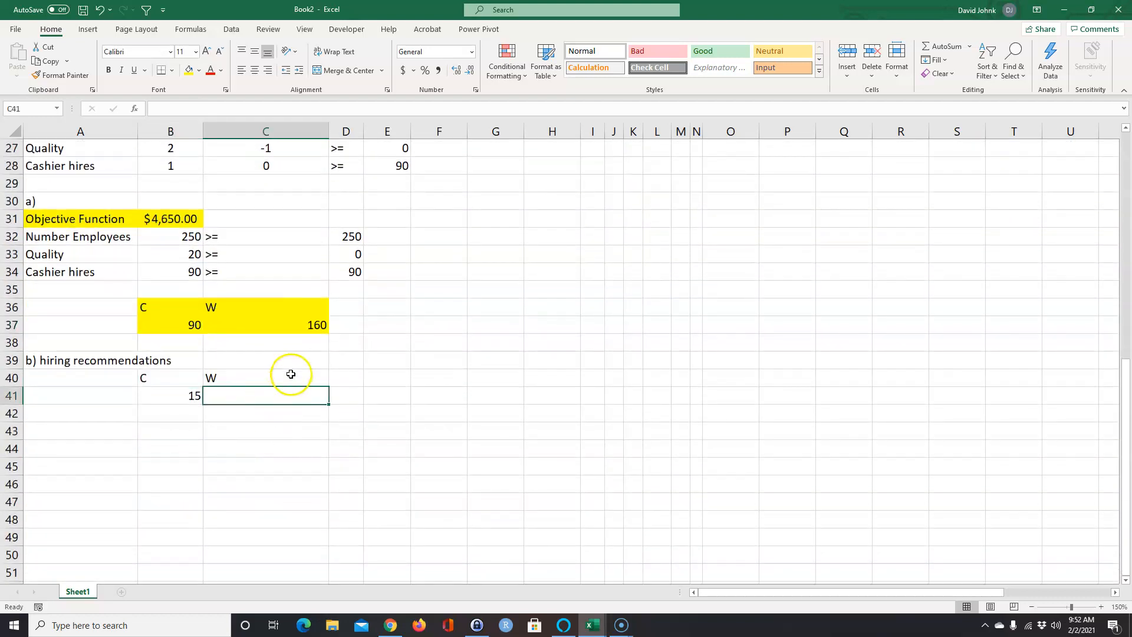
scroll(246, 310, up, 3)
scroll(247, 310, up, 5)
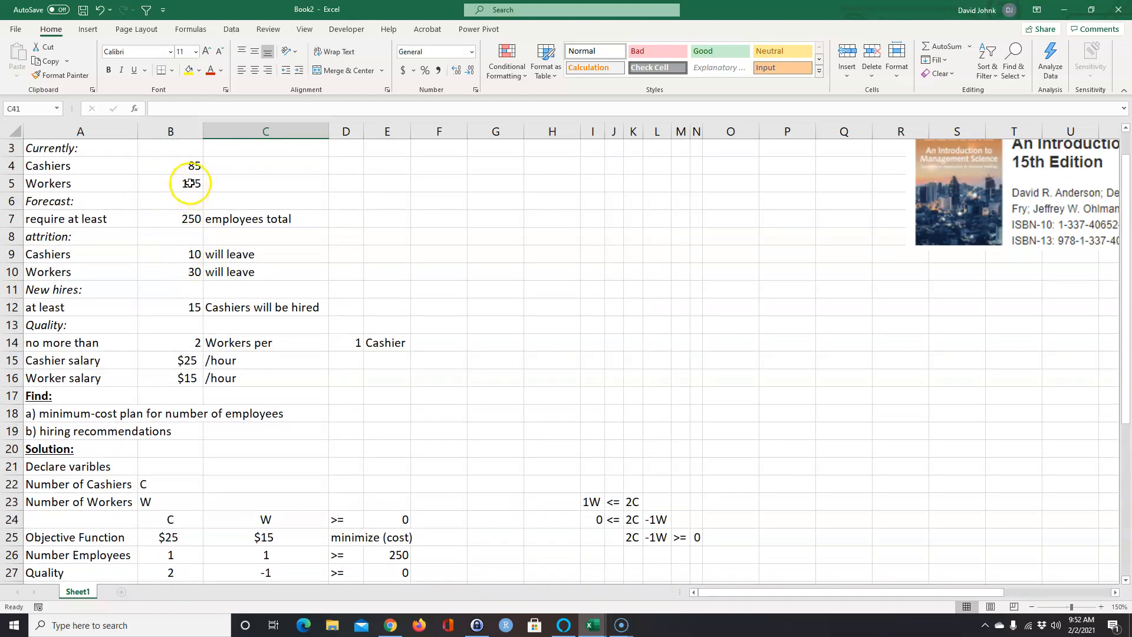
scroll(277, 401, down, 7)
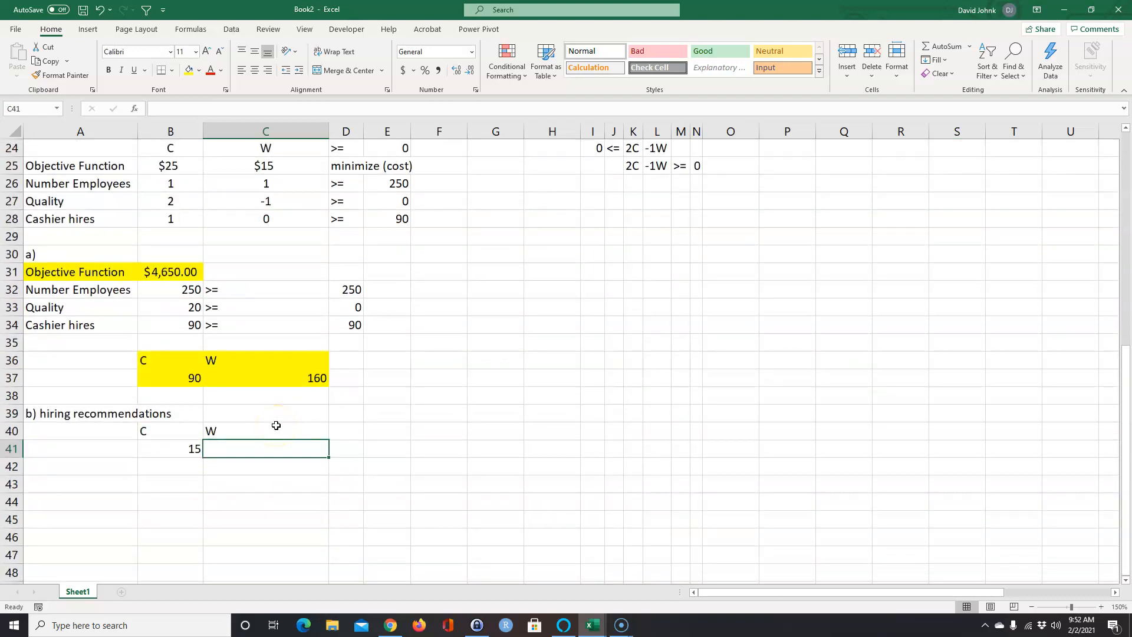
text(=)
scroll(389, 420, up, 4)
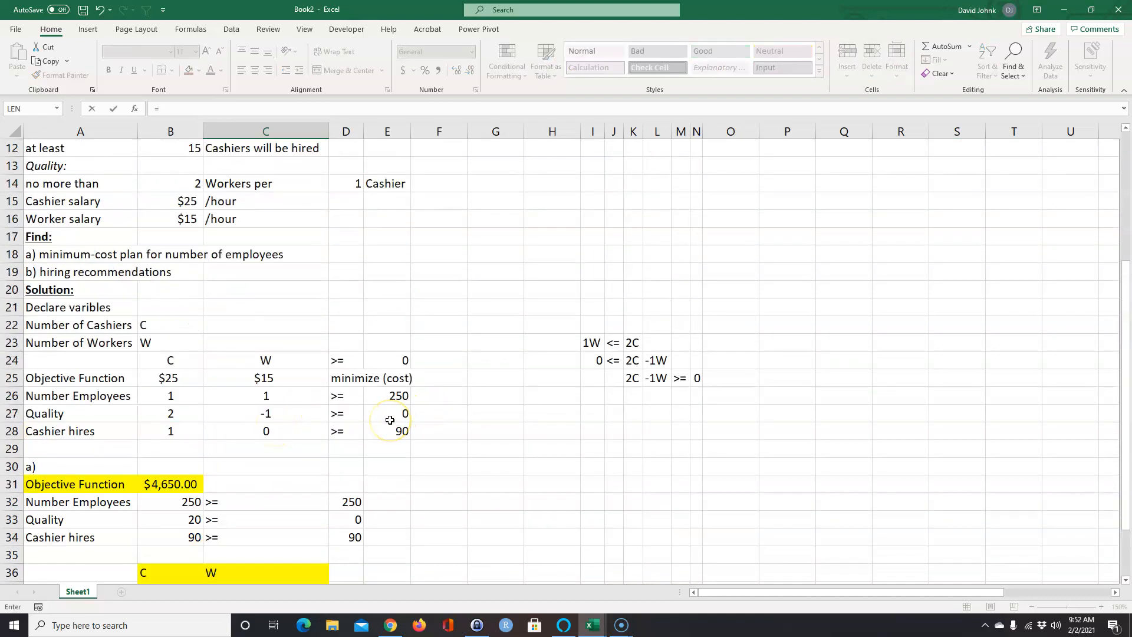
scroll(389, 419, up, 4)
click(175, 219)
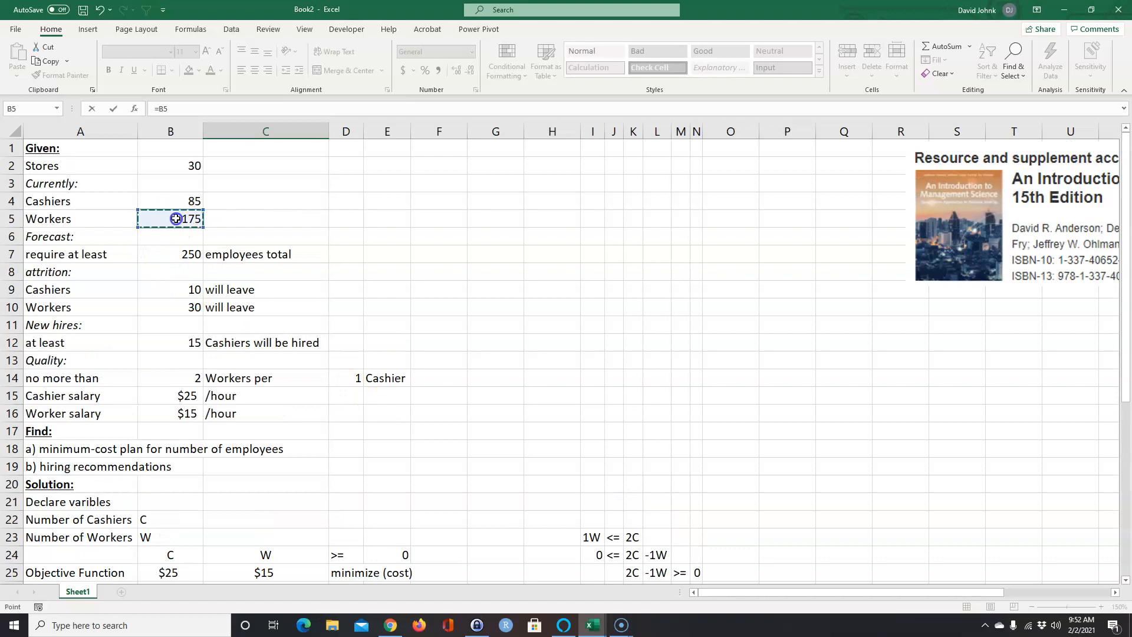
scroll(319, 287, down, 6)
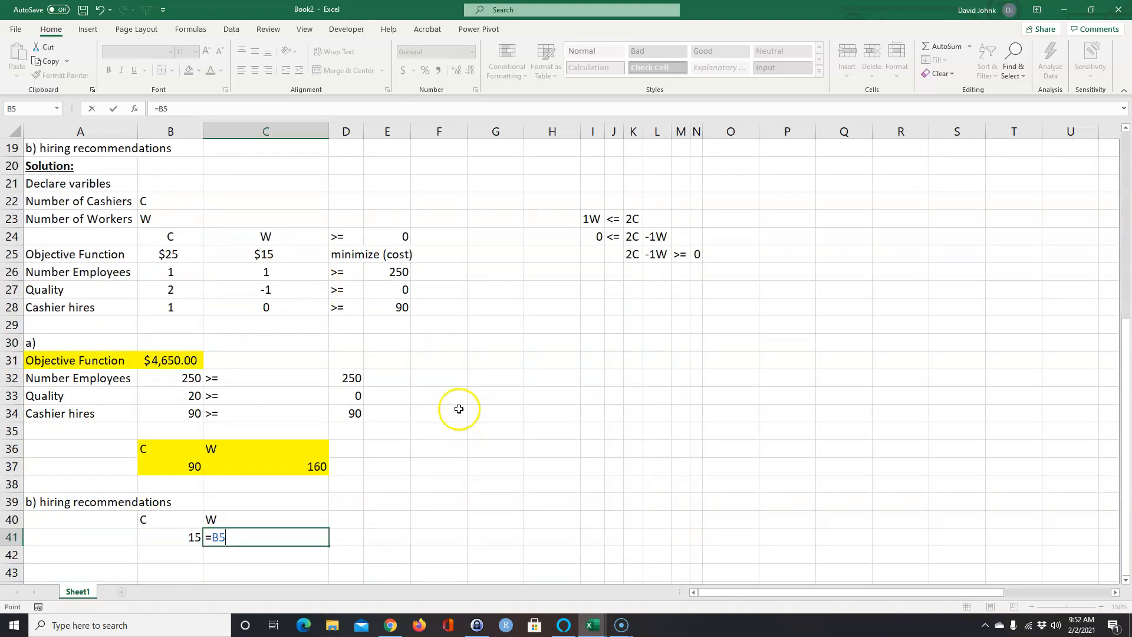
scroll(257, 343, up, 2)
scroll(257, 343, up, 3)
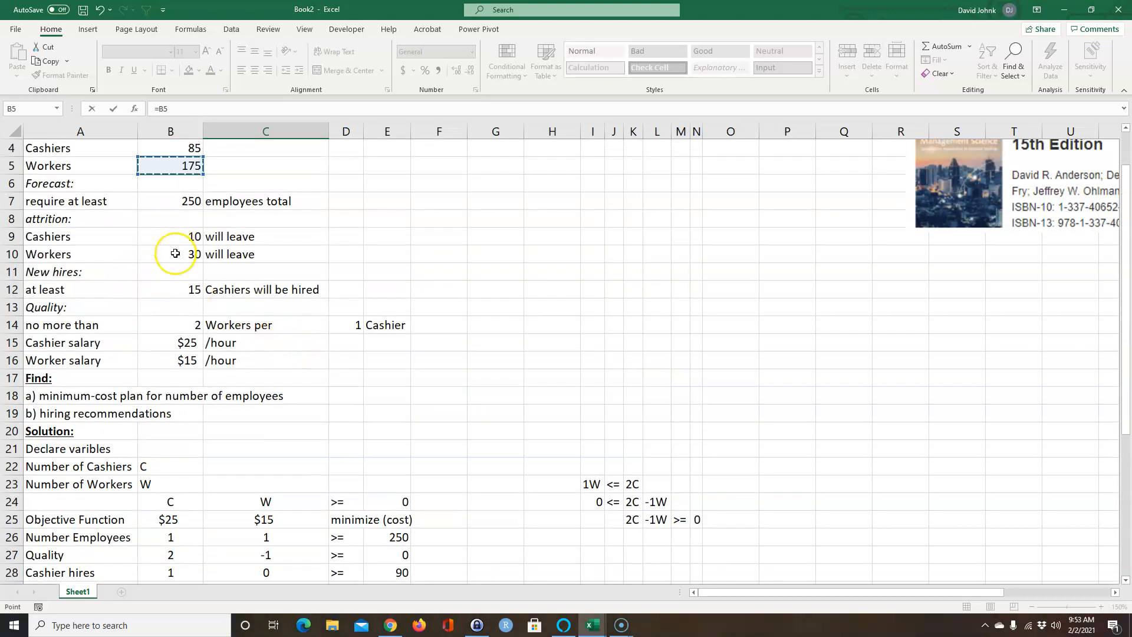
text(-)
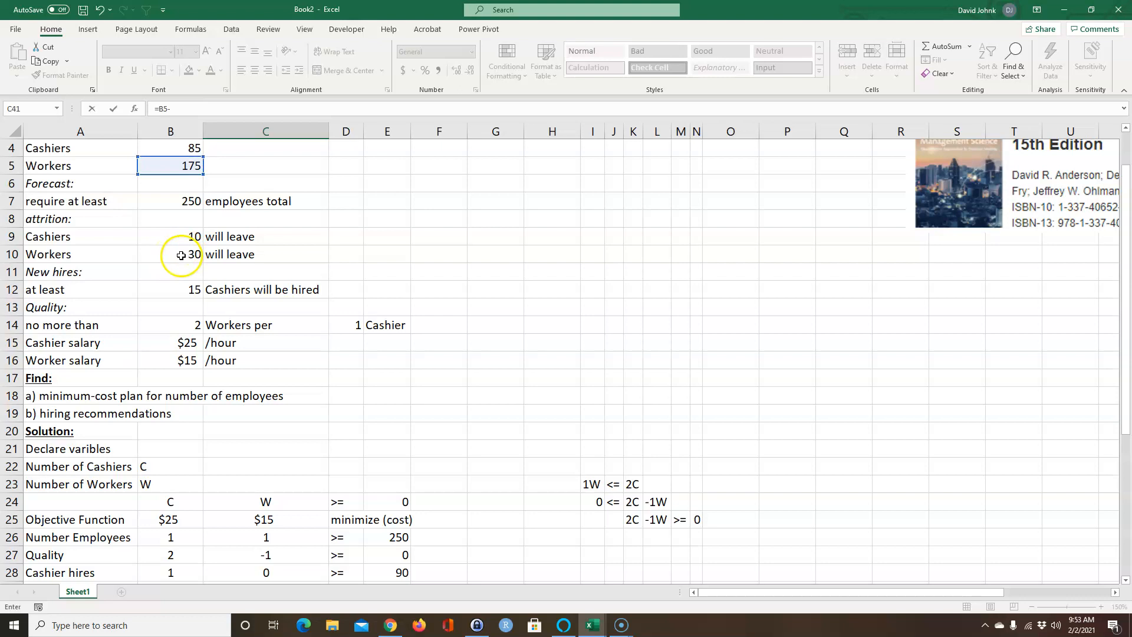
click(176, 252)
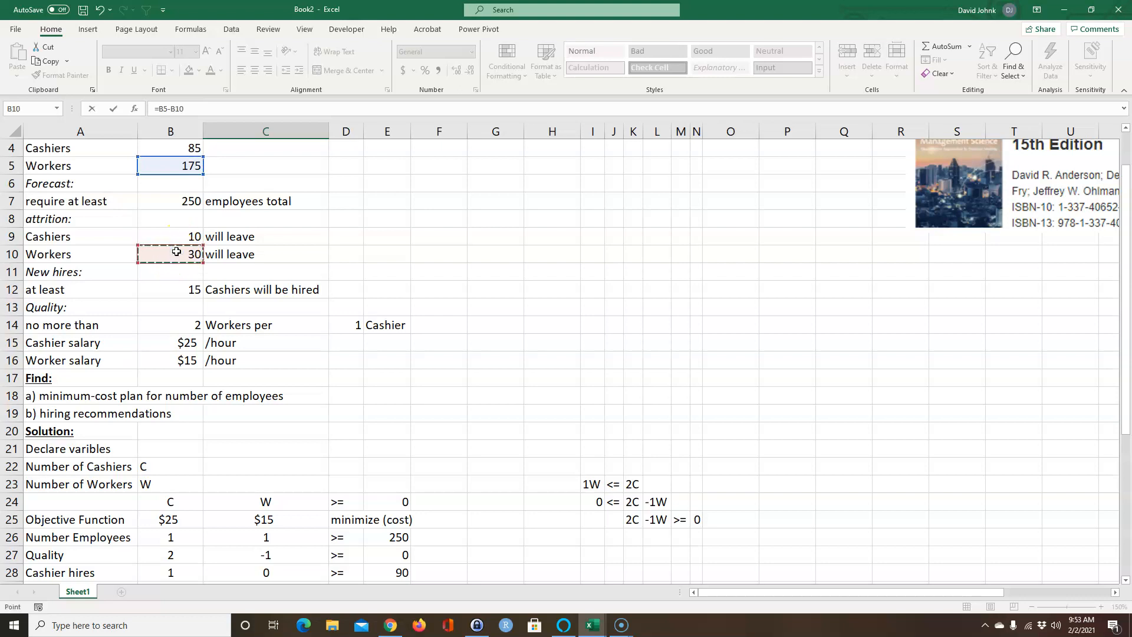
key(Return)
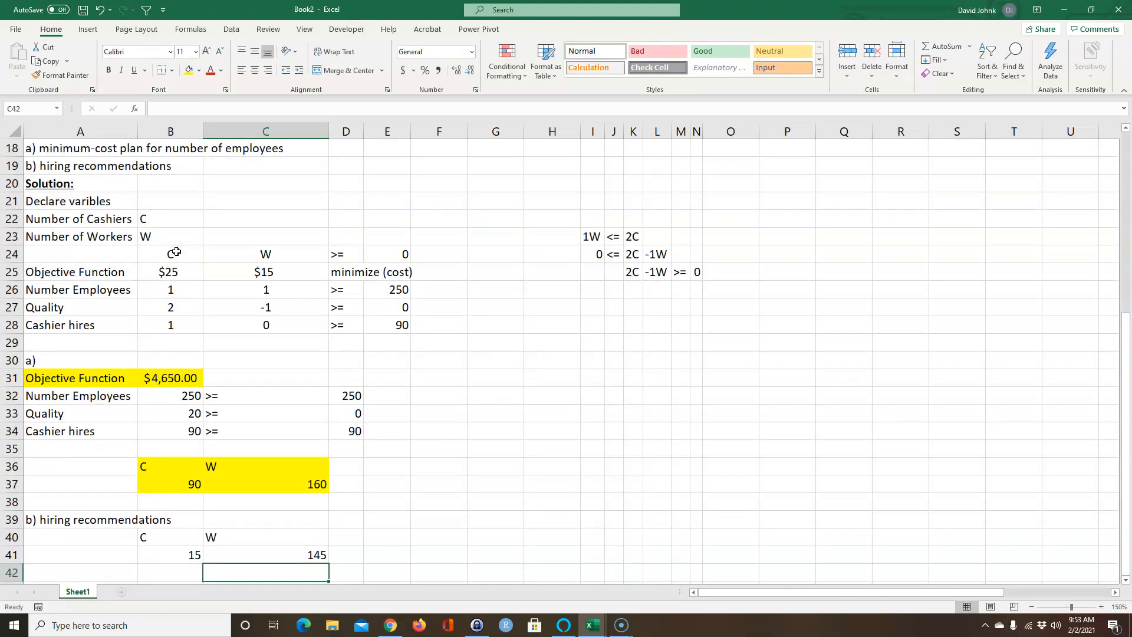
Change the worker hires formula in C41 to =C37-(B5-B10), subtracting the remaining workers from the optimal worker count.
click(261, 552)
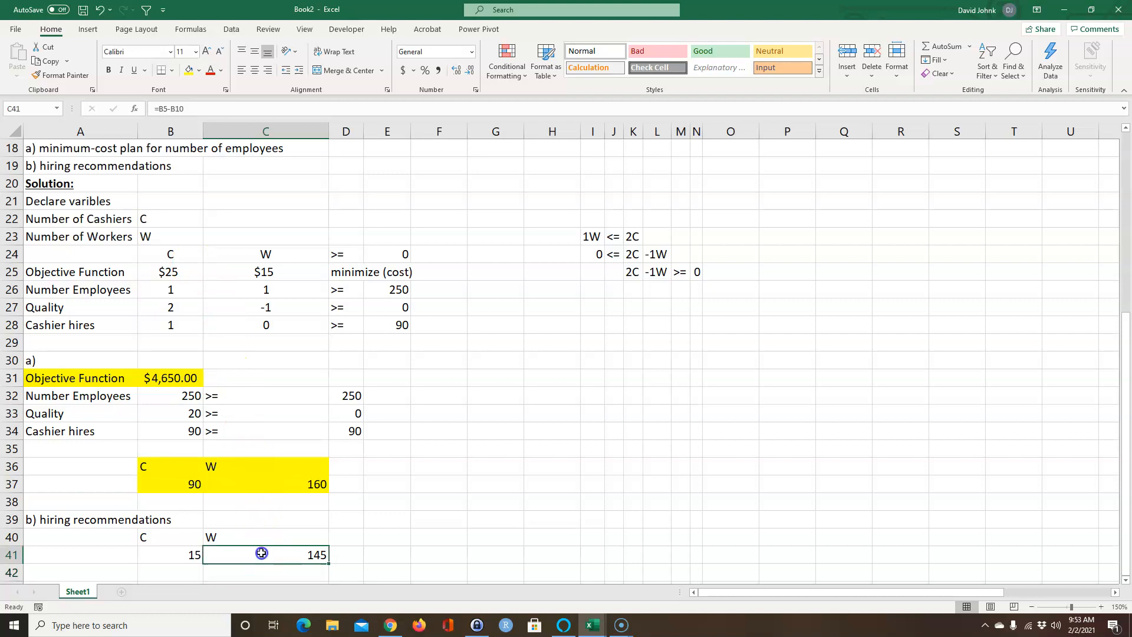
double_click(263, 553)
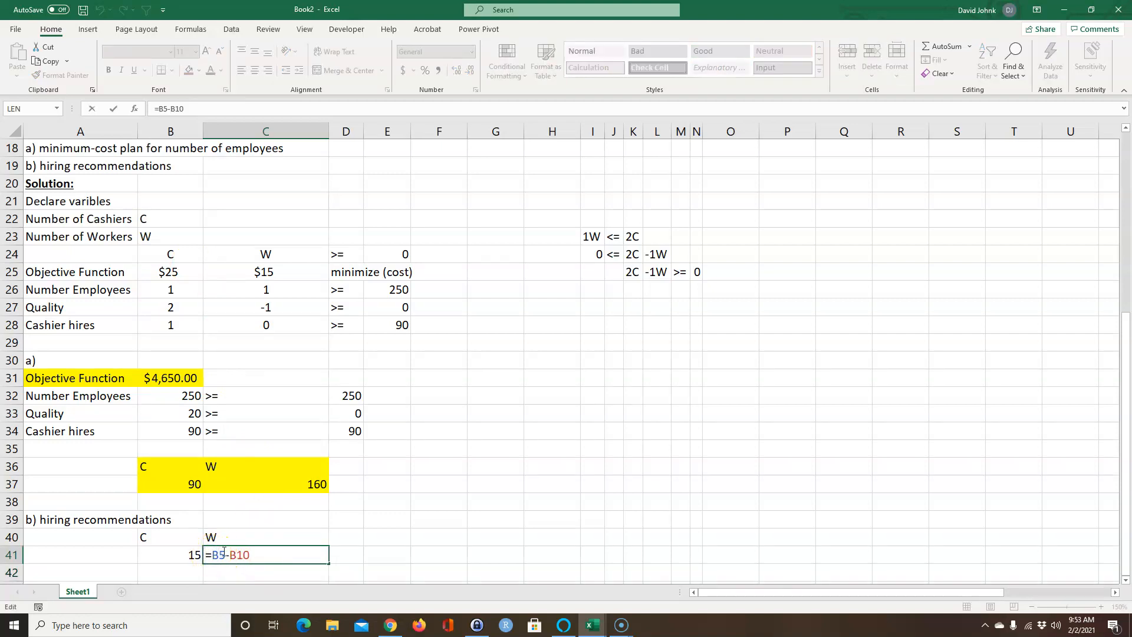
click(301, 485)
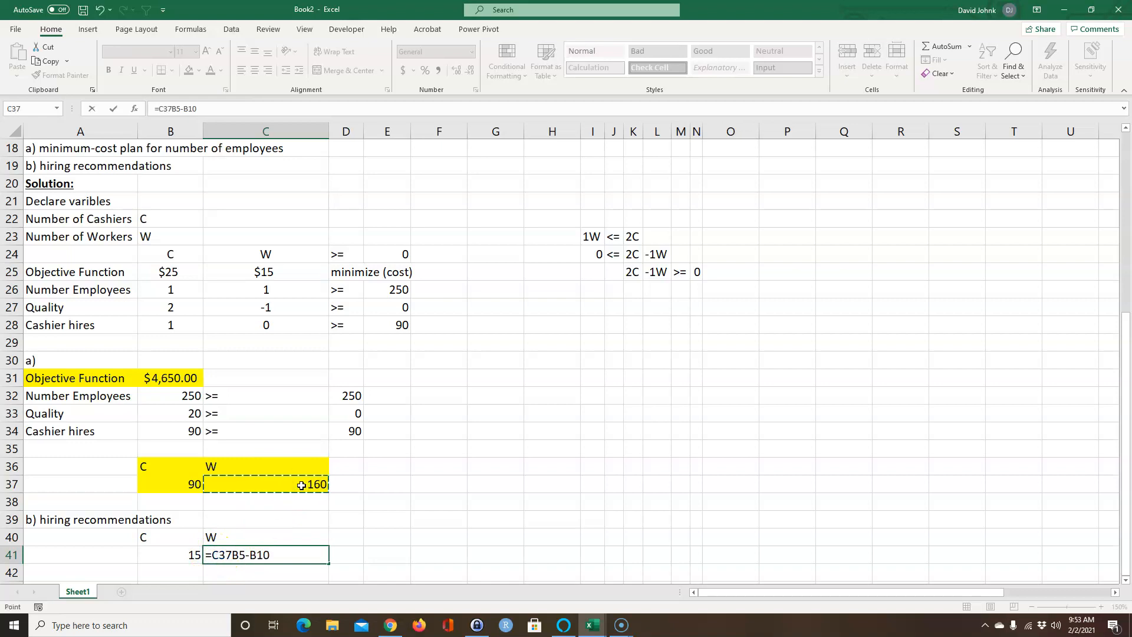
text(-)
key(Return)
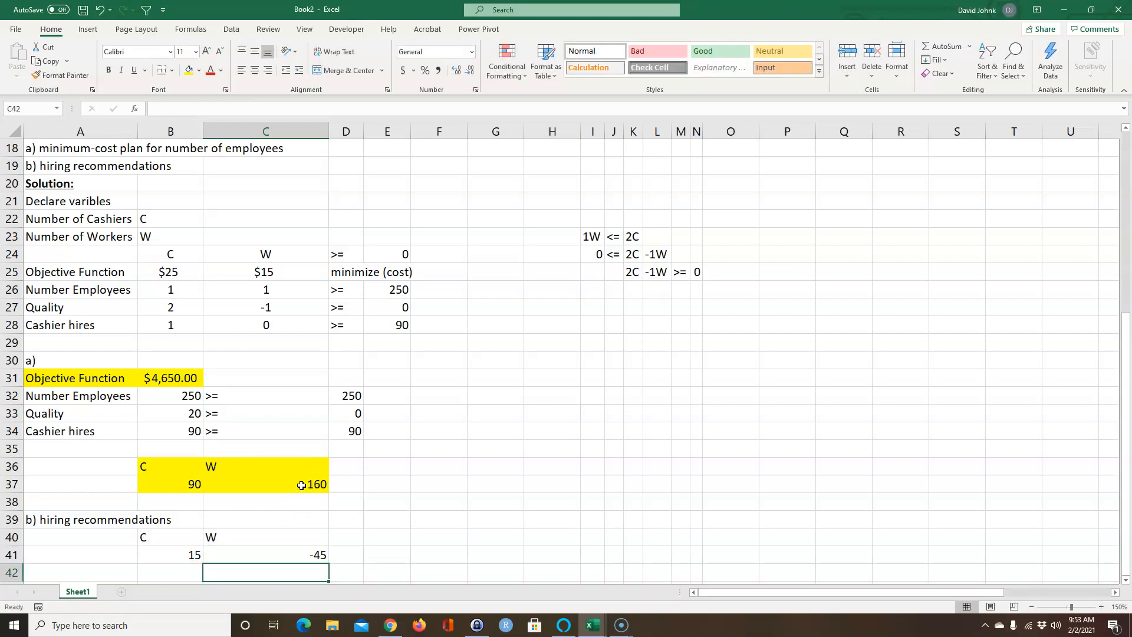
double_click(289, 555)
click(235, 555)
text(()
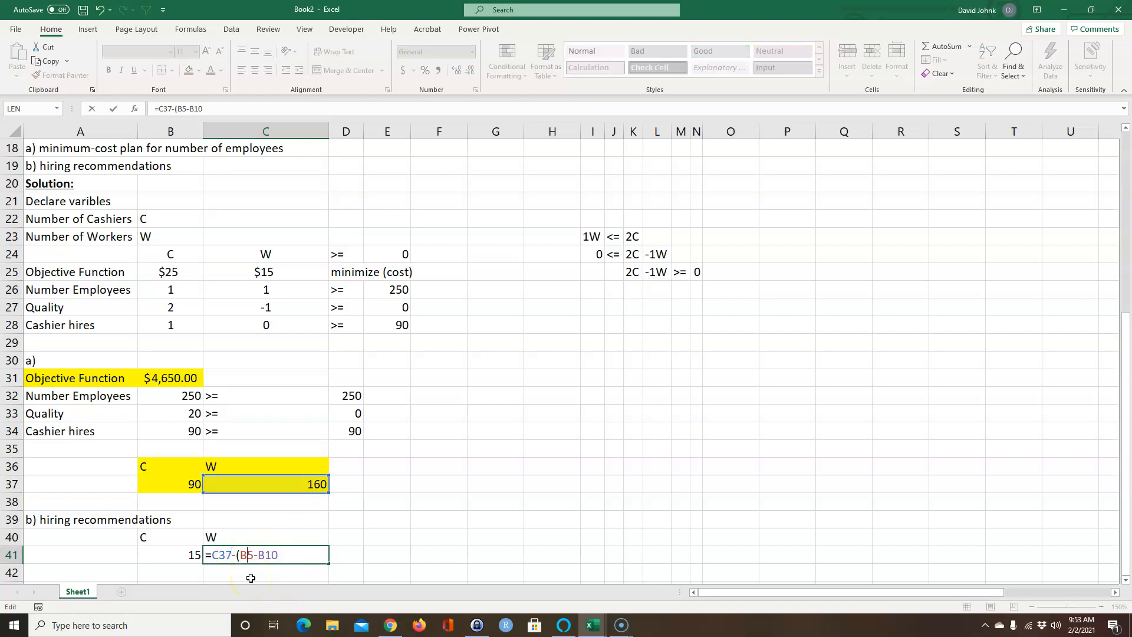
key(Return)
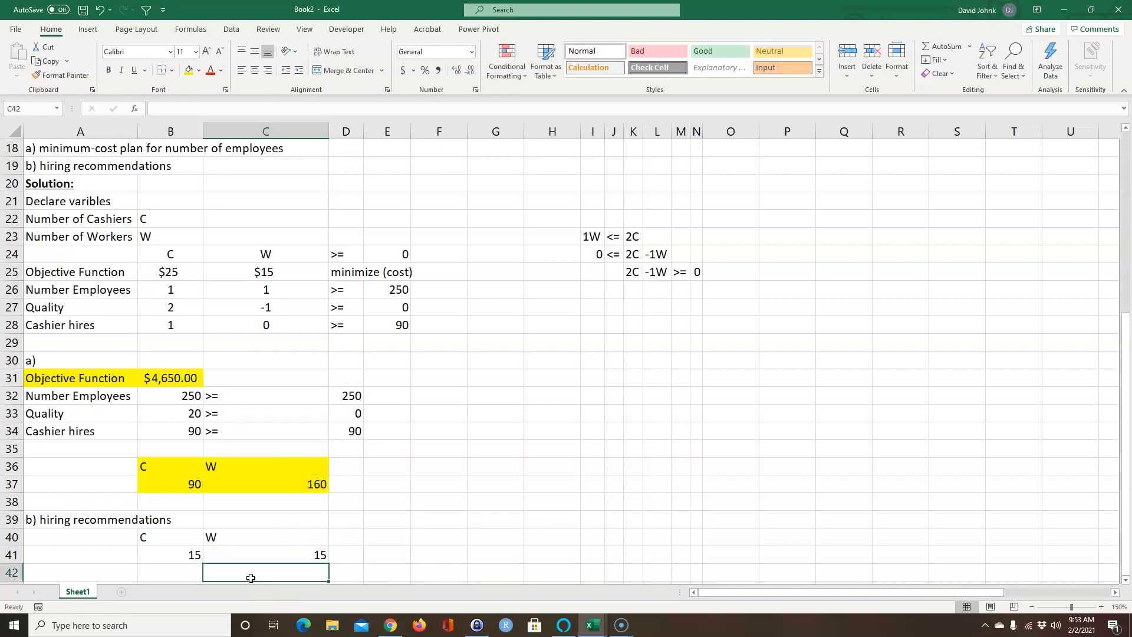
Display the worker hires formula beside its result by entering a FORMULATEXT function in D41 that references C41.
click(340, 556)
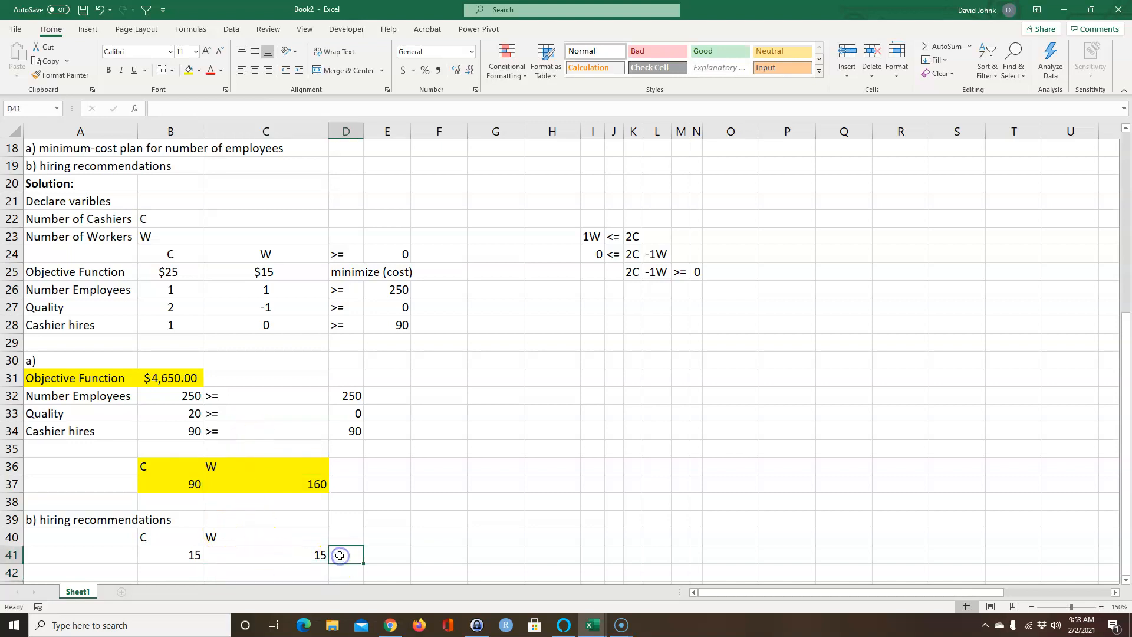
text(=form)
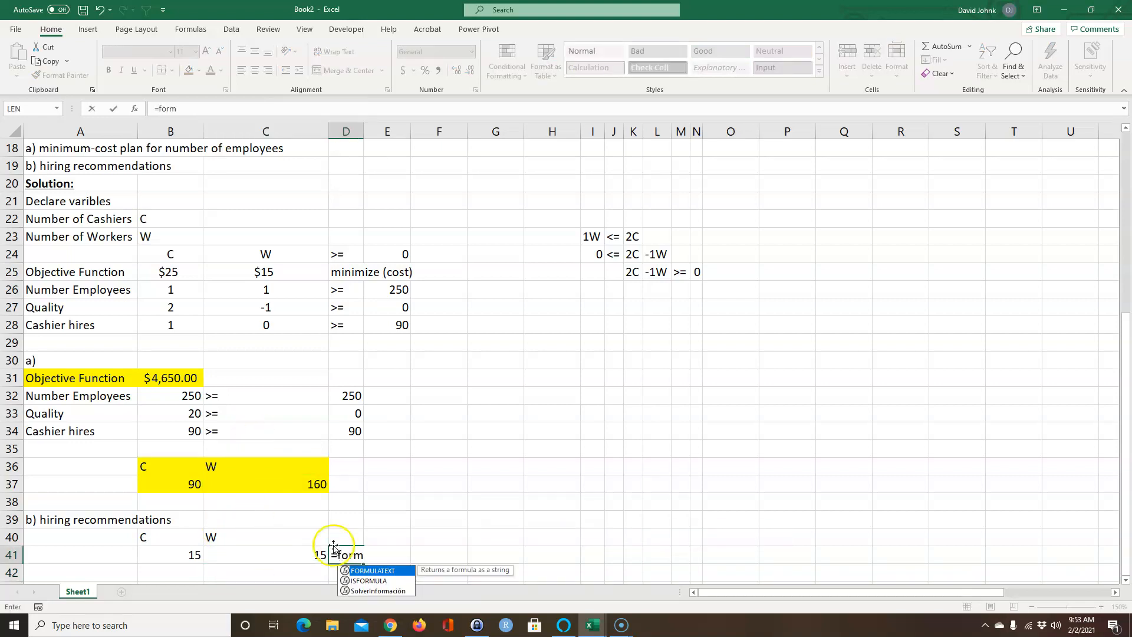
double_click(373, 571)
click(305, 554)
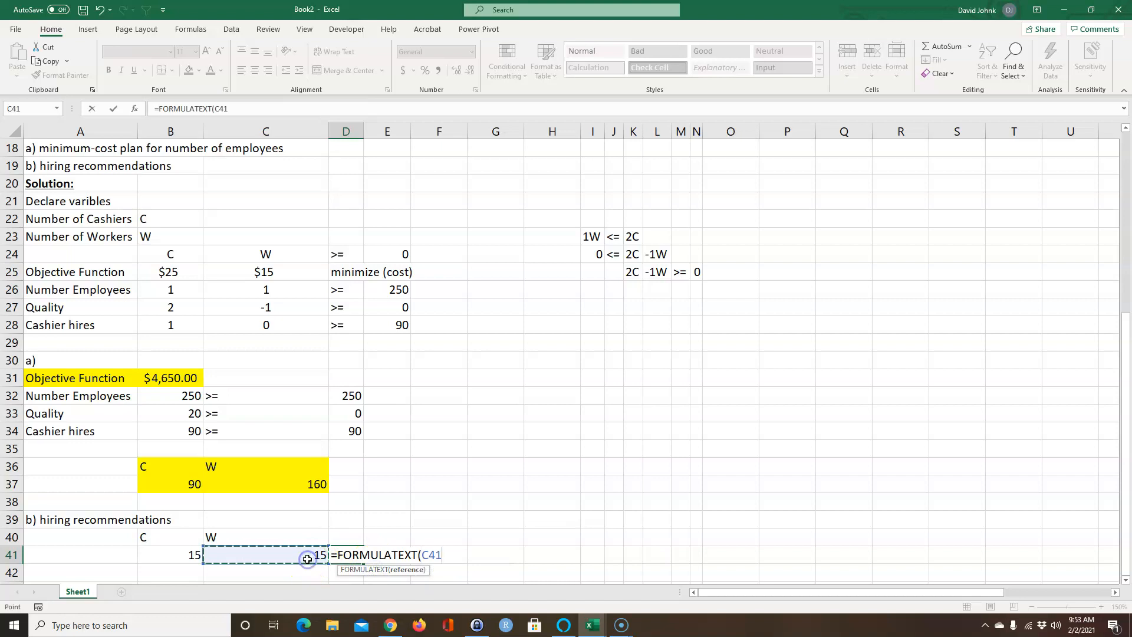
key(Return)
Highlight the hiring recommendations in B40:C41 with a yellow fill.
drag(189, 538, 240, 556)
click(189, 70)
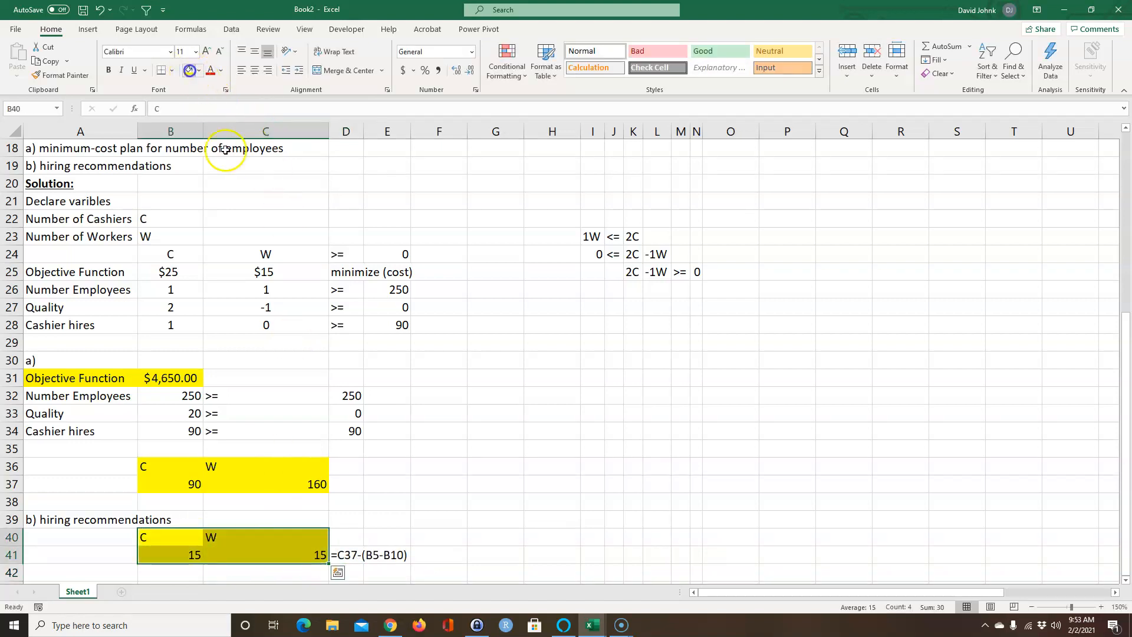
drag(517, 359, 519, 370)
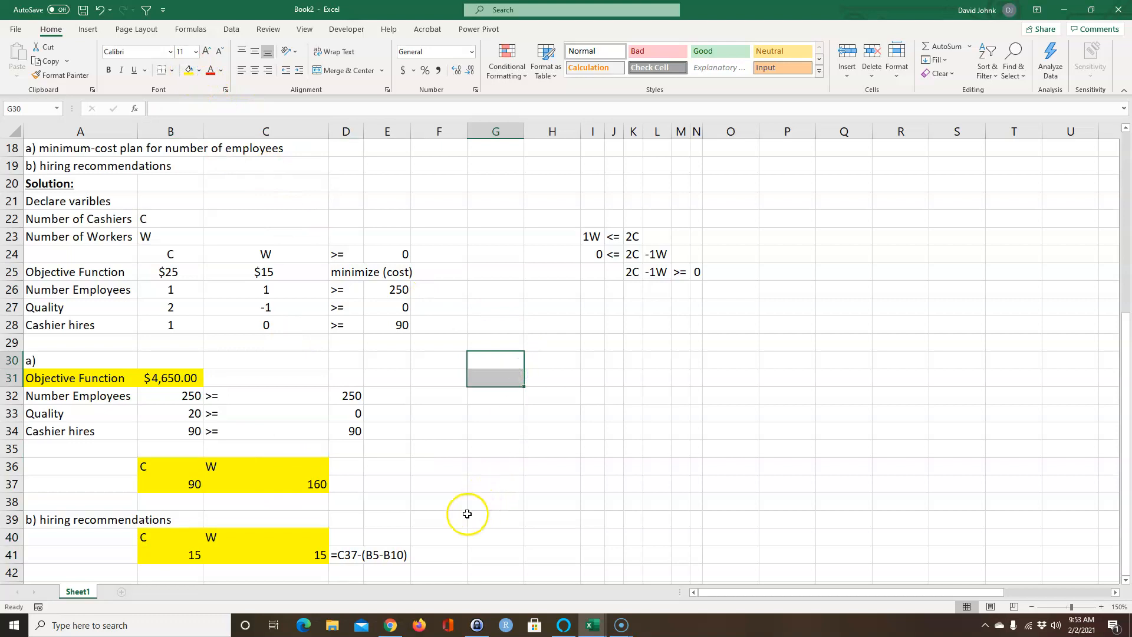
Review the sheet from the given data through the model and optimal plan to the hiring recommendations.
scroll(467, 514, up, 1)
scroll(412, 493, down, 4)
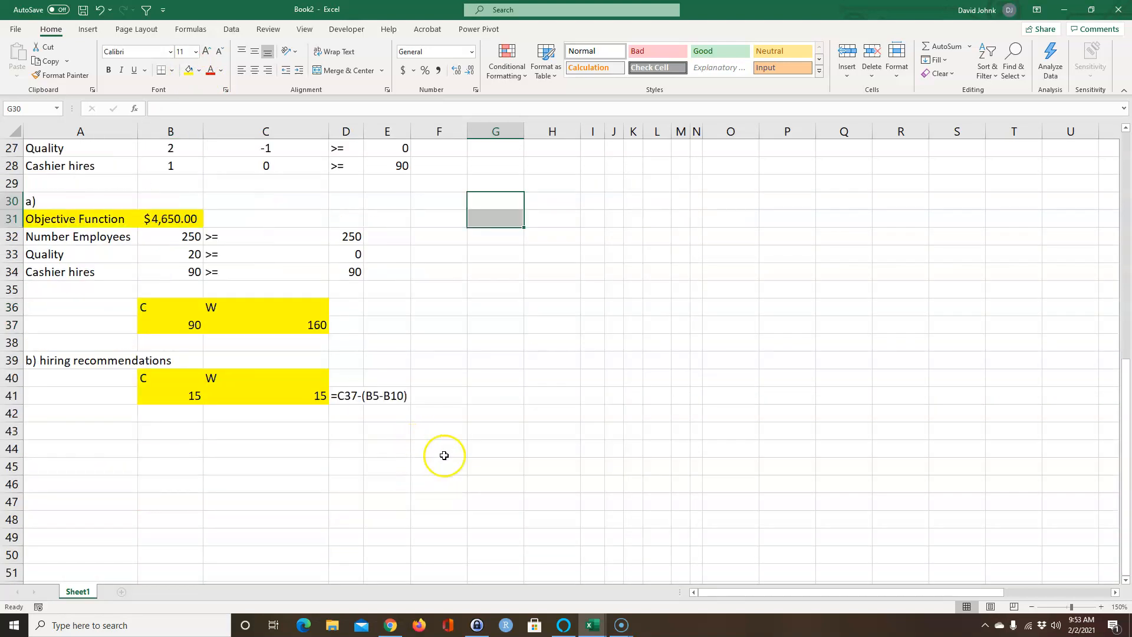
scroll(472, 455, up, 2)
scroll(515, 456, up, 2)
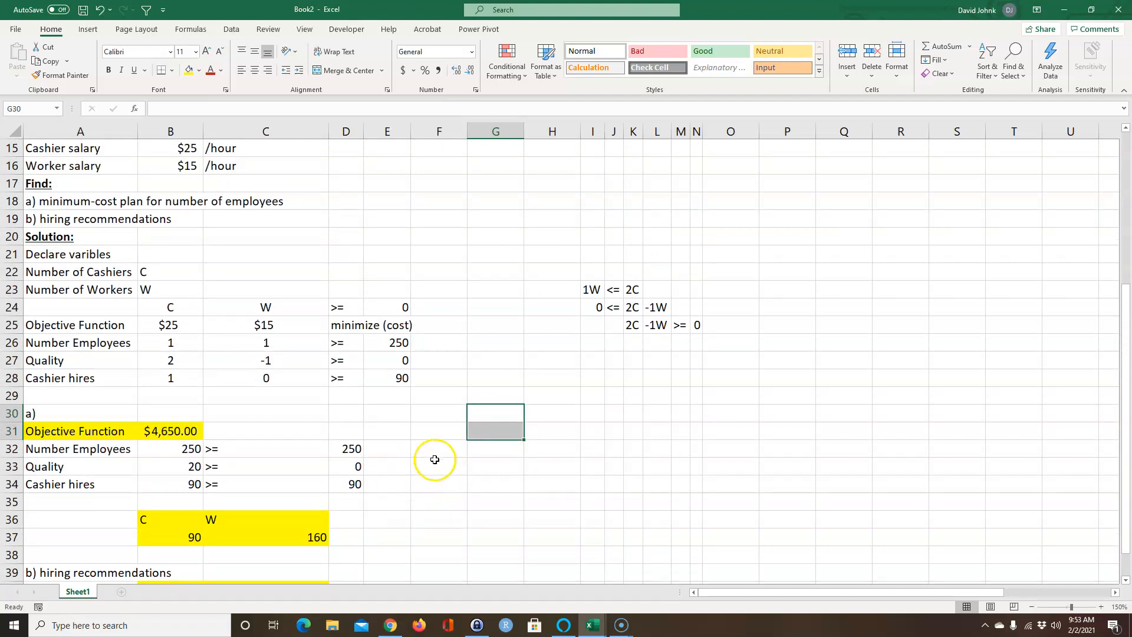
scroll(435, 460, up, 4)
scroll(434, 460, up, 1)
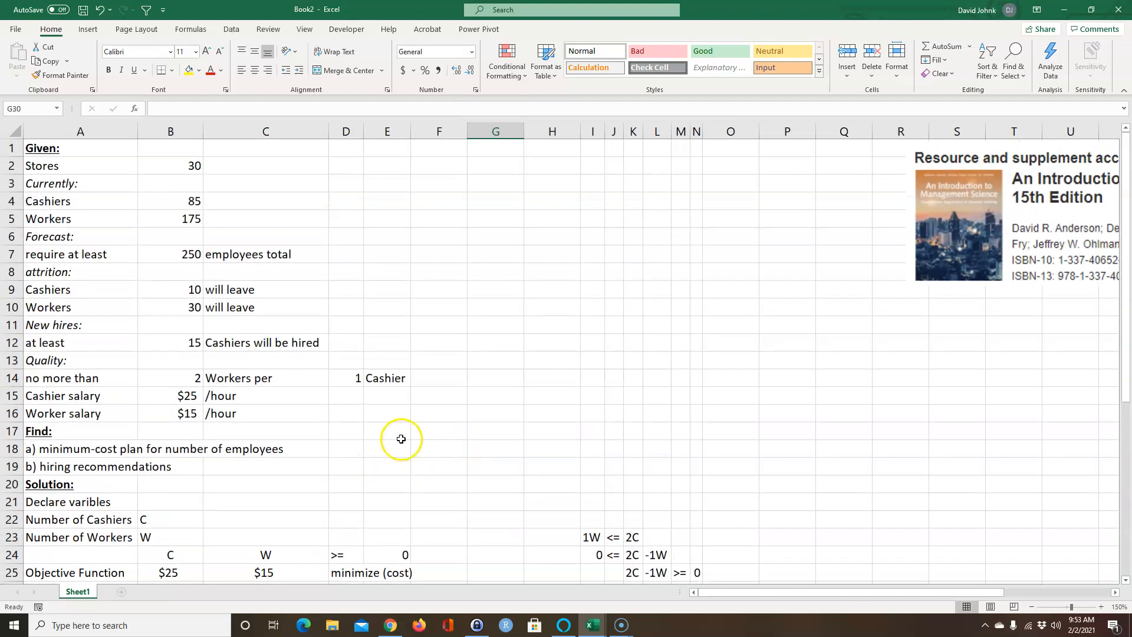
scroll(415, 433, down, 5)
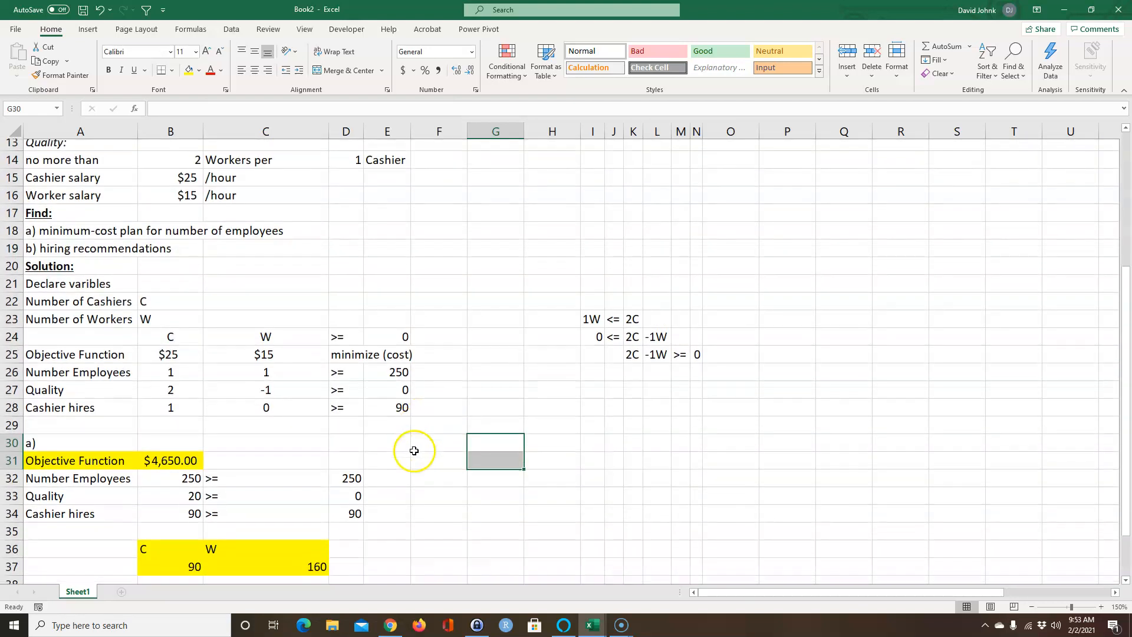
scroll(396, 429, up, 1)
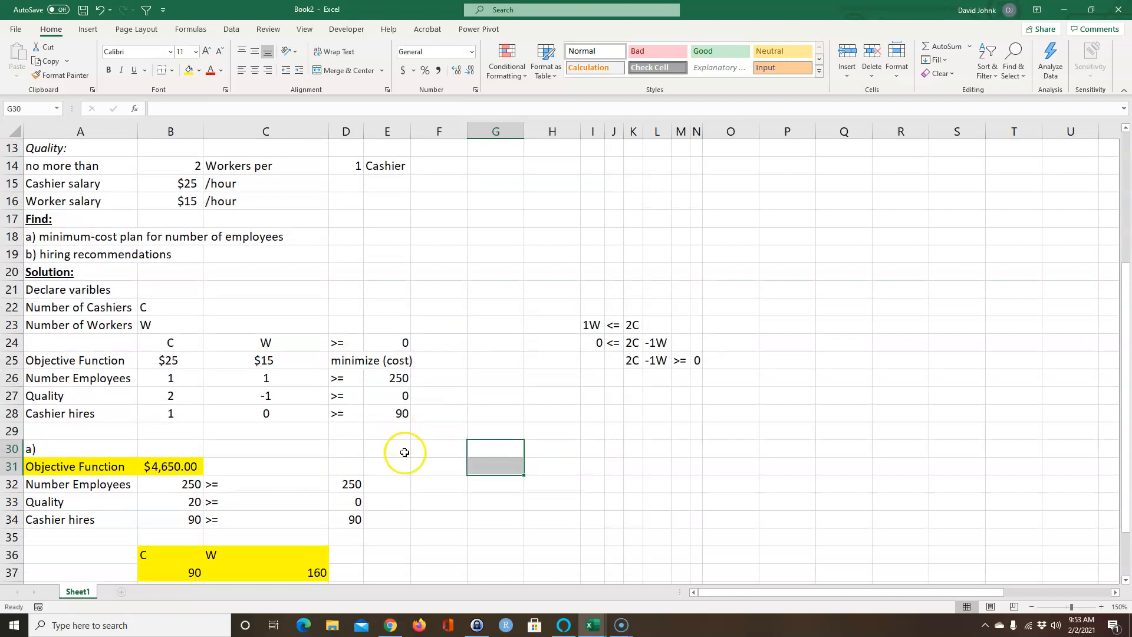
scroll(407, 453, down, 2)
scroll(409, 458, down, 2)
scroll(412, 397, up, 3)
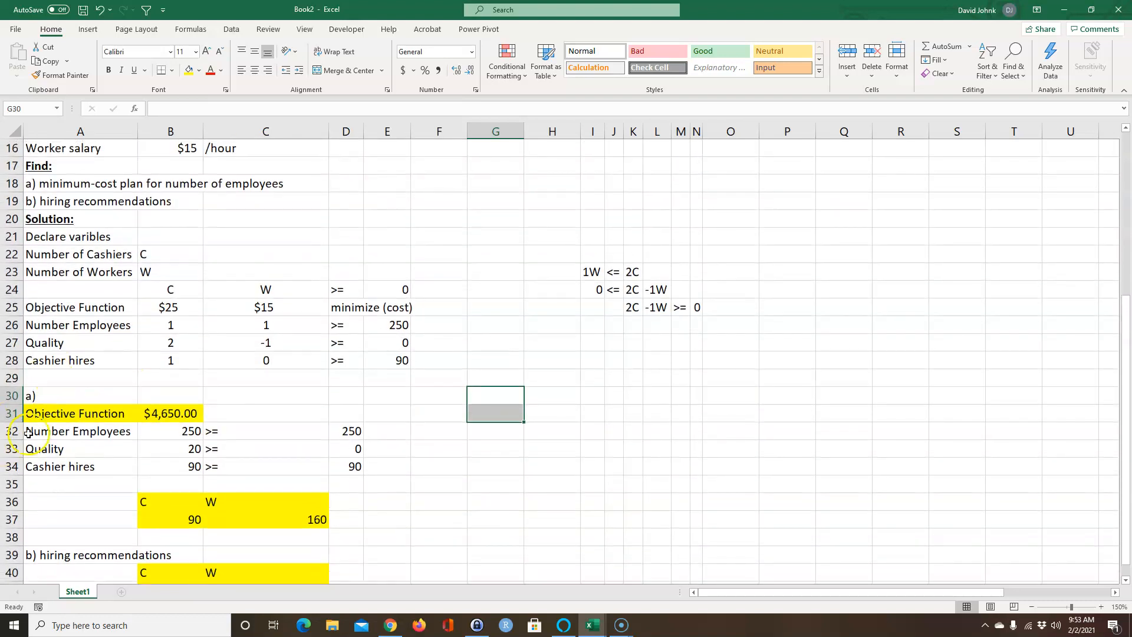
scroll(318, 459, down, 3)
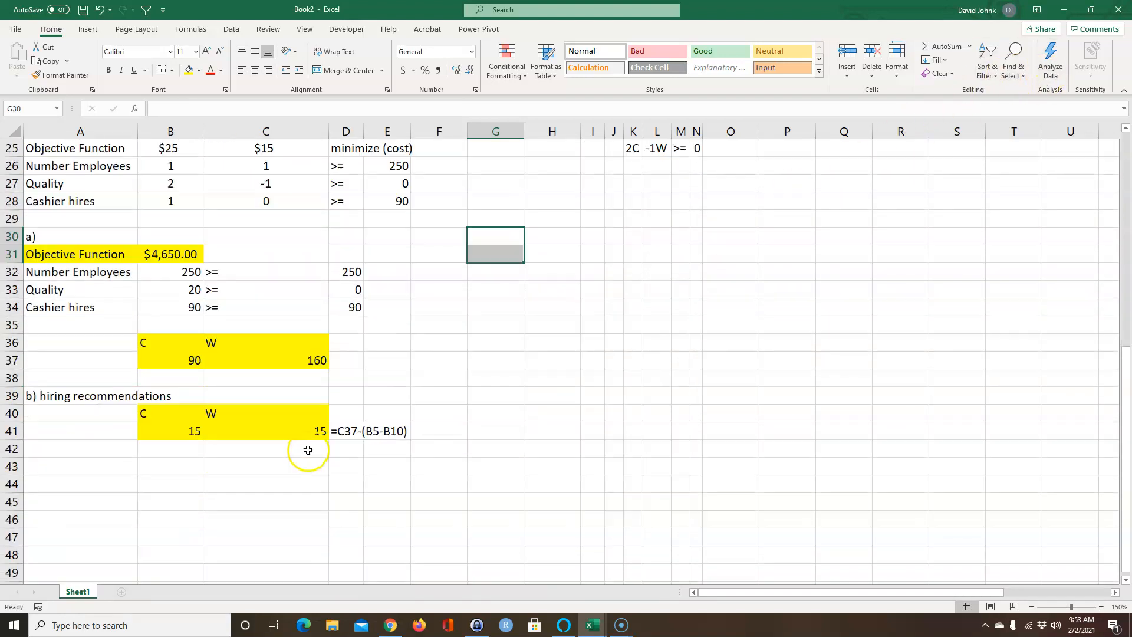
scroll(118, 323, up, 1)
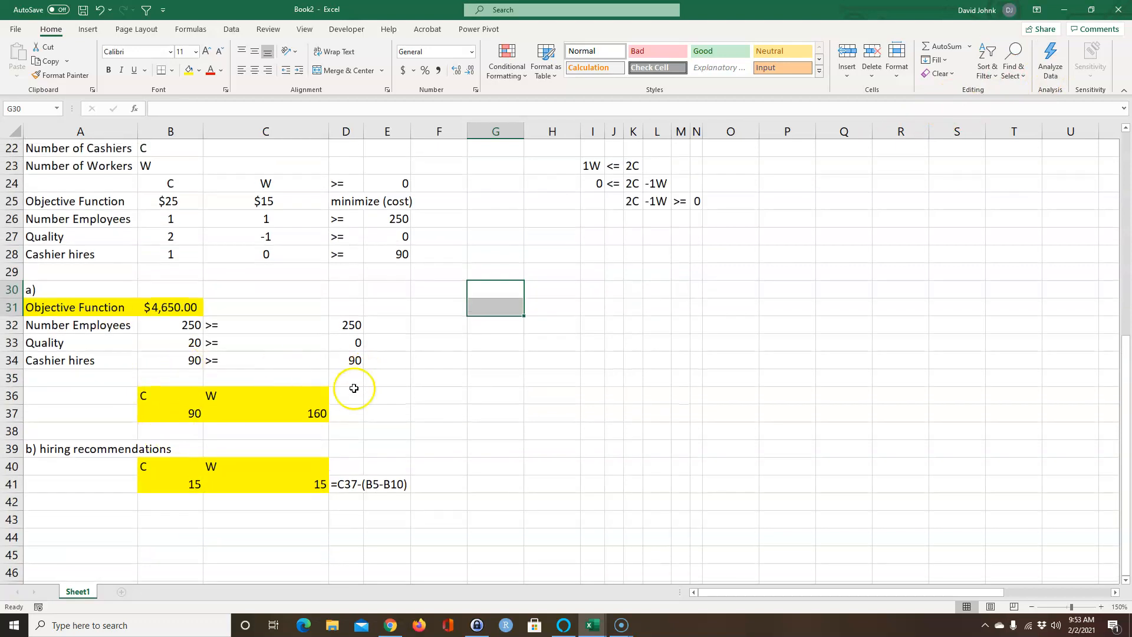
Display the objective function's formula in C31 with a FORMULATEXT function that references B31.
click(249, 306)
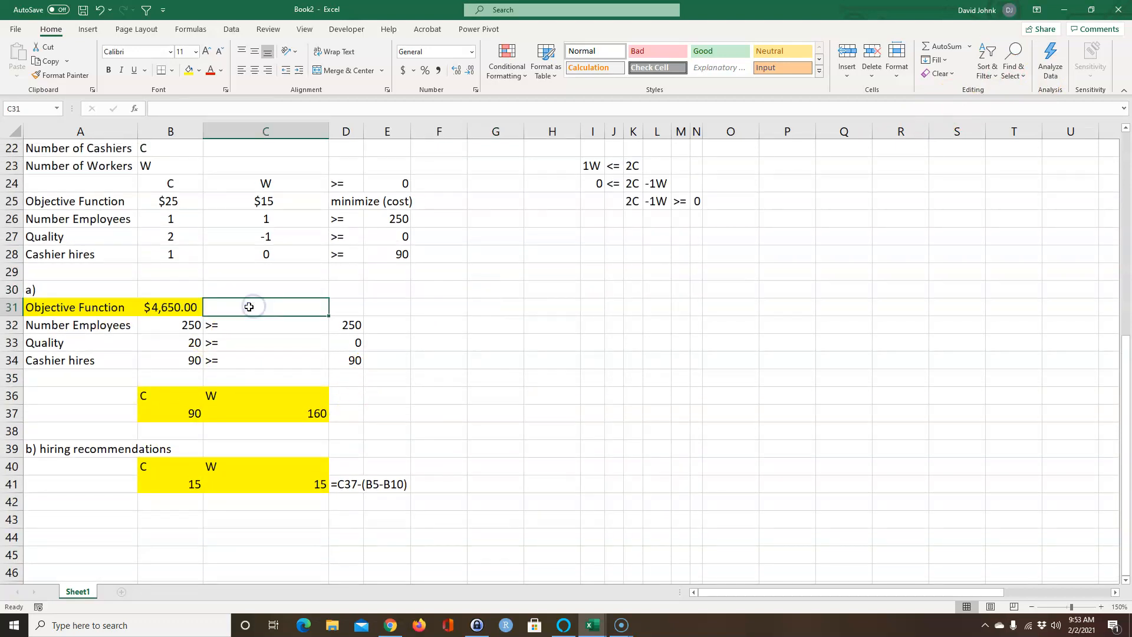
text(=)
text(fpo)
key(BackSpace)
key(BackSpace)
text(or)
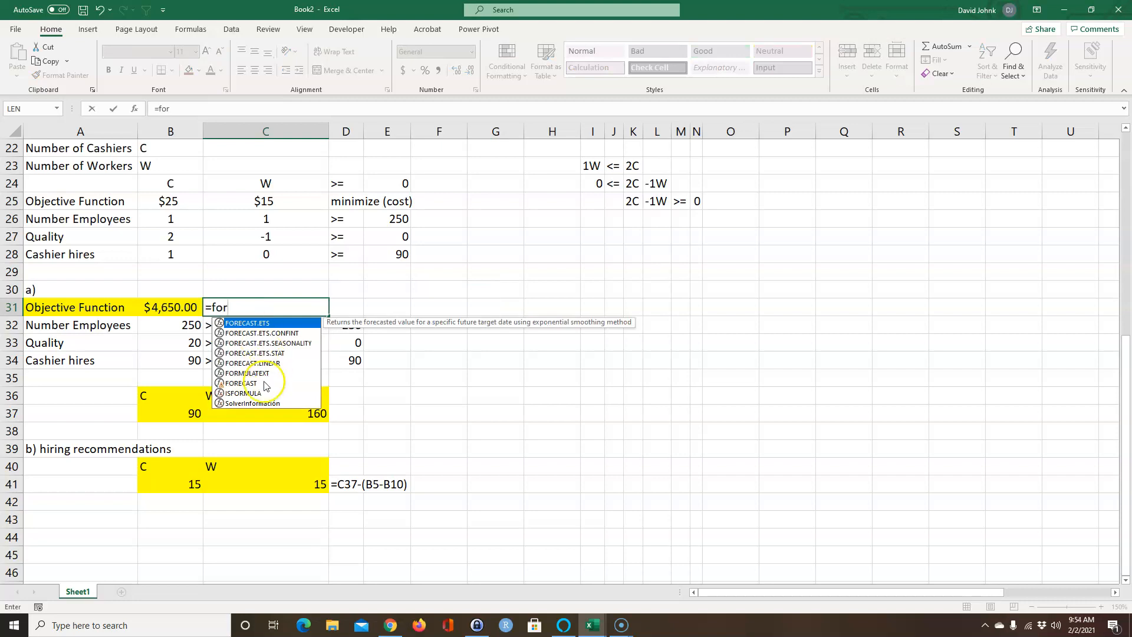
text(m)
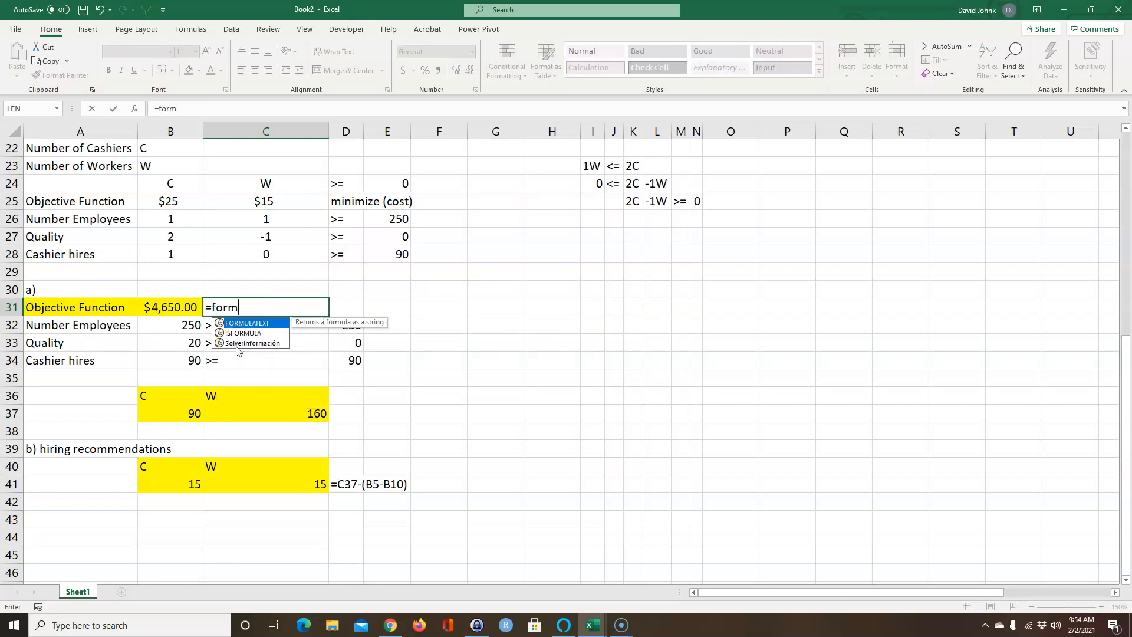
double_click(251, 323)
click(174, 305)
key(Return)
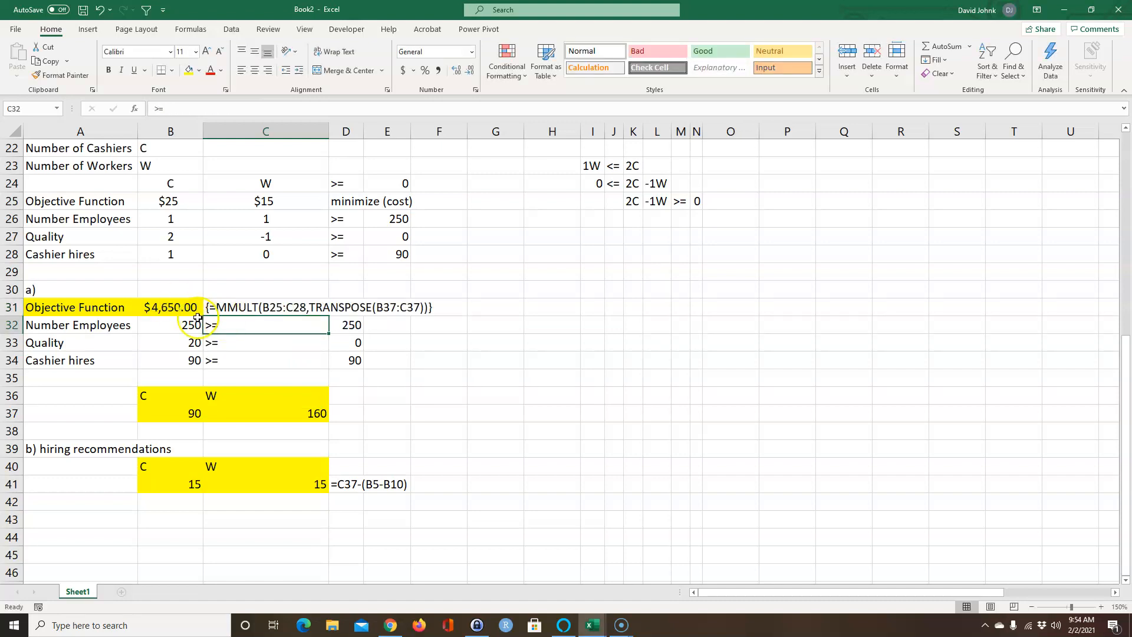
Examine the range B31:B34 covered by the MMULT array formula.
drag(173, 306, 171, 356)
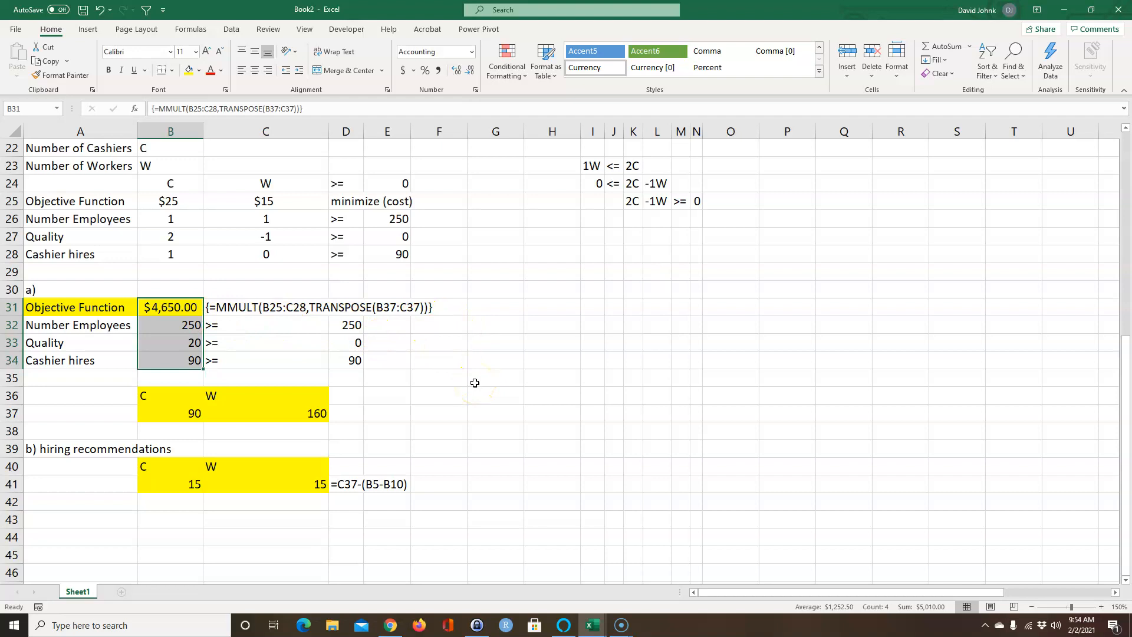
scroll(441, 423, up, 1)
click(442, 444)
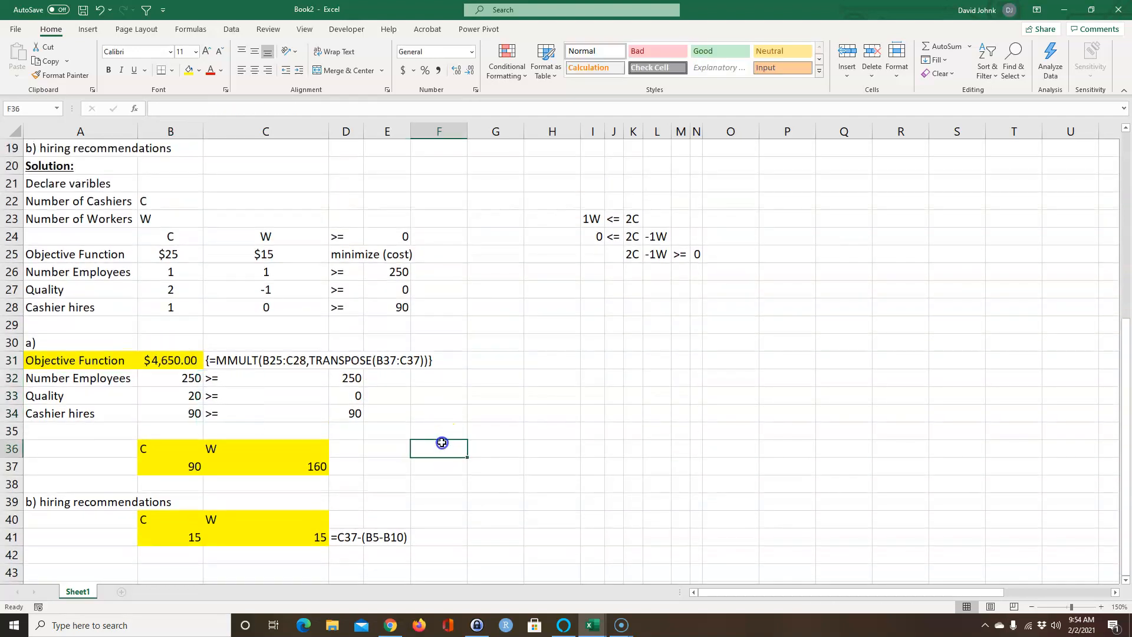
click(440, 308)
text(=fr)
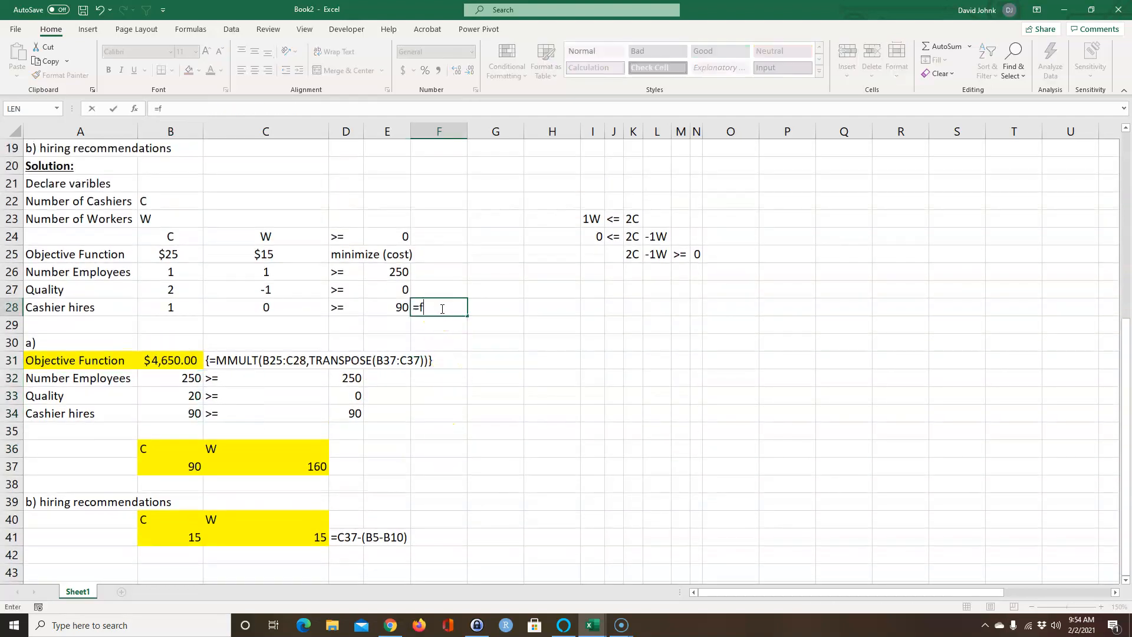
key(BackSpace)
key(BackSpace)
key(BackSpace)
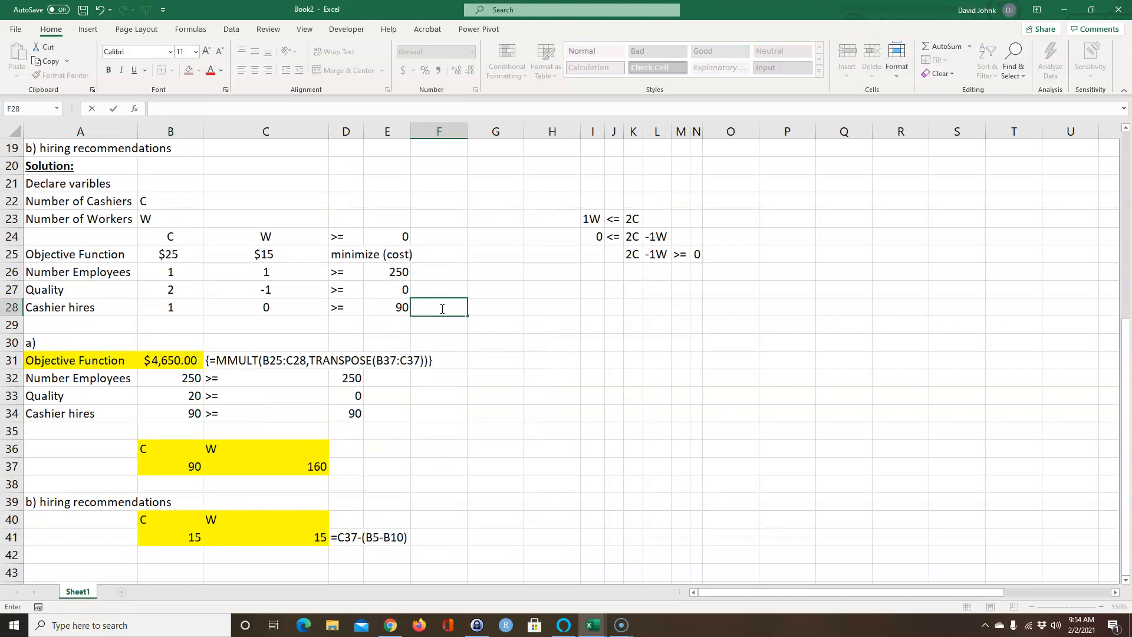
Copy the FORMULATEXT formula from C31 into F28 to document the cashier hires minimum in E28.
click(237, 360)
key(ctrl+c)
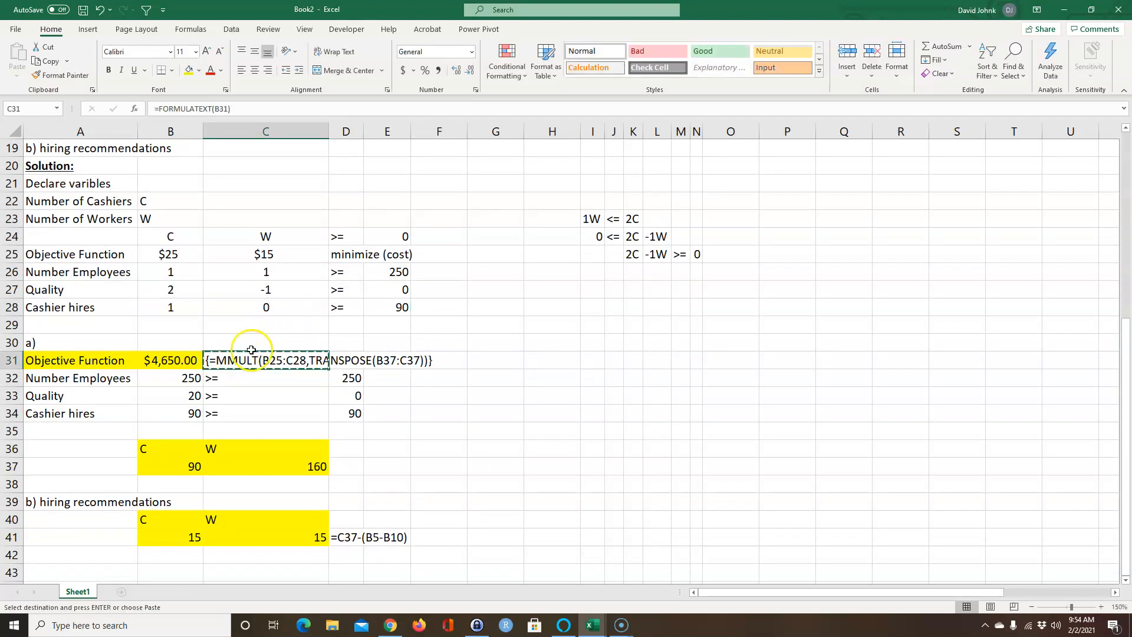
click(439, 307)
key(ctrl+v)
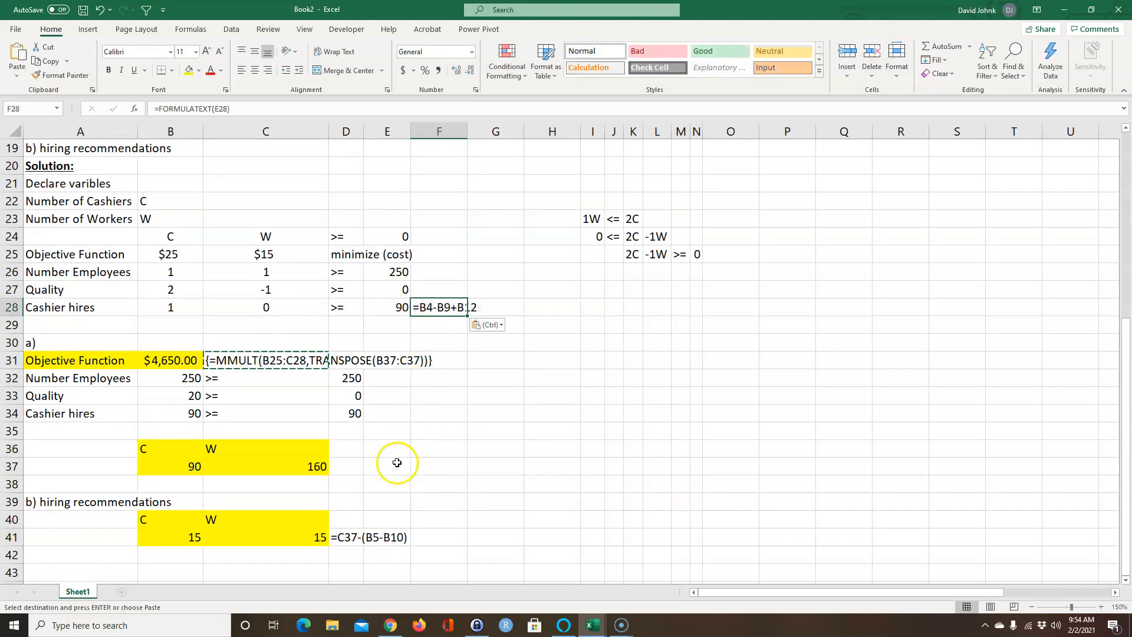
Paste the copied FORMULATEXT formula into E32, E33 and E34 to document the constraint limits in D32:D34.
click(388, 378)
key(ctrl+v)
click(387, 396)
key(ctrl+v)
click(381, 414)
key(ctrl+v)
key(ctrl+v)
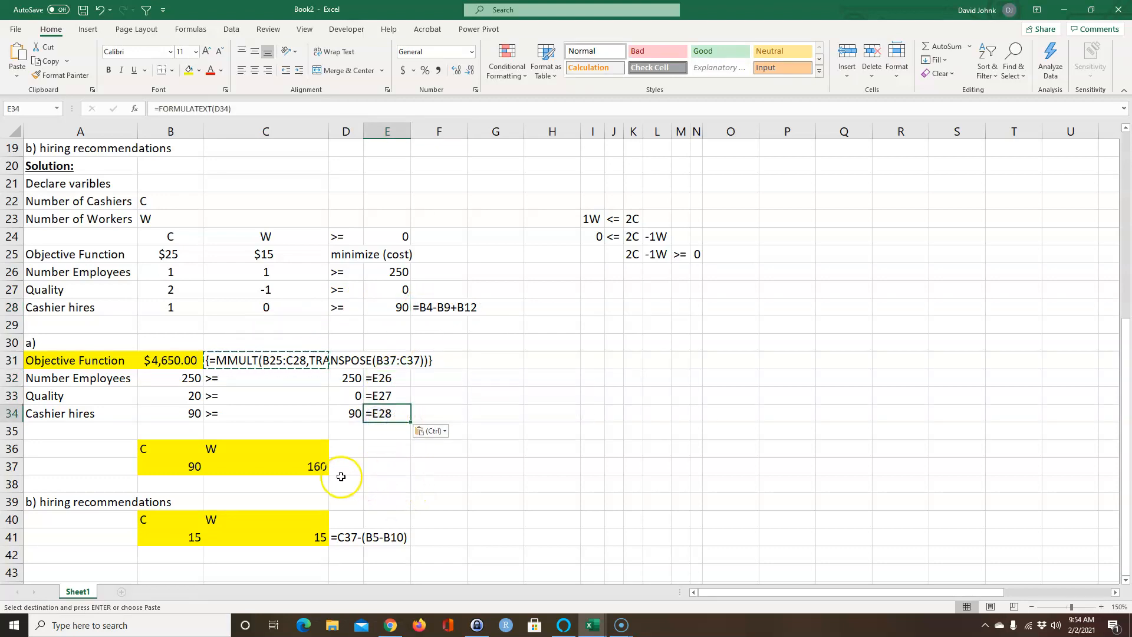
Review the completed sheet, comparing the given staffing data with the model, the optimal plan and the hiring recommendations.
scroll(454, 467, down, 2)
scroll(505, 530, up, 5)
scroll(509, 471, up, 3)
scroll(508, 468, down, 7)
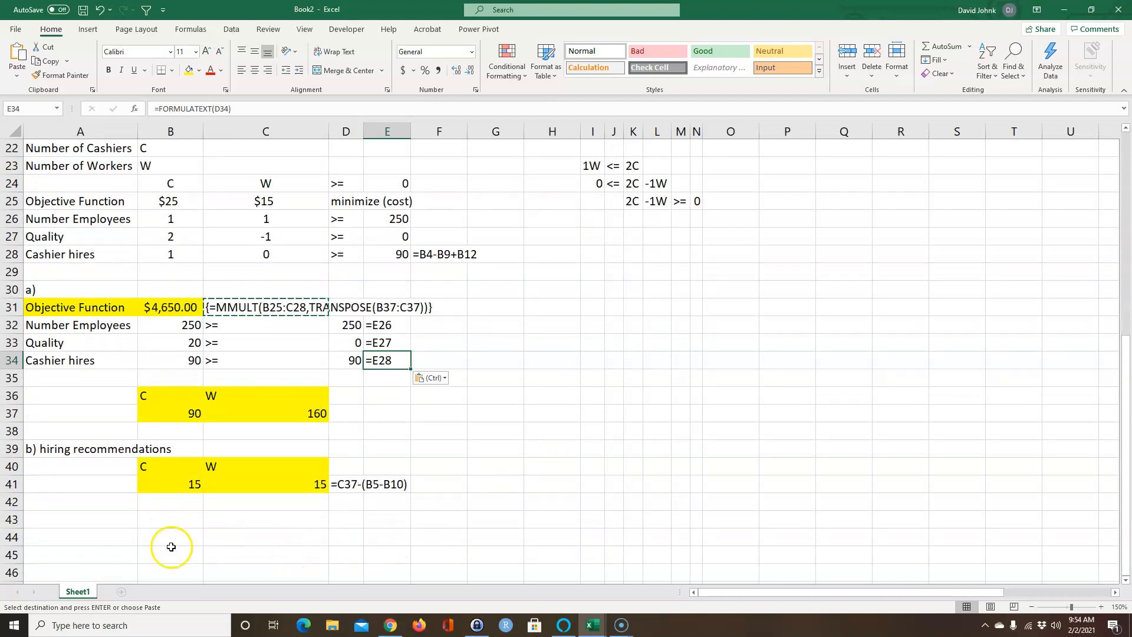
scroll(475, 495, up, 7)
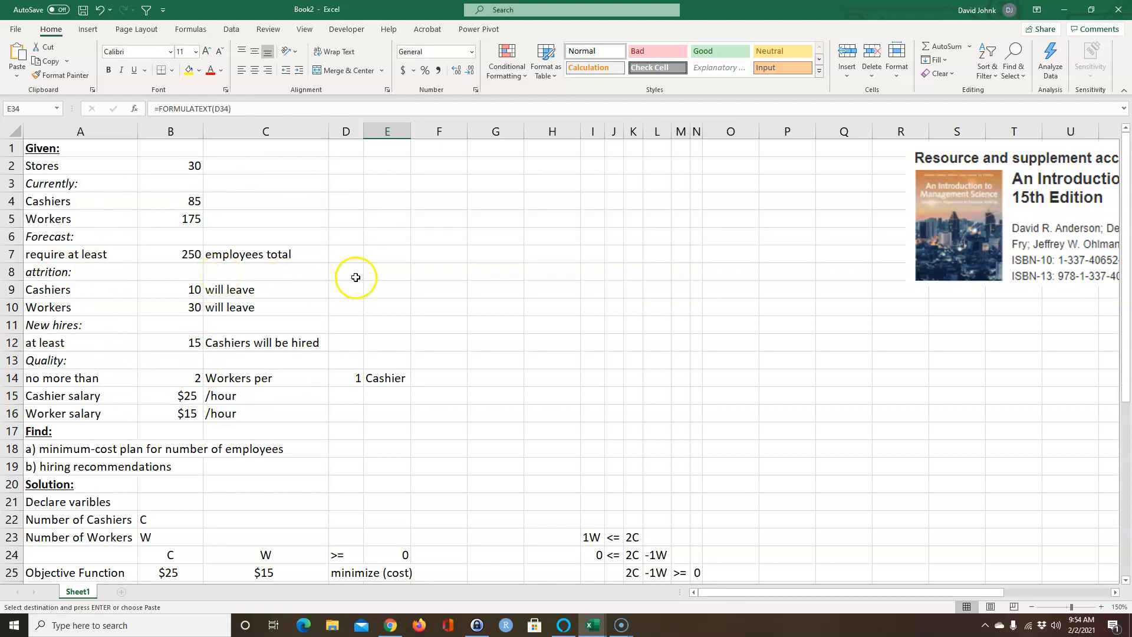
scroll(494, 267, down, 1)
scroll(478, 250, down, 2)
scroll(462, 235, up, 2)
scroll(452, 240, down, 5)
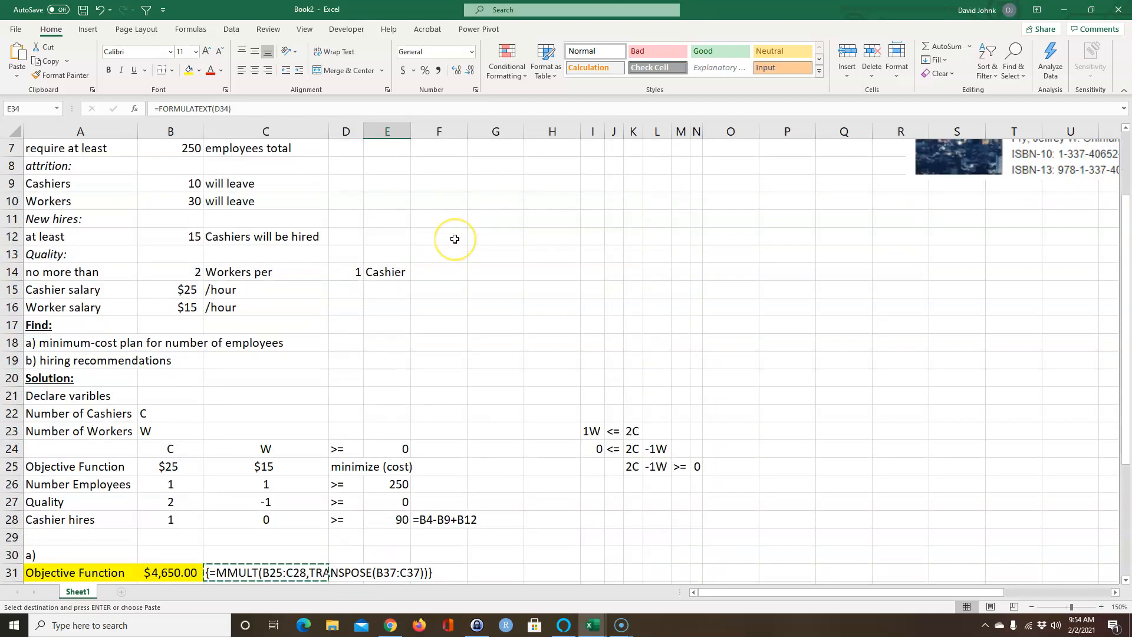
scroll(454, 239, up, 5)
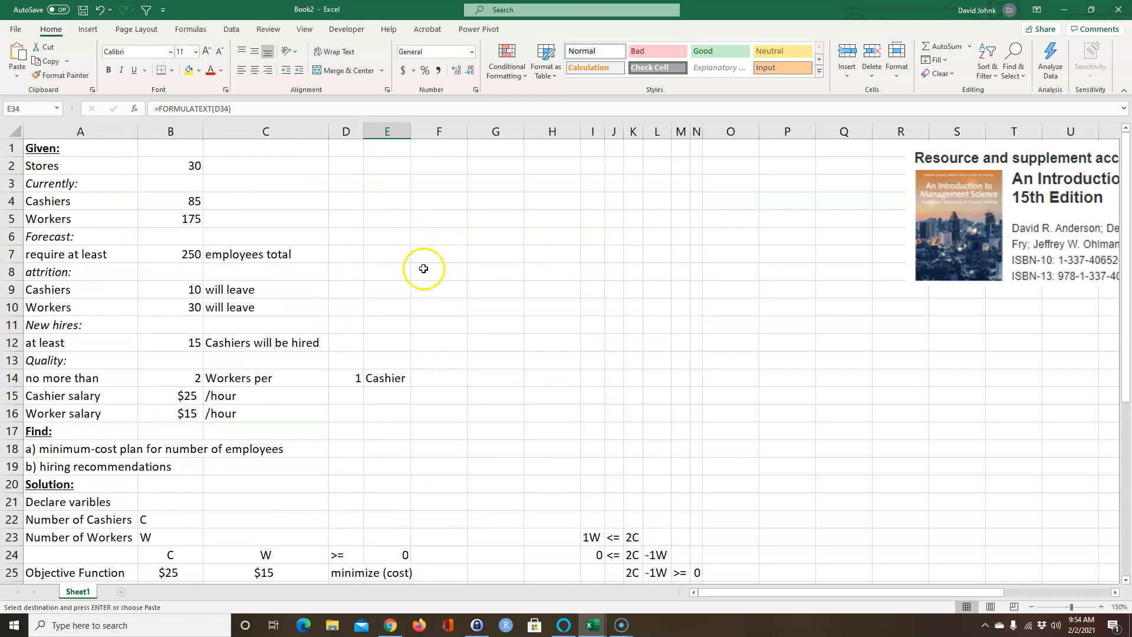